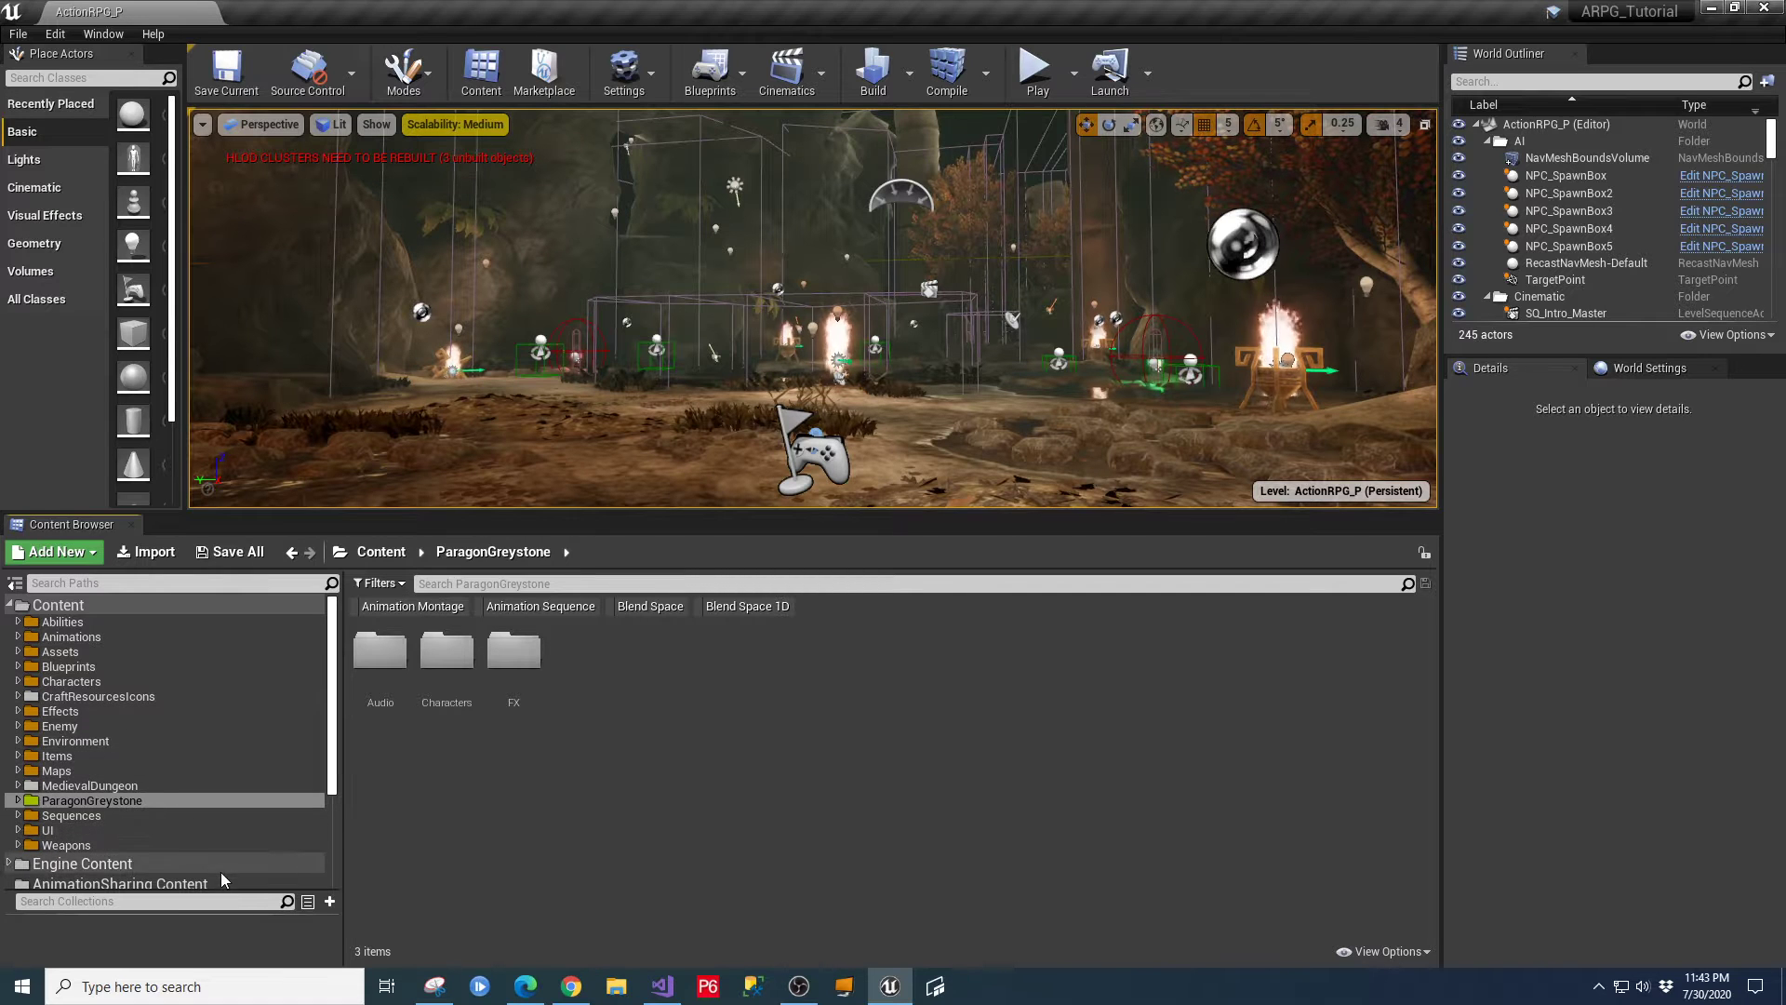
Look through the project's Maps, ParagonGreystone, CraftResourcesIcons and MedievalDungeon content folders, finishing in MedievalDungeon.
click(65, 771)
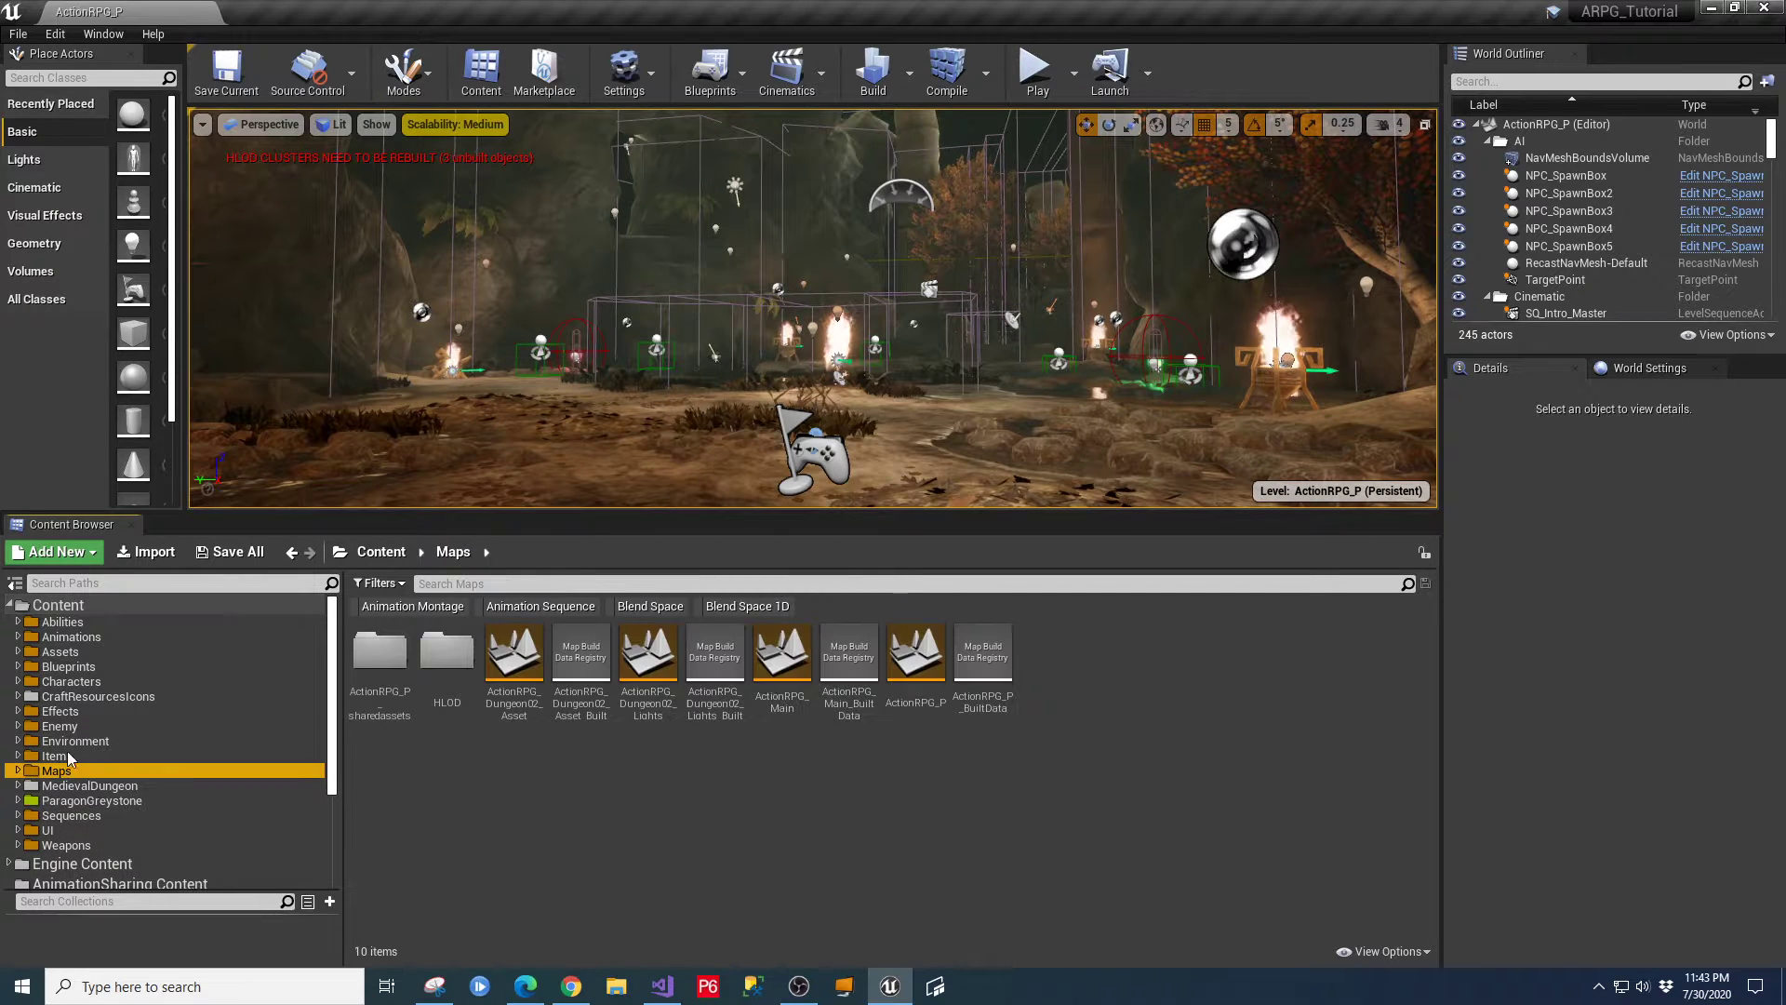
click(91, 800)
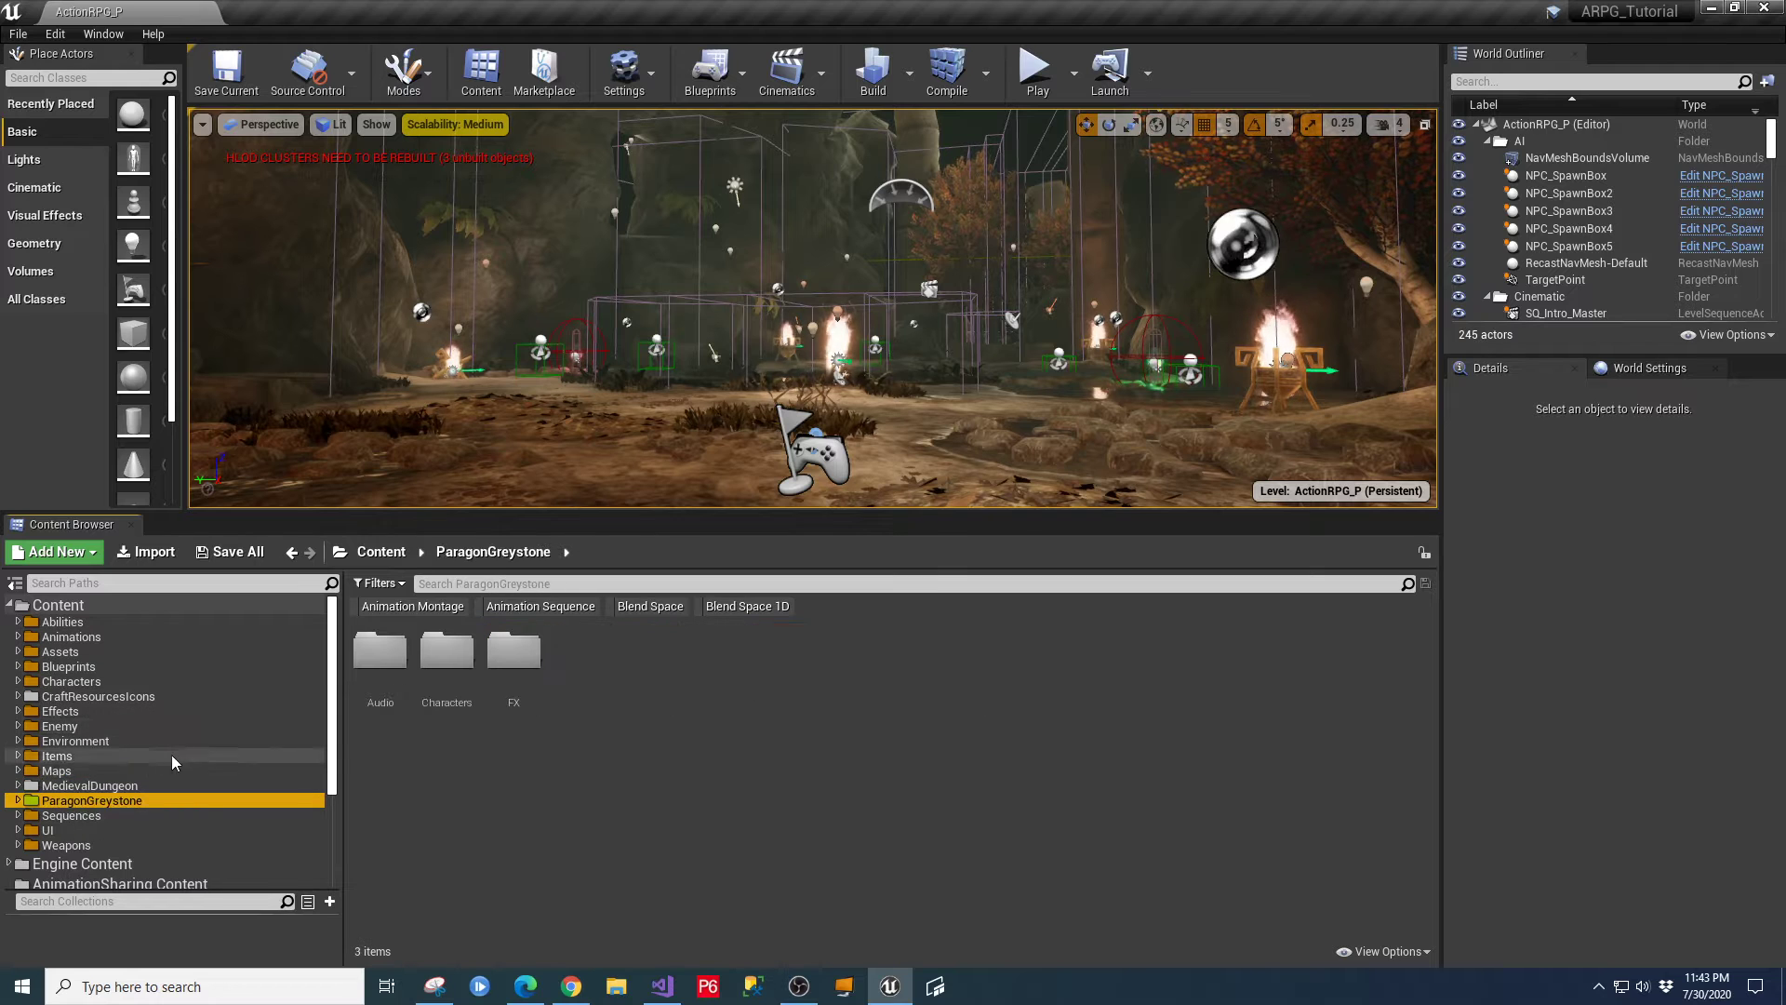
click(91, 785)
click(112, 695)
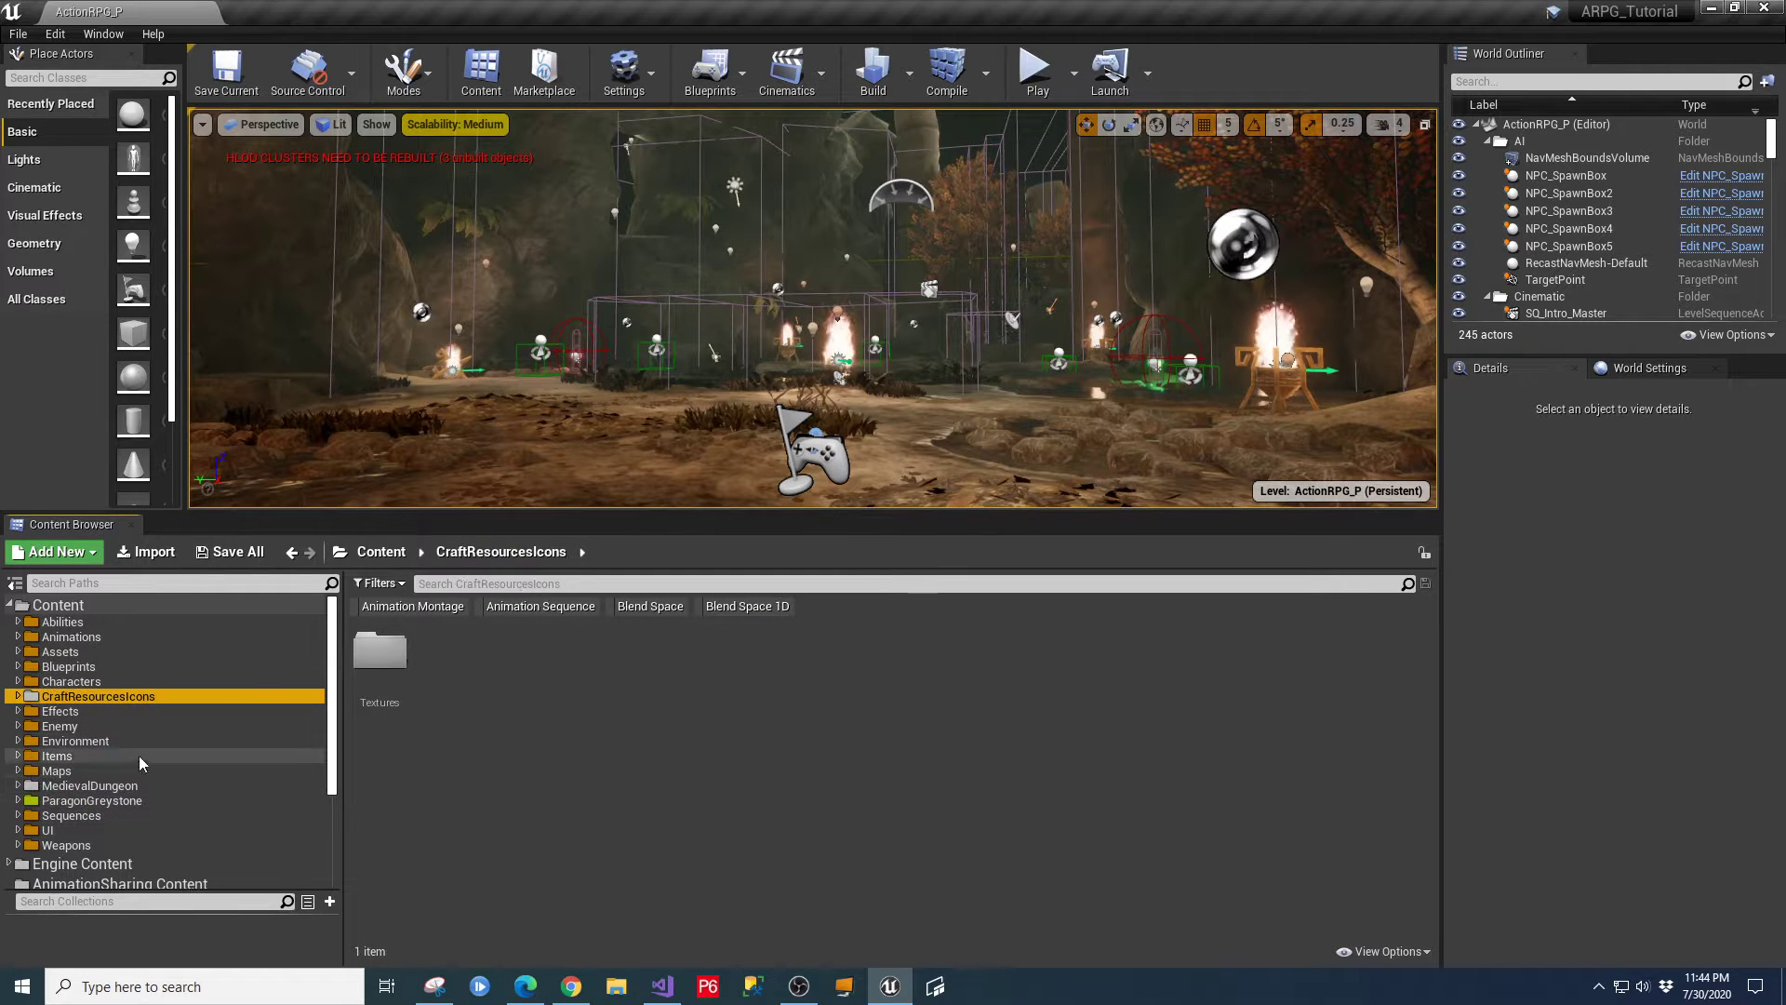
click(92, 785)
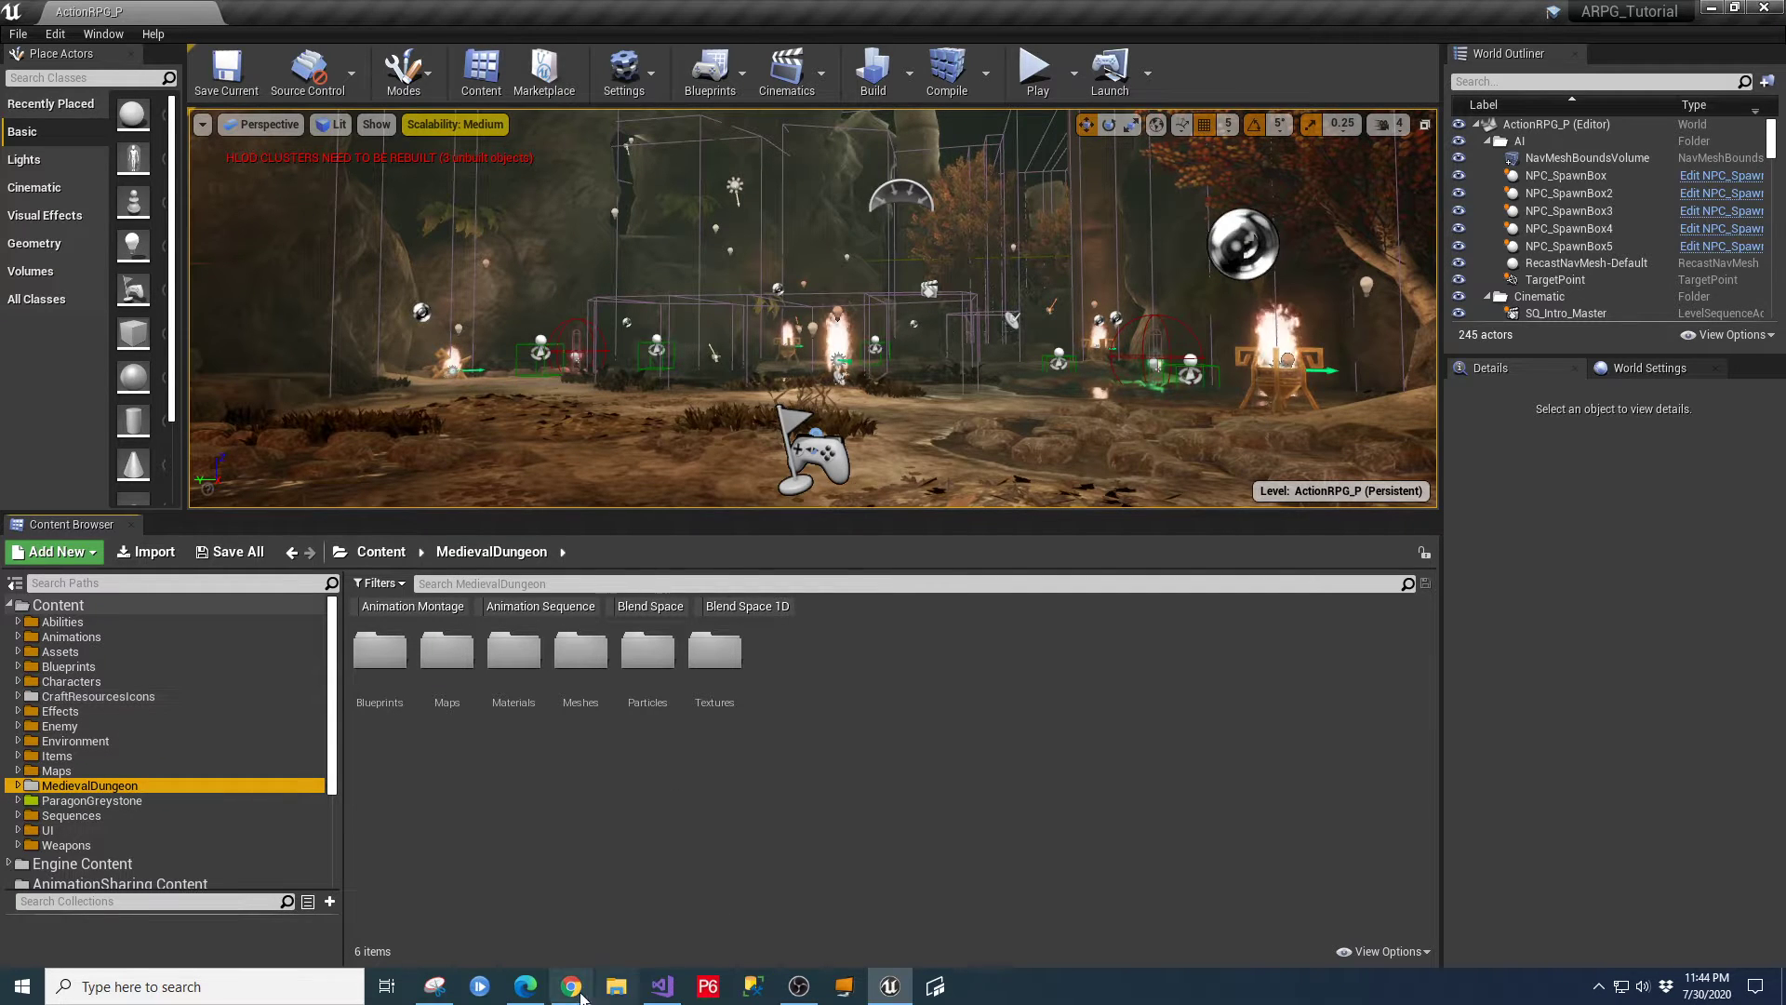
Switch to the Epic Games Launcher and open the Marketplace's Permanently Free Collection.
click(1597, 988)
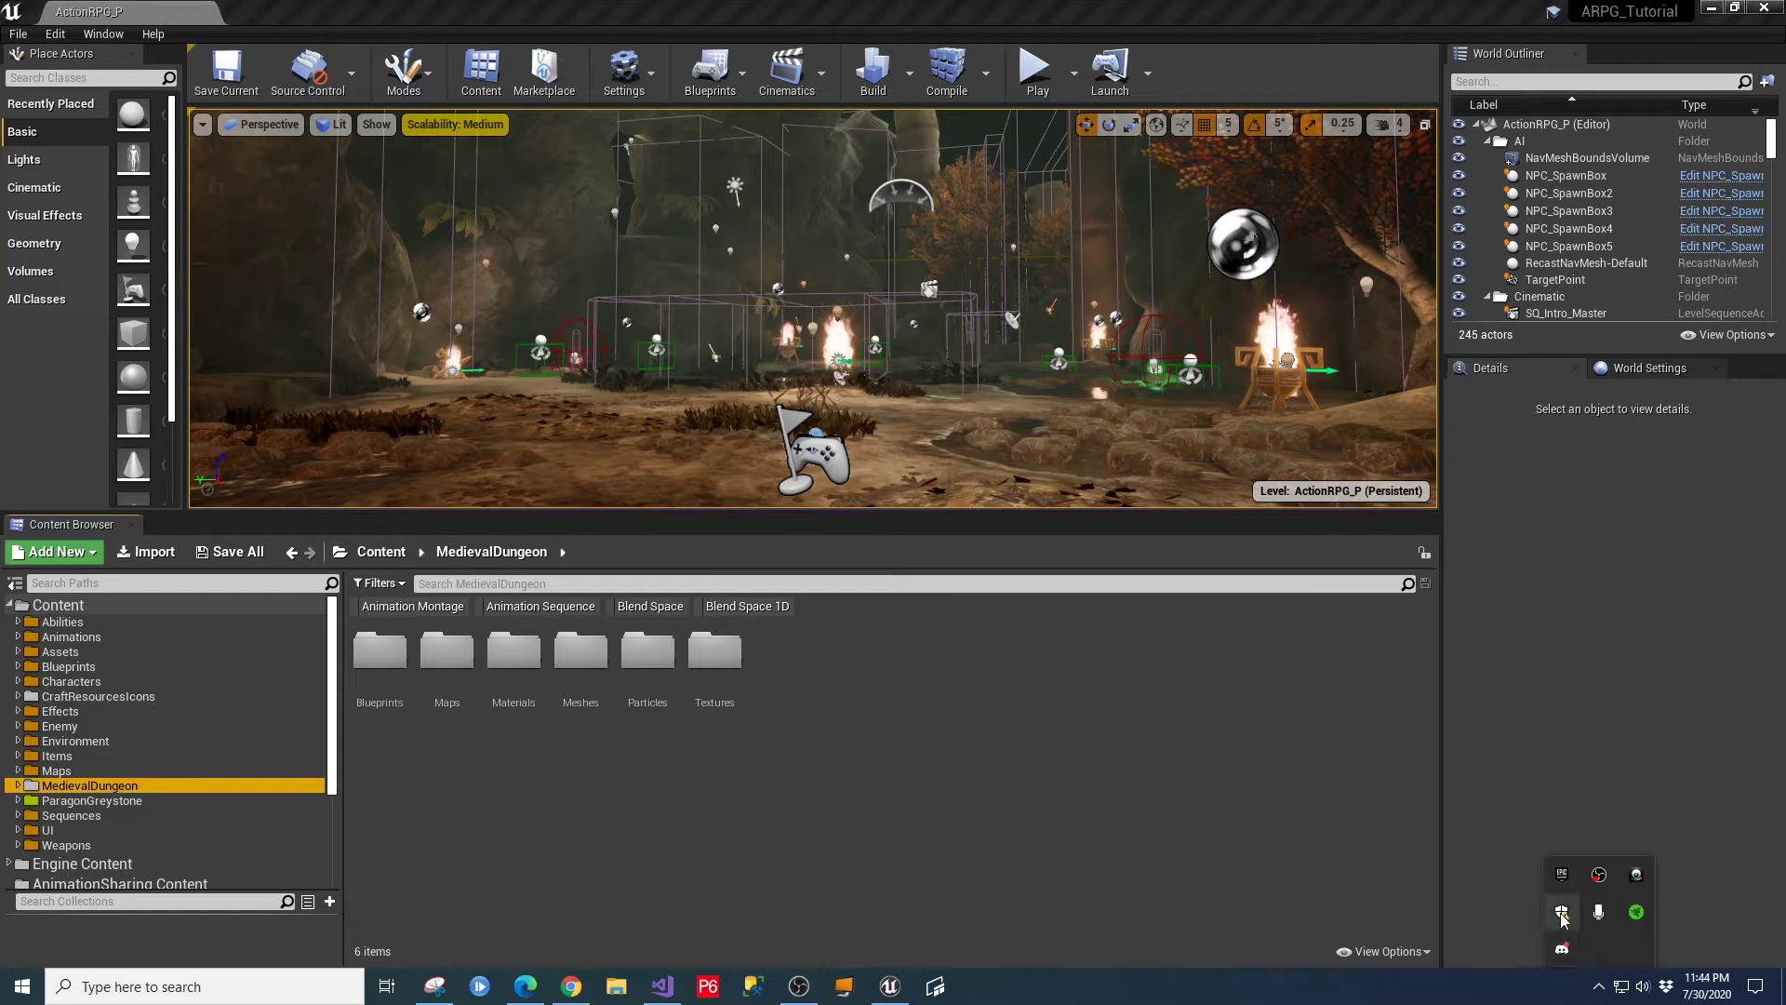
click(1562, 875)
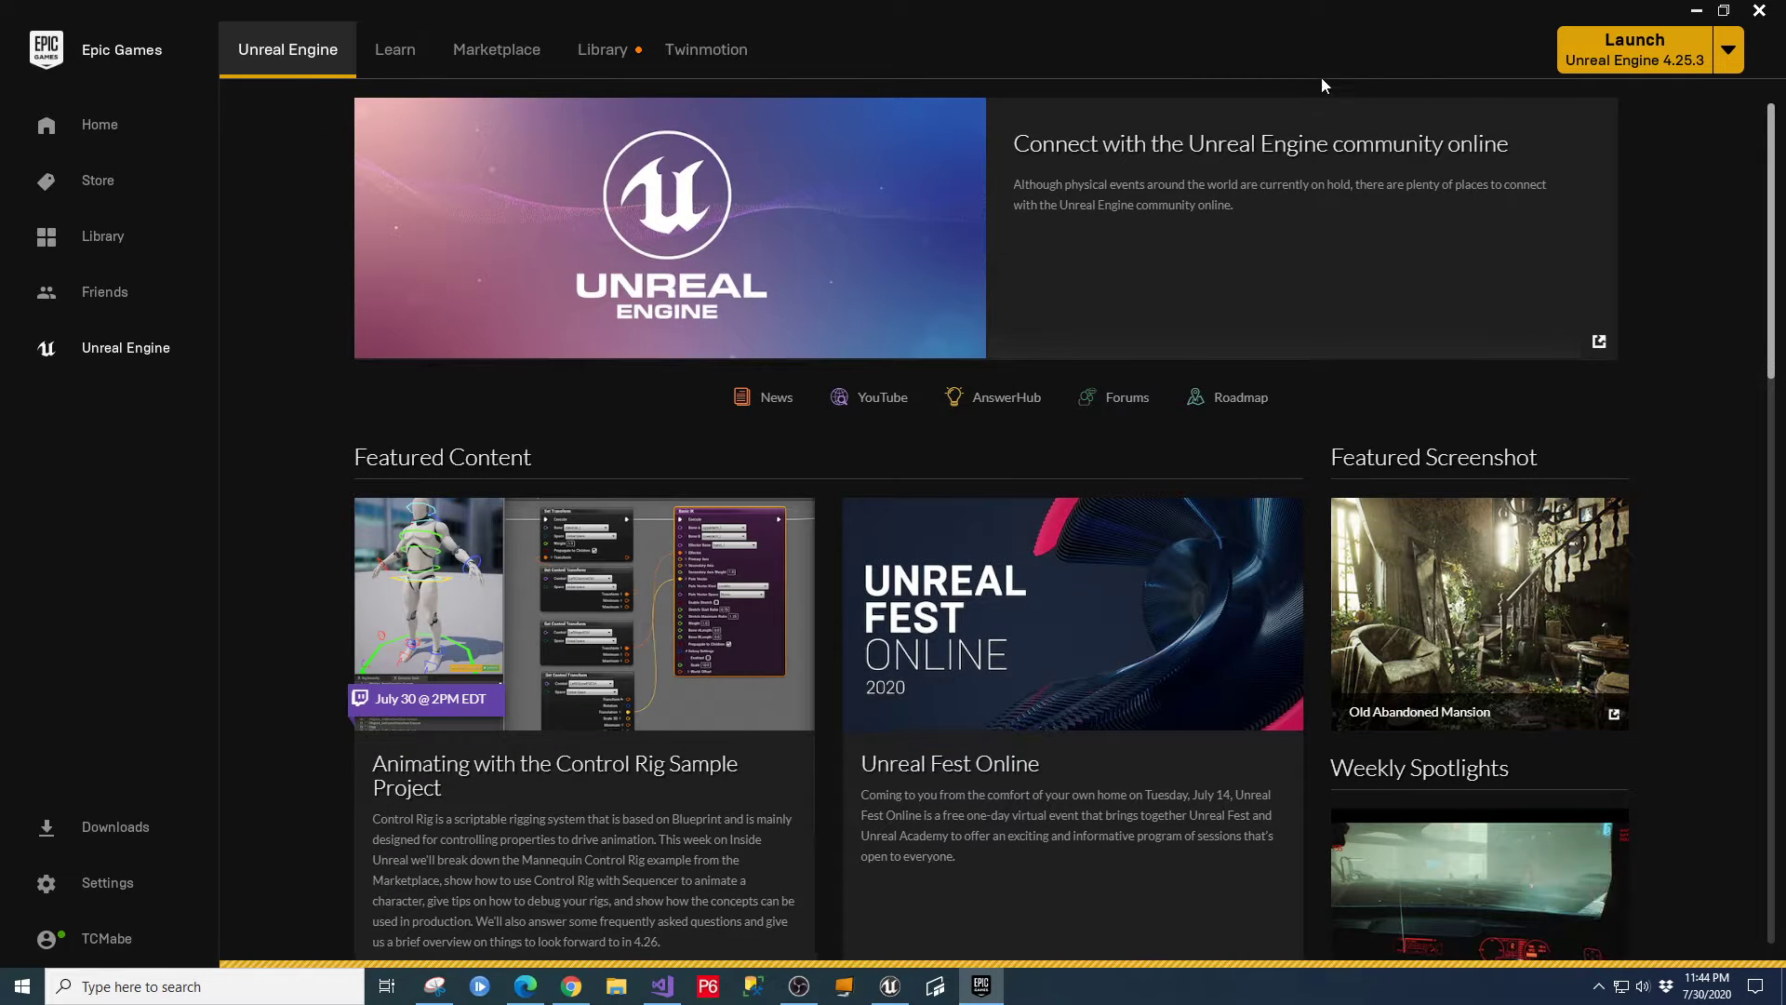
click(507, 52)
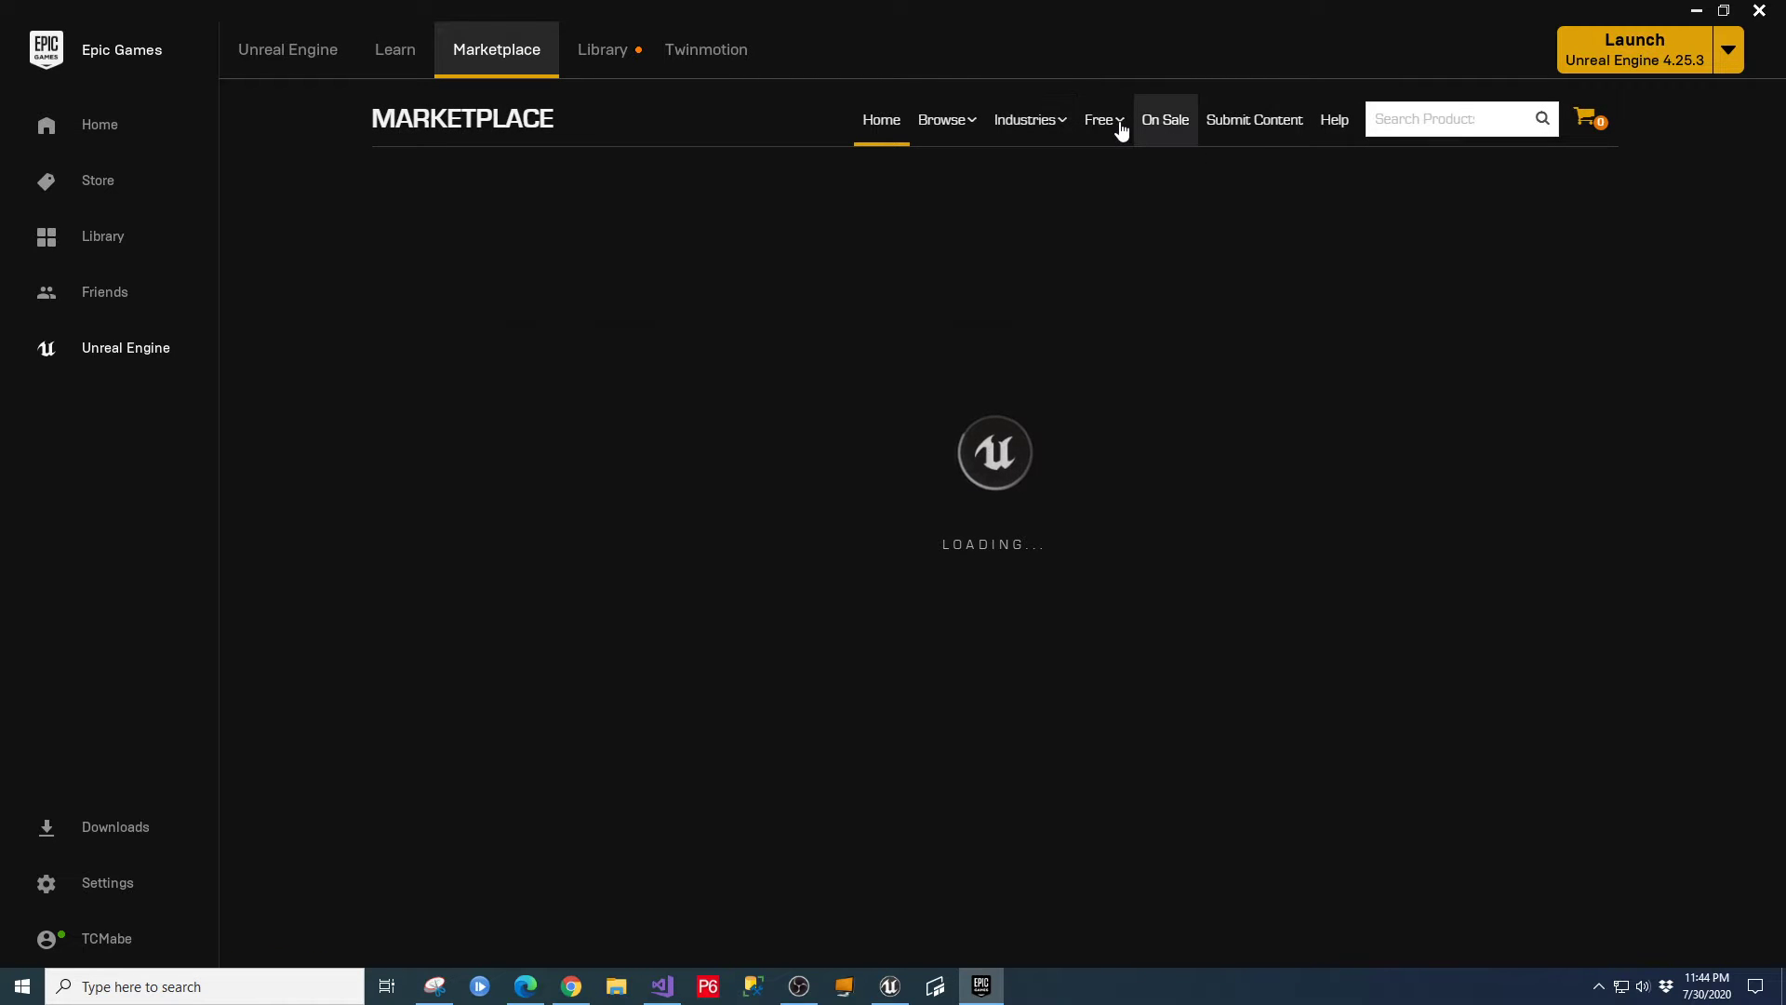
mouse_move(1119, 126)
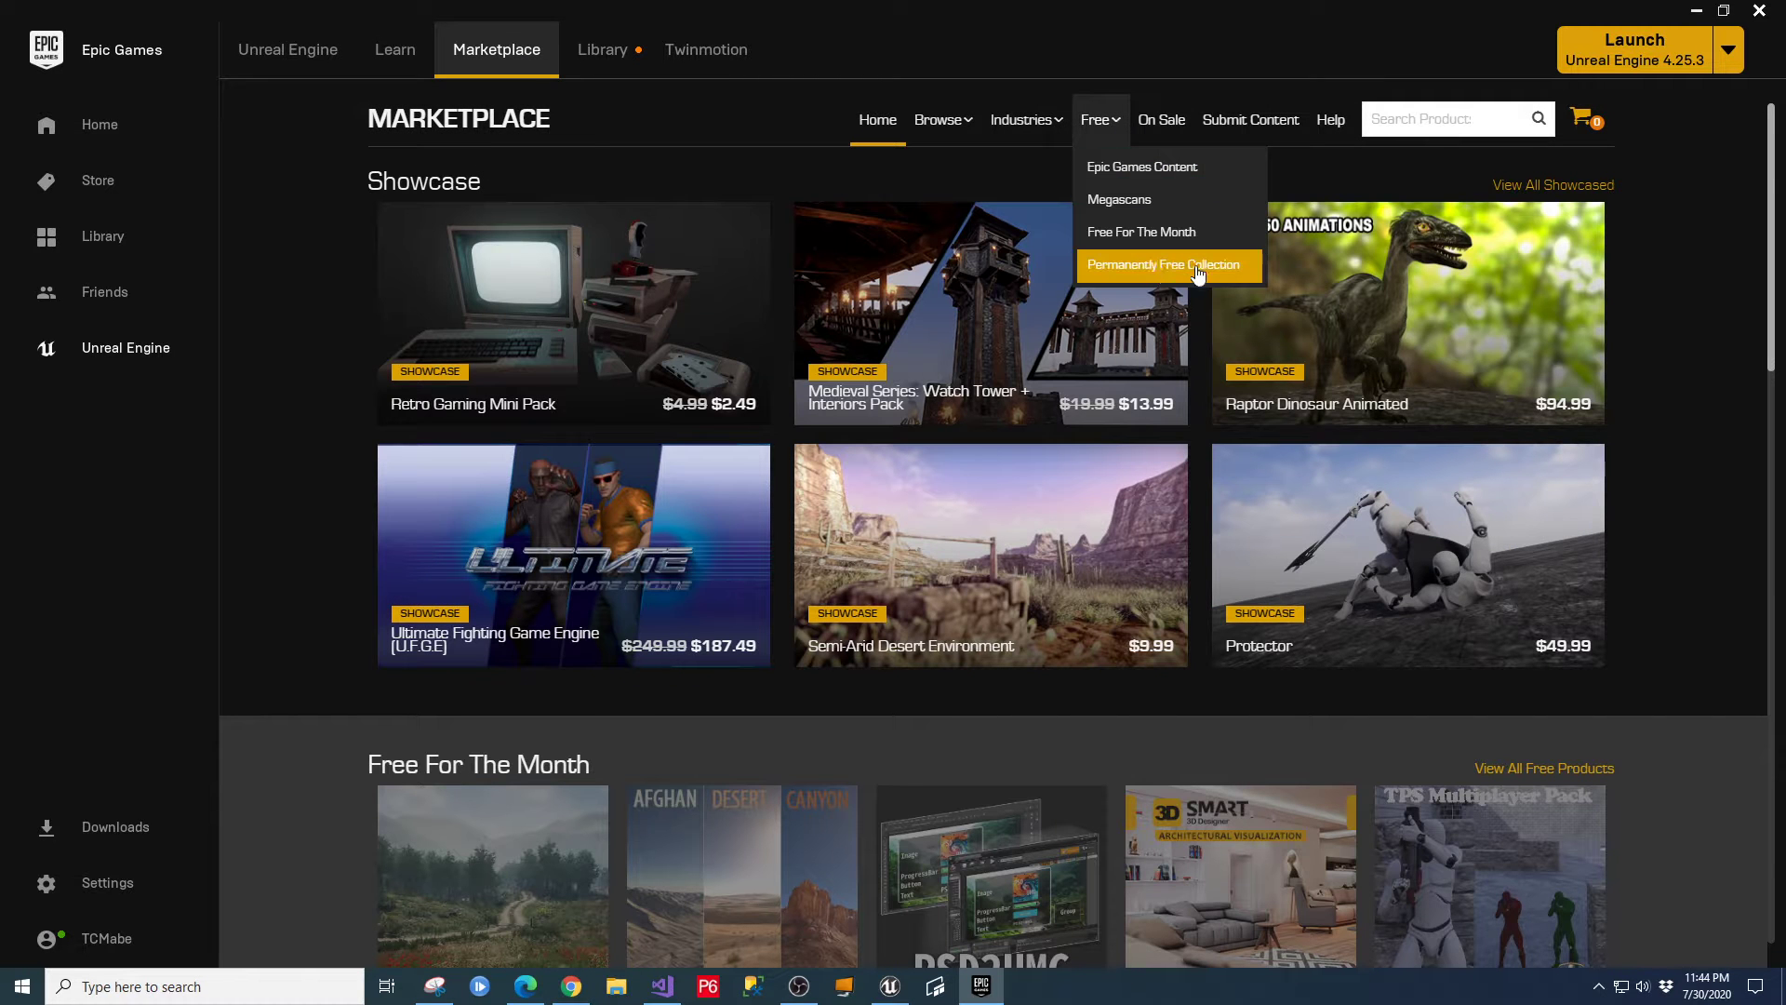
click(1154, 268)
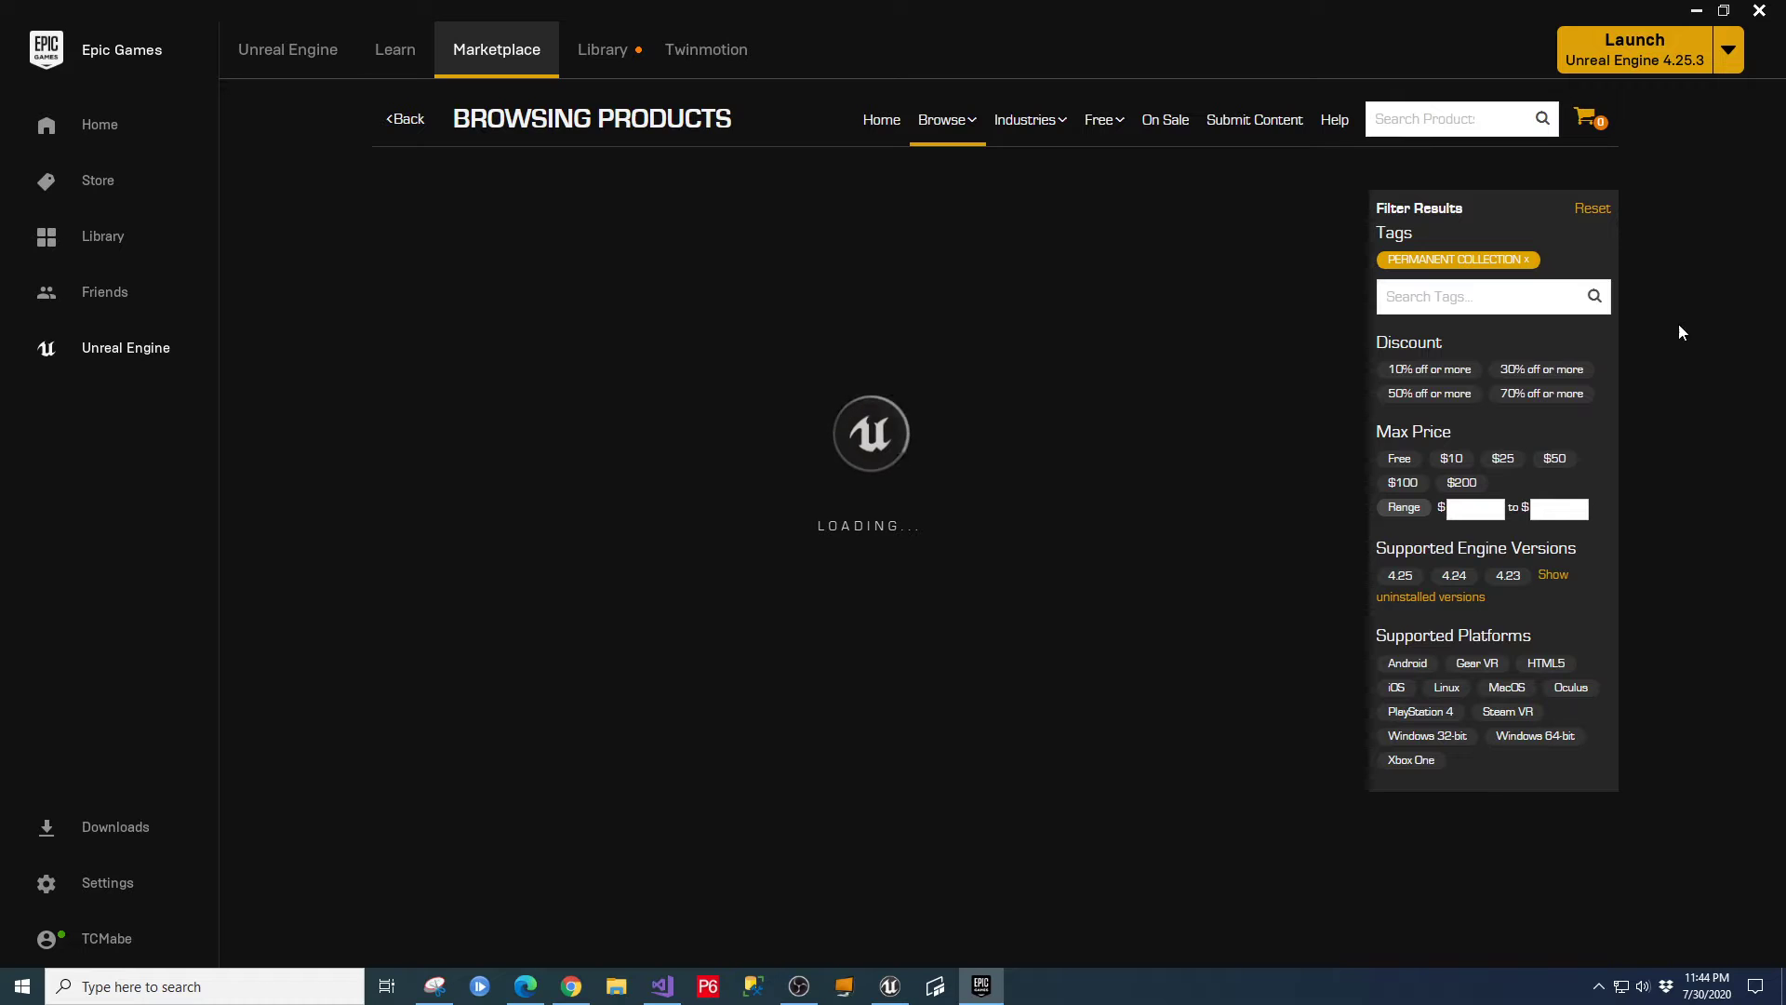
Open the Craft Resources Icons product from the free collection and enlarge its preview image.
scroll(1600, 467, down, 6)
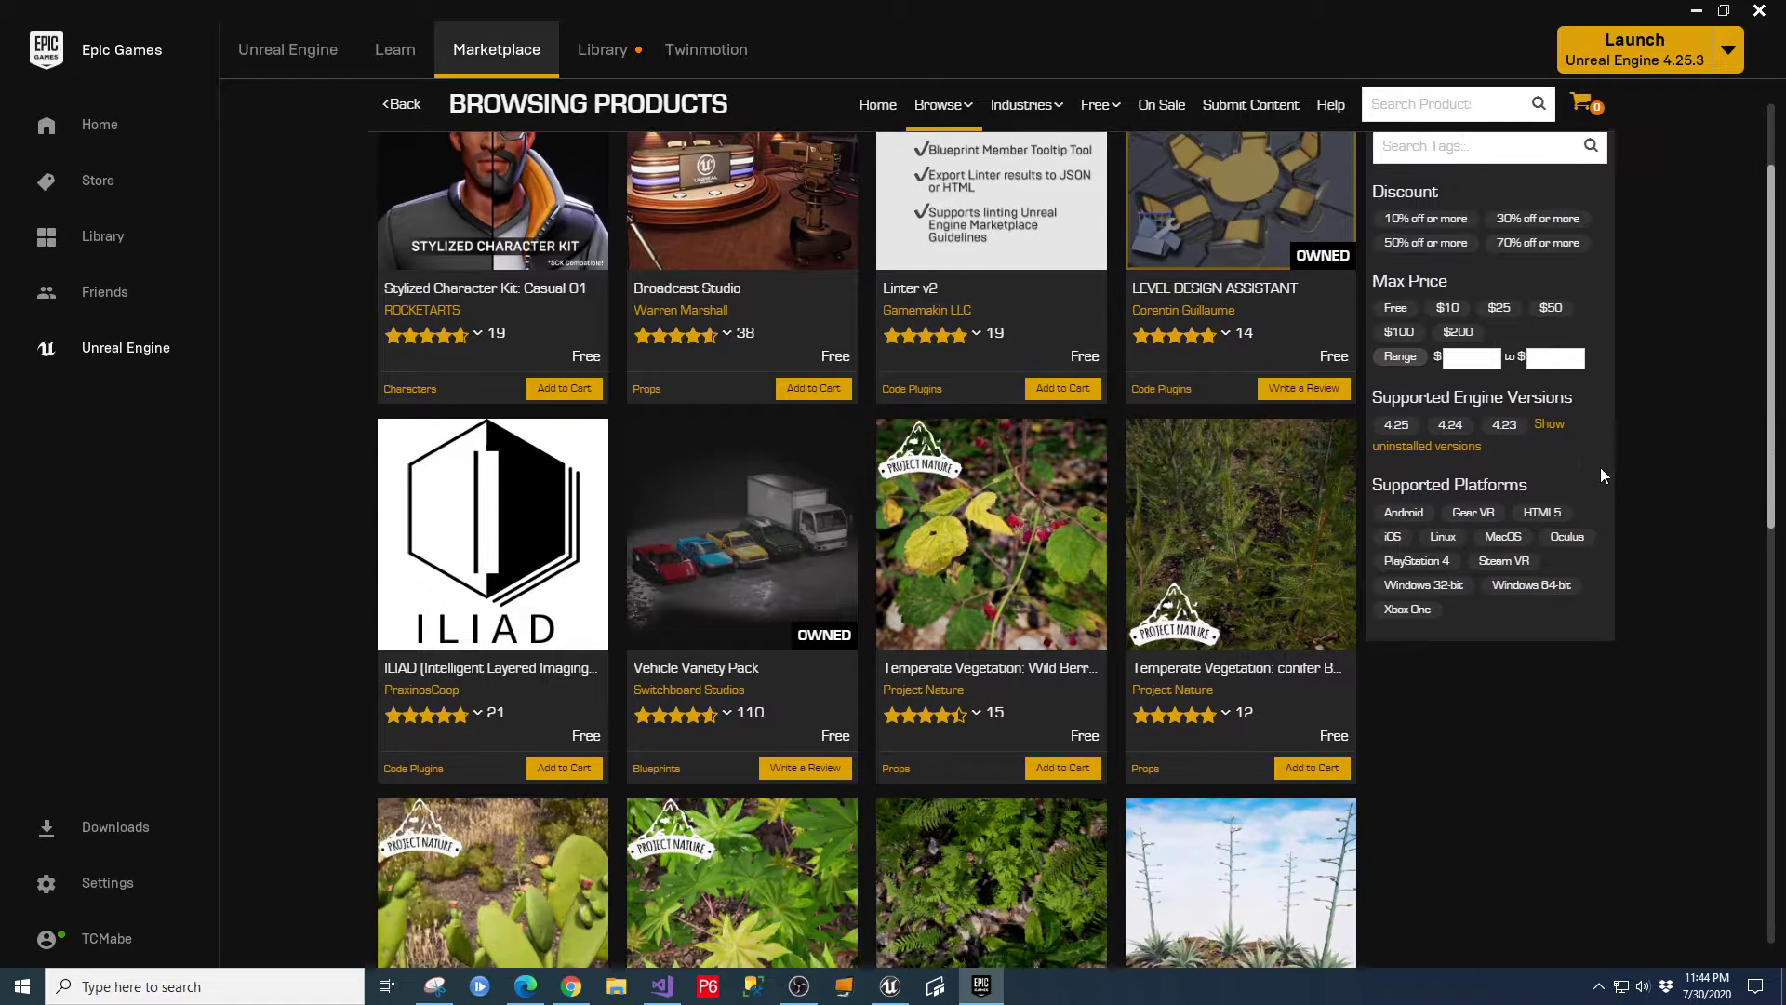
scroll(1622, 463, down, 2)
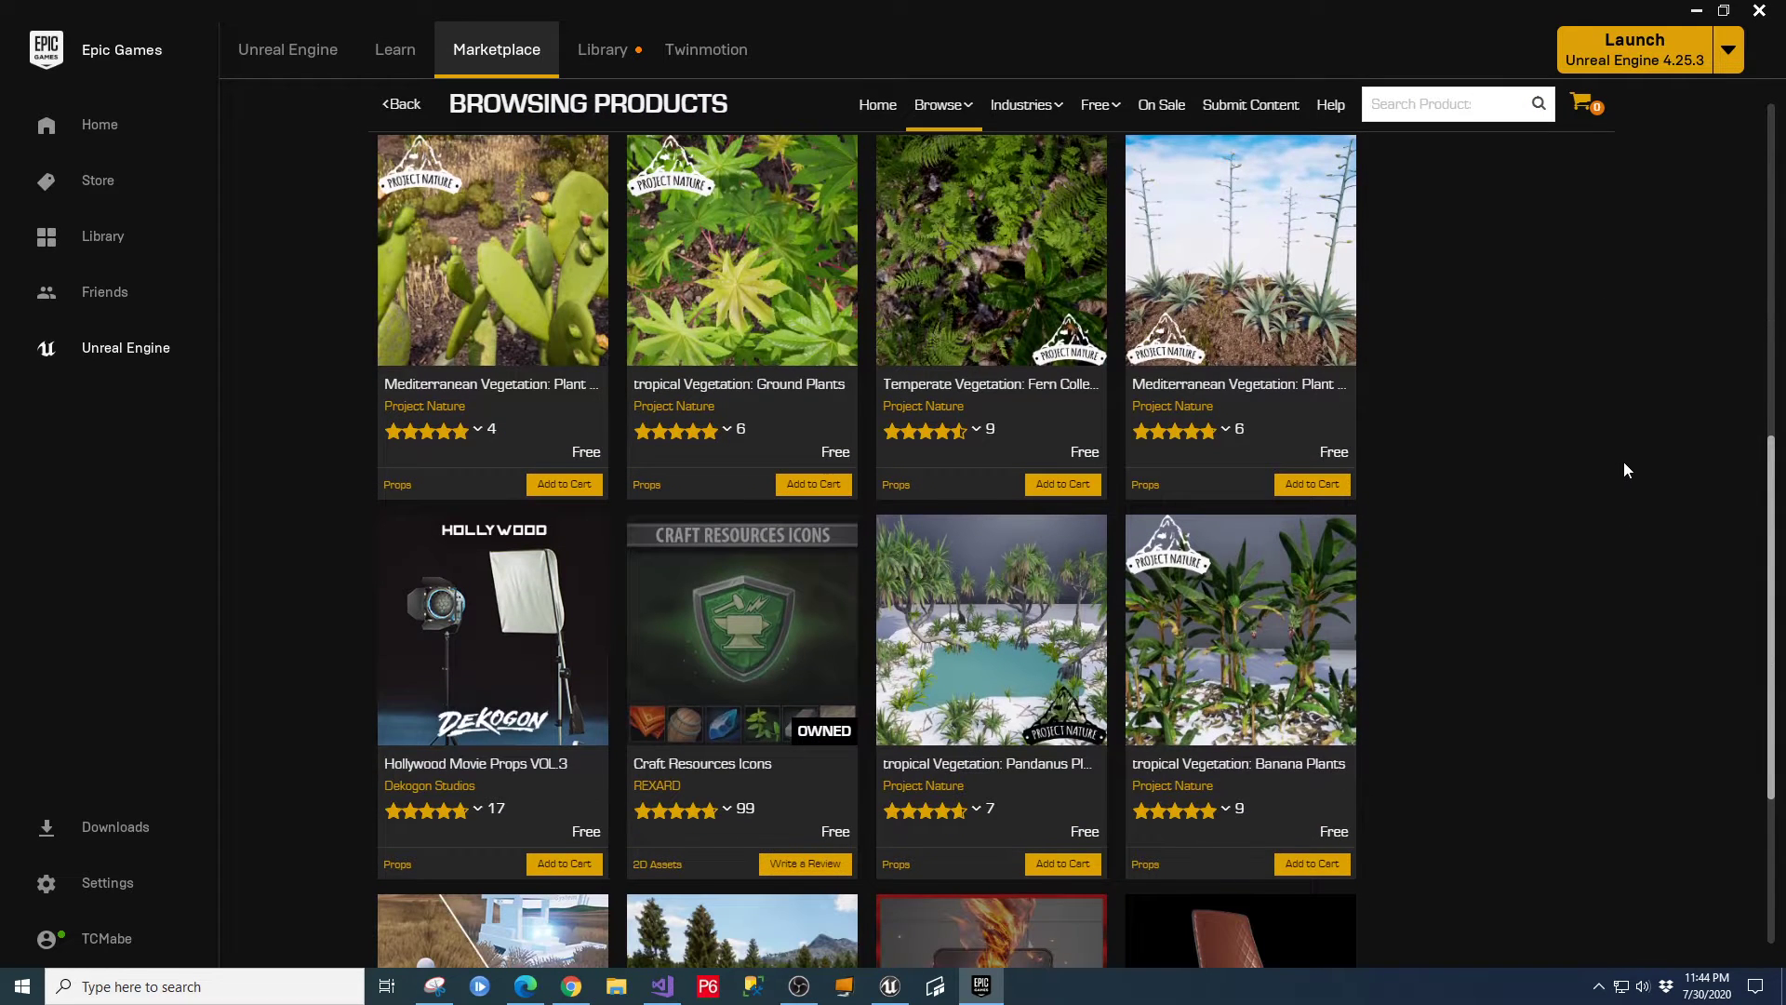
scroll(1623, 462, down, 1)
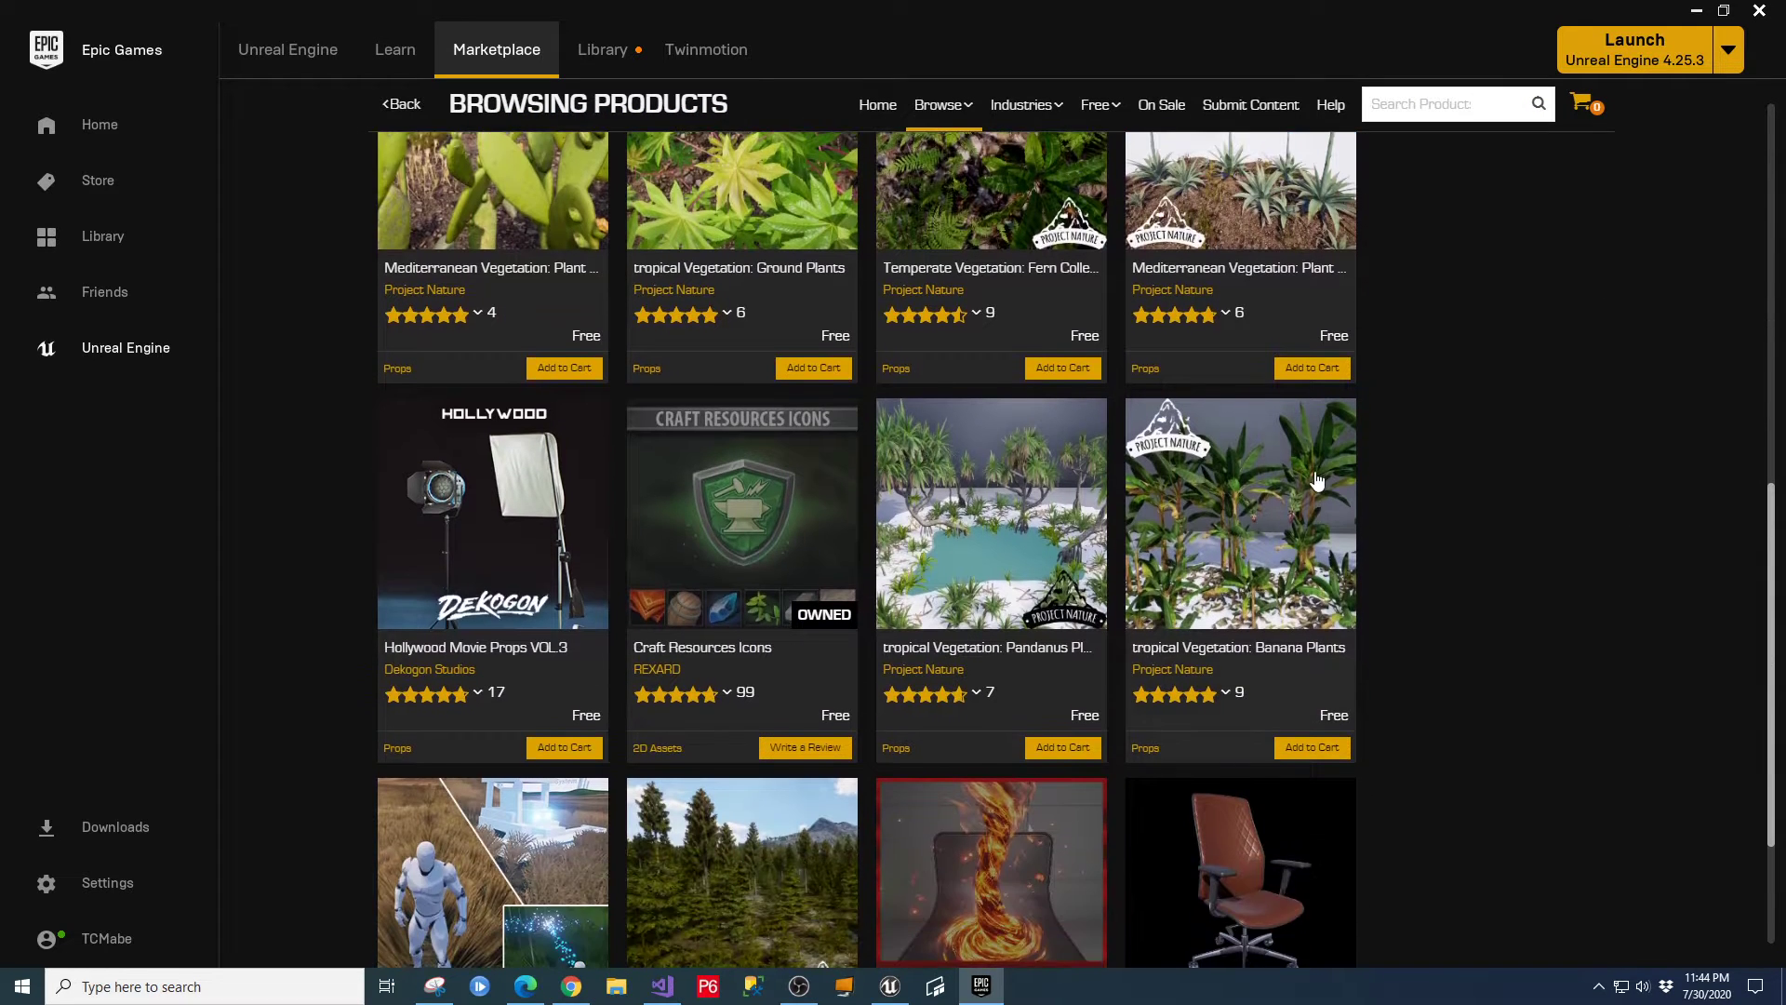
click(698, 653)
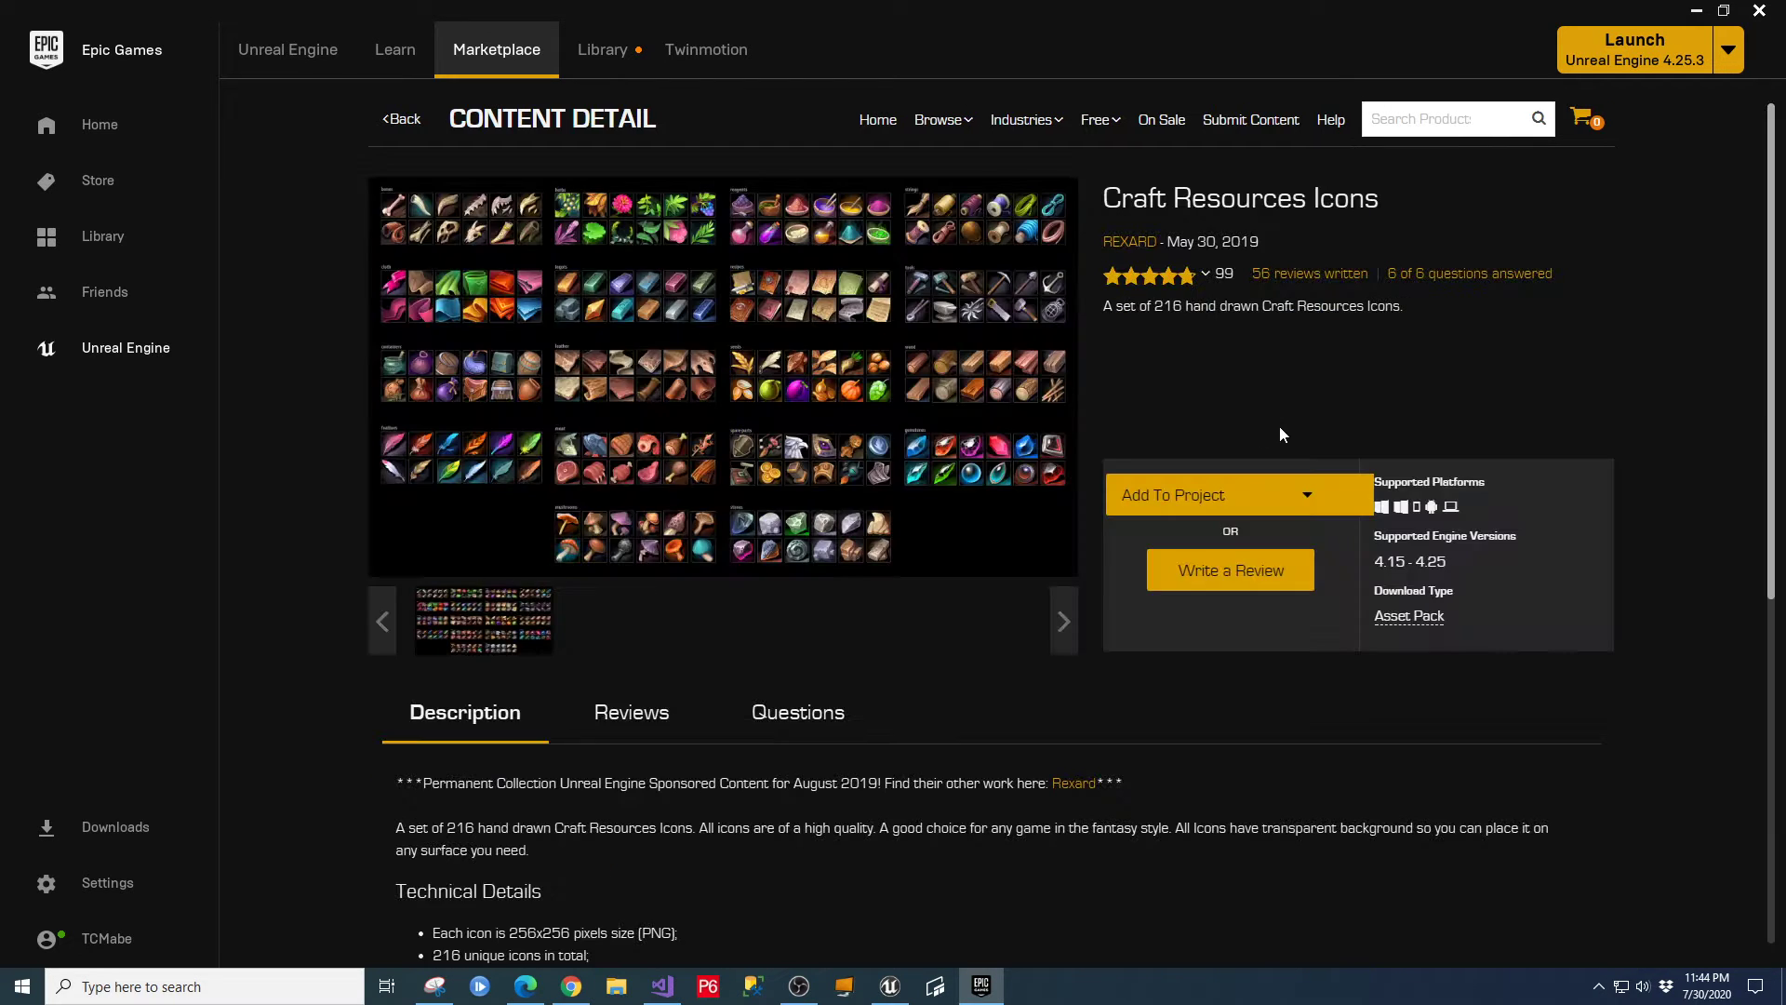
click(749, 414)
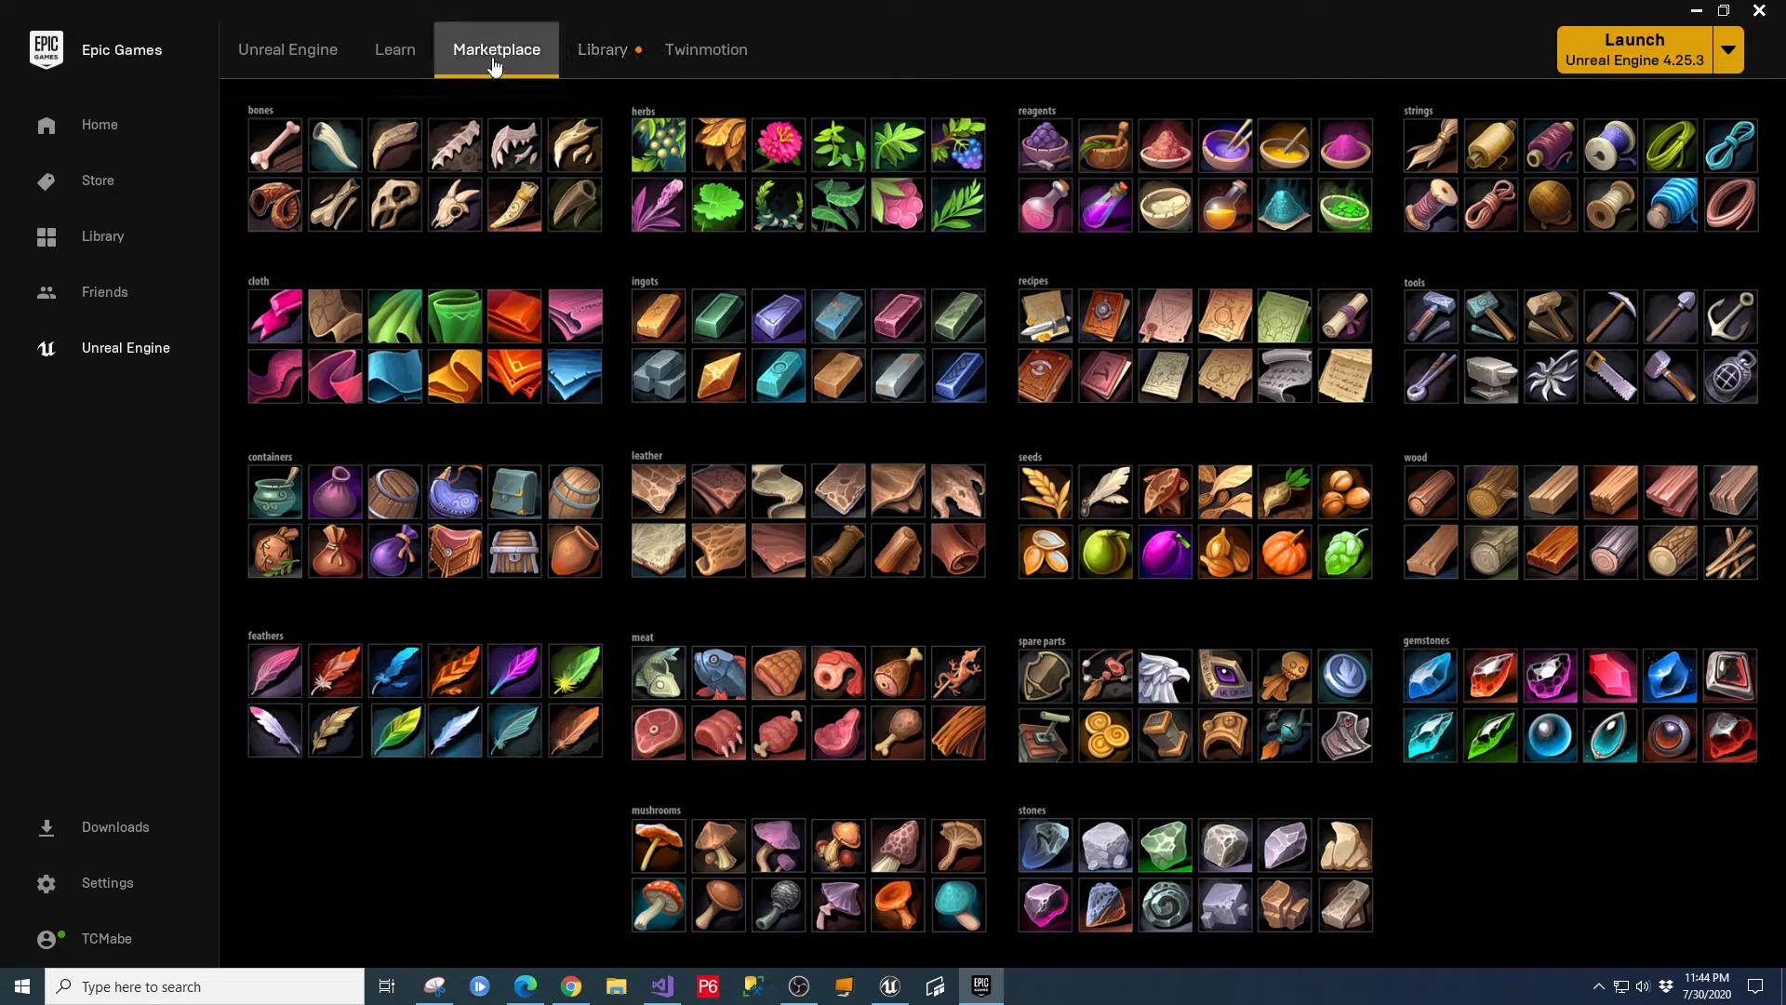
Leave the enlarged icon preview and return to the Marketplace's Permanently Free Collection.
click(585, 61)
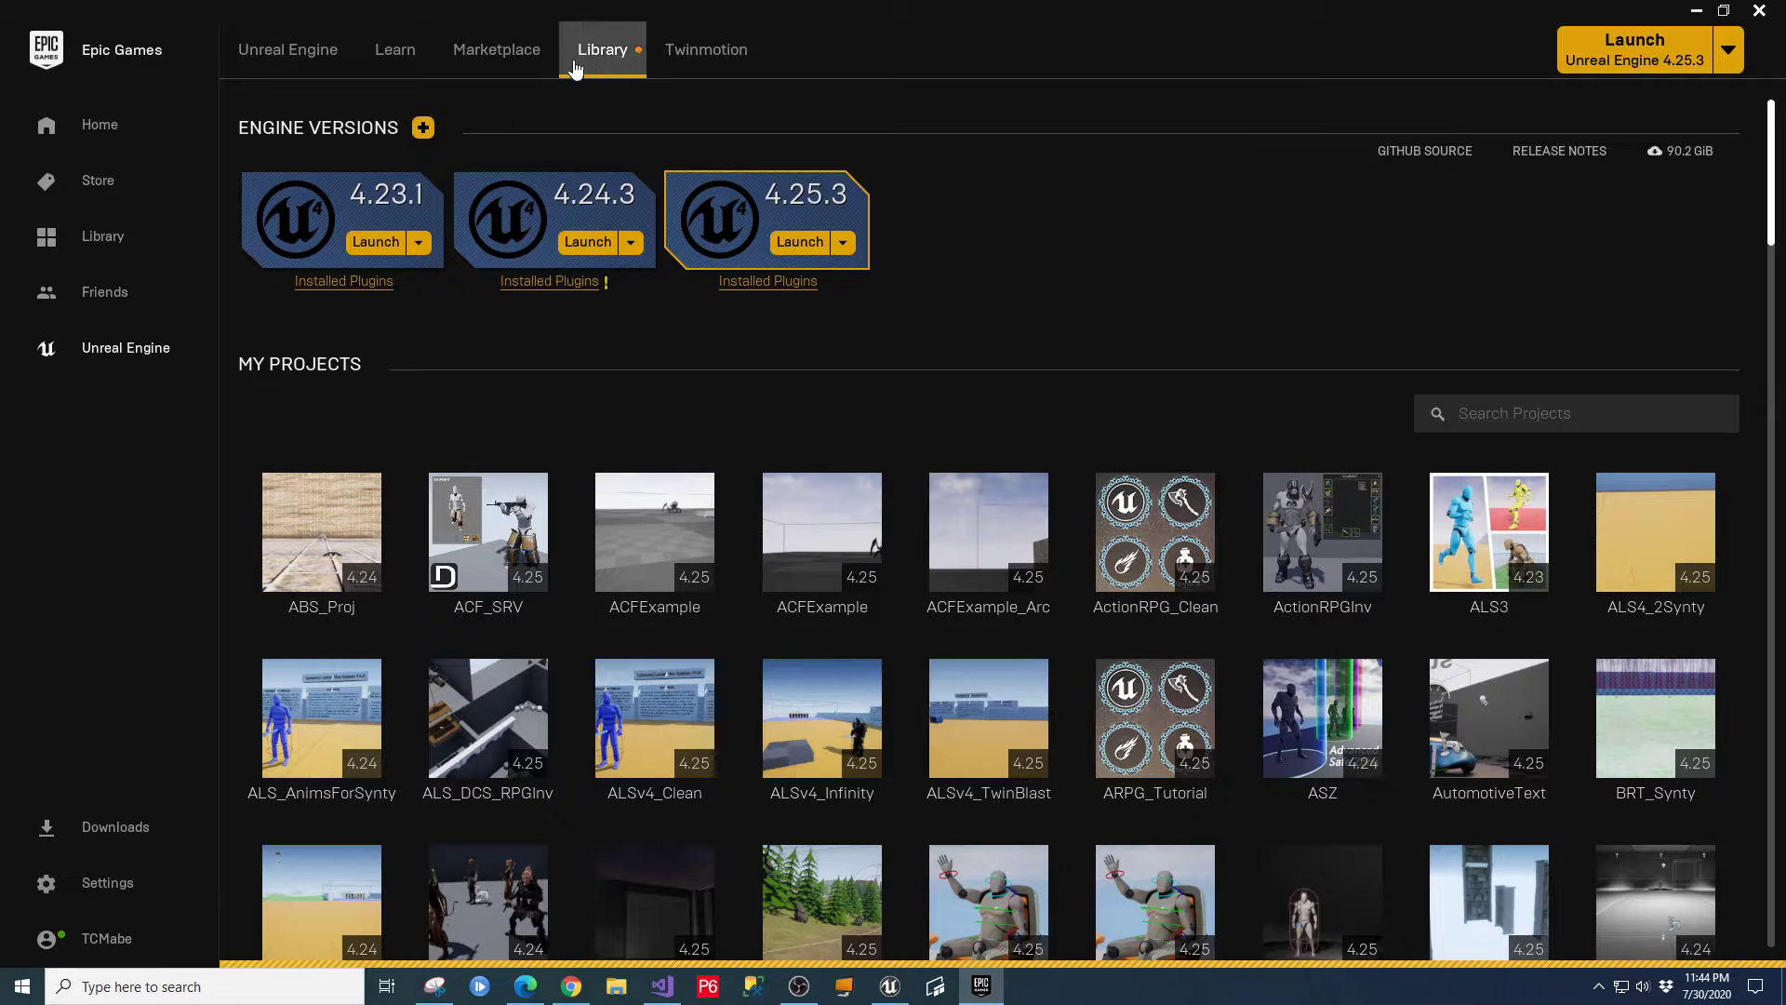
click(513, 56)
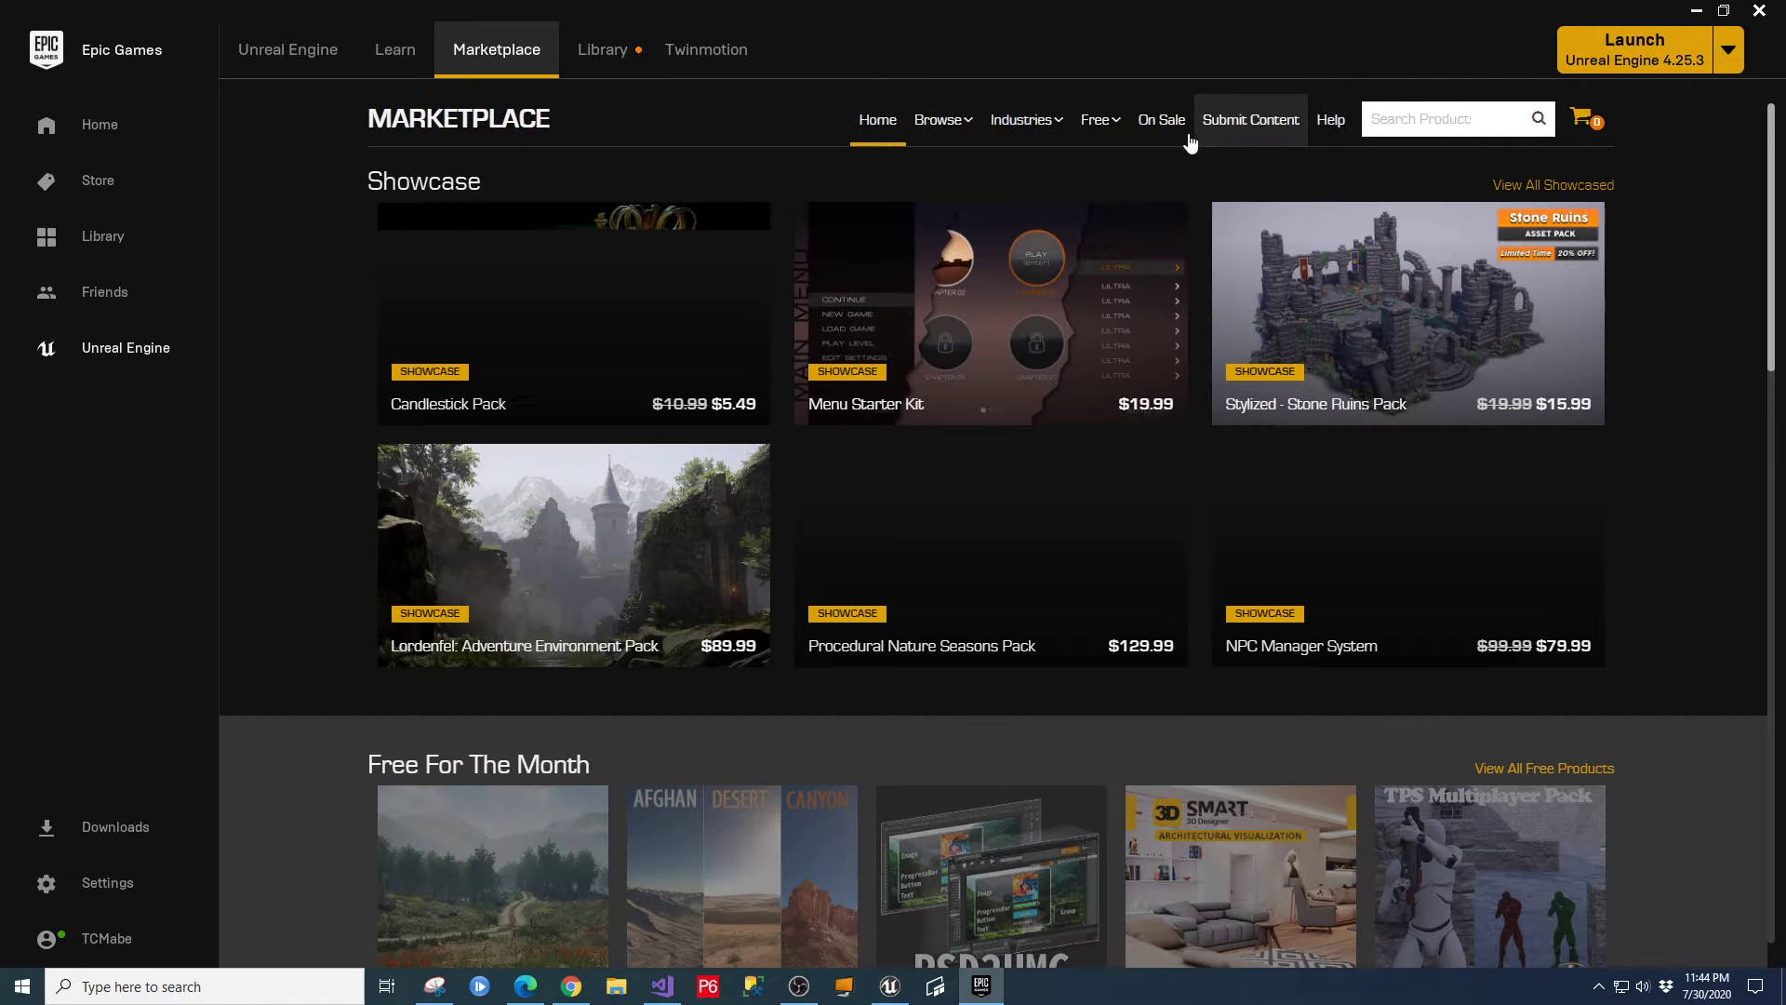
mouse_move(1123, 129)
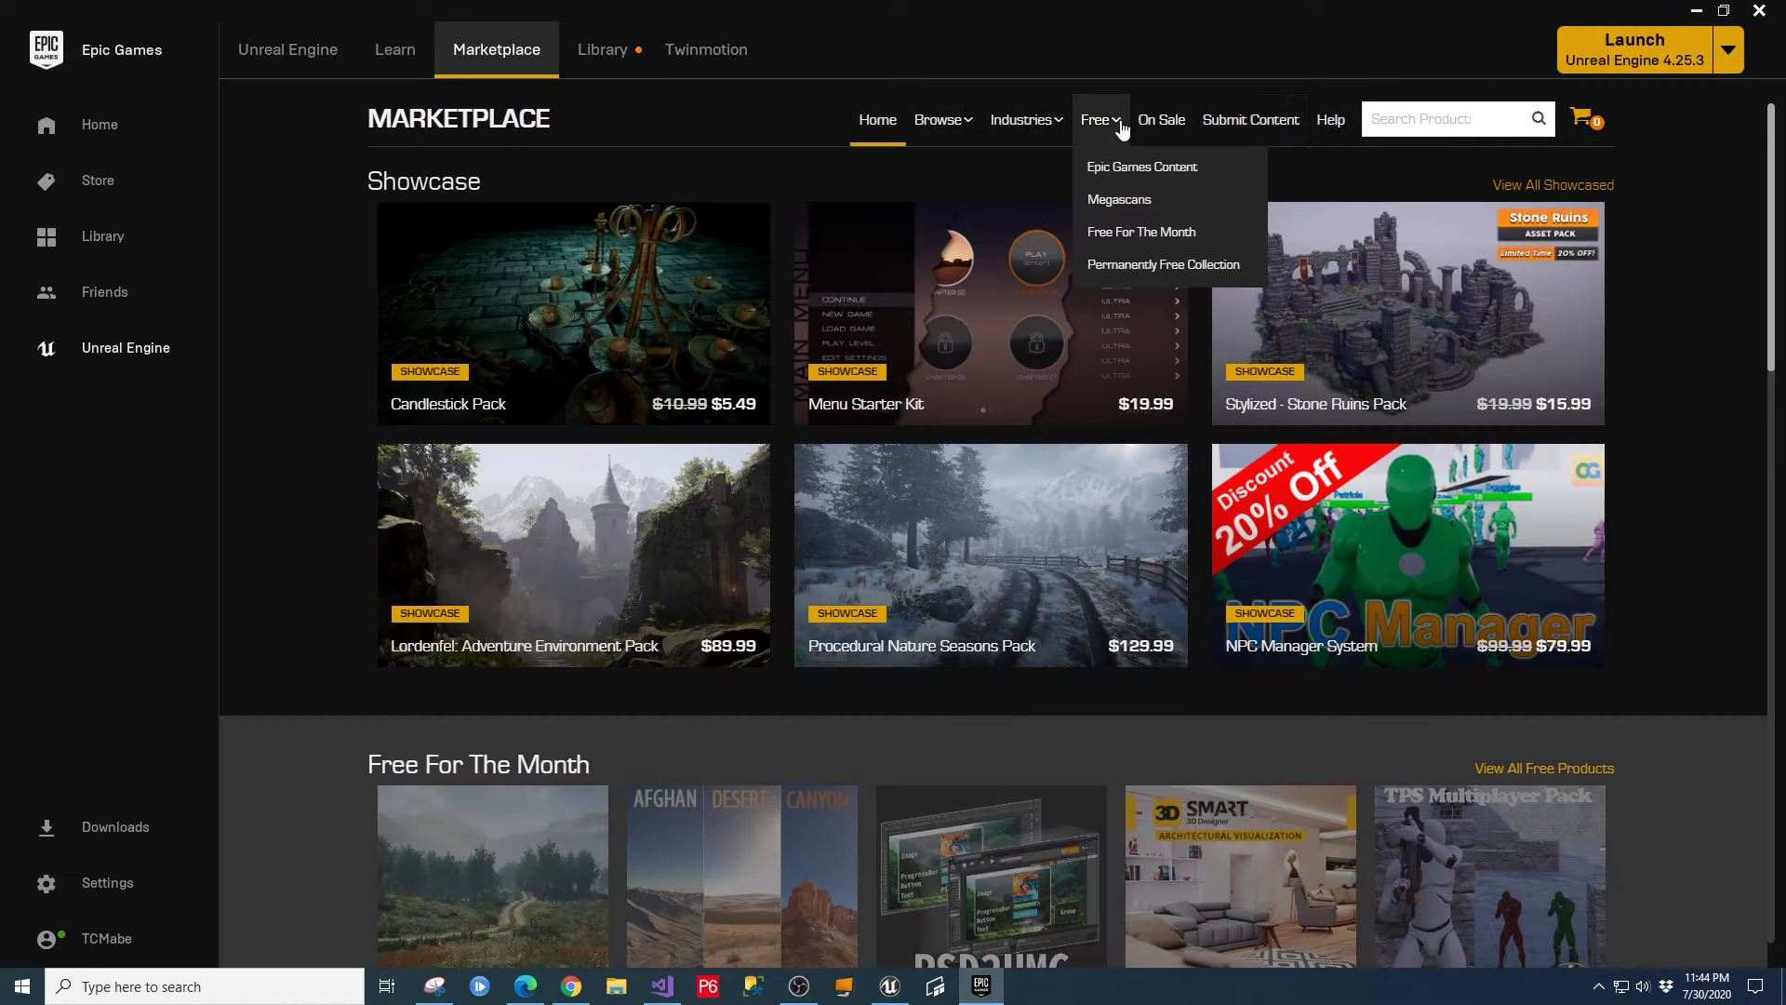
click(1155, 267)
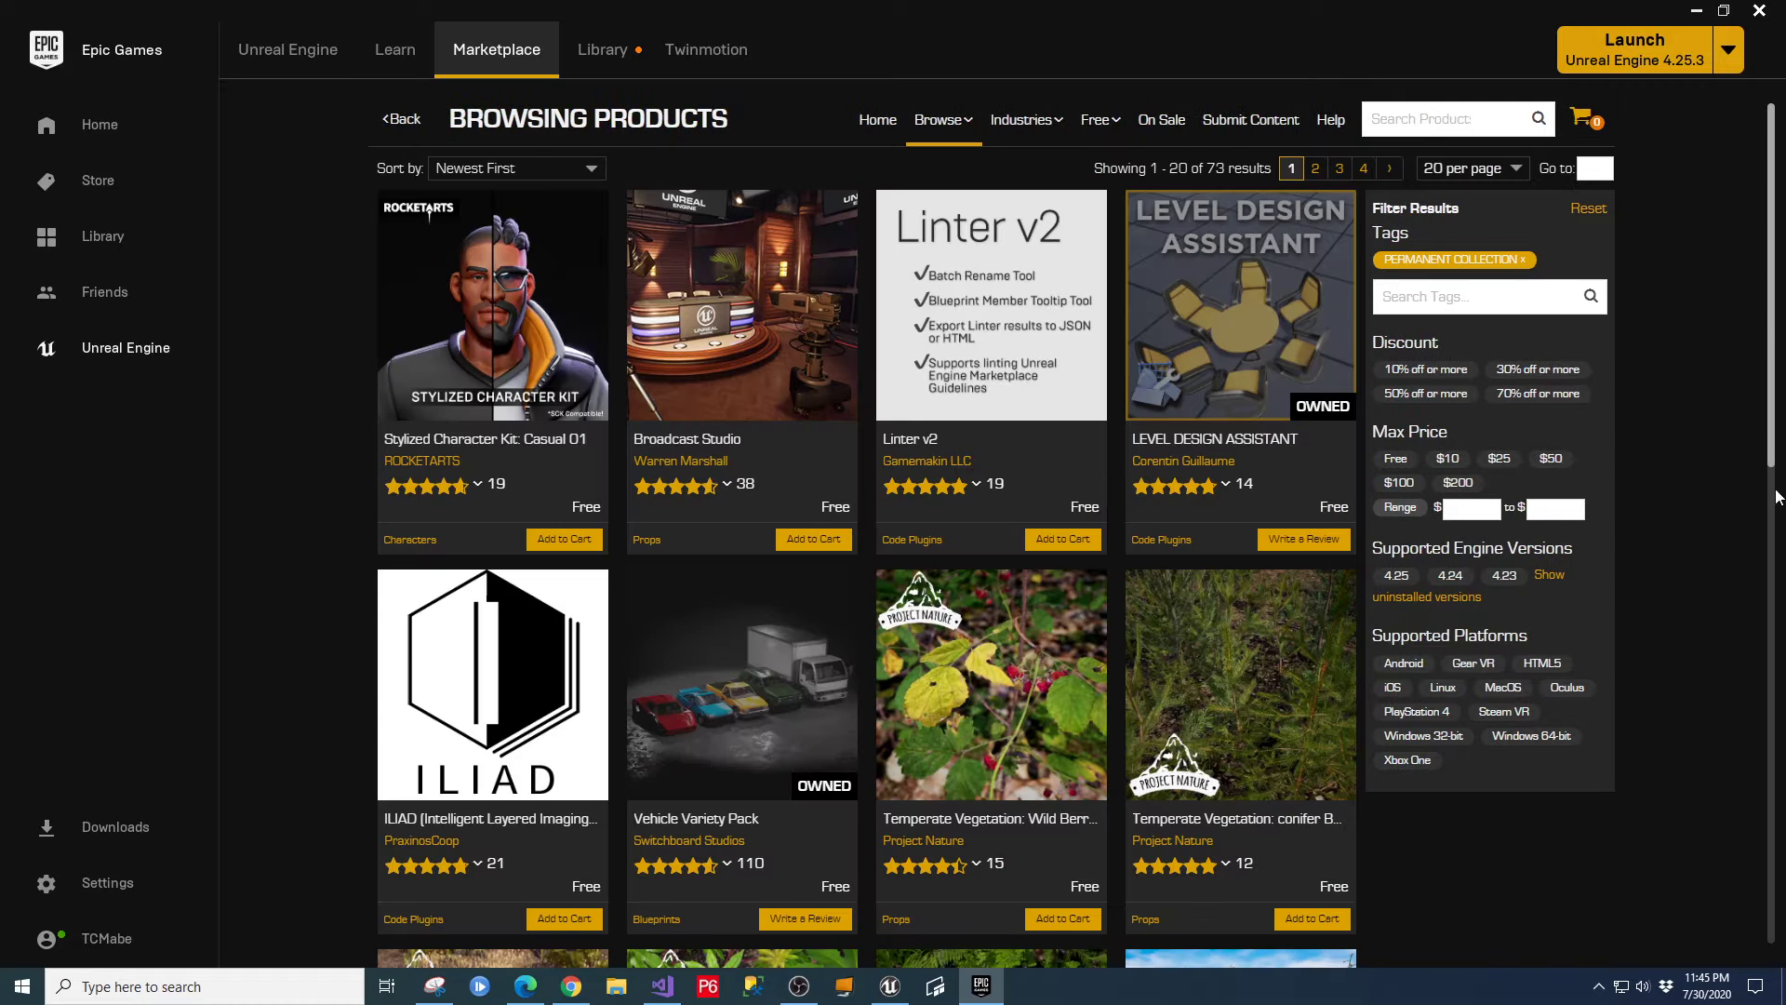
Set the Permanently Free Collection listing to 100 products per page.
scroll(1683, 511, down, 10)
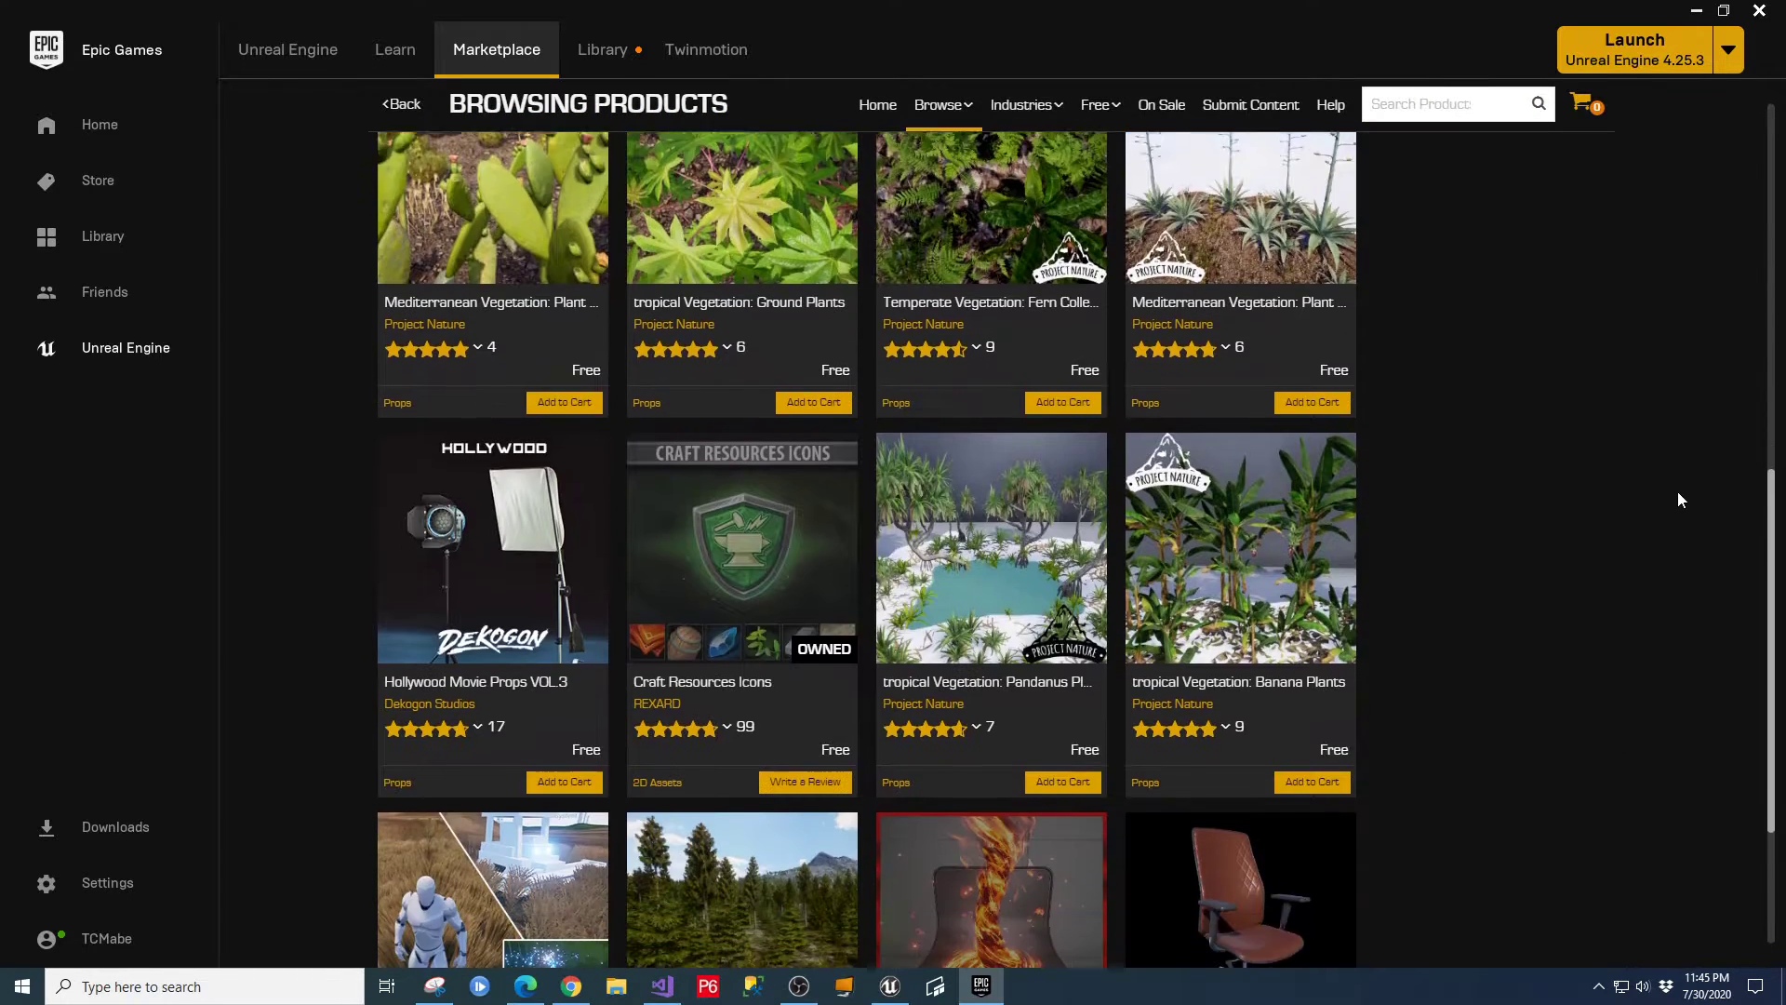
scroll(1666, 493, down, 1)
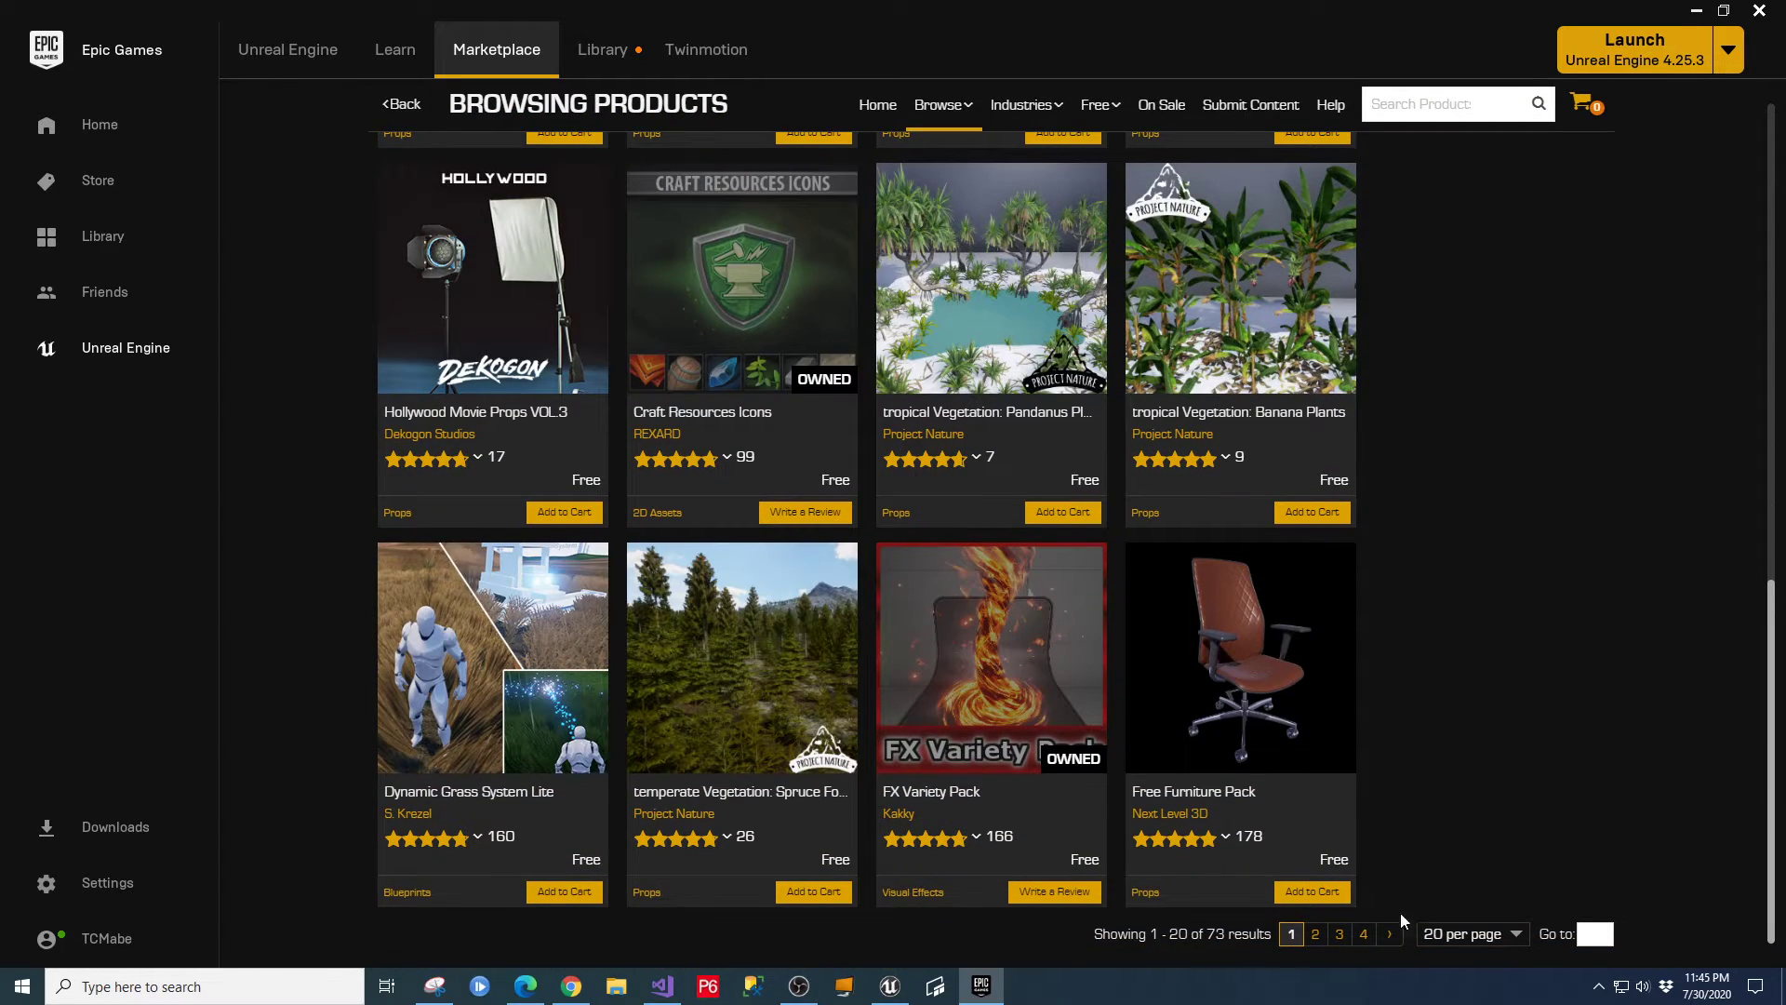
click(1515, 934)
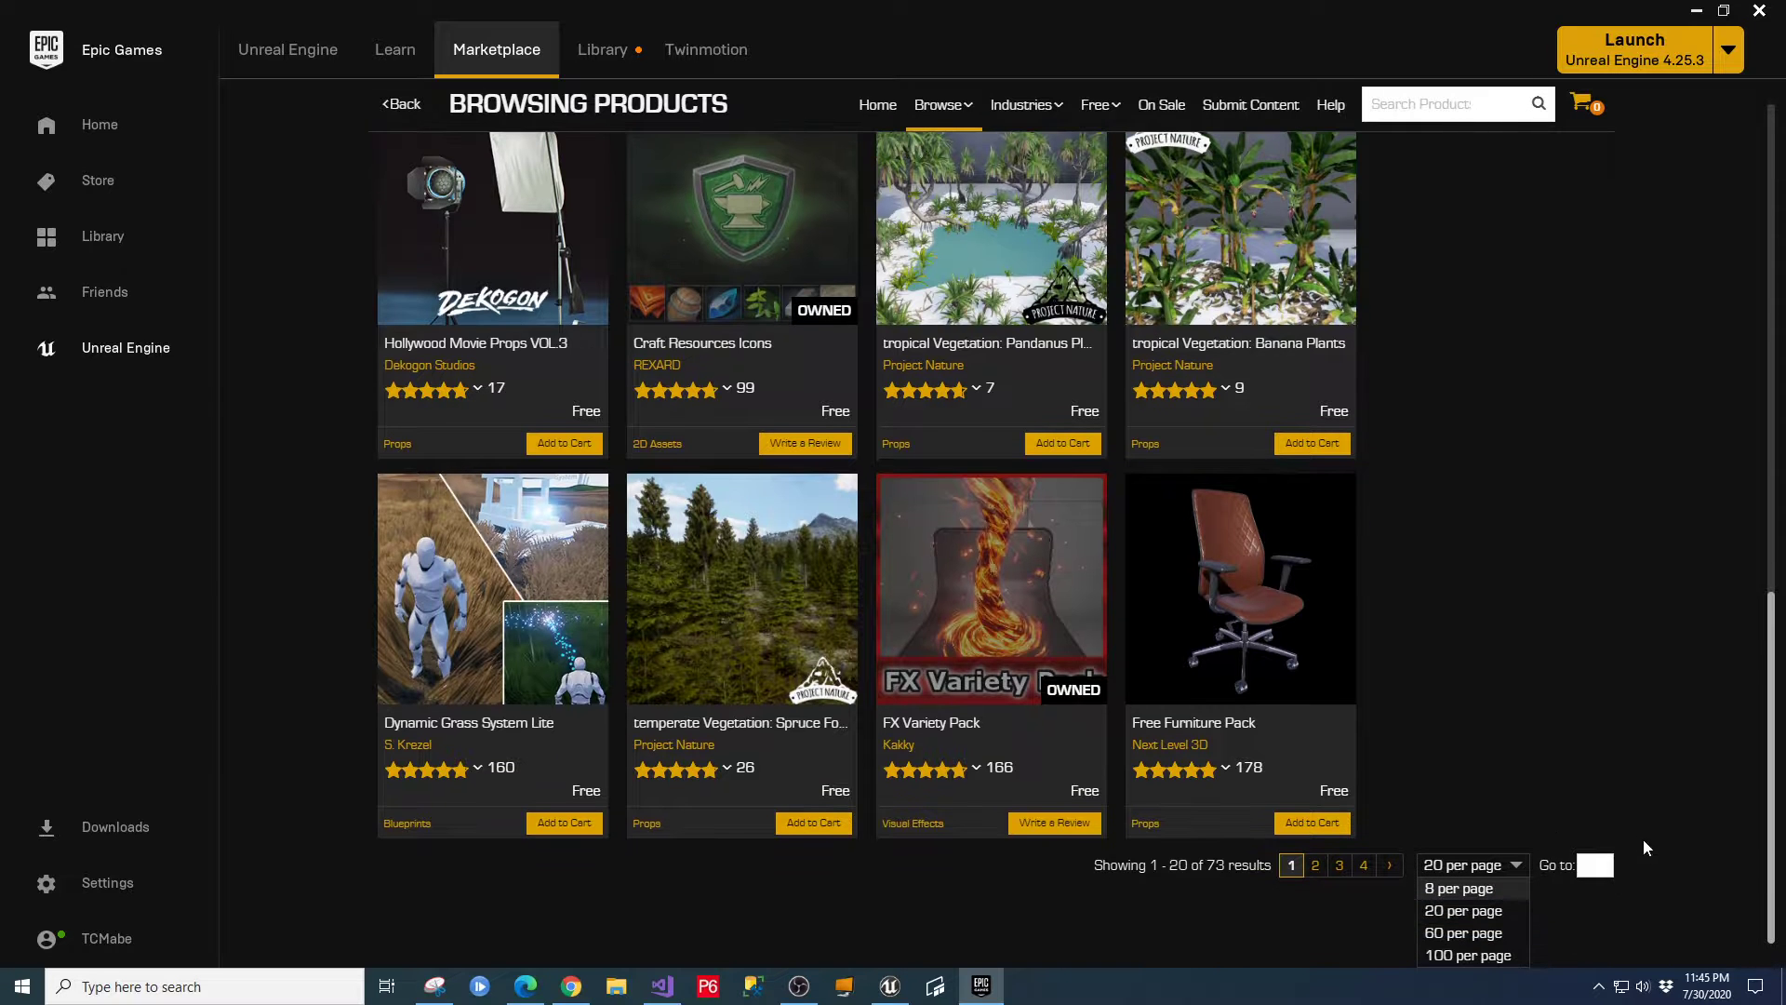
click(1468, 955)
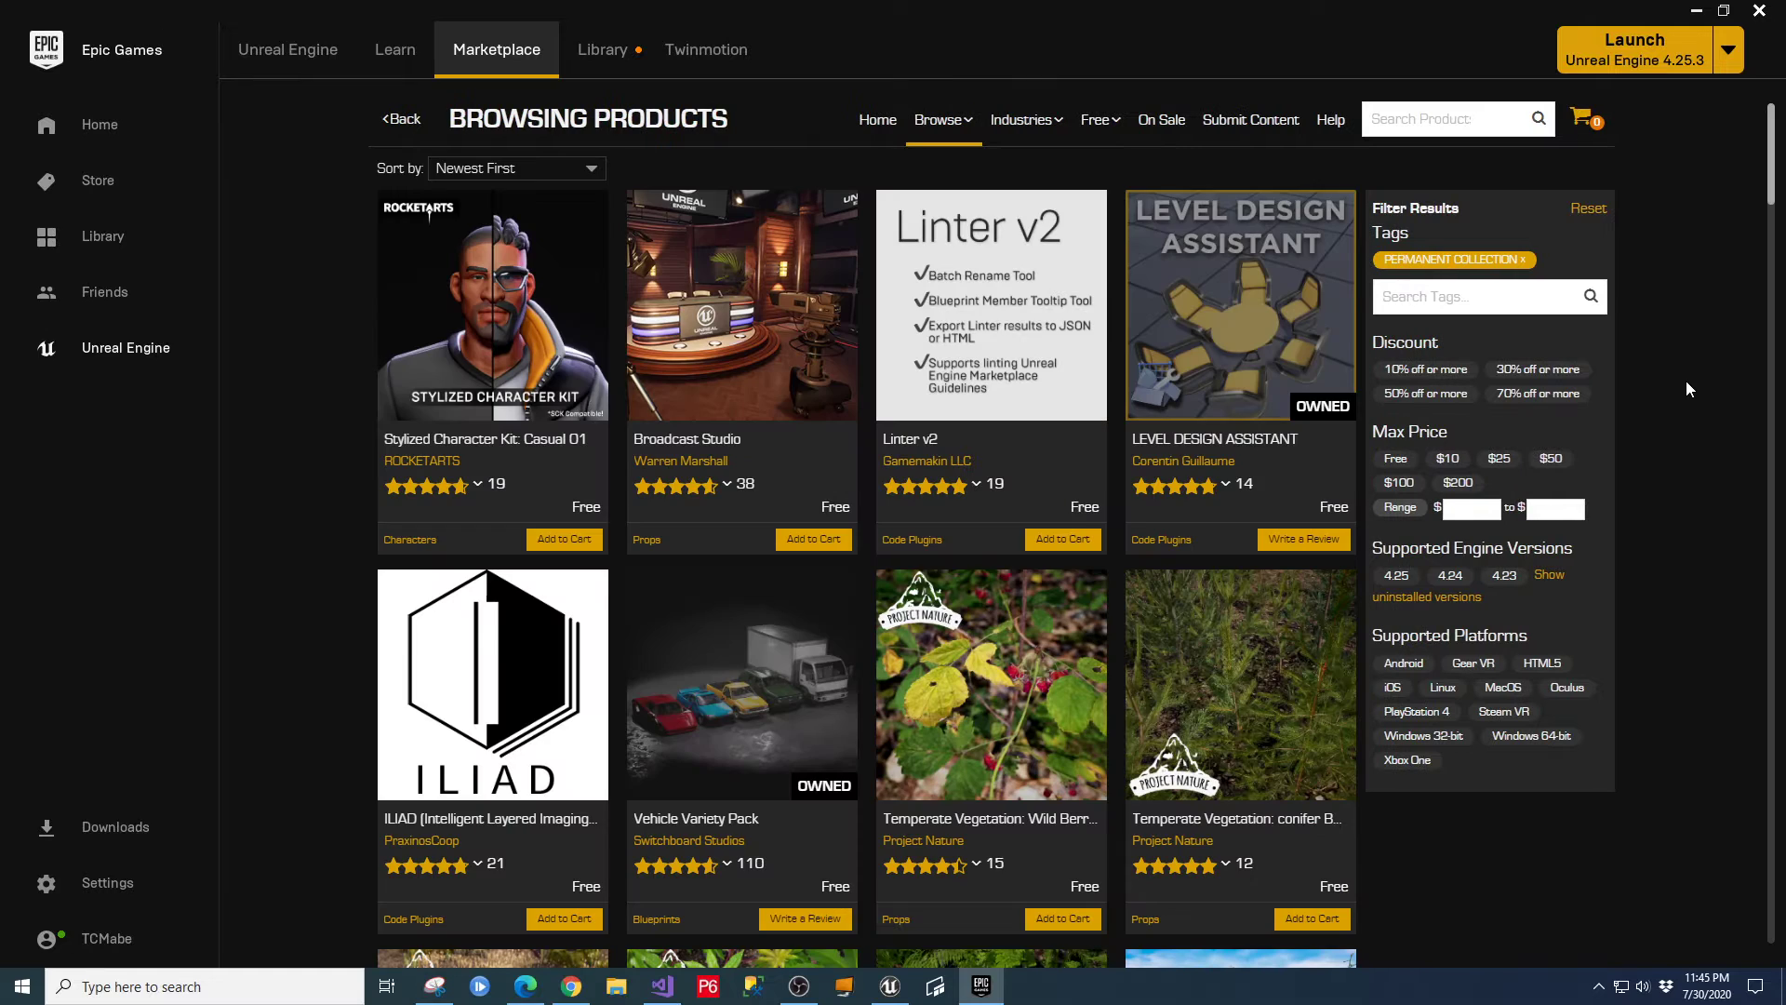
Find the Medieval Dungeon pack by Infuse Studio in the listing and open its product page.
scroll(1083, 752, down, 10)
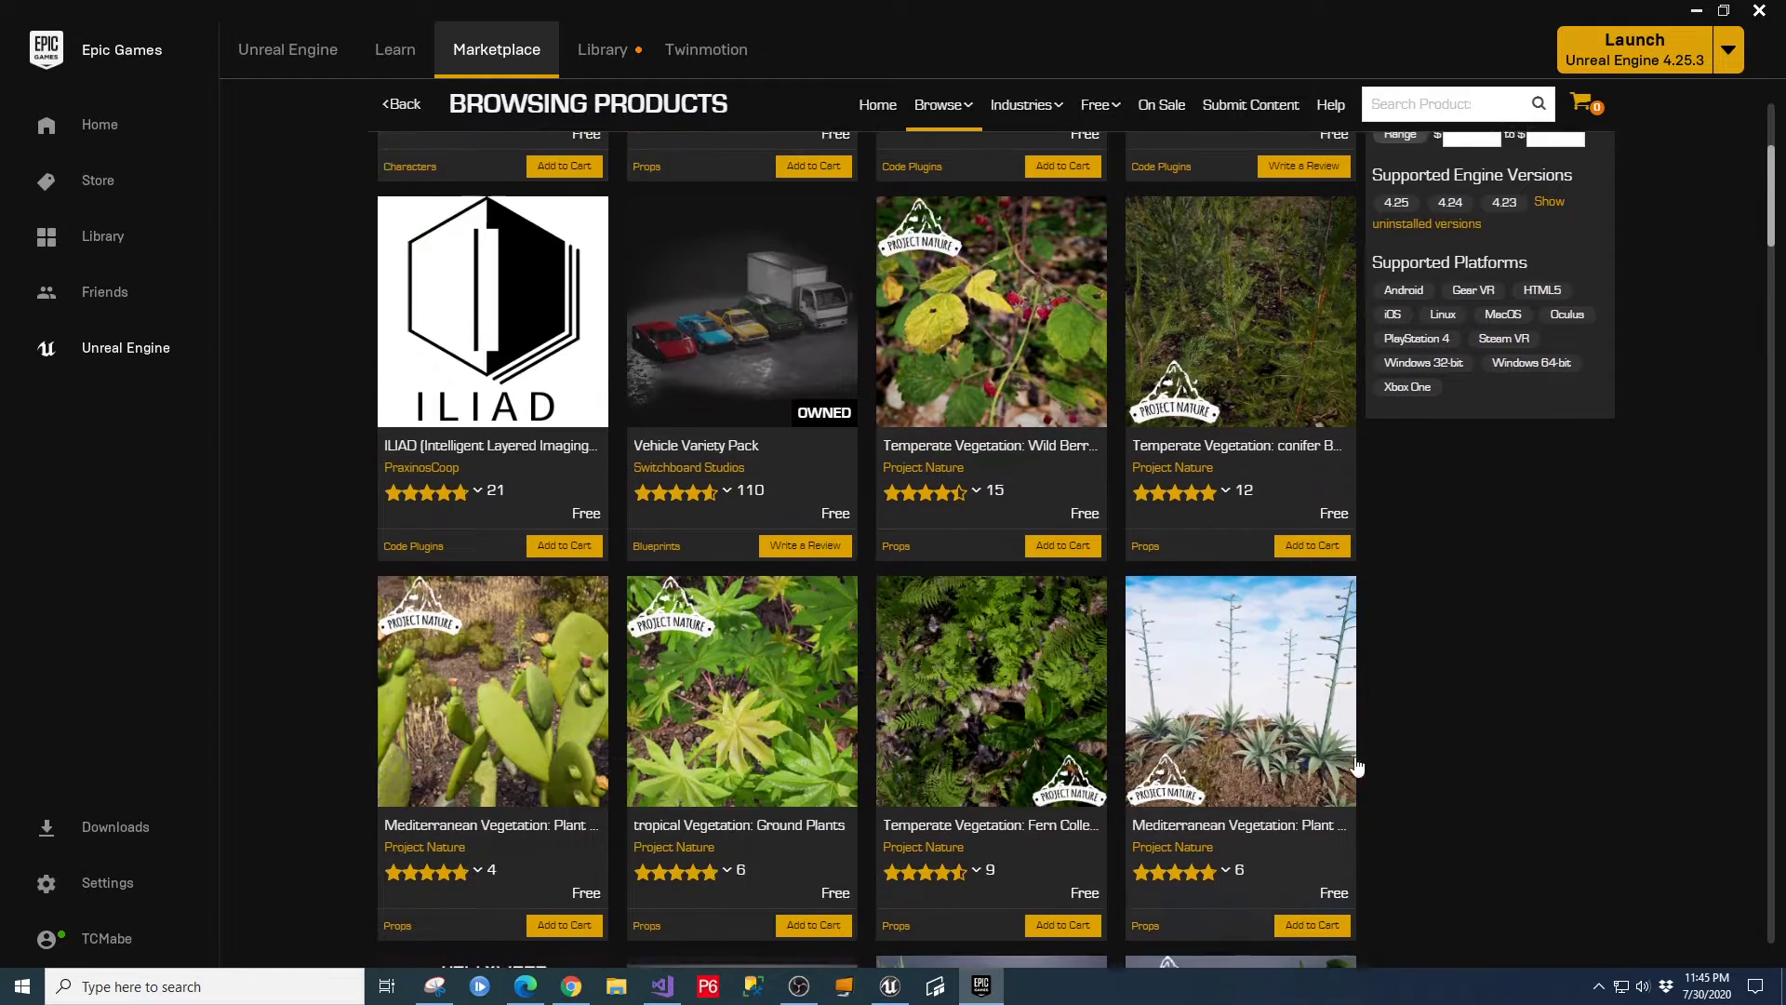
scroll(1485, 745, down, 7)
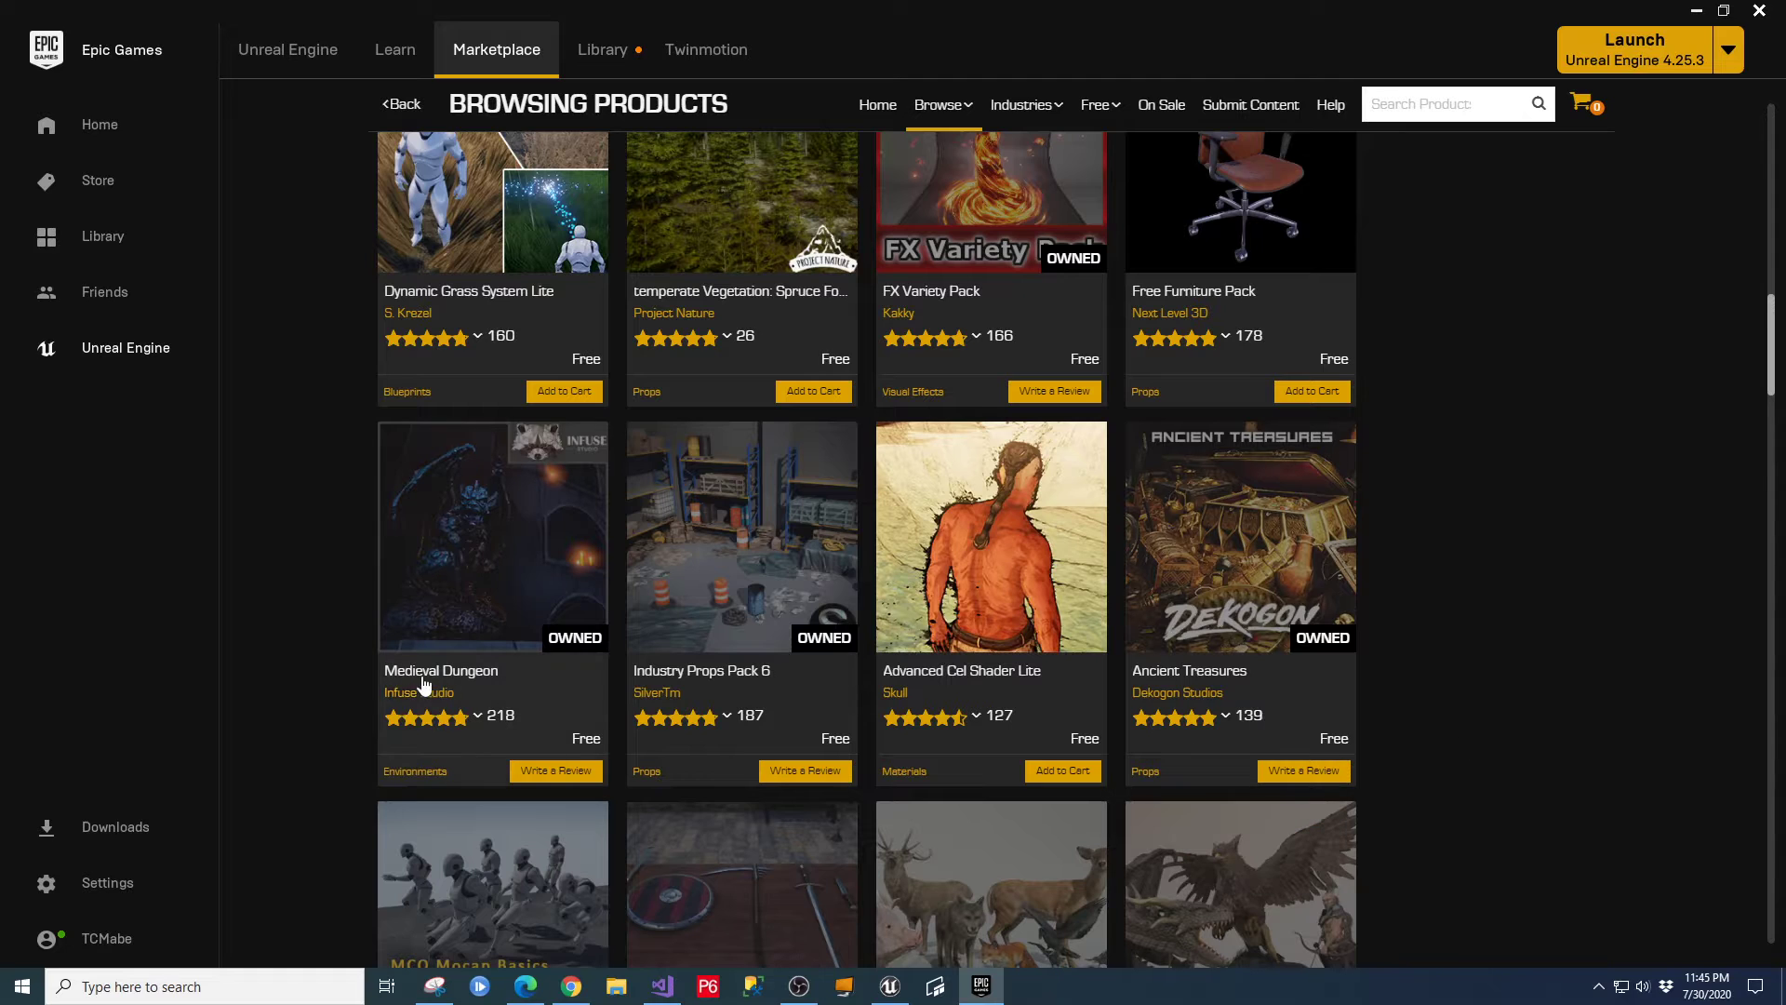
mouse_move(410, 716)
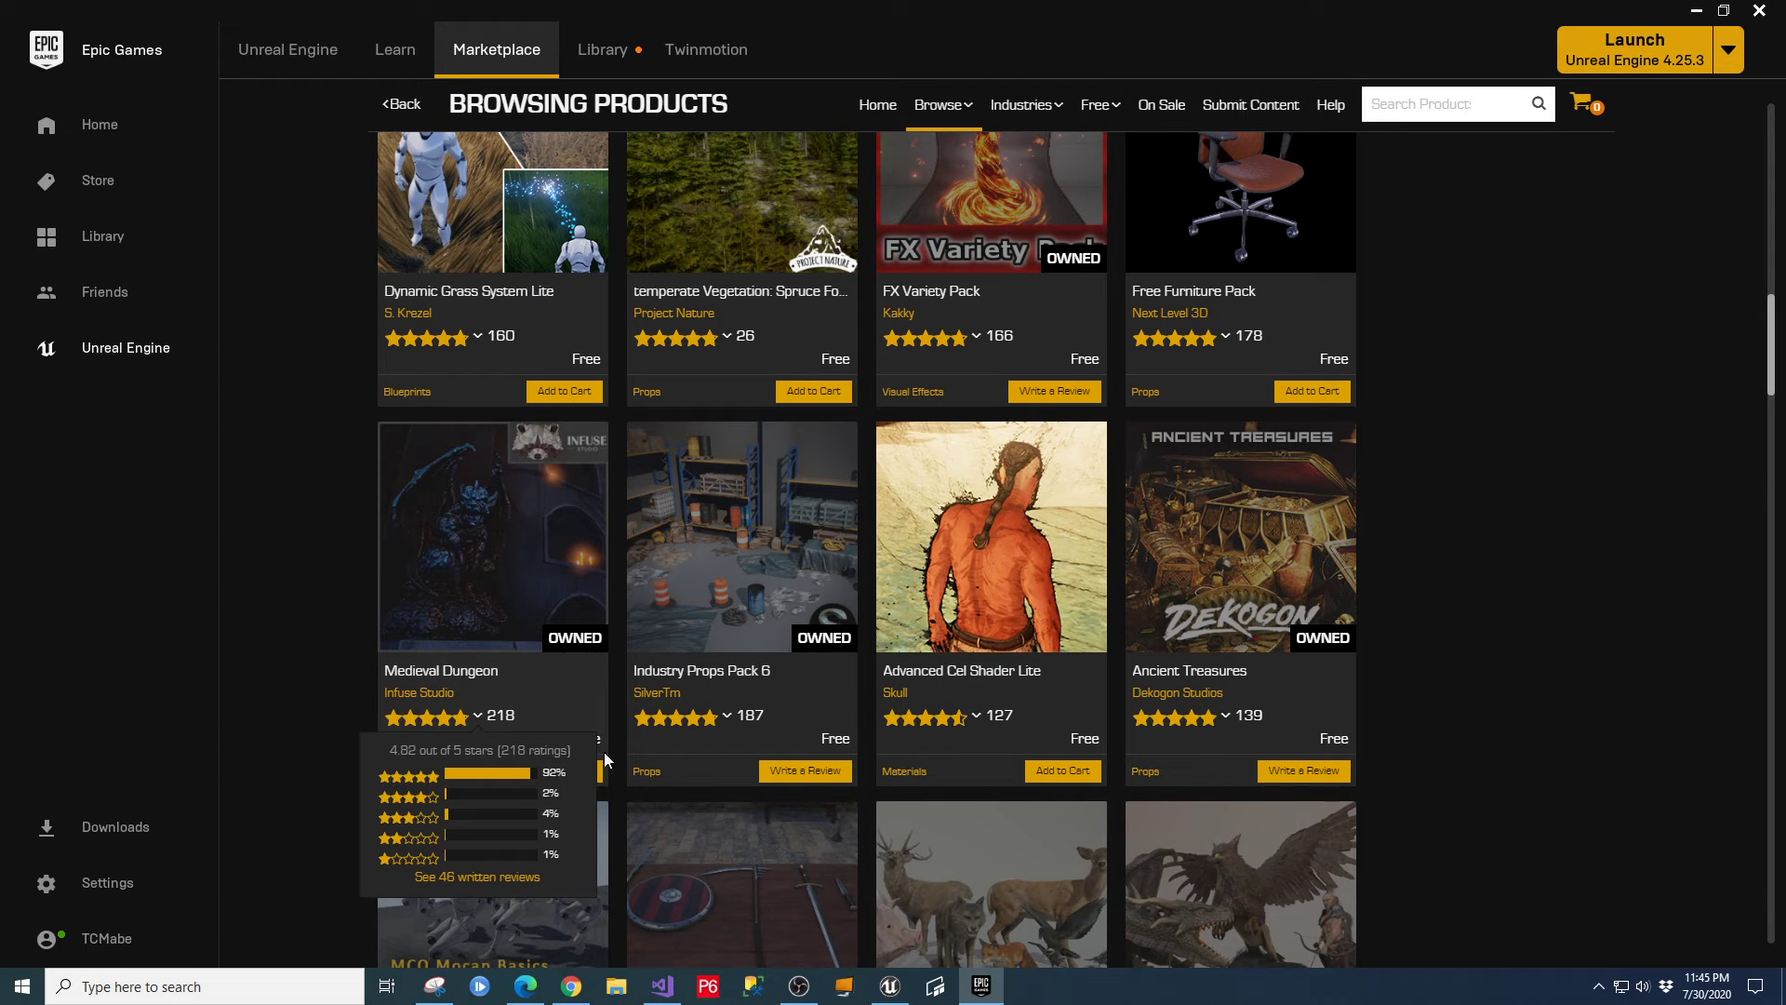
click(495, 551)
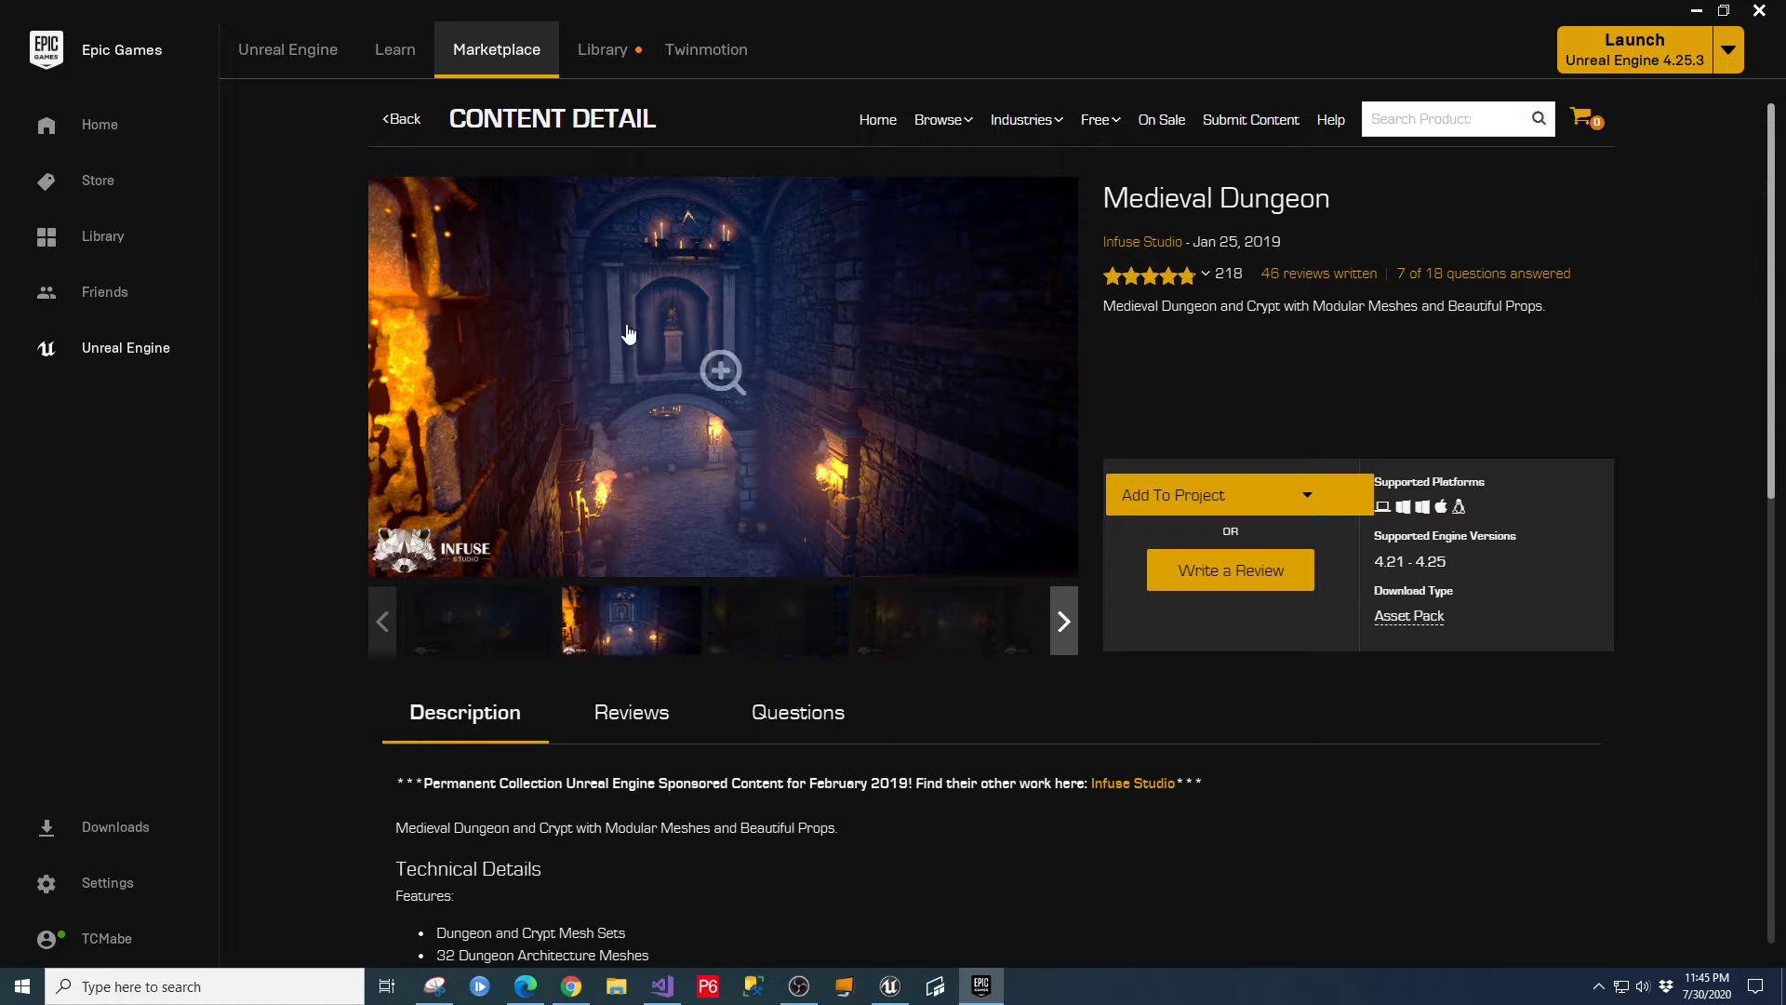
Examine the Medieval Dungeon pack's preview images of its rooms, crypt and corridors.
click(793, 617)
click(911, 619)
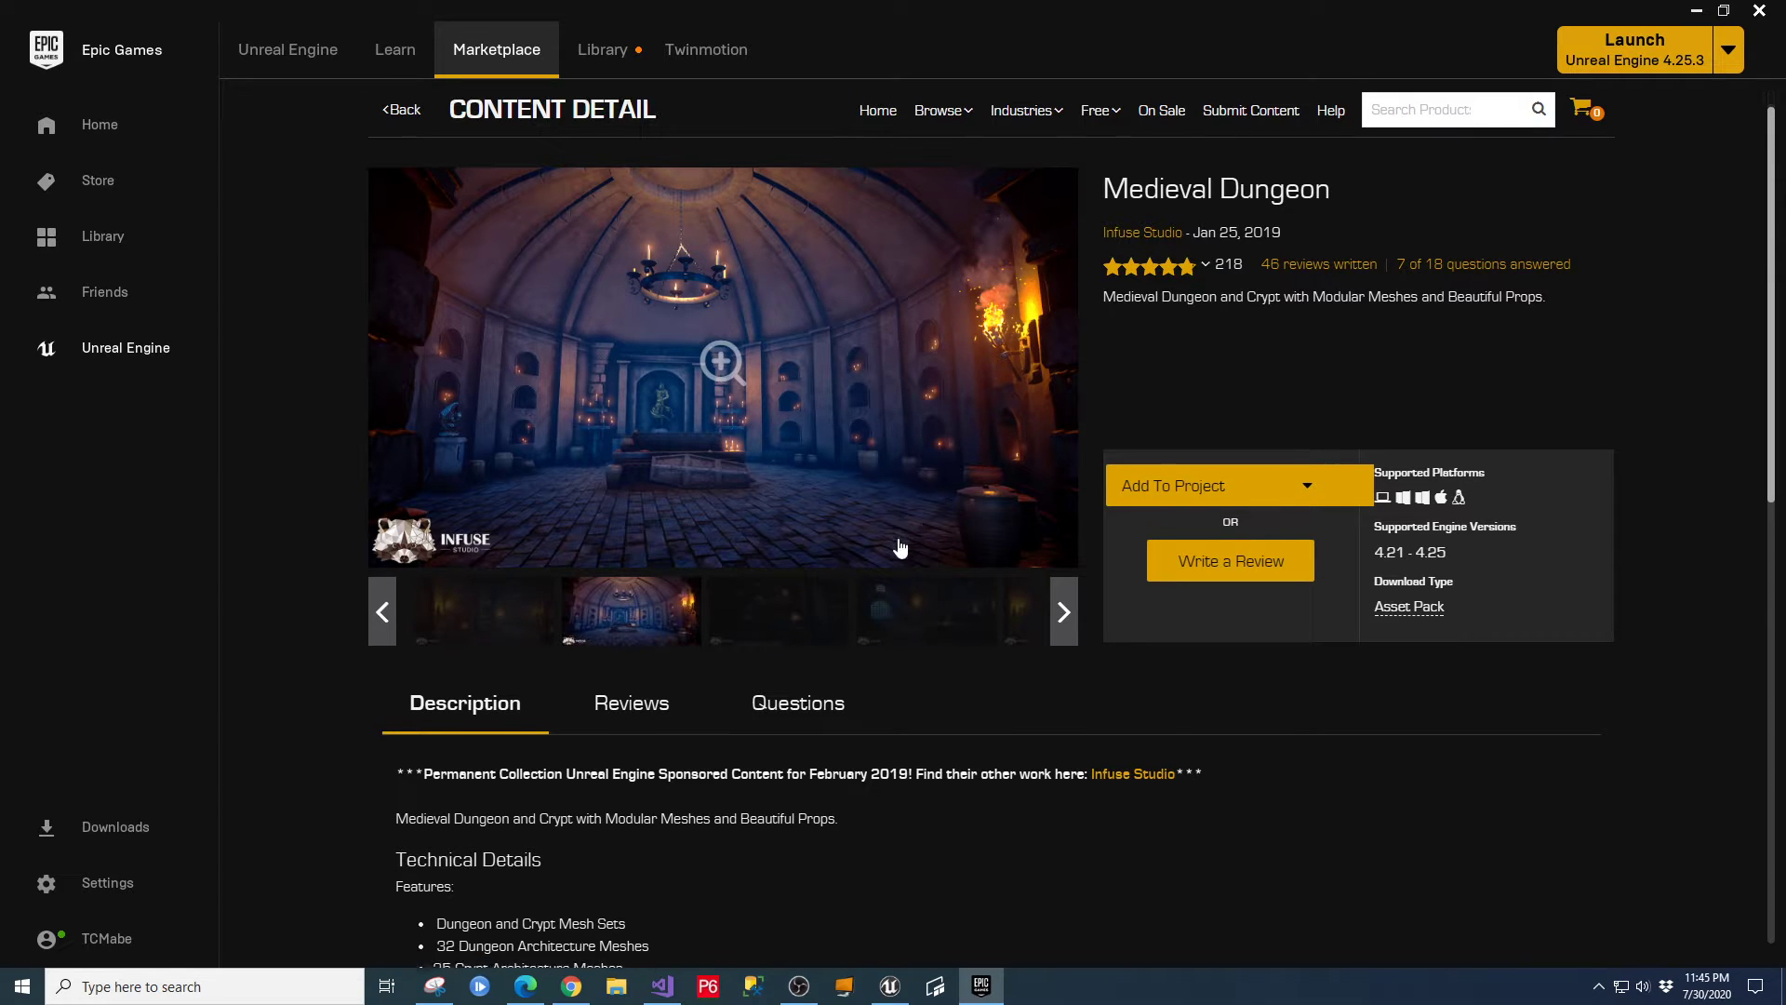
scroll(935, 574, down, 1)
scroll(944, 676, up, 1)
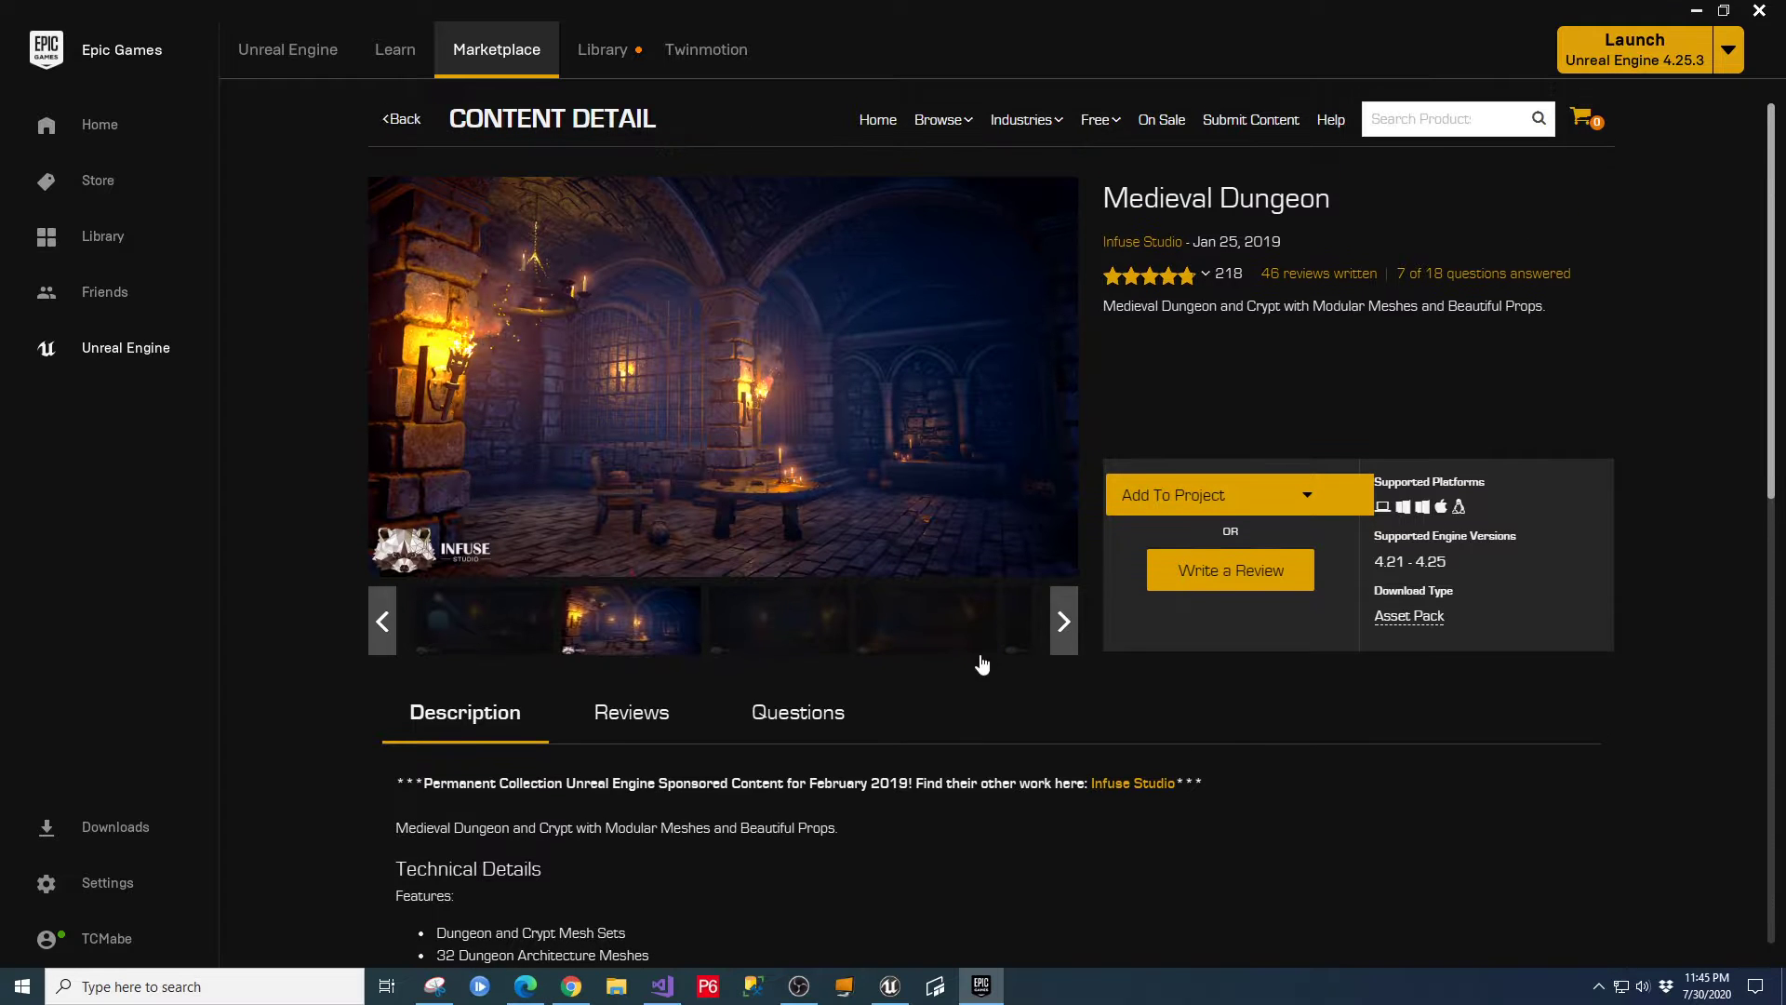
click(1020, 631)
click(1064, 624)
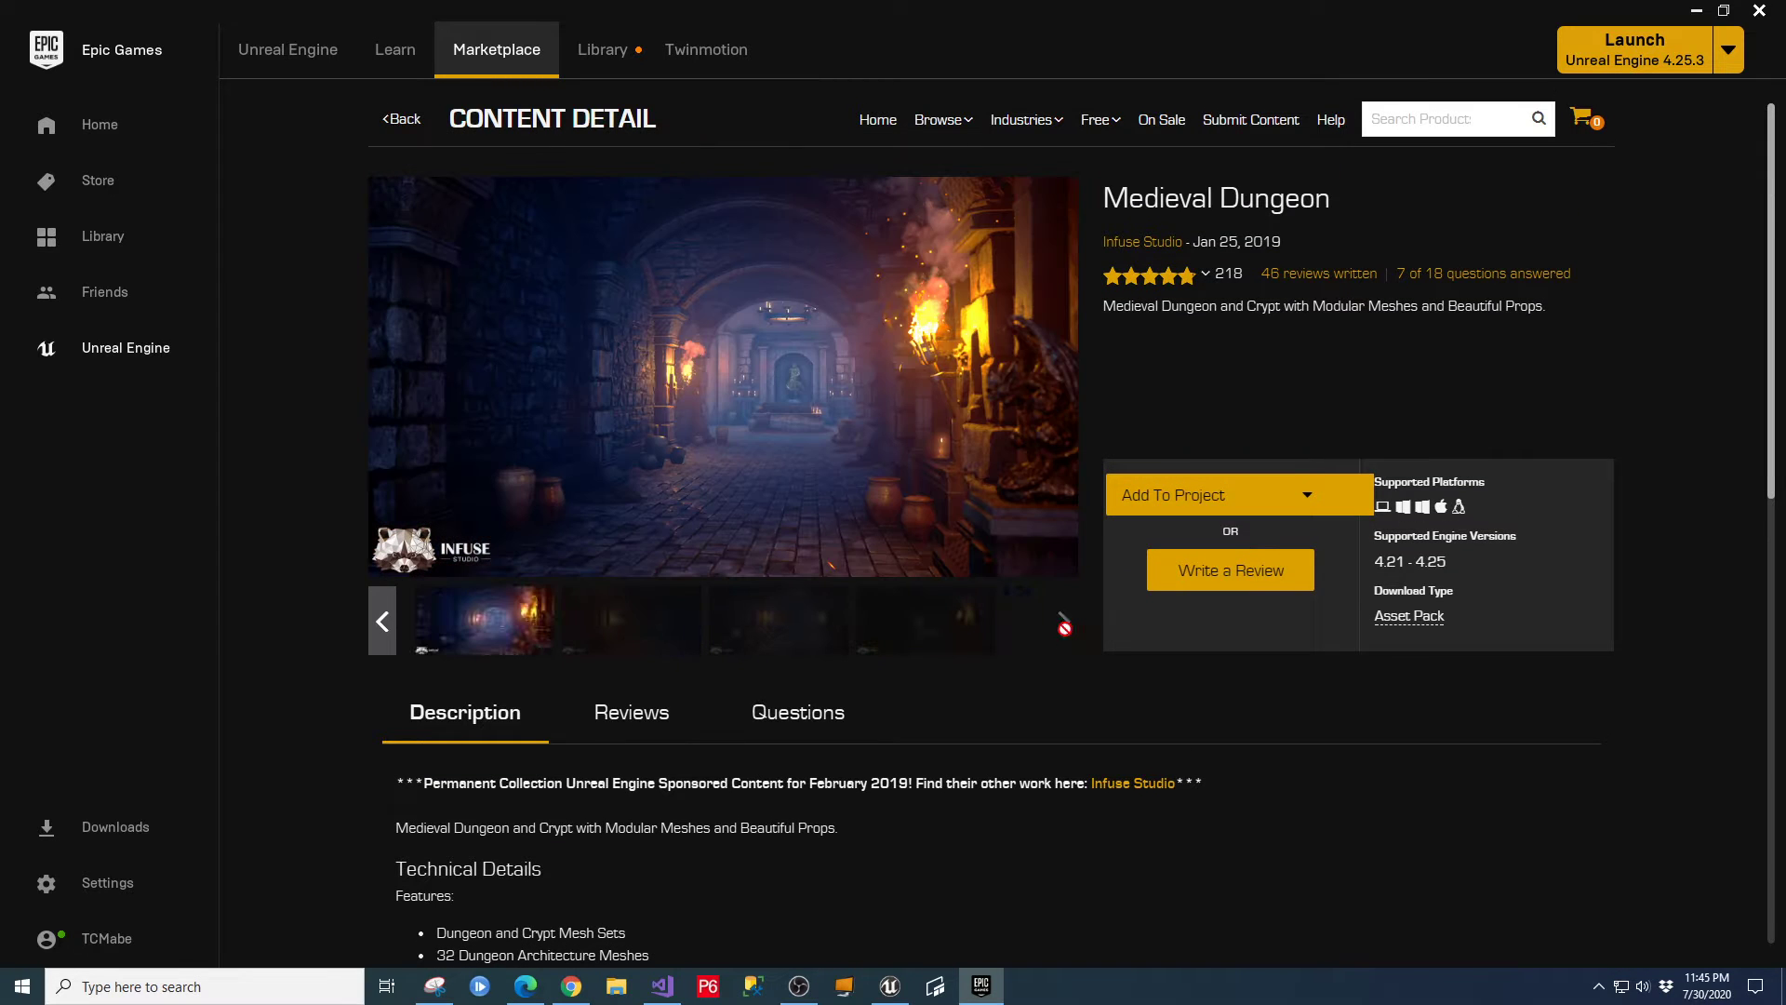
click(958, 635)
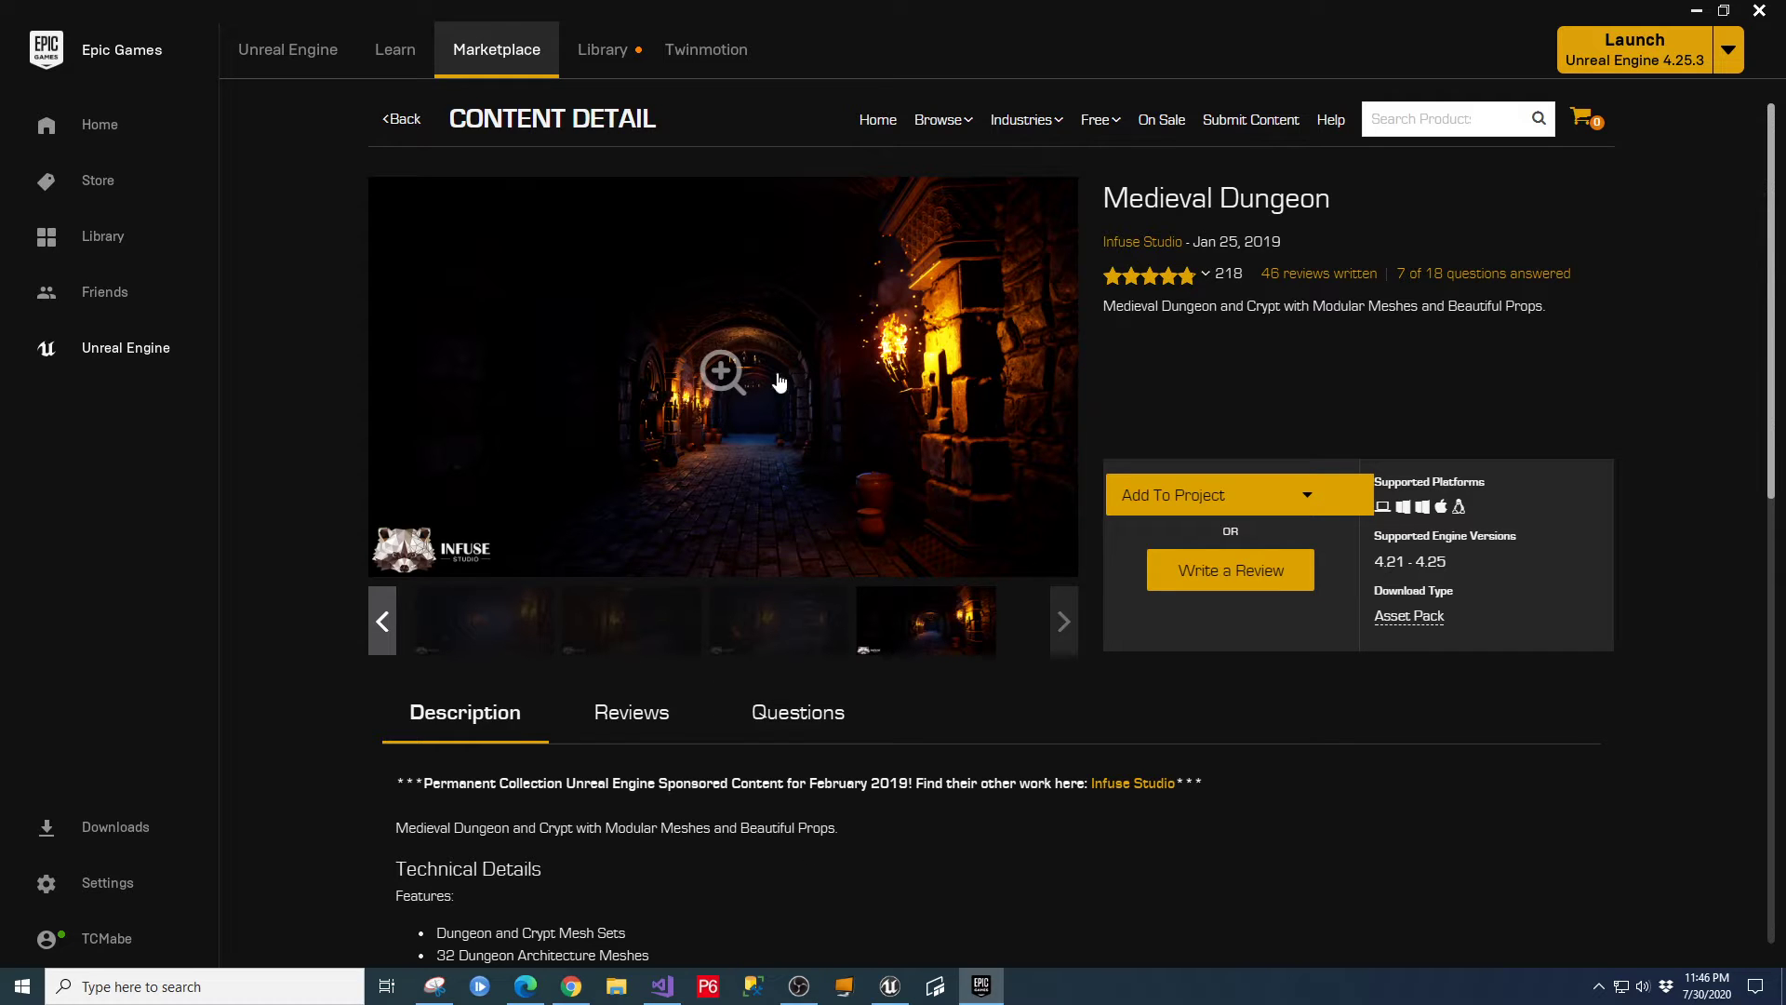
click(640, 622)
click(774, 631)
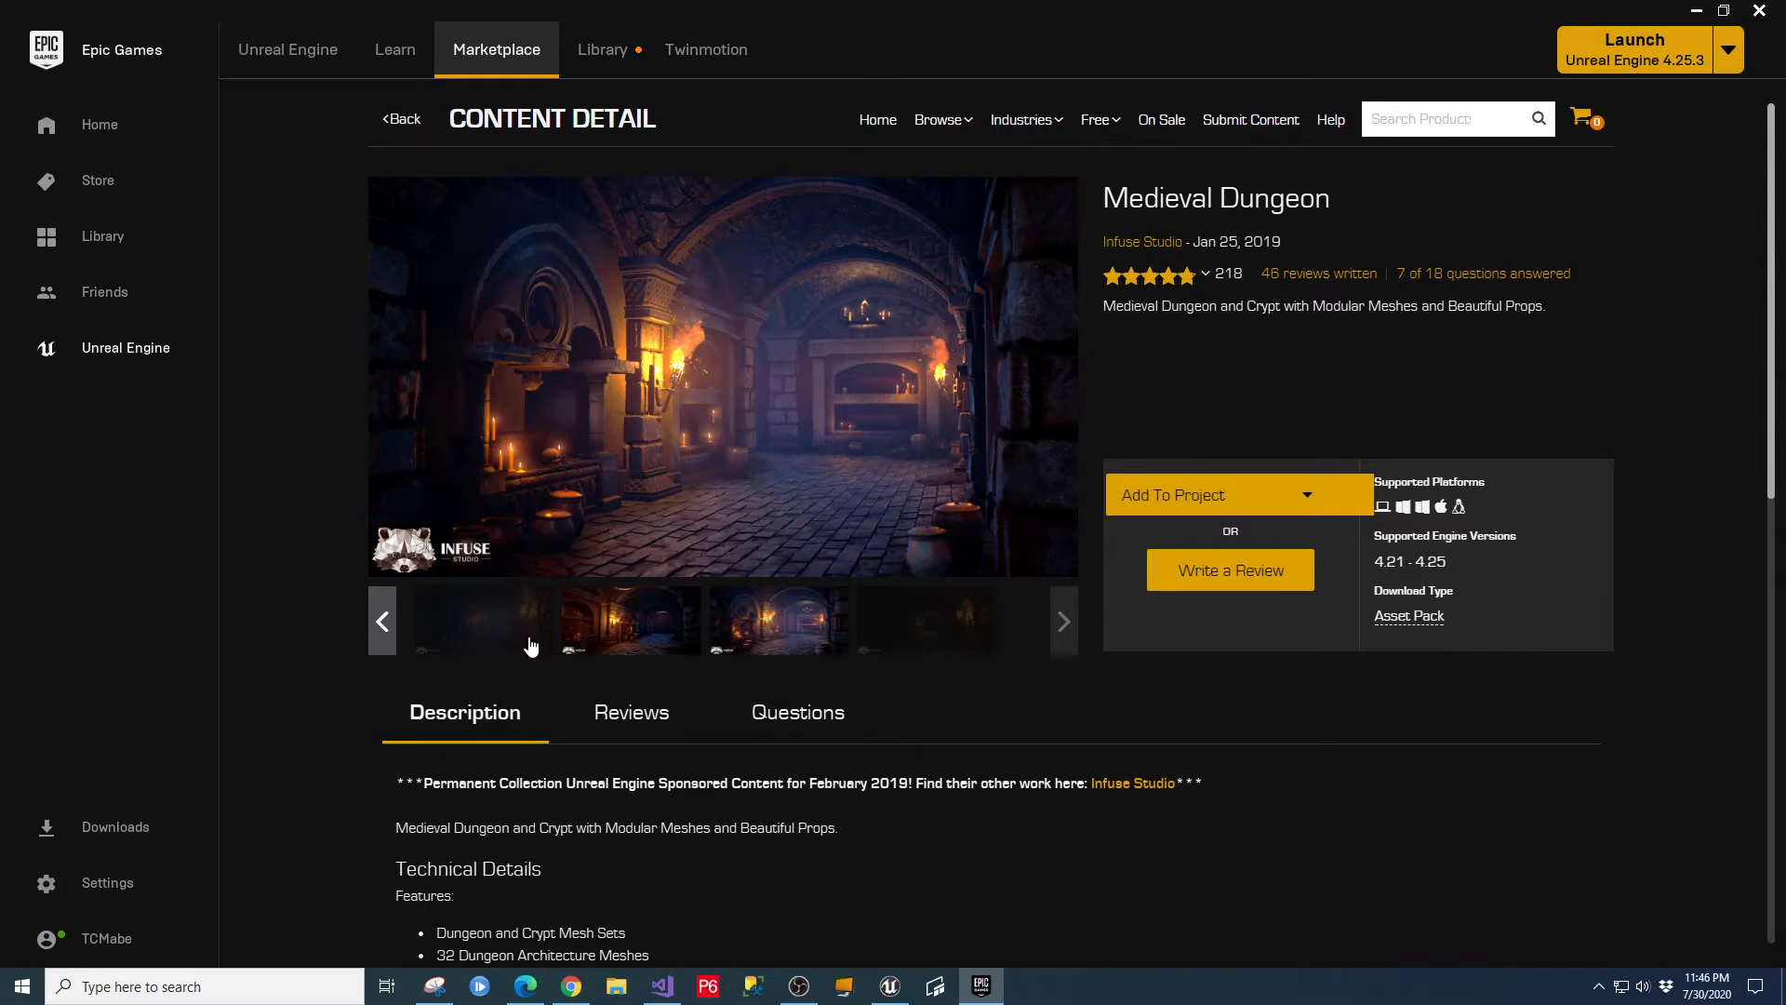
click(467, 638)
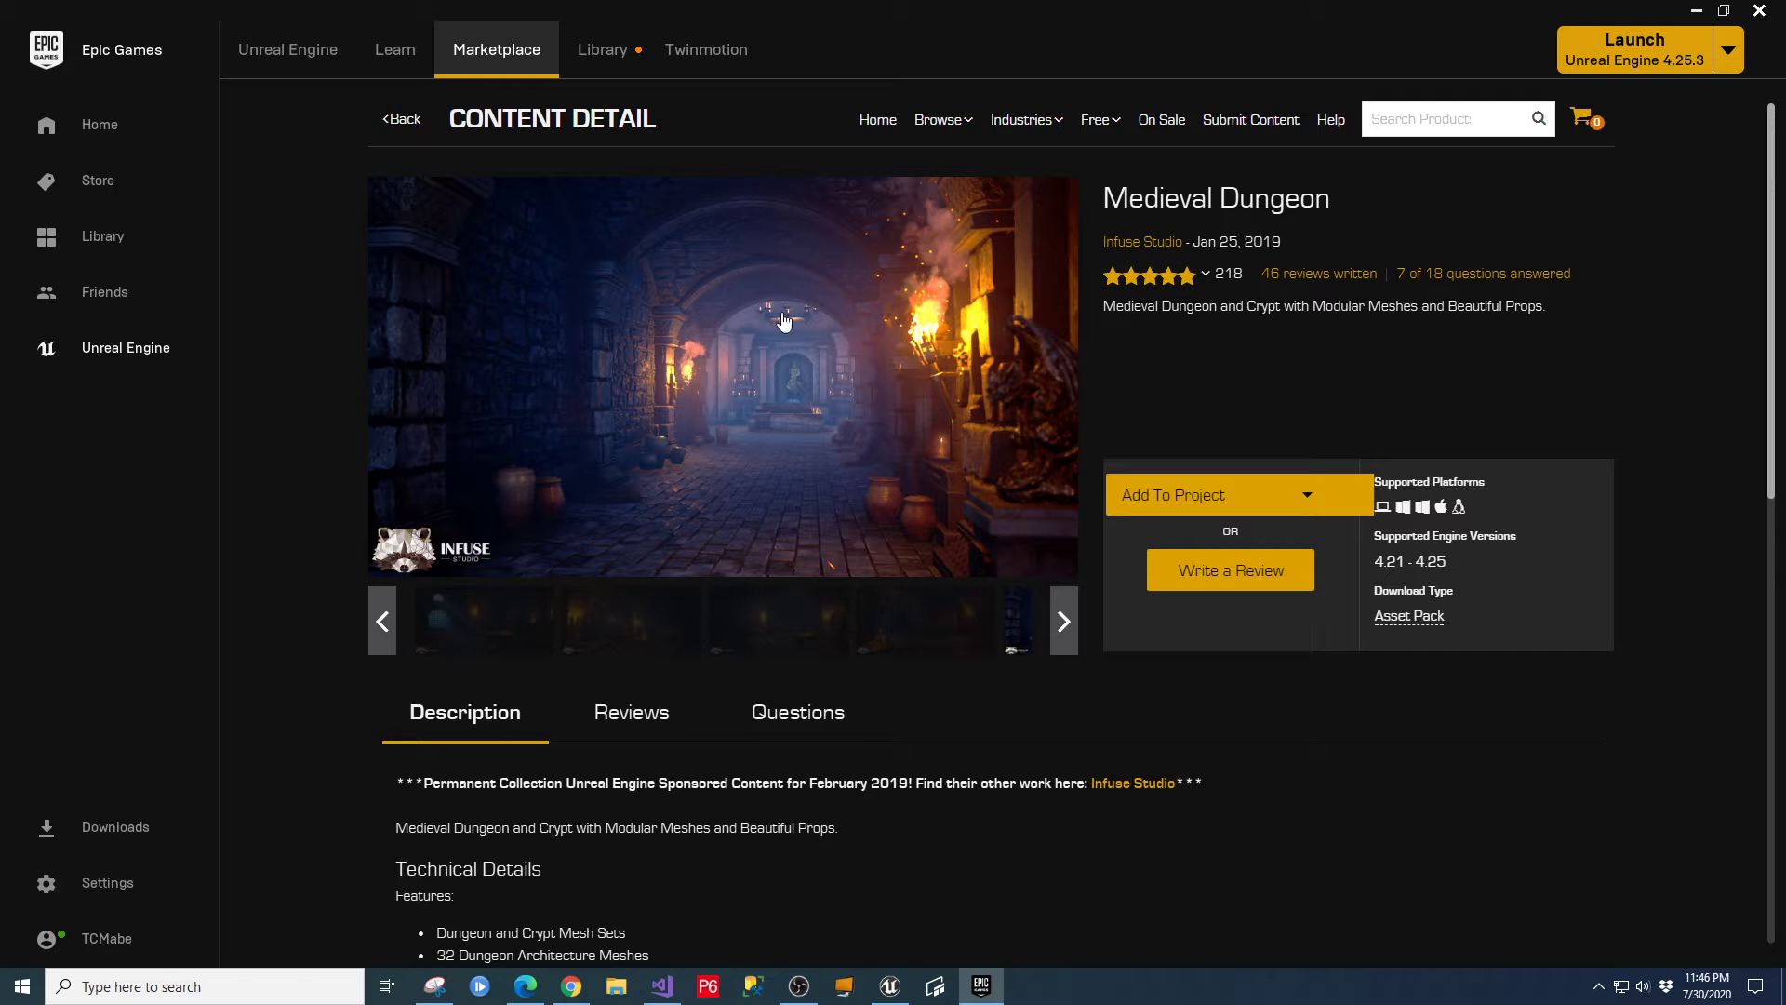
Switch back to the Unreal Editor and make the level viewport taller by shrinking the Content Browser.
click(1697, 12)
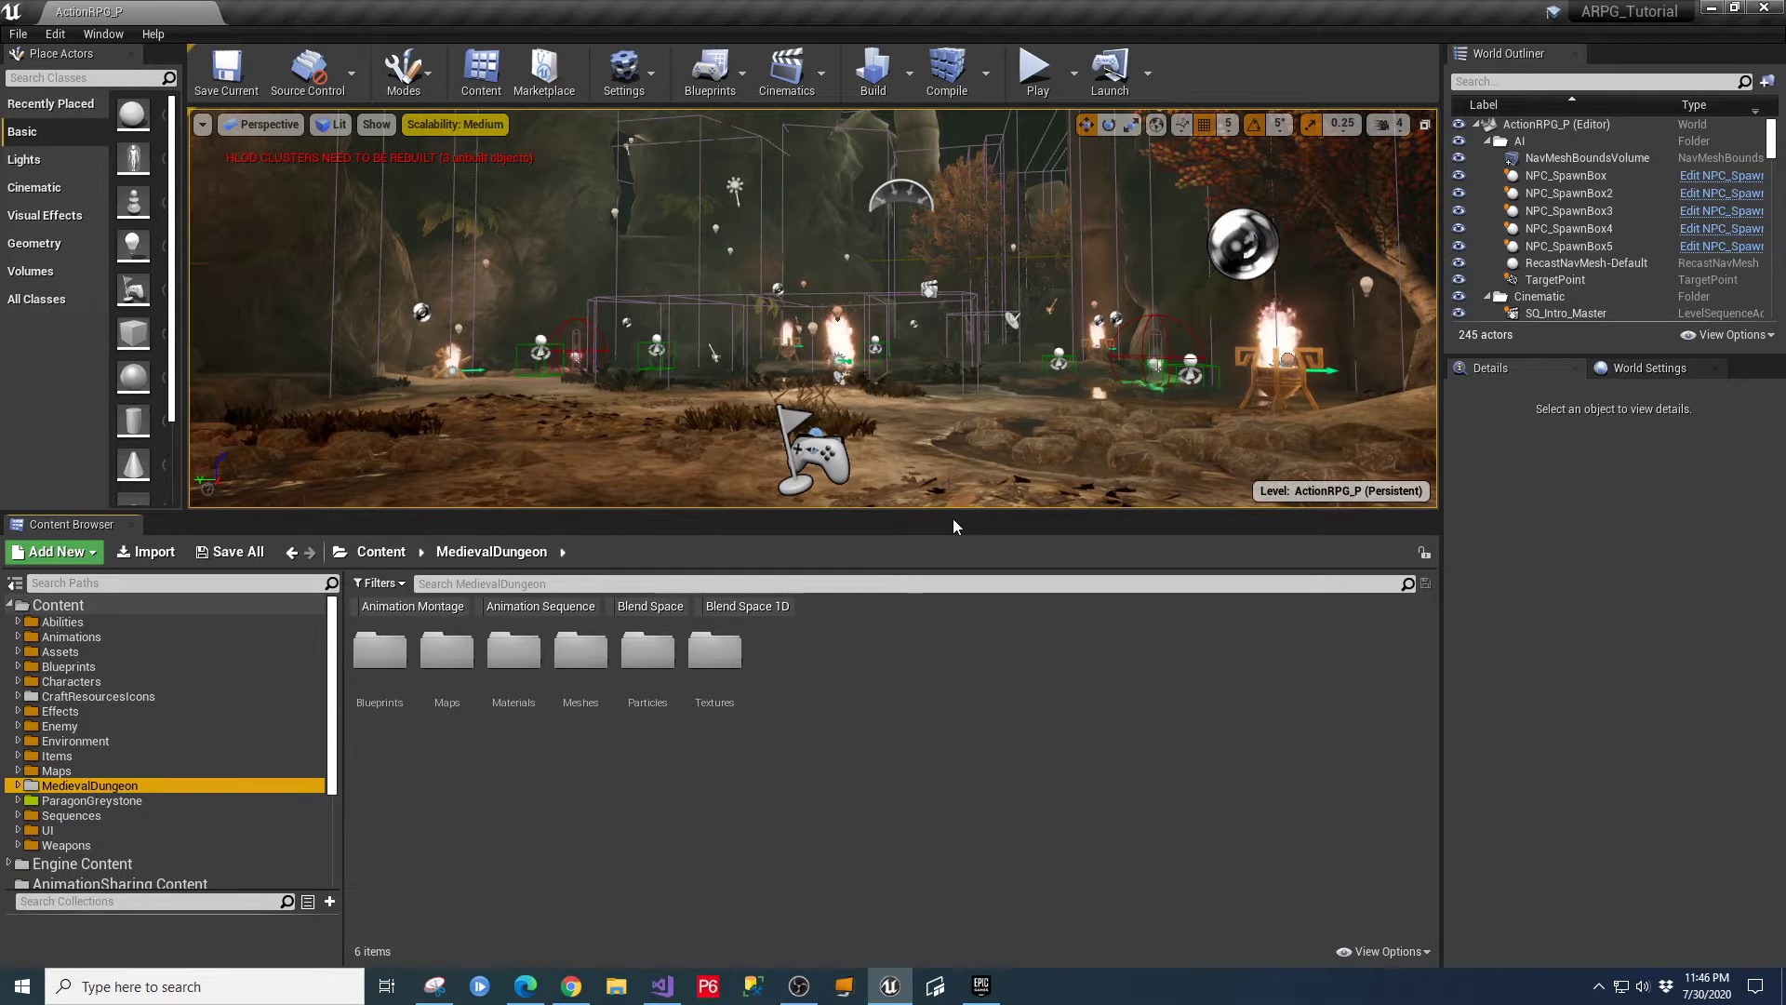
drag(953, 517, 953, 565)
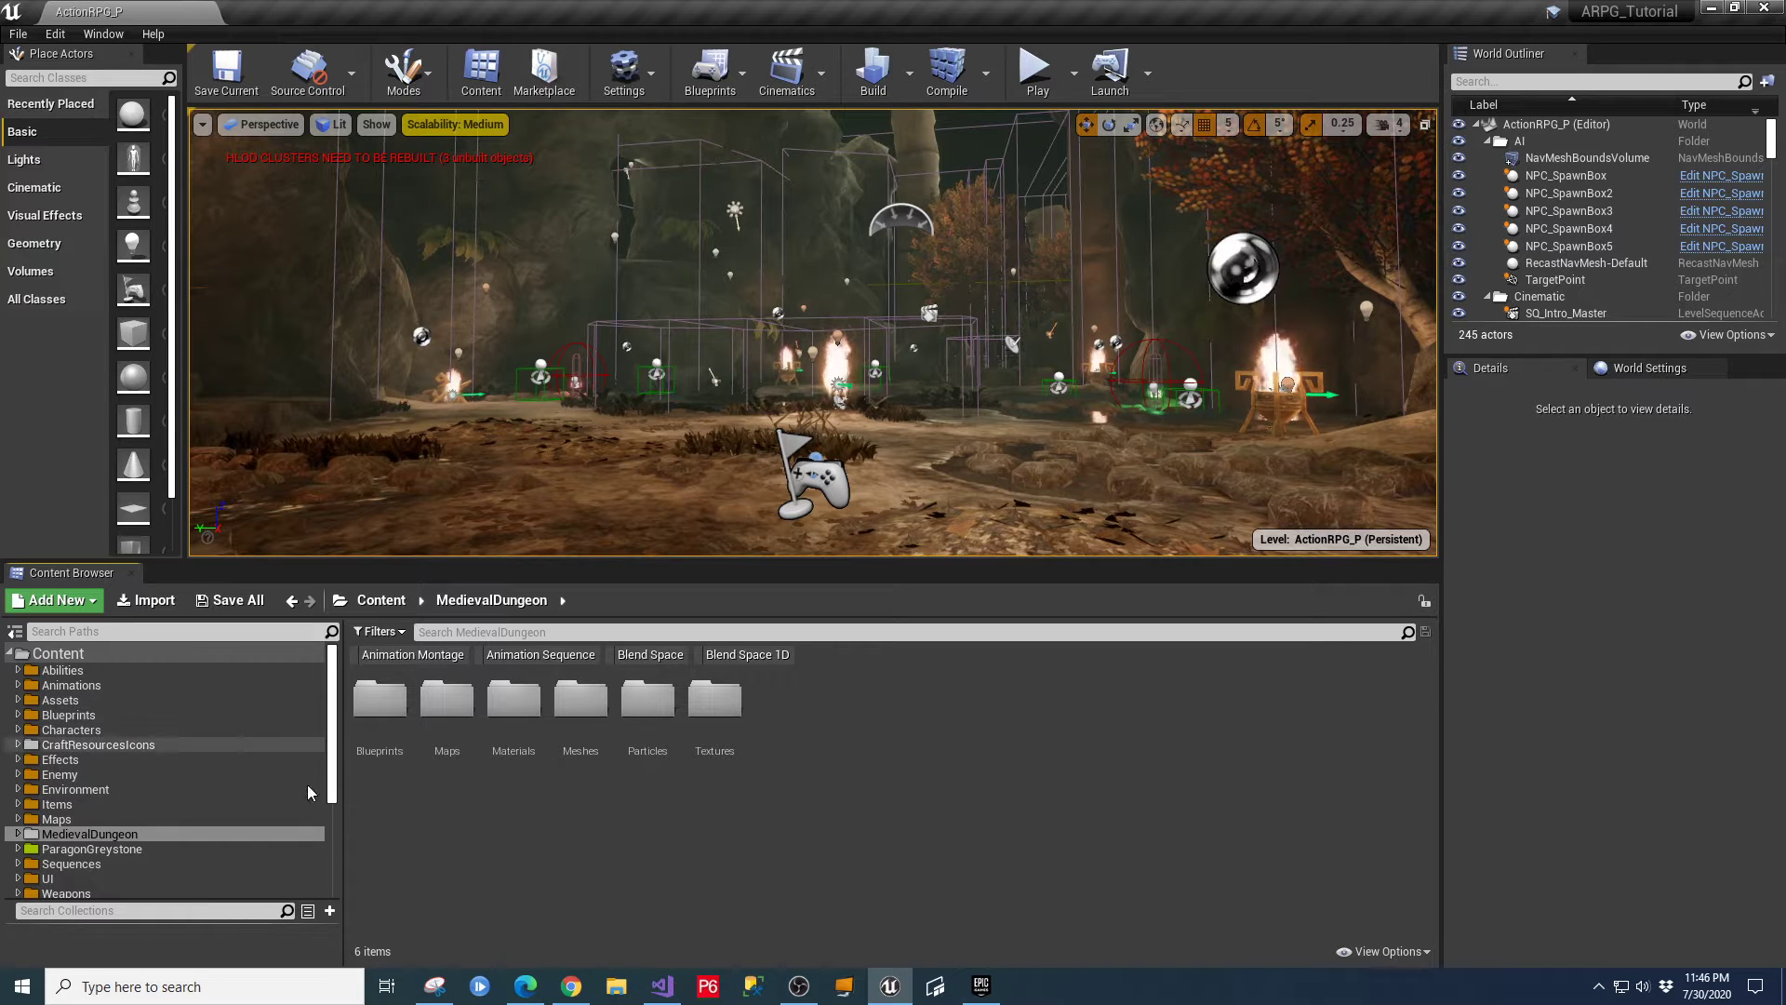
click(799, 986)
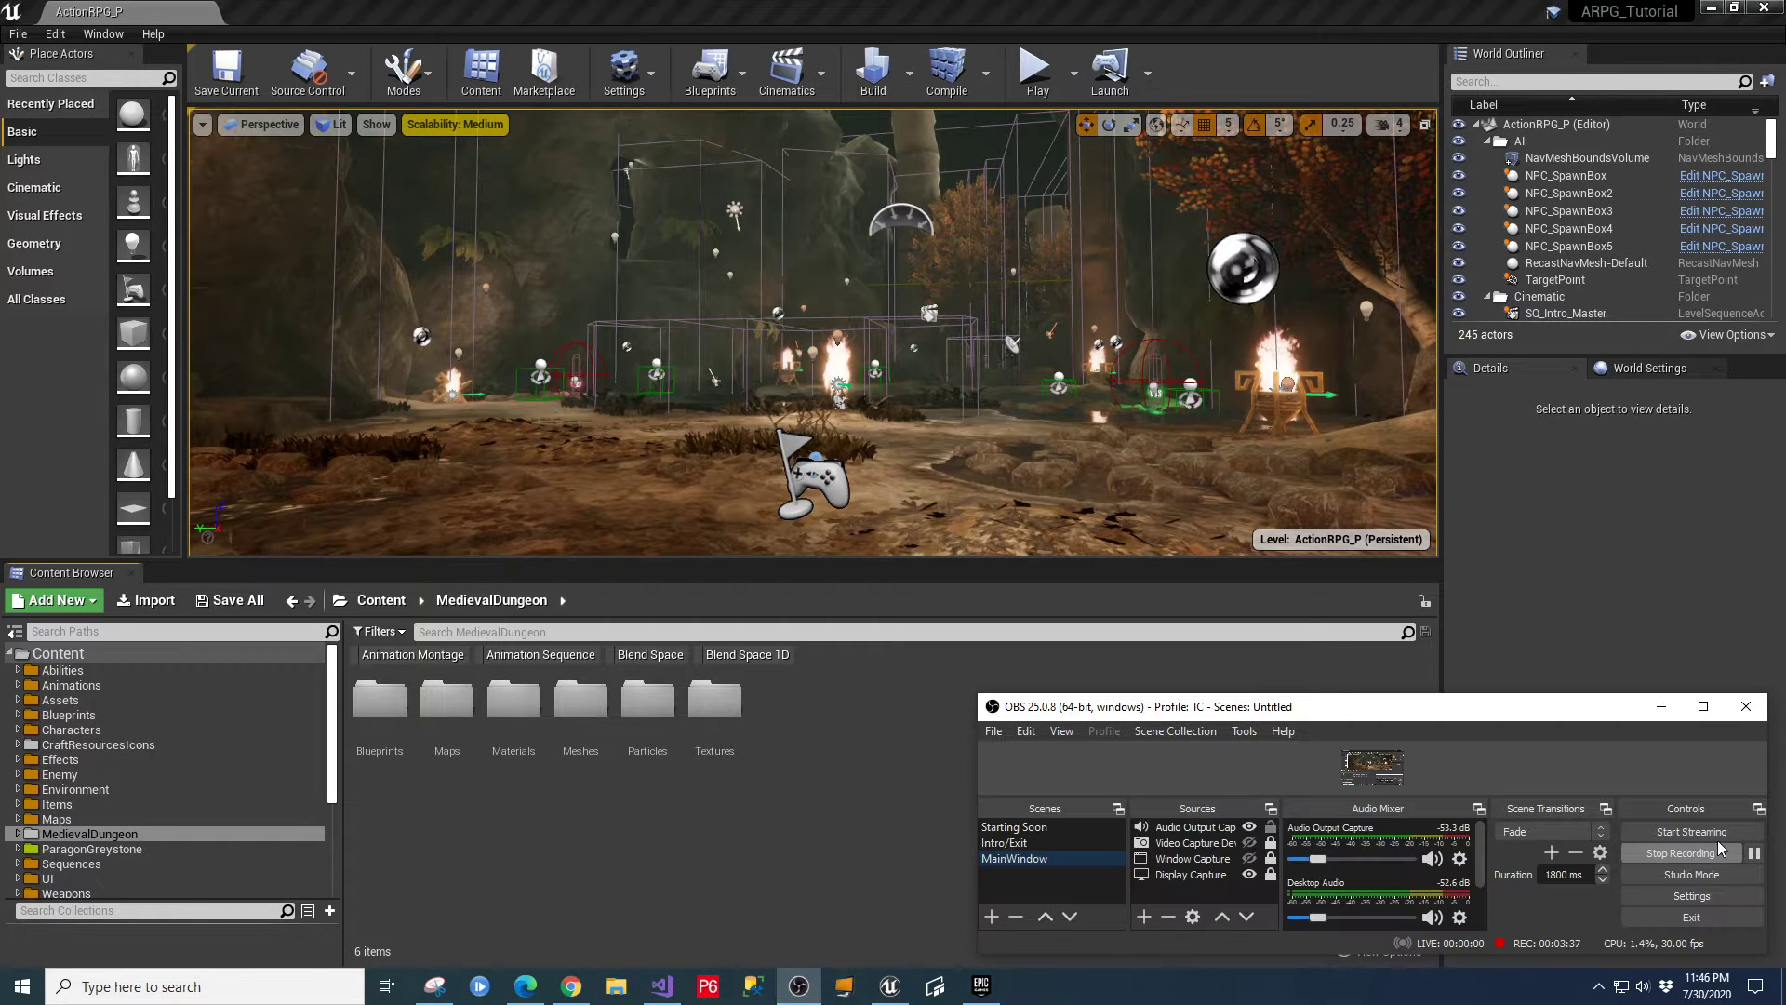
click(1754, 853)
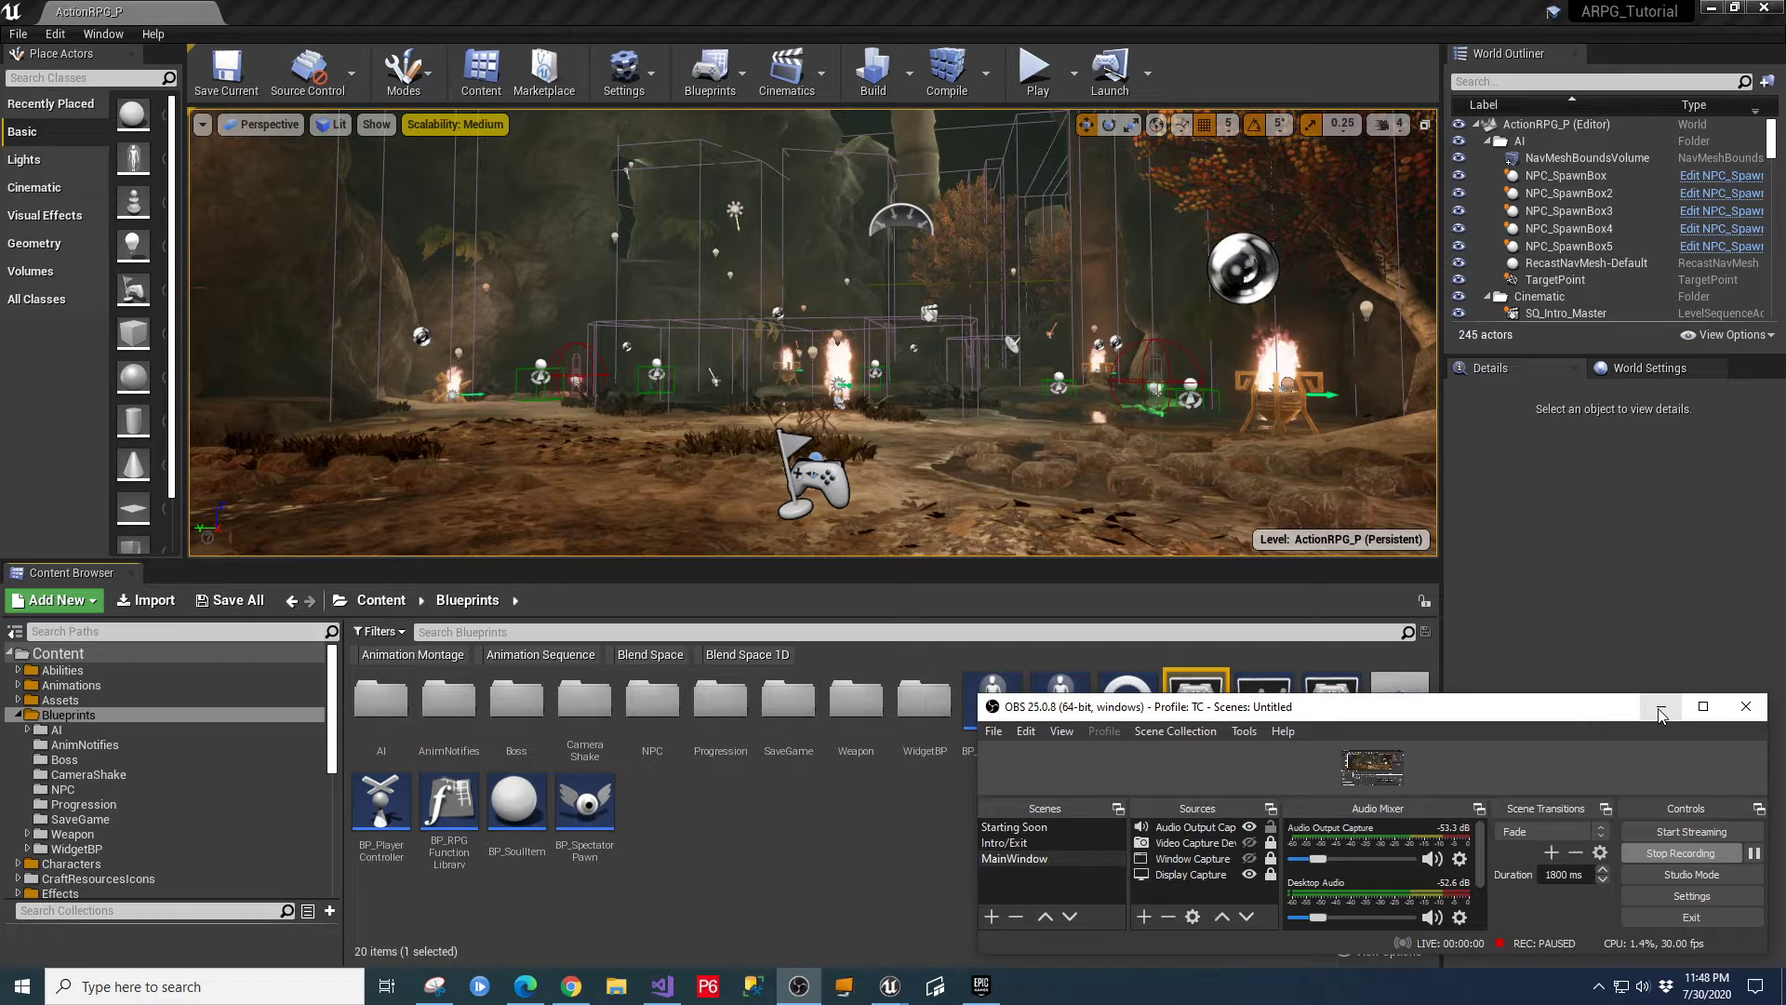
click(1662, 706)
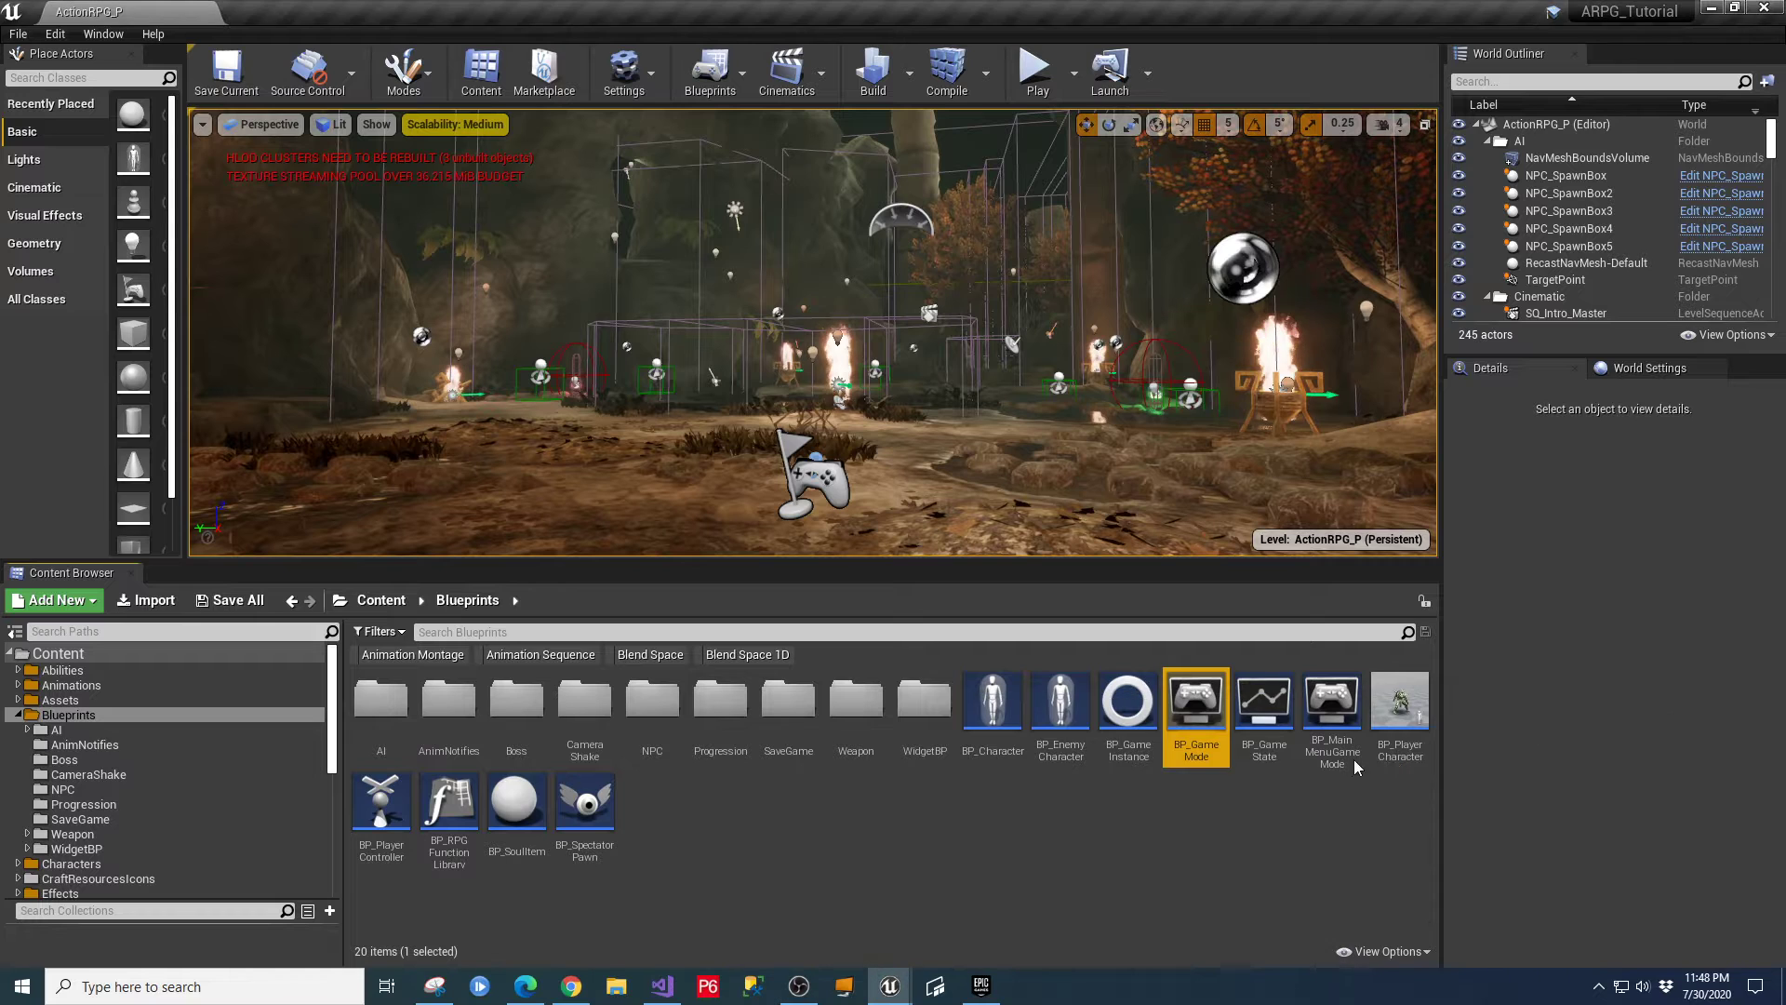
Playtest the ActionRPG_P level full screen in the editor, skipping the intro and moving the character through the cave arena.
click(870, 521)
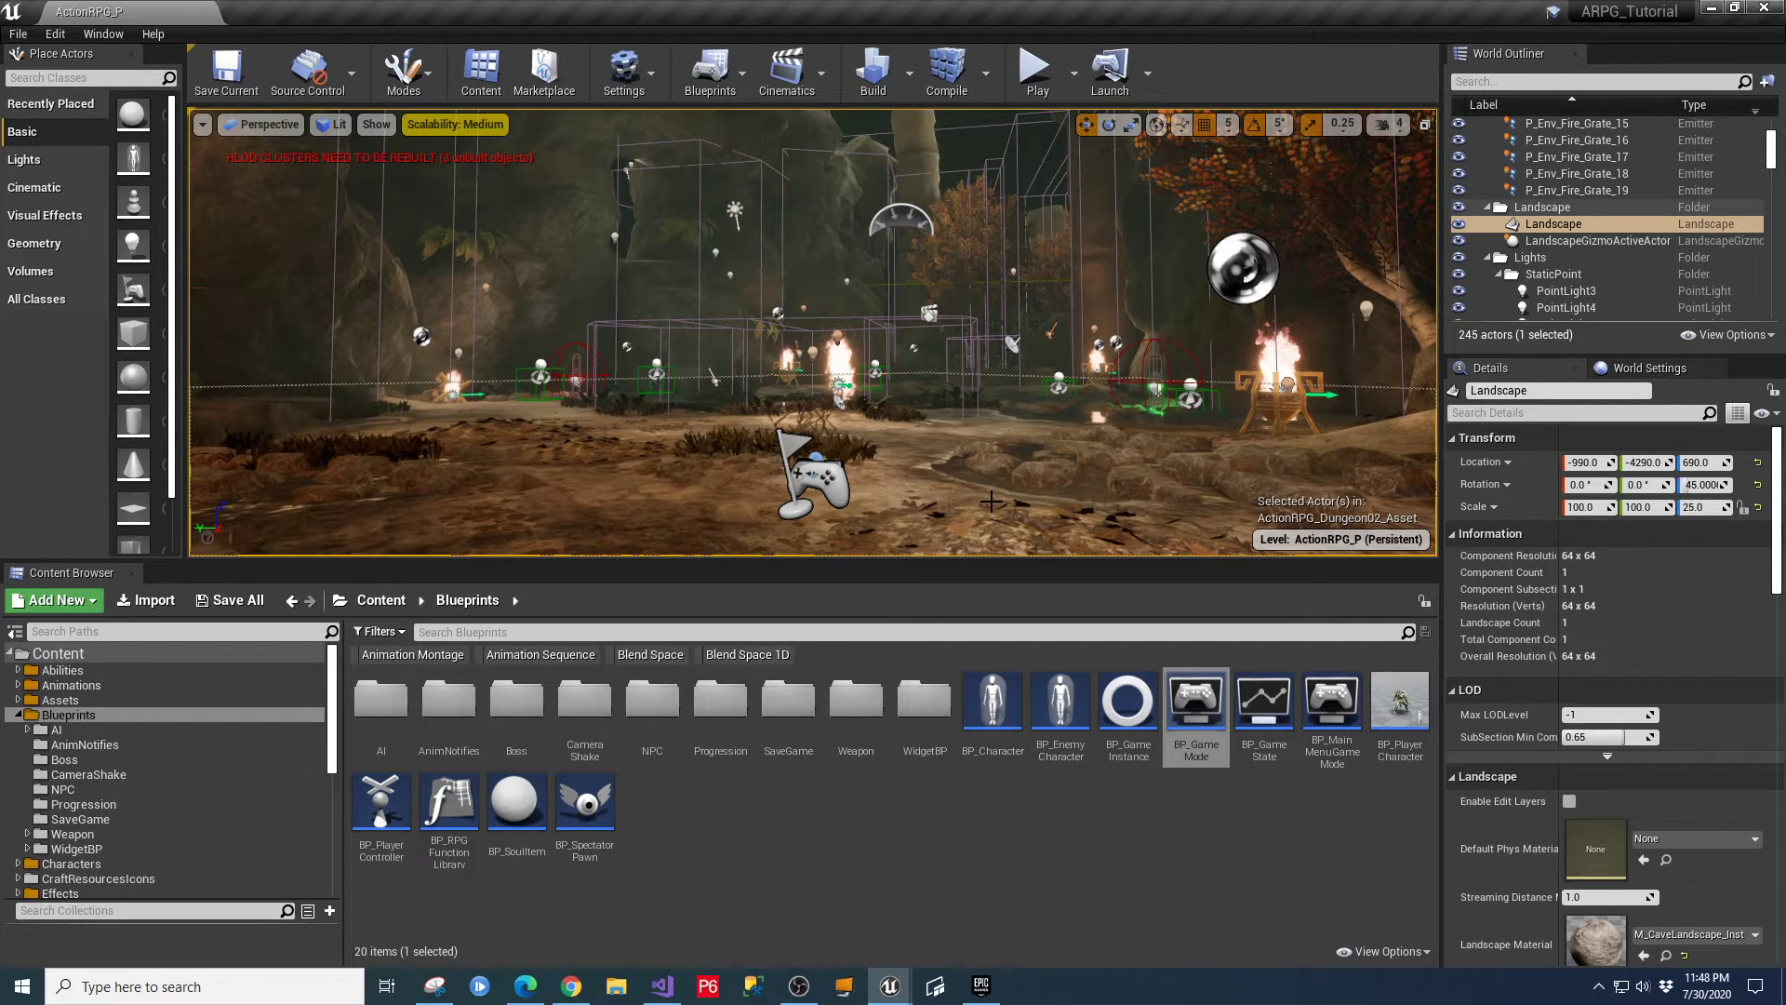
key(alt+p)
key(F11)
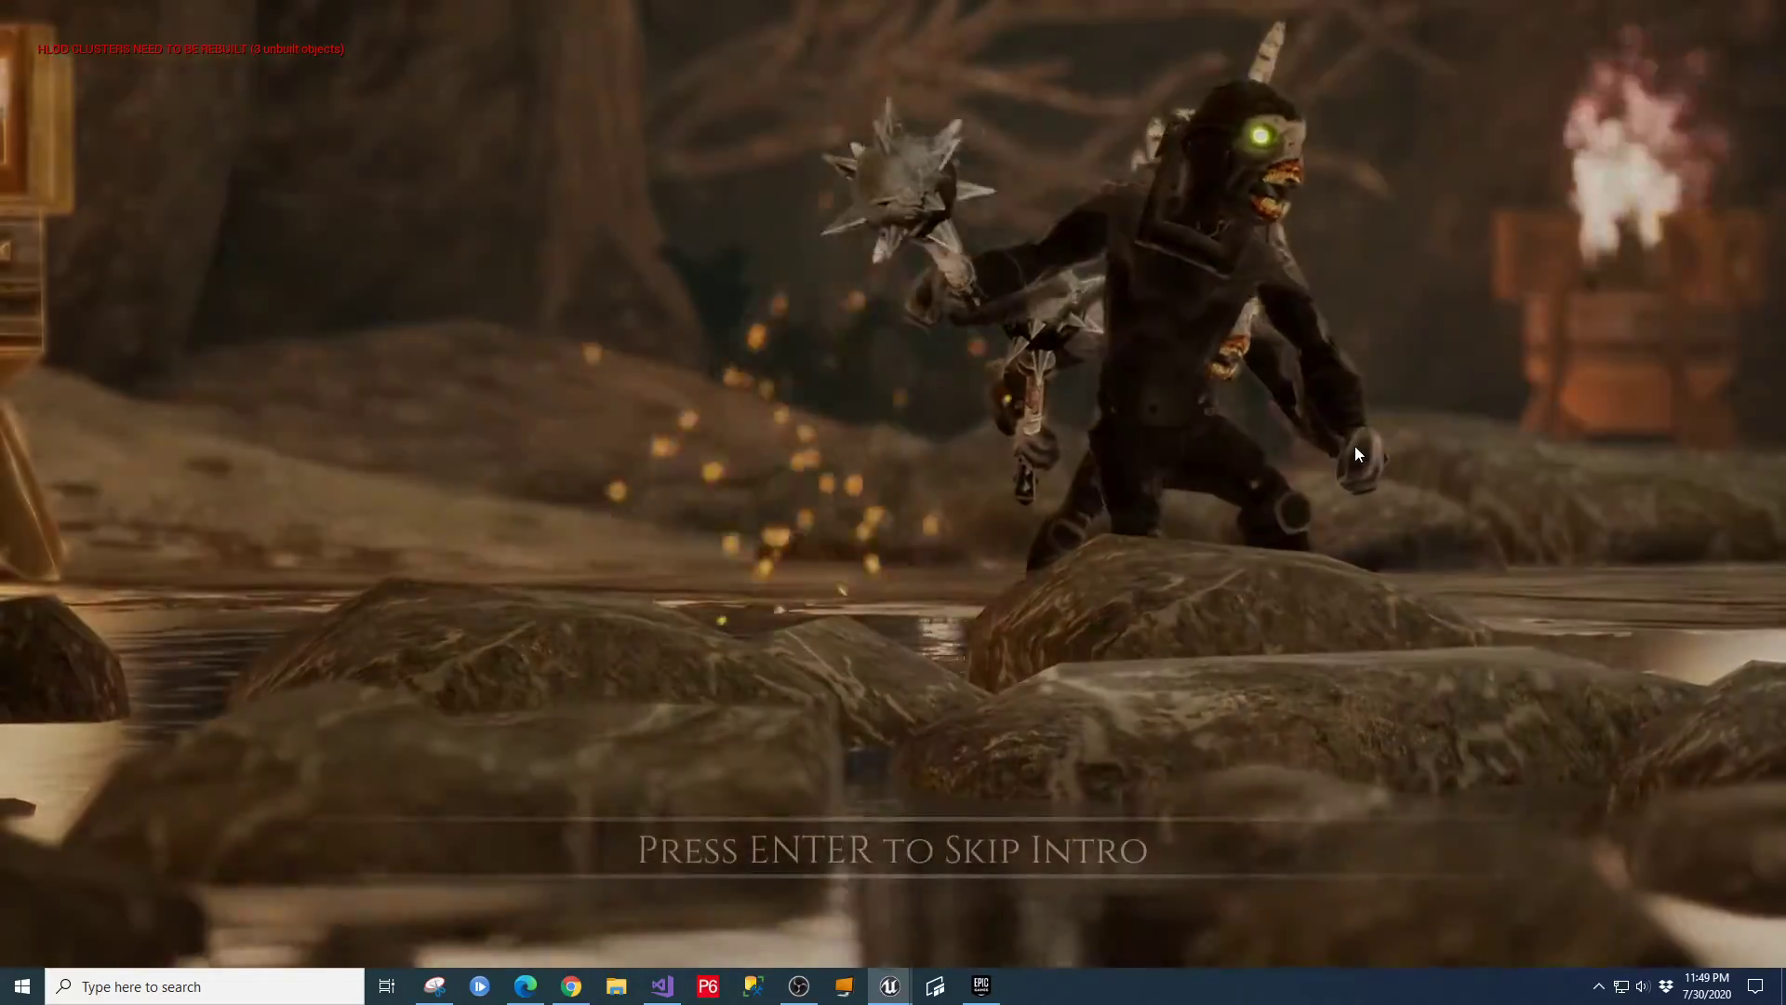
key(Return)
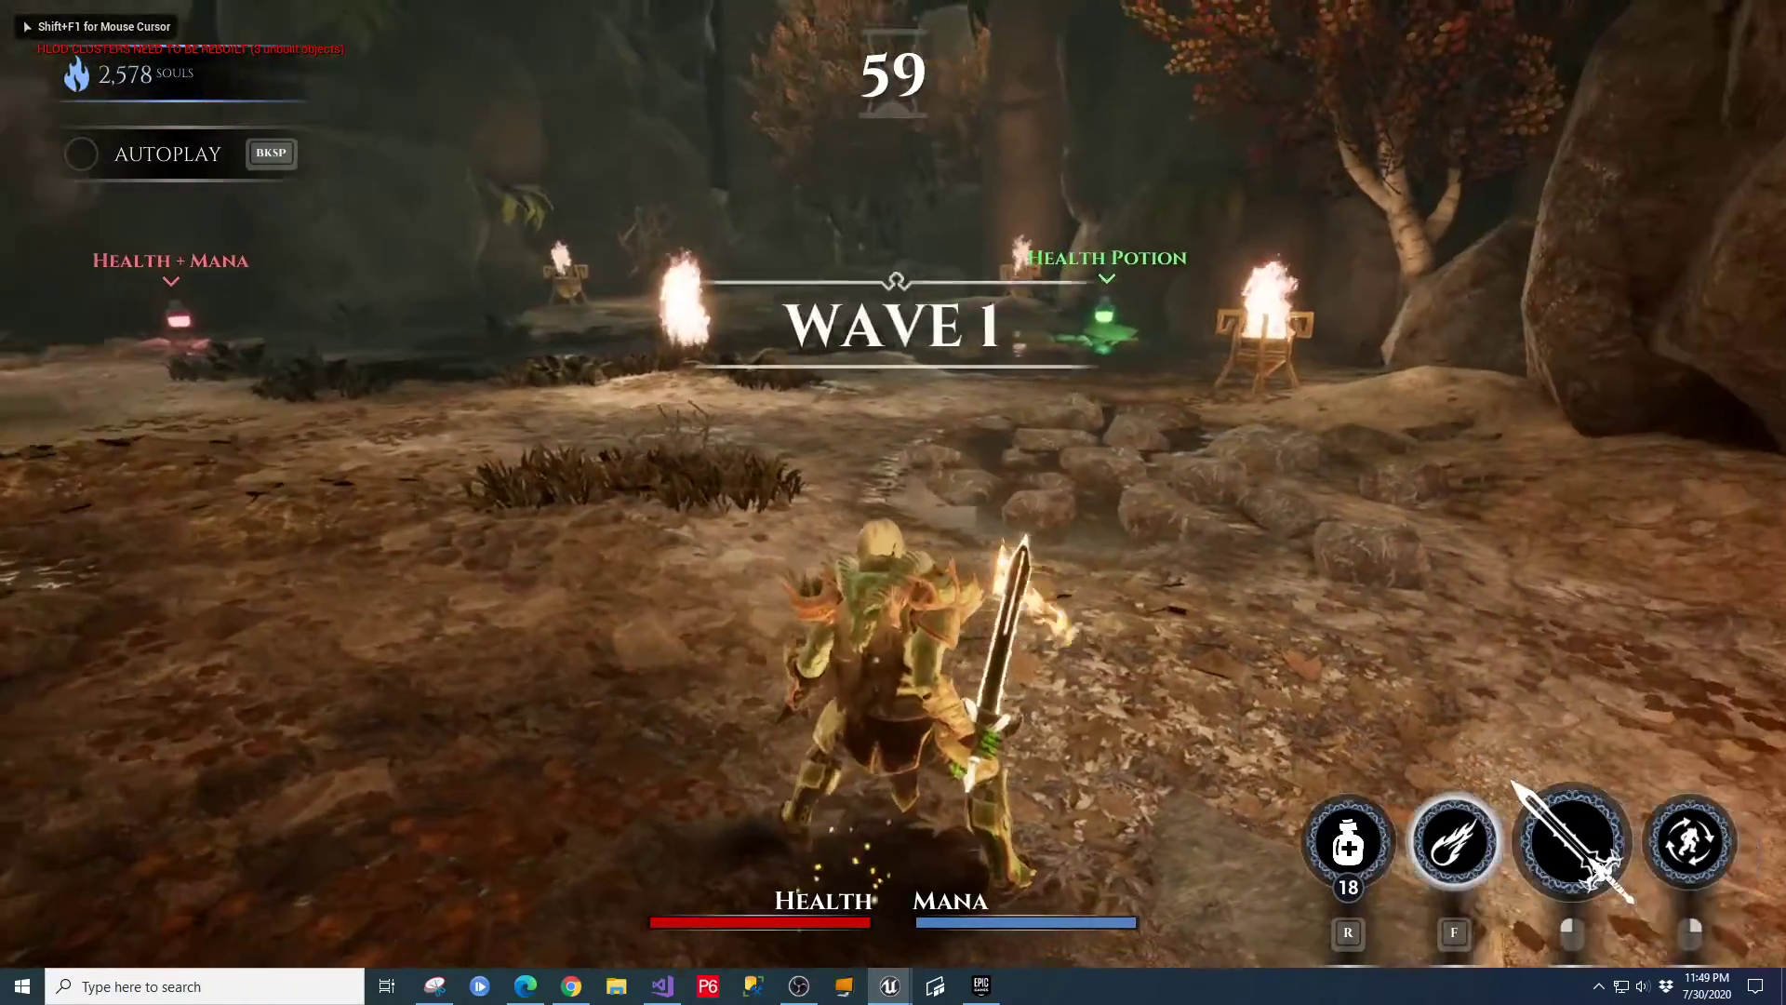
key(w)
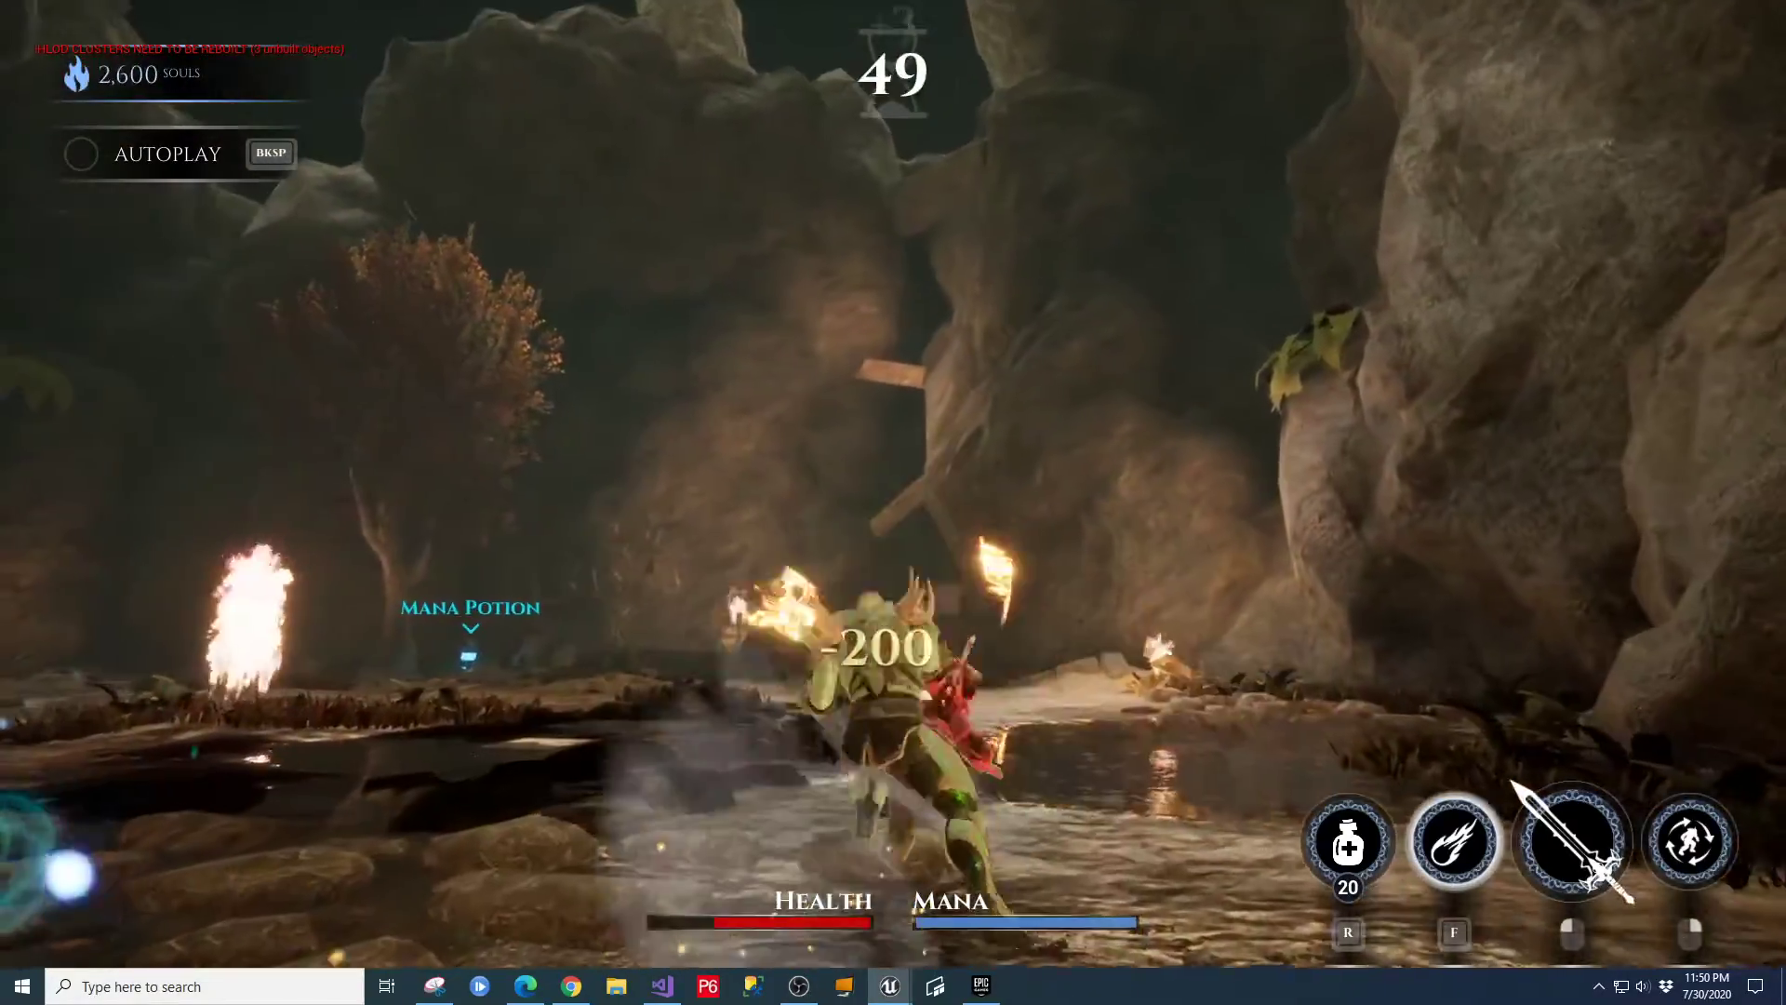
key(w)
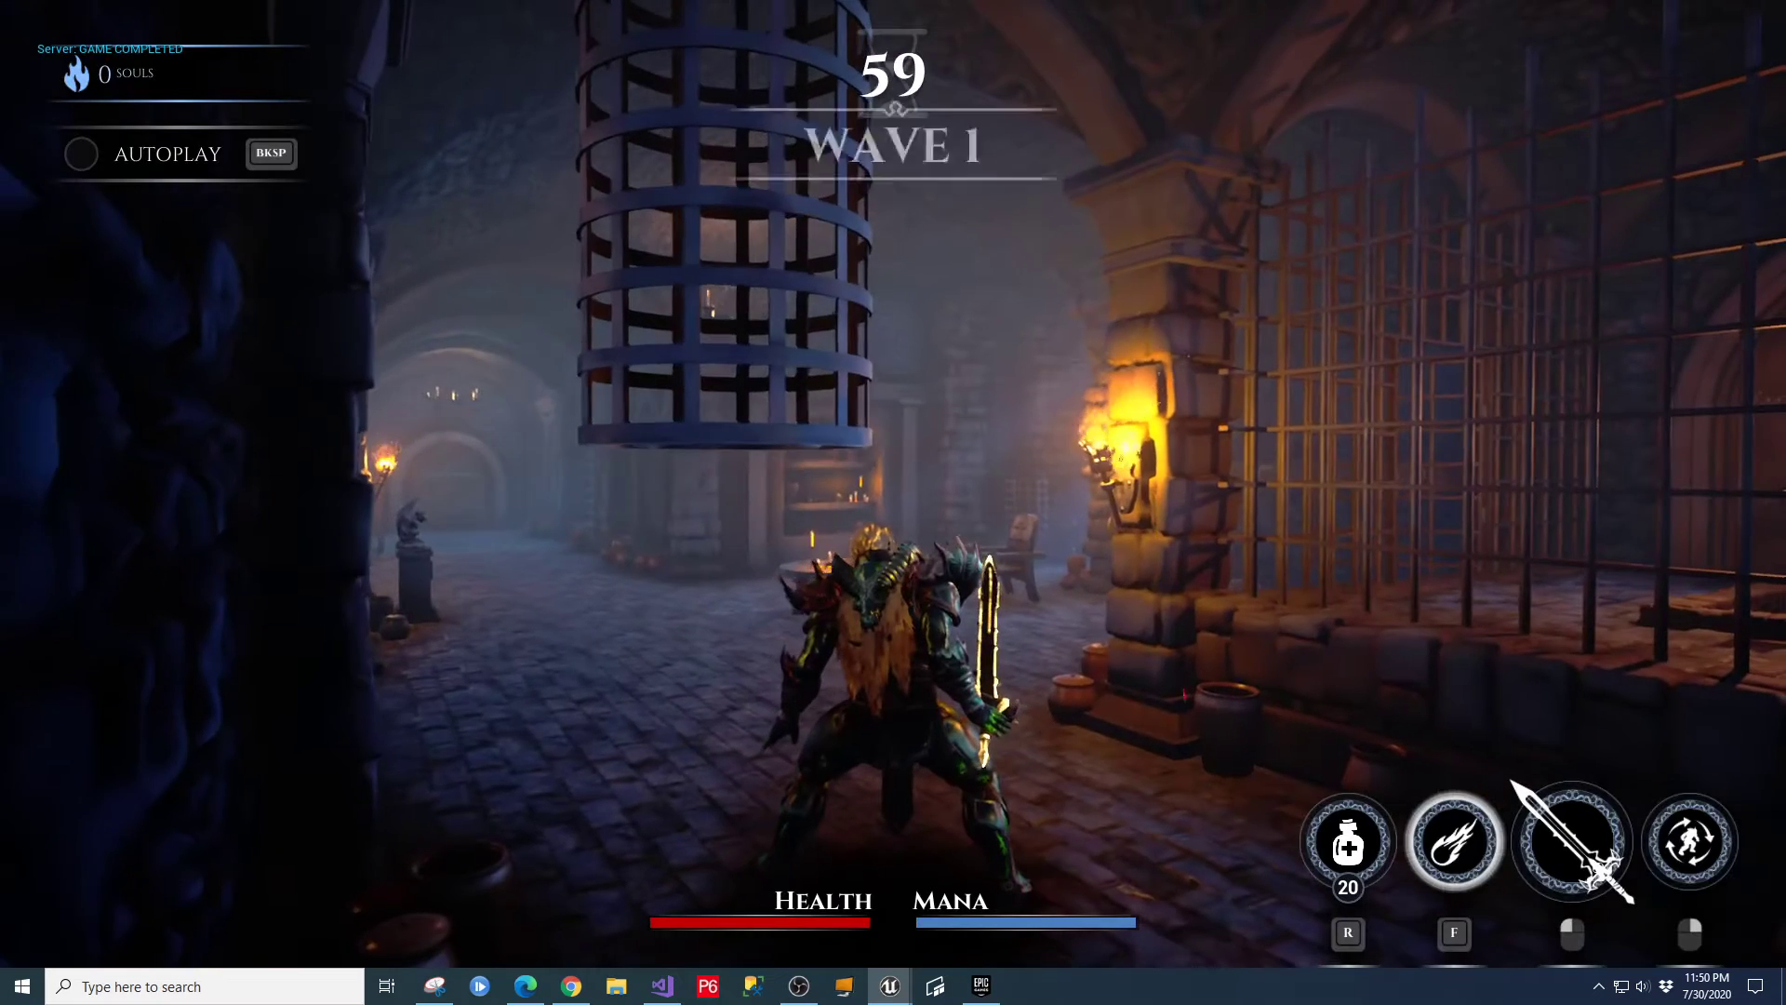
Playtest the dungeon level by running the character through its halls and attacking the Wave 1 enemies with the sword.
key(w)
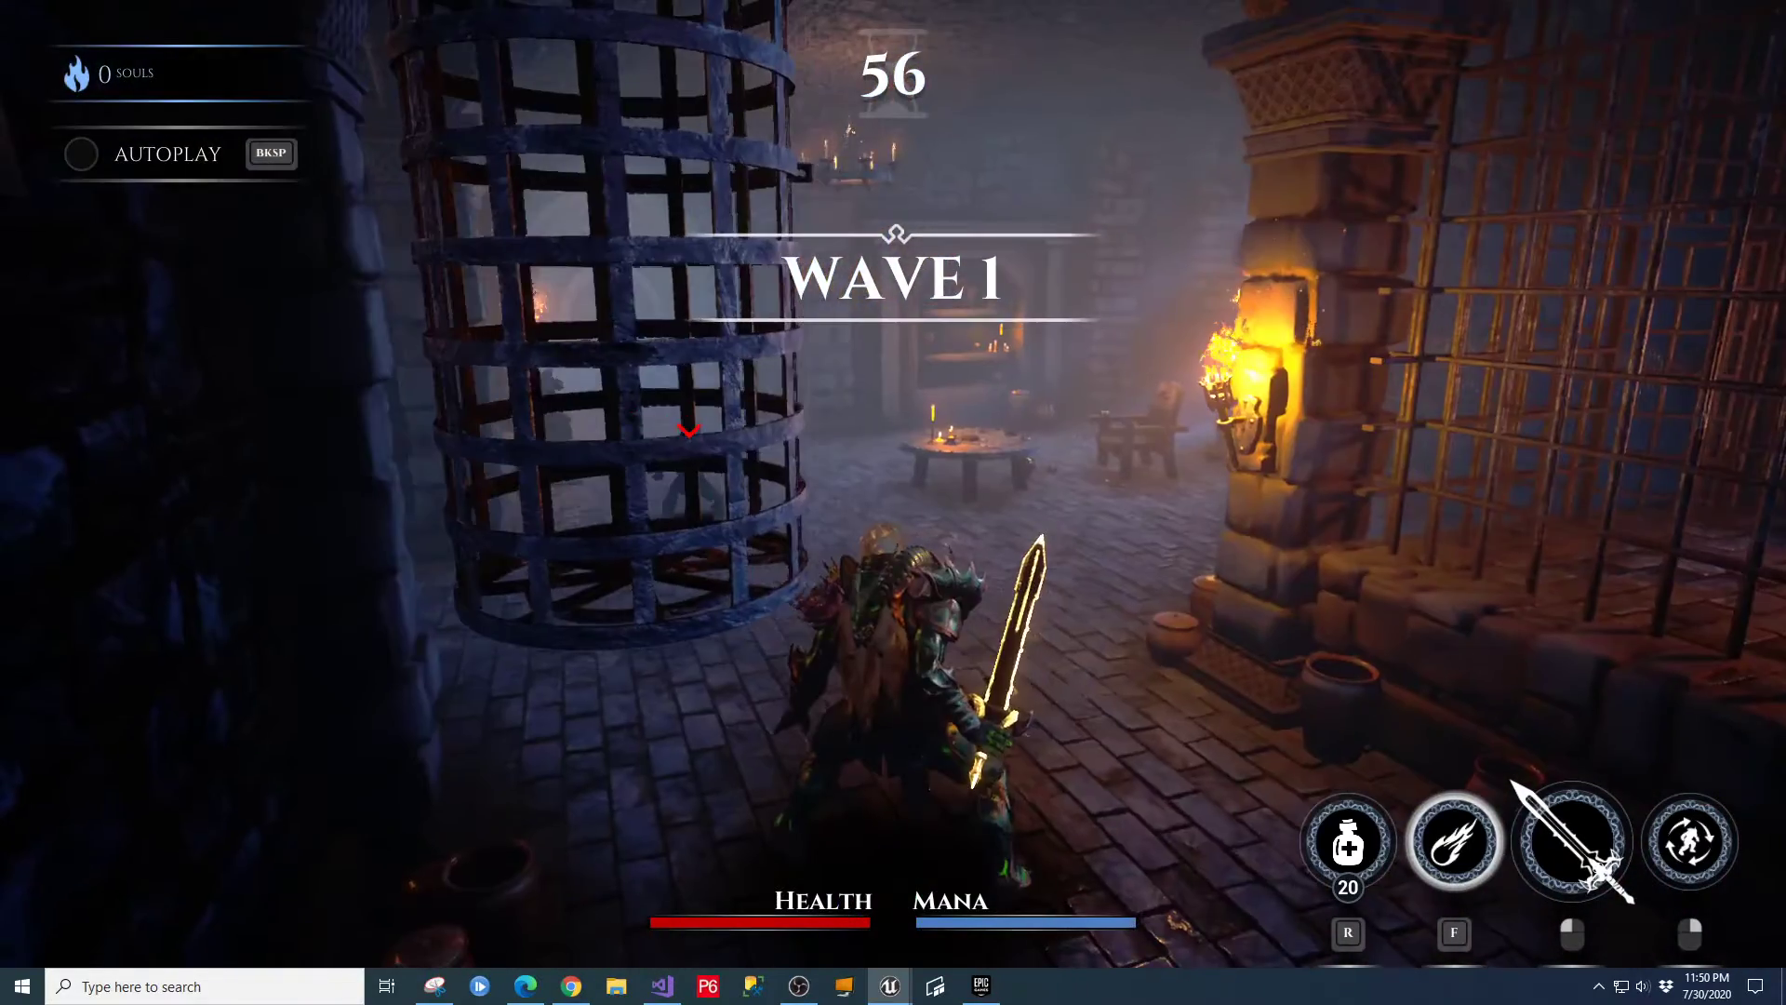
key(w)
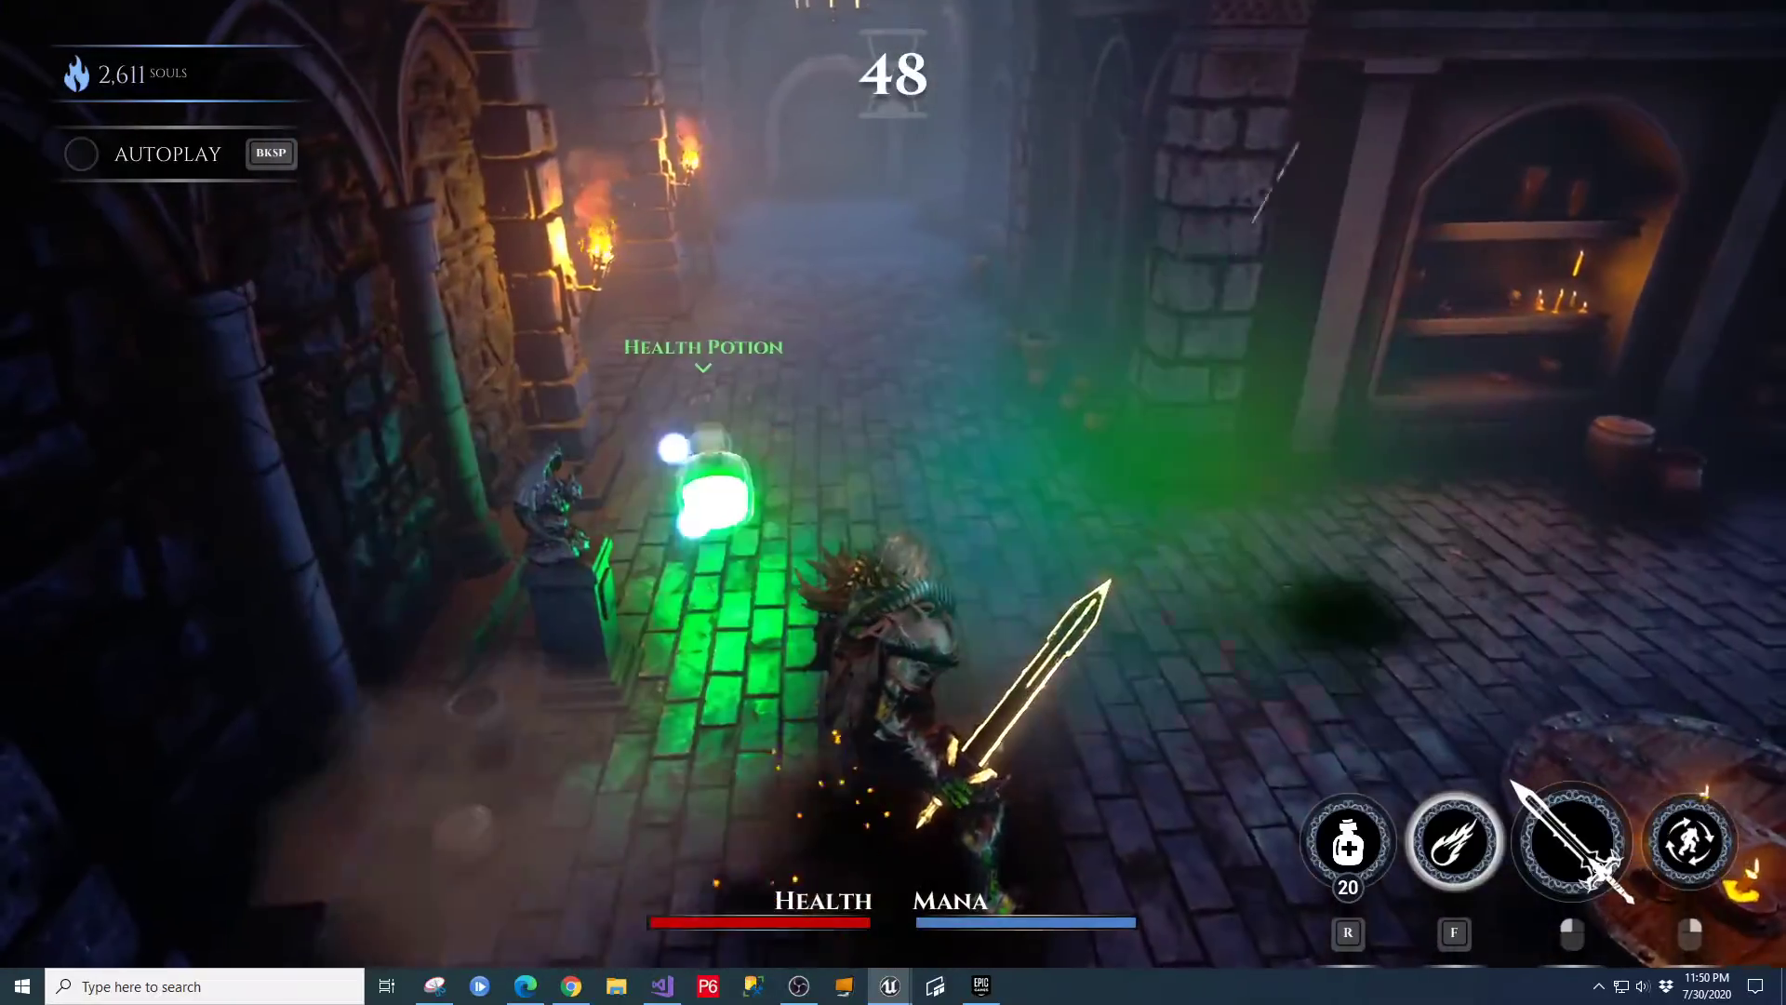
key(w)
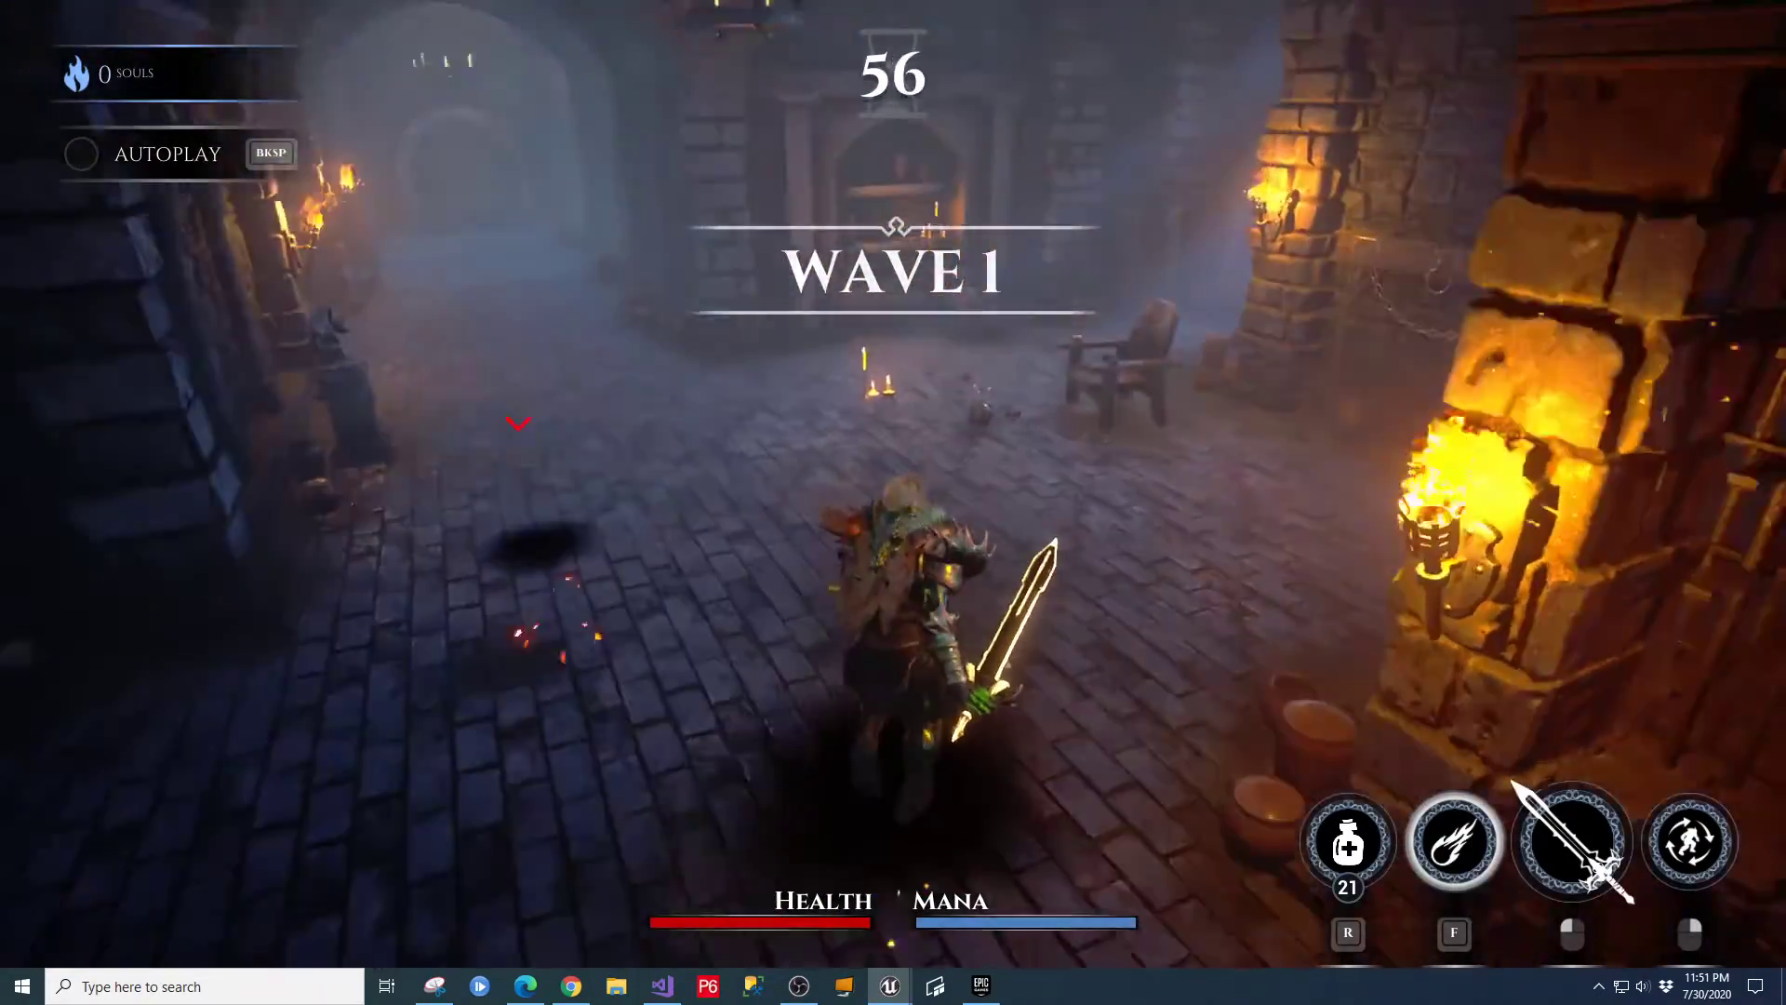
key(w)
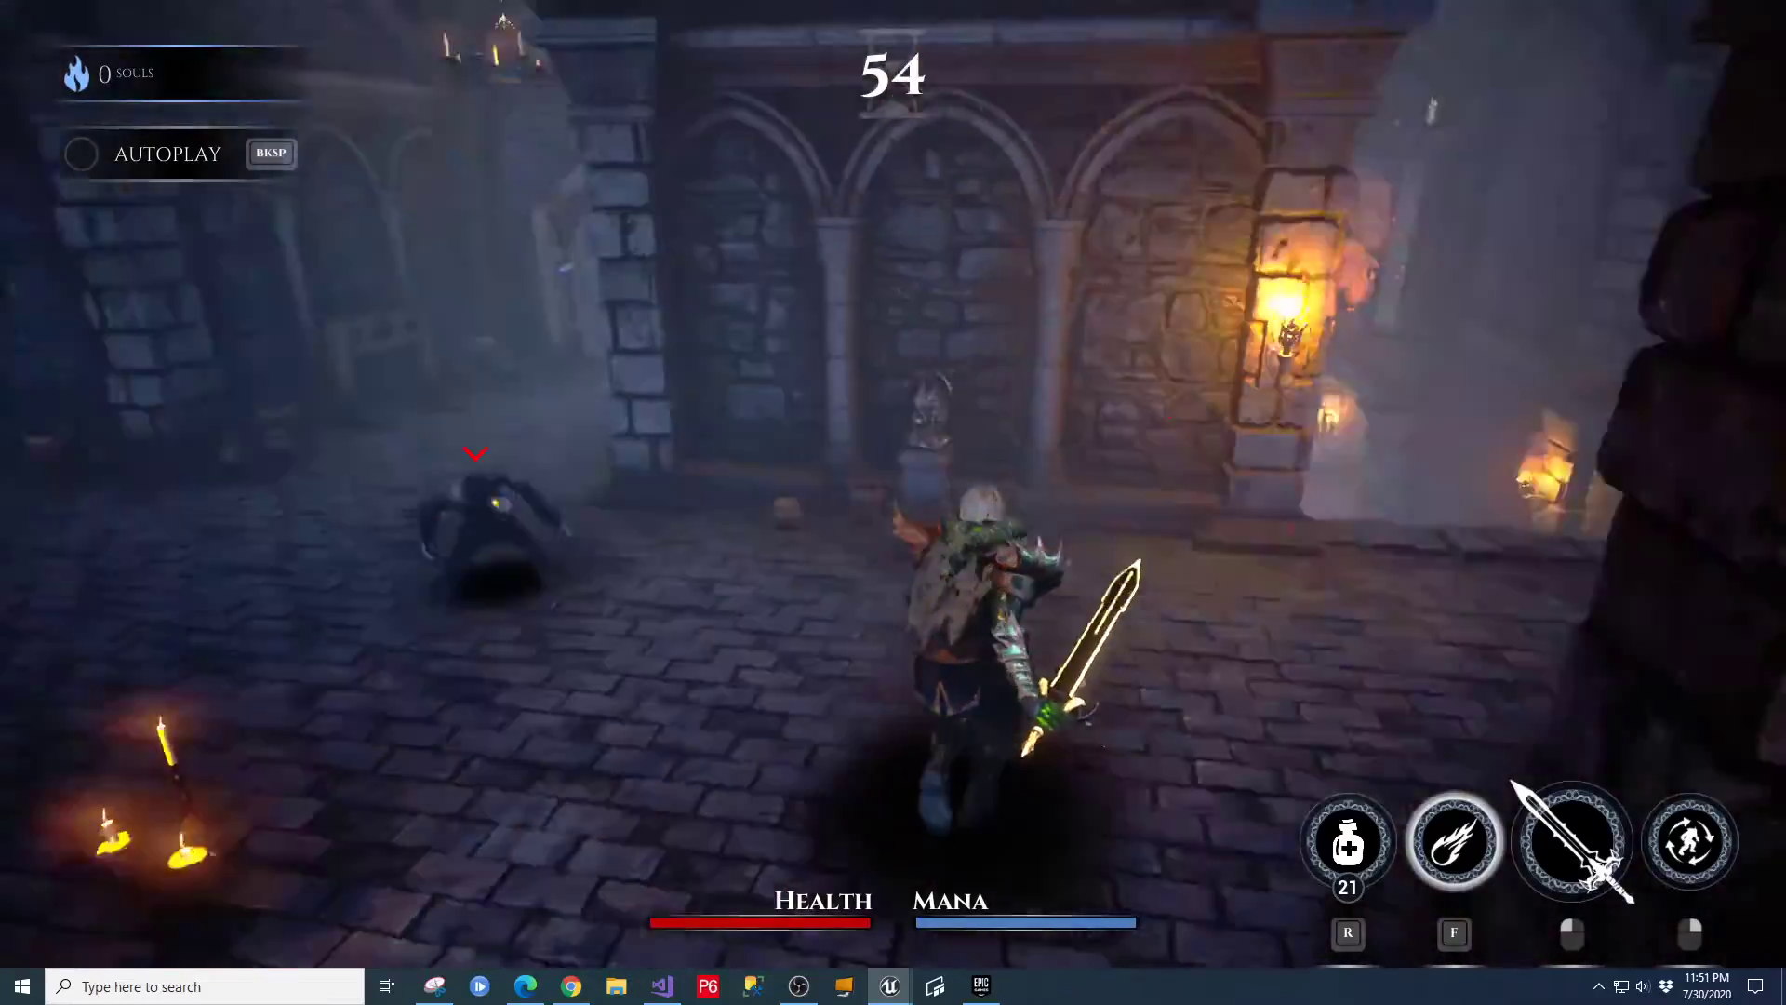
click(894, 503)
click(893, 502)
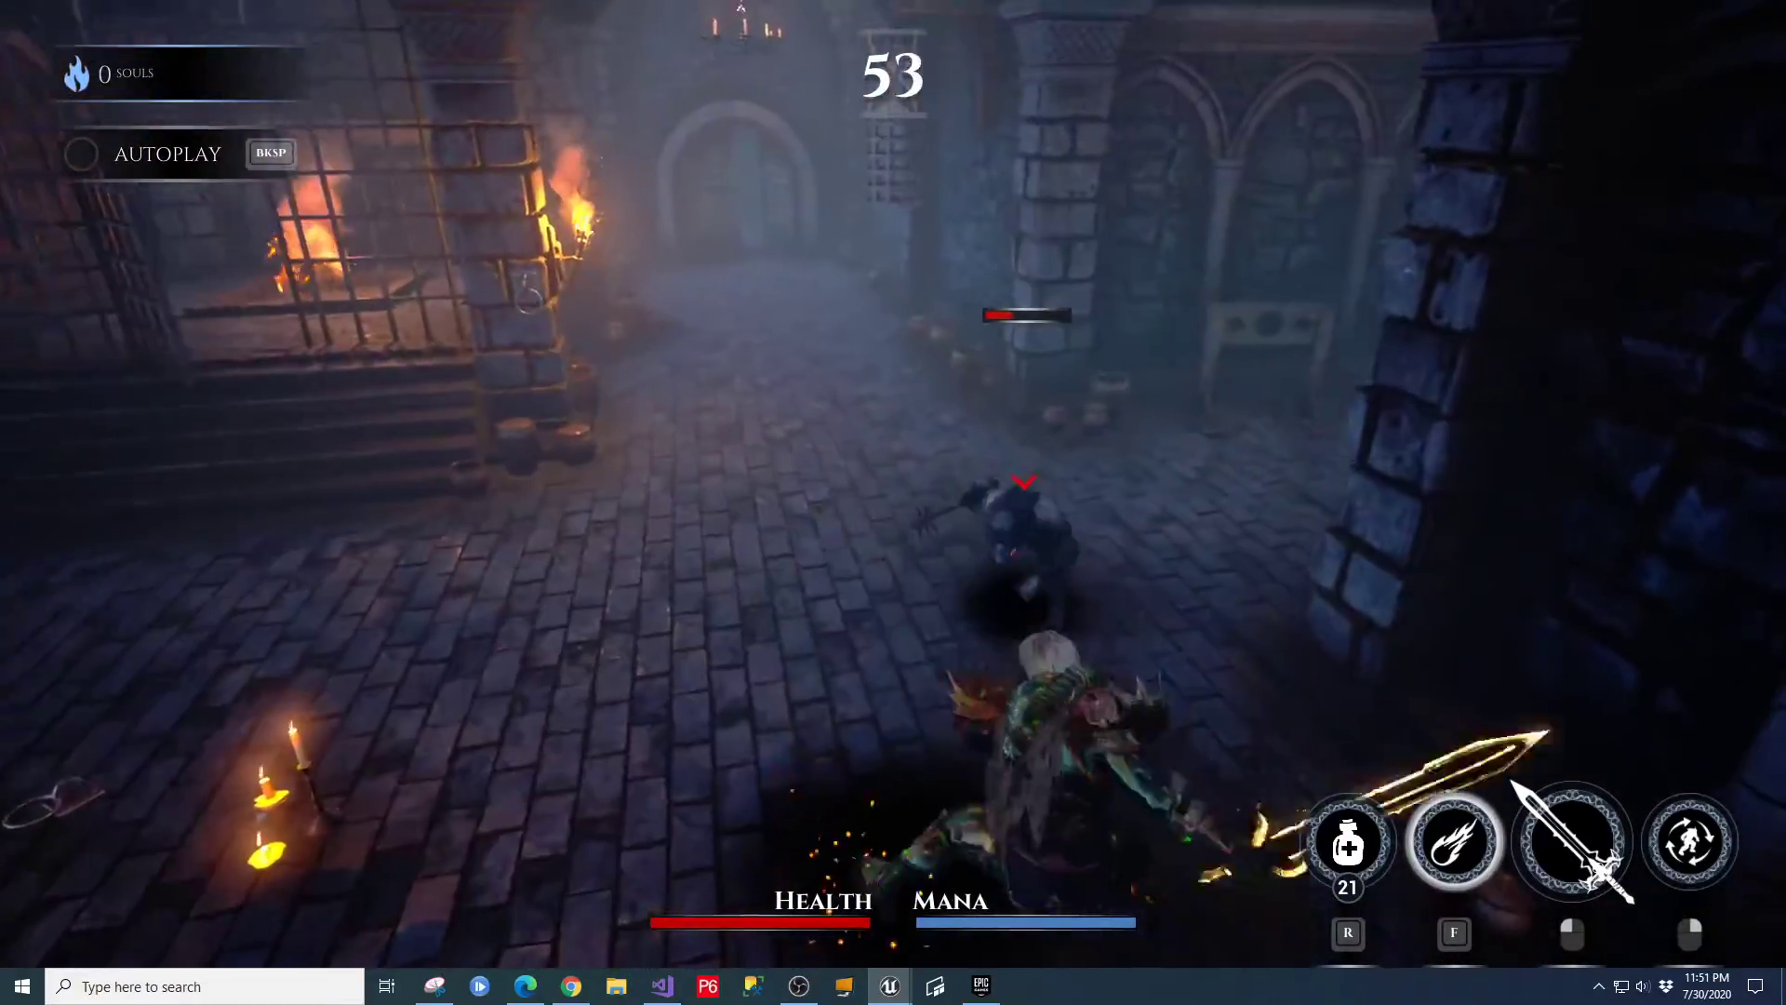
click(893, 502)
click(893, 502)
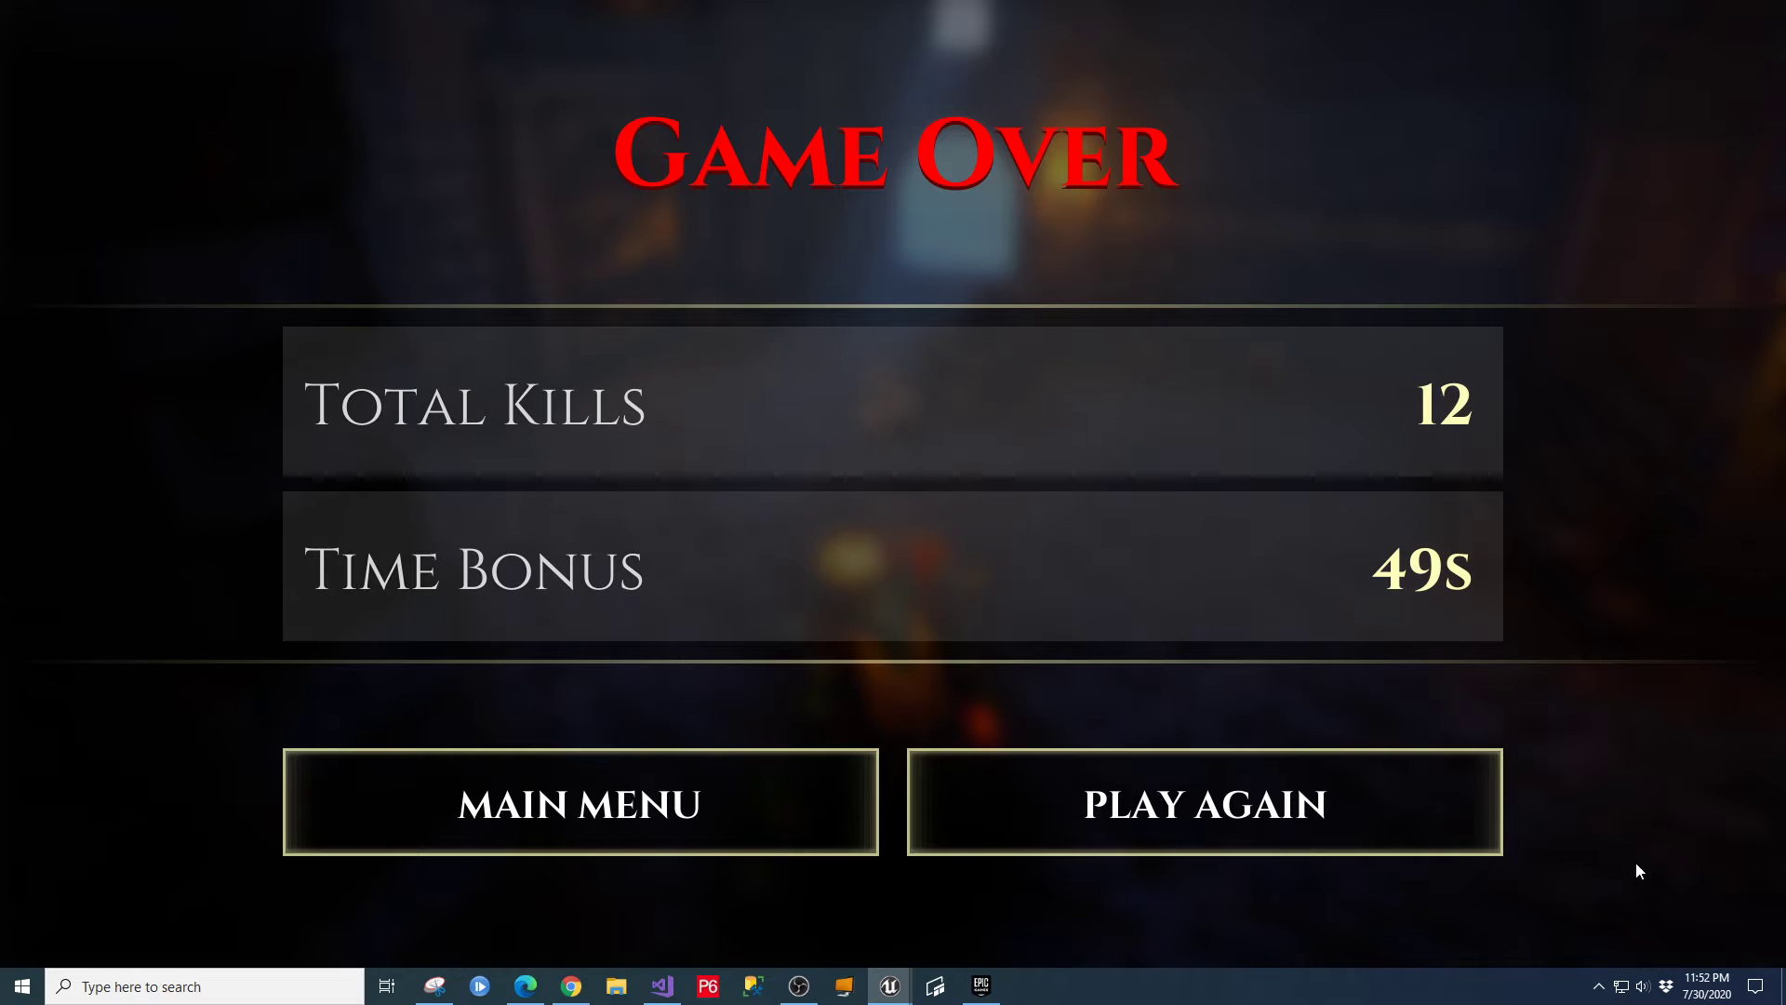
Leave the Game Over screen for the main menu, then end the play session and dismiss the Message Log.
click(704, 823)
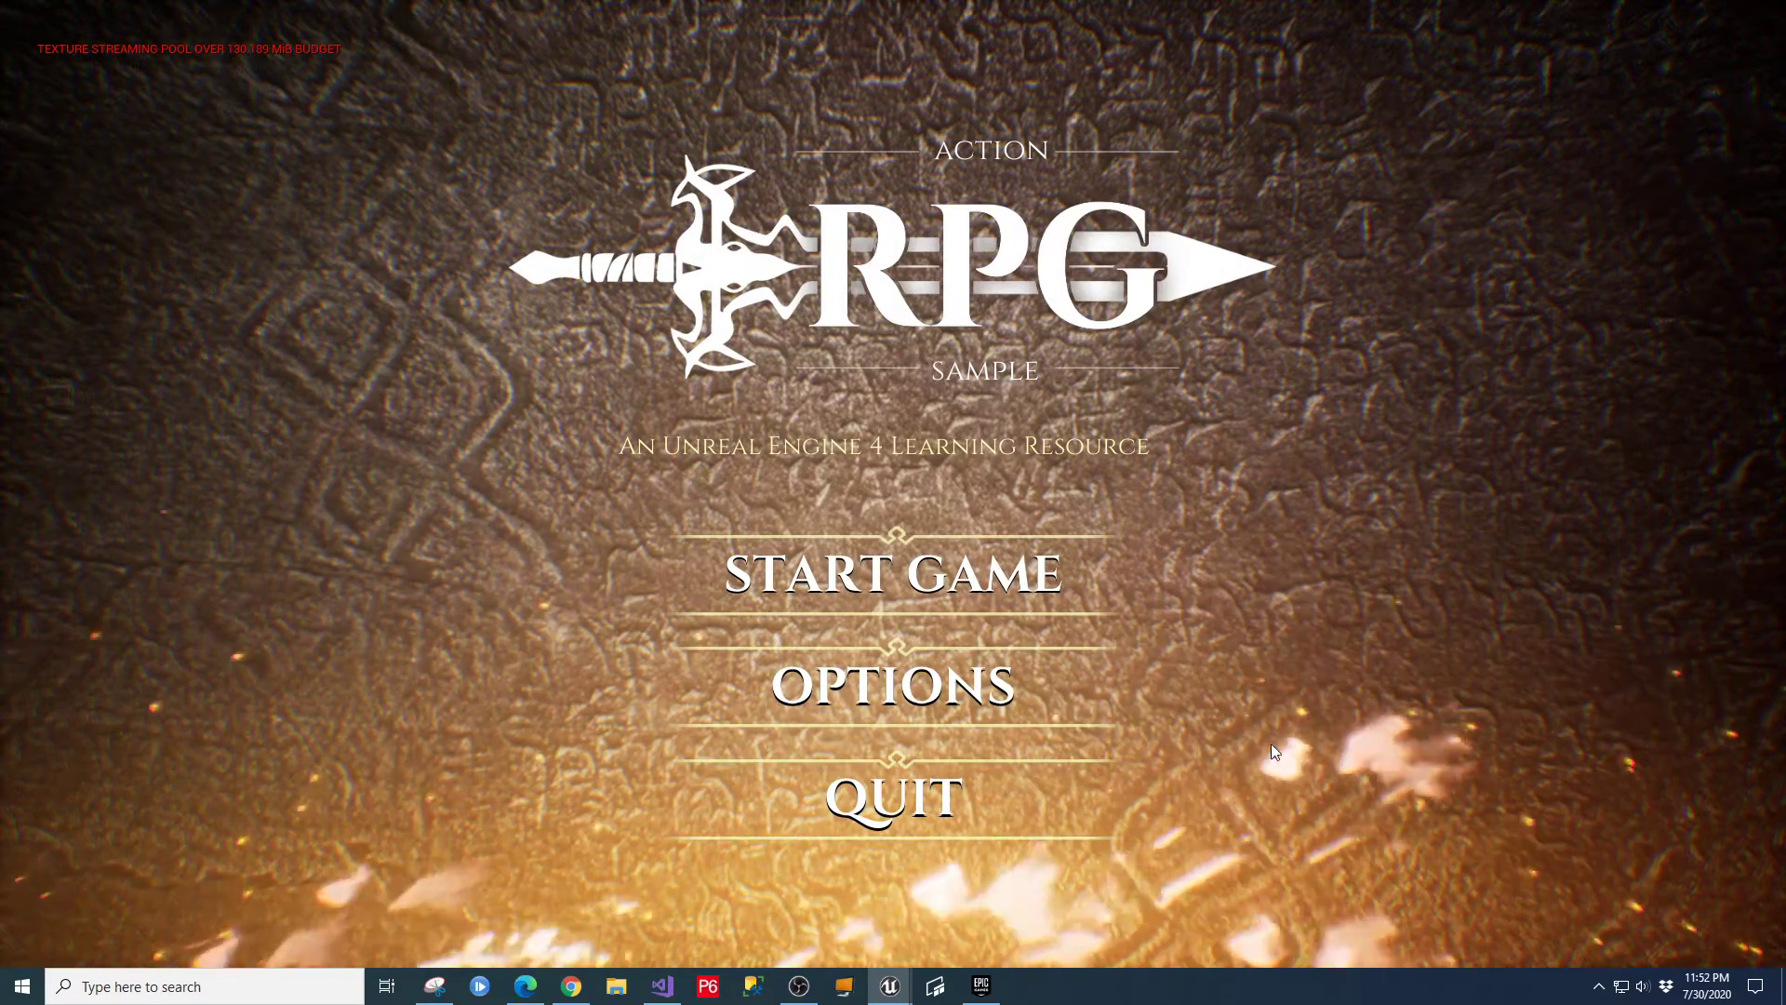
key(Escape)
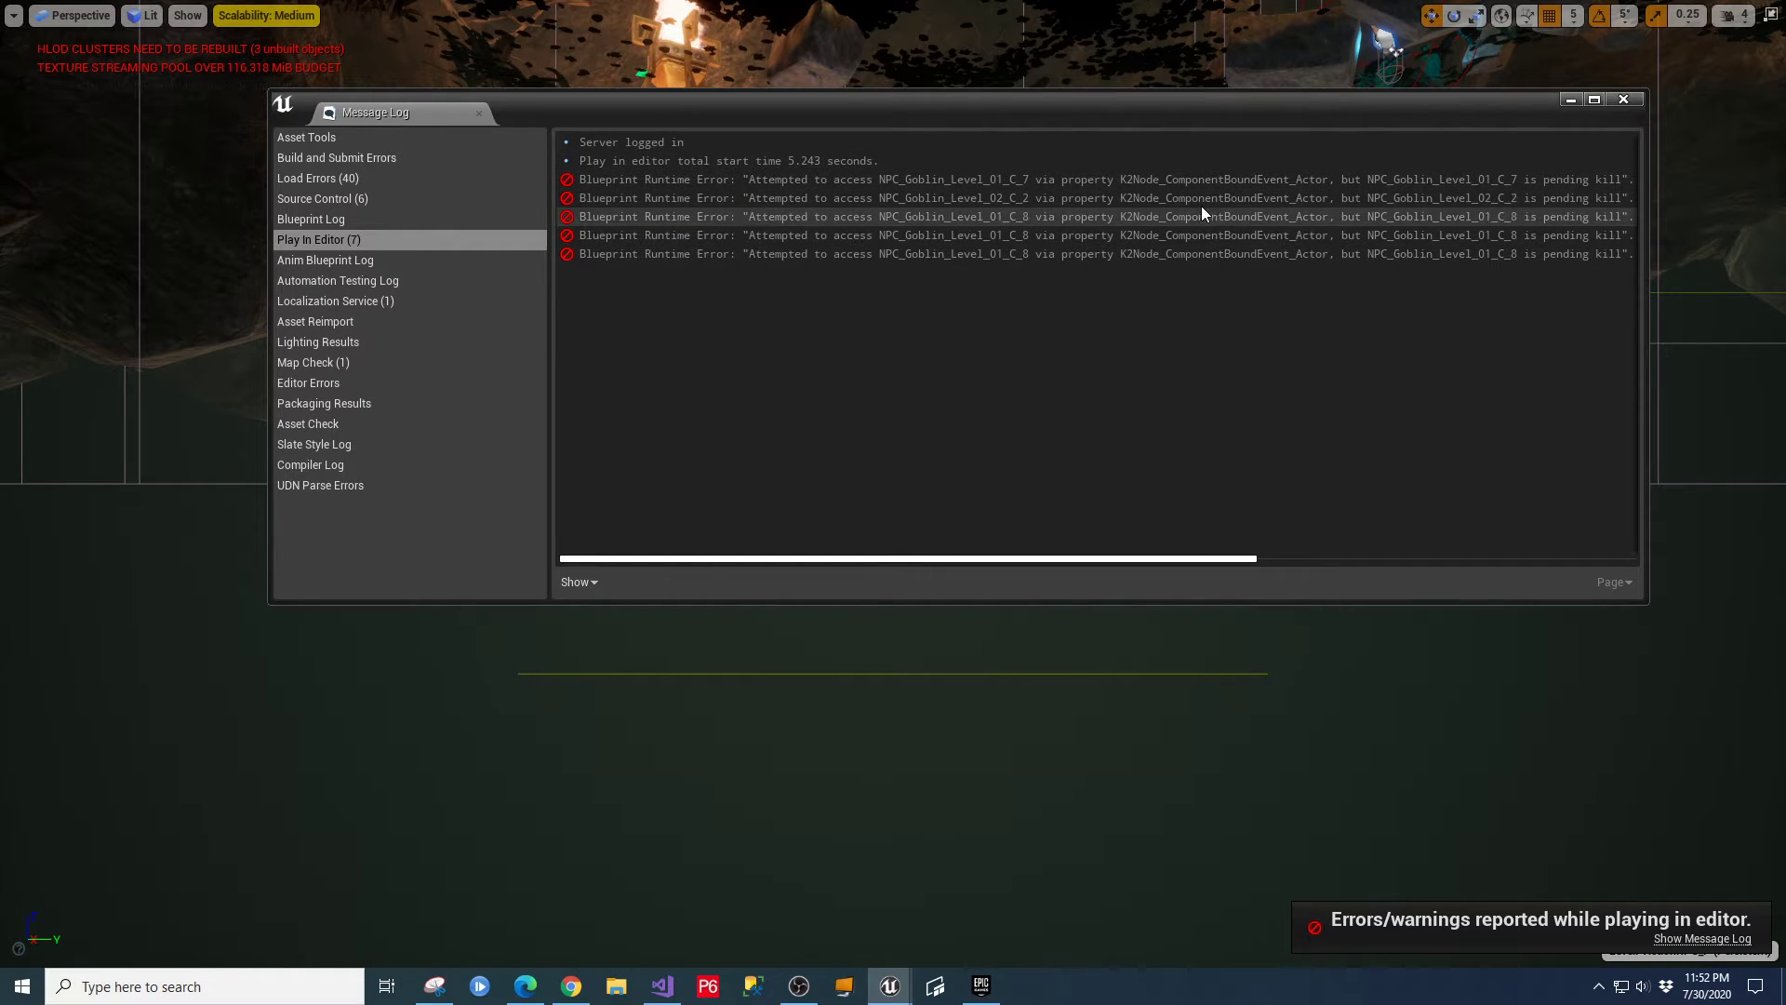
click(1623, 100)
right_drag(1174, 636, 1145, 686)
key(s)
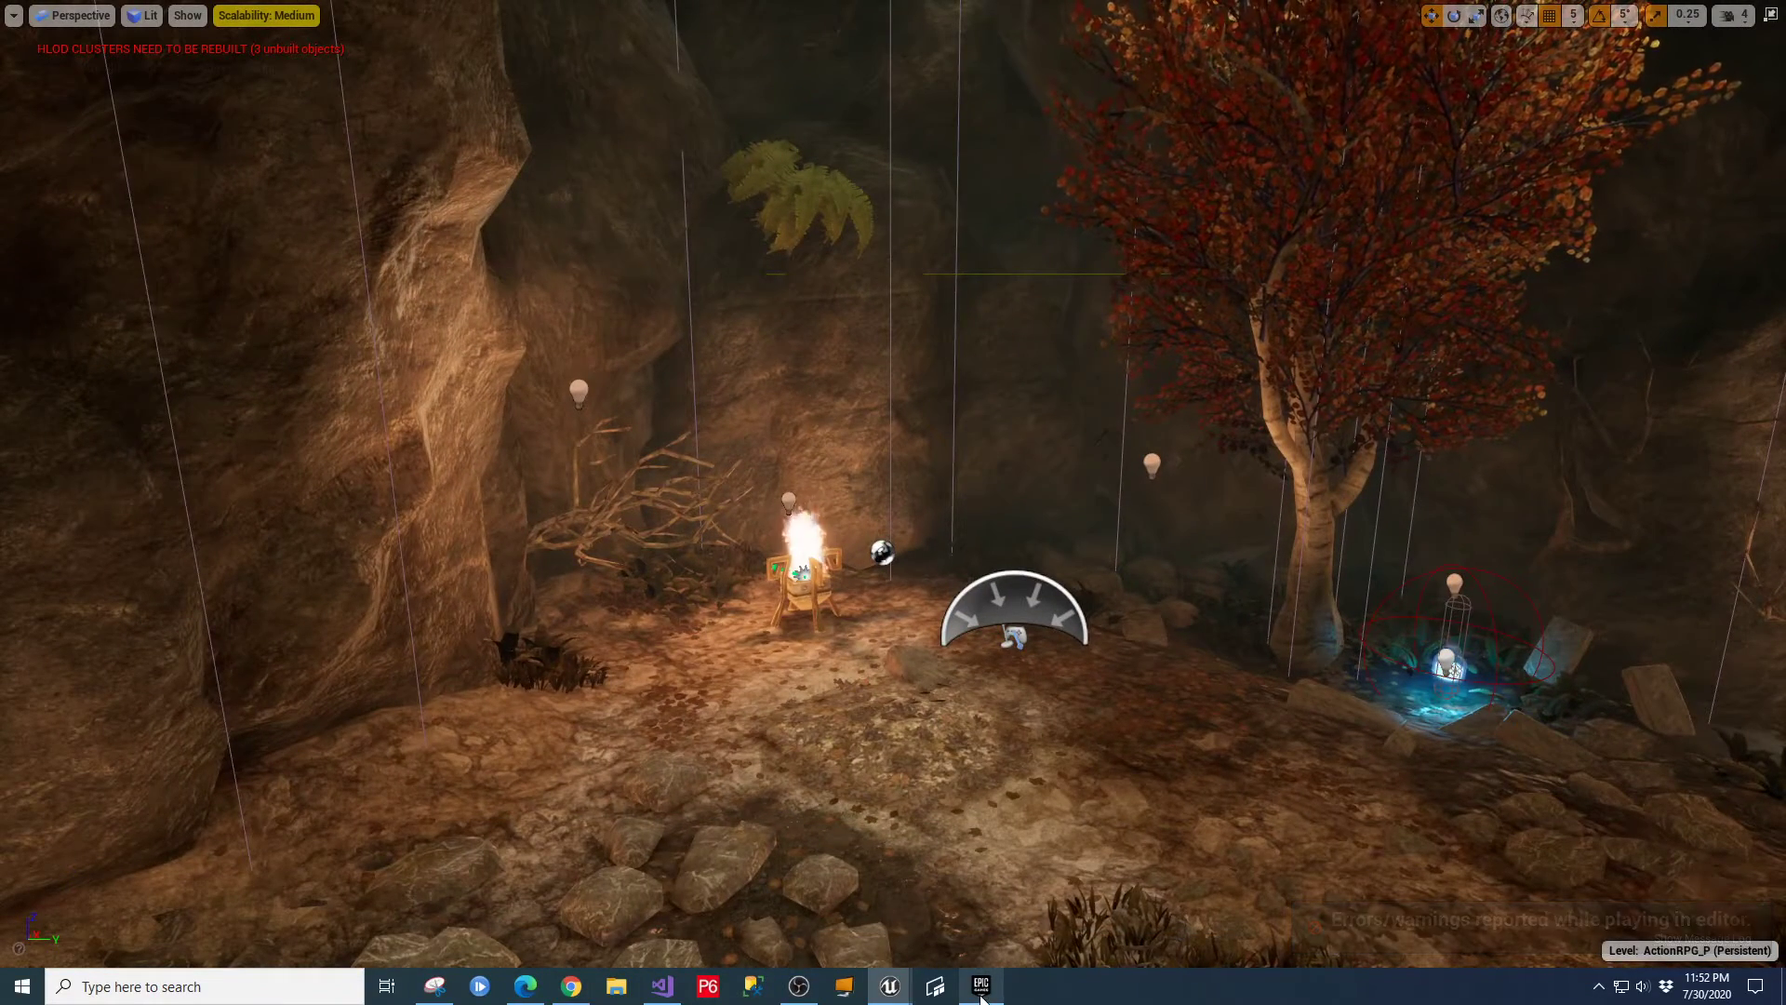
Look over the open BP_GameMode and BP_GameInstance graphs, then return to the level editor in its regular layout.
mouse_move(890, 986)
click(962, 911)
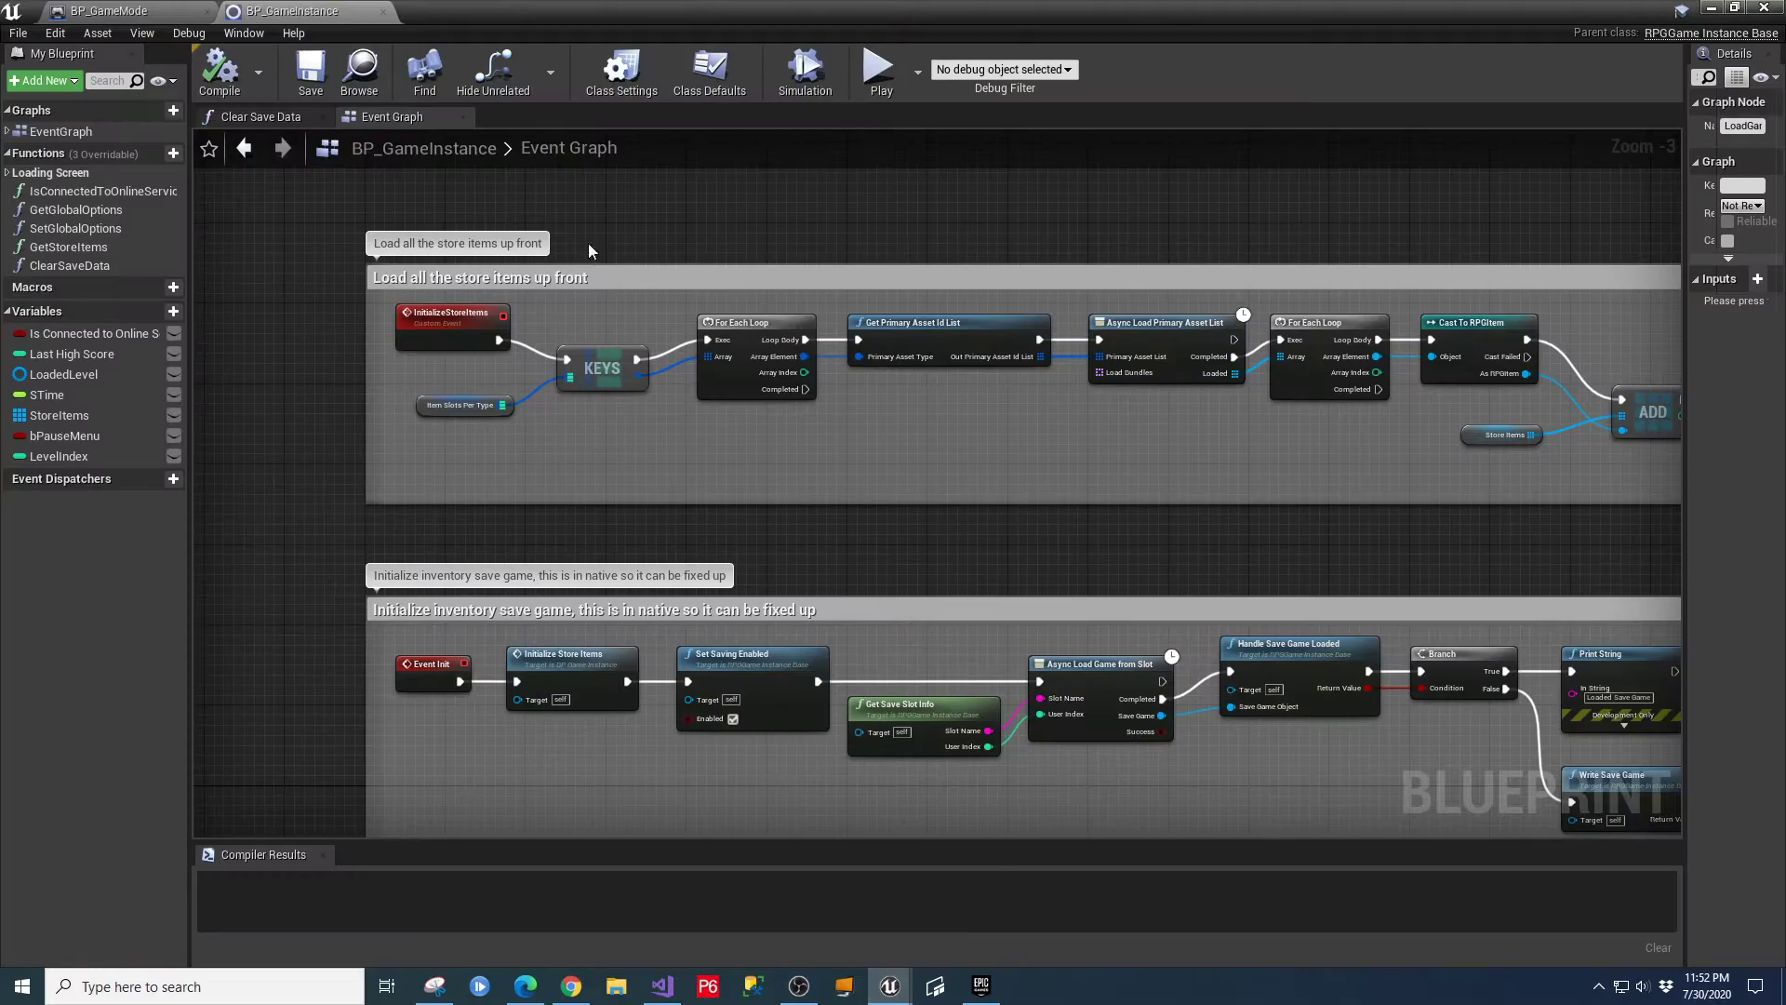
click(130, 11)
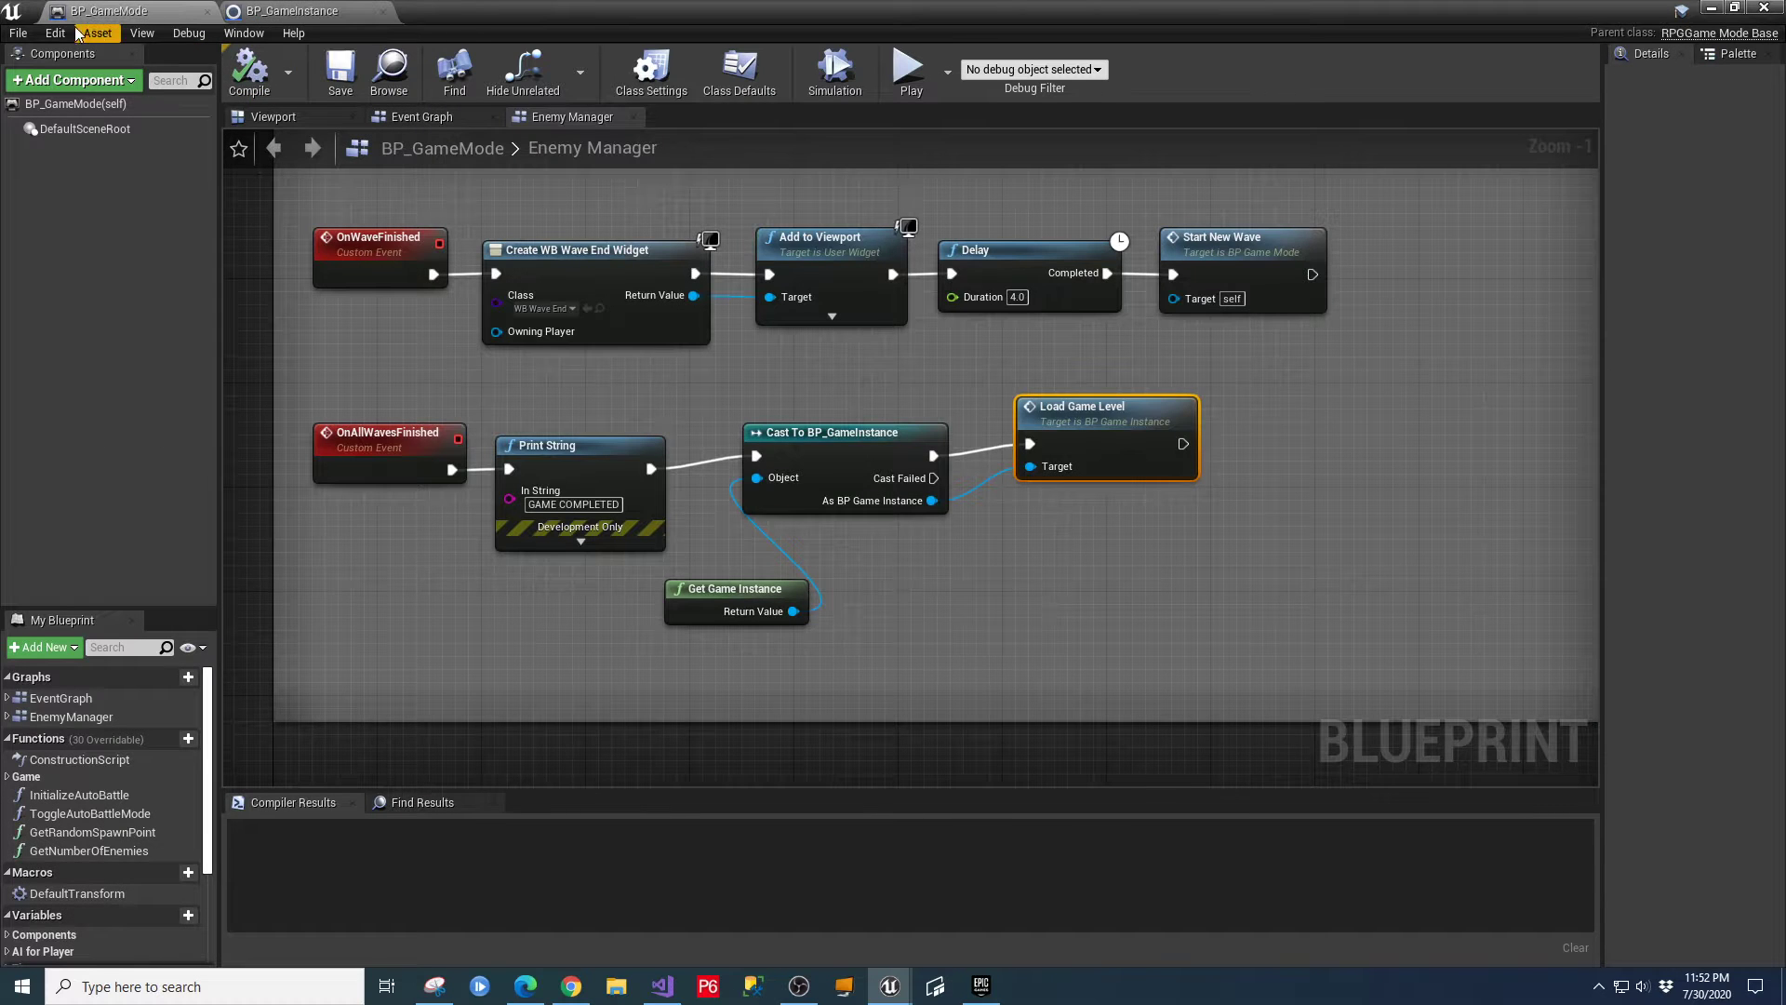
scroll(691, 627, up, 1)
scroll(656, 374, down, 1)
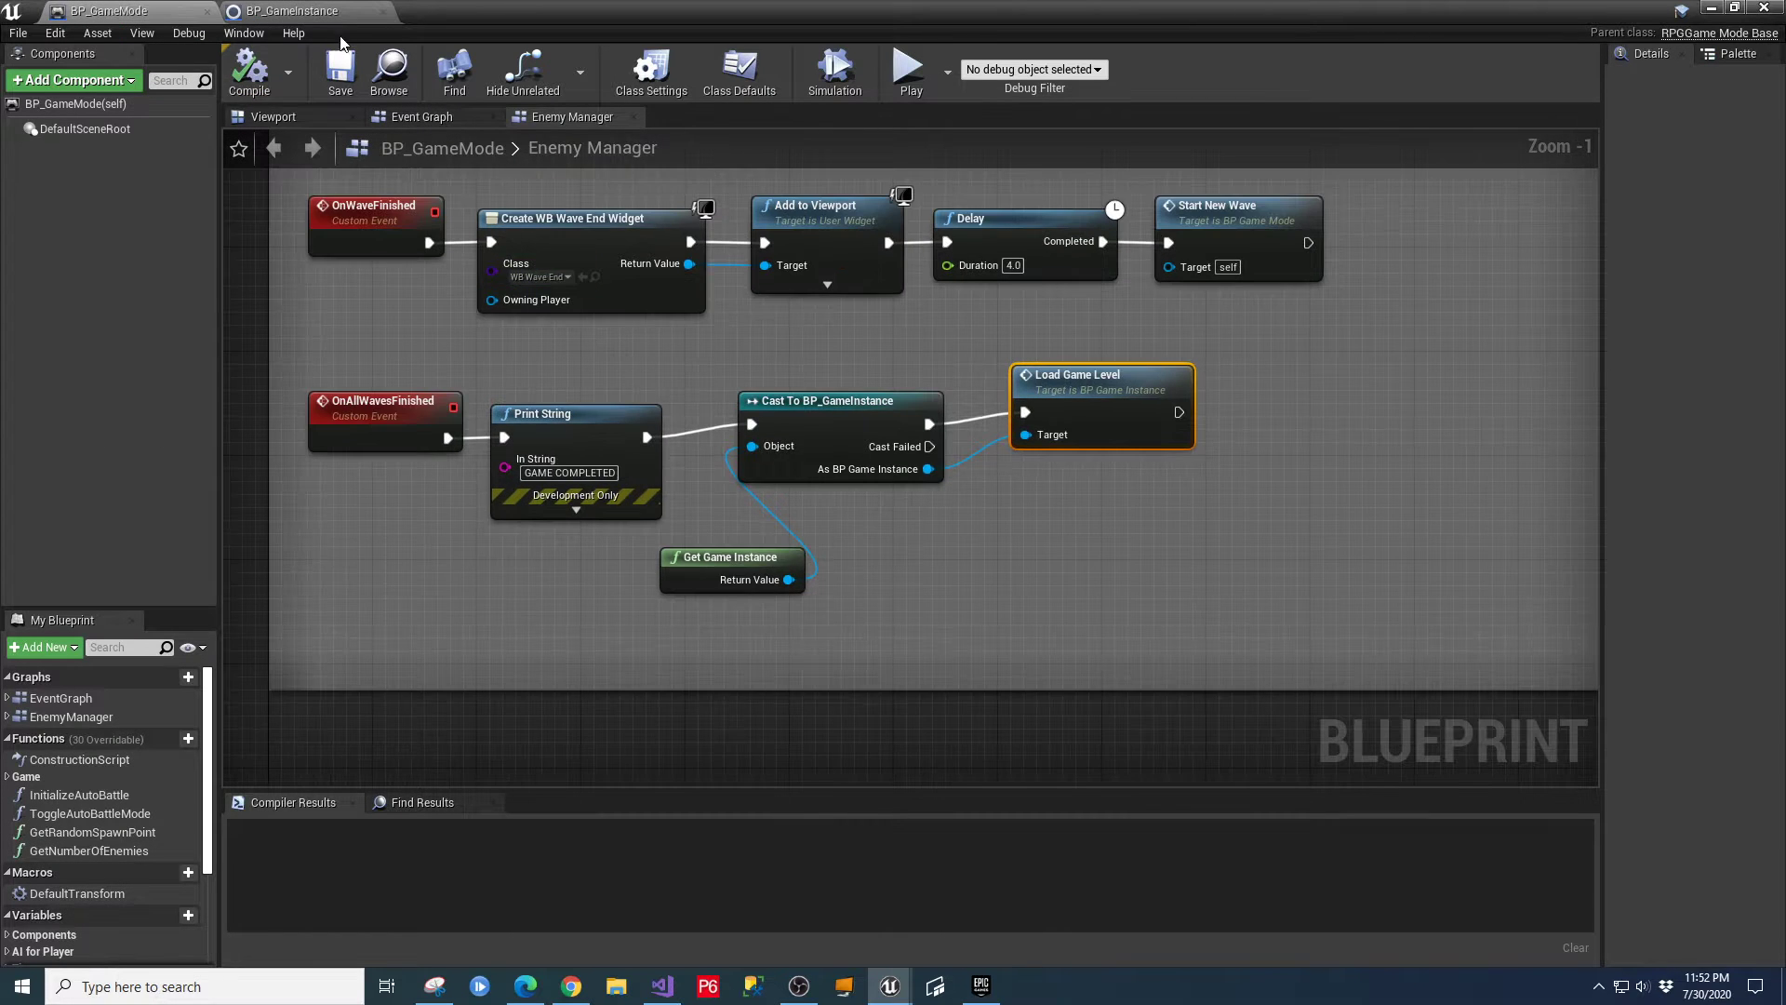
click(292, 11)
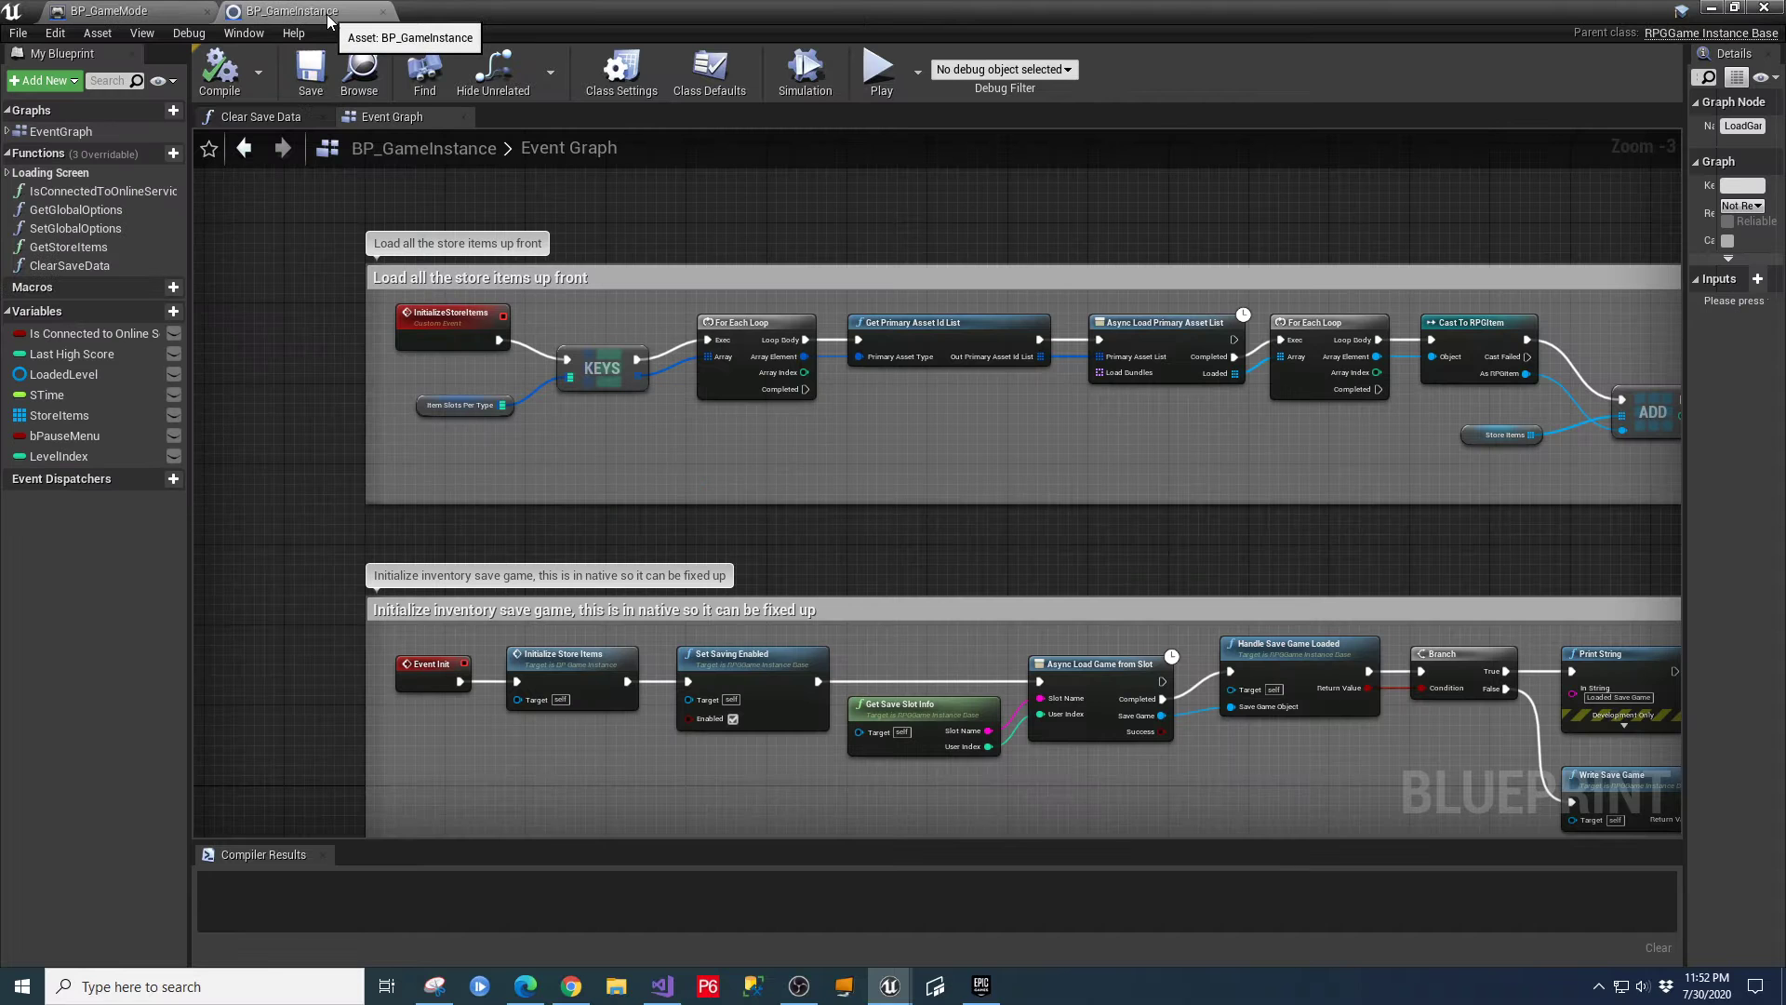
click(1732, 9)
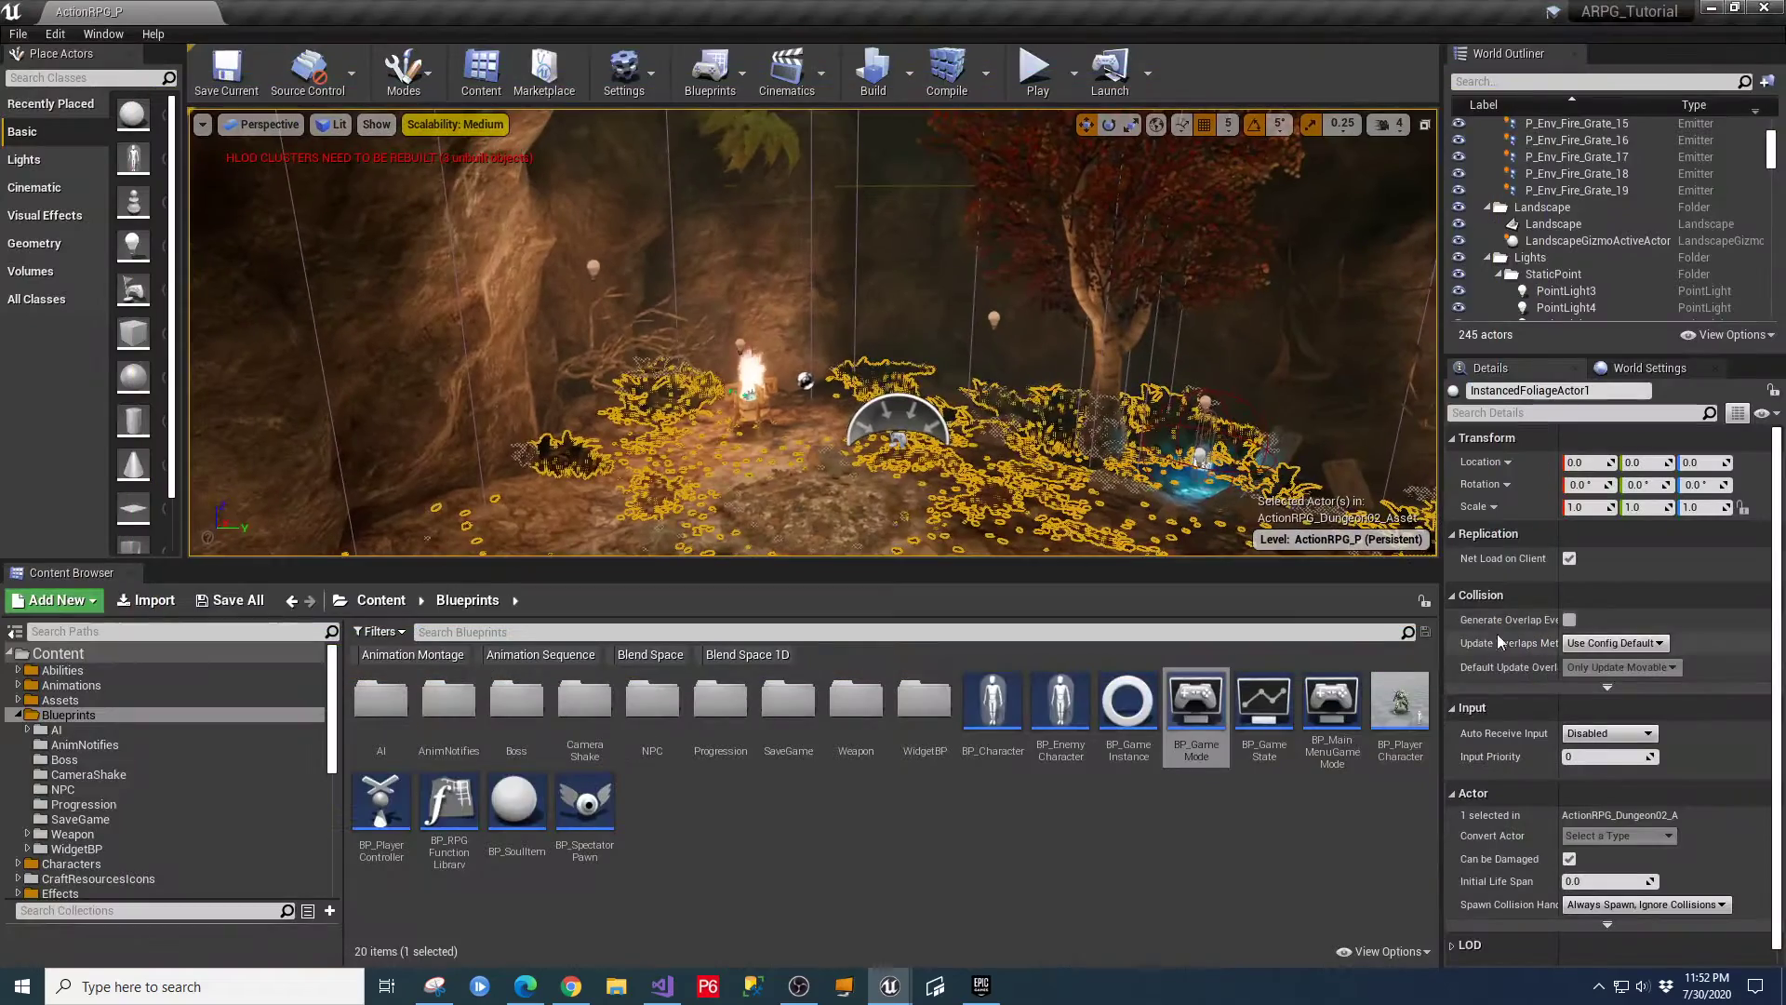
Check the level's GameMode Override in World Settings and open the BP_GameMode blueprint.
click(873, 508)
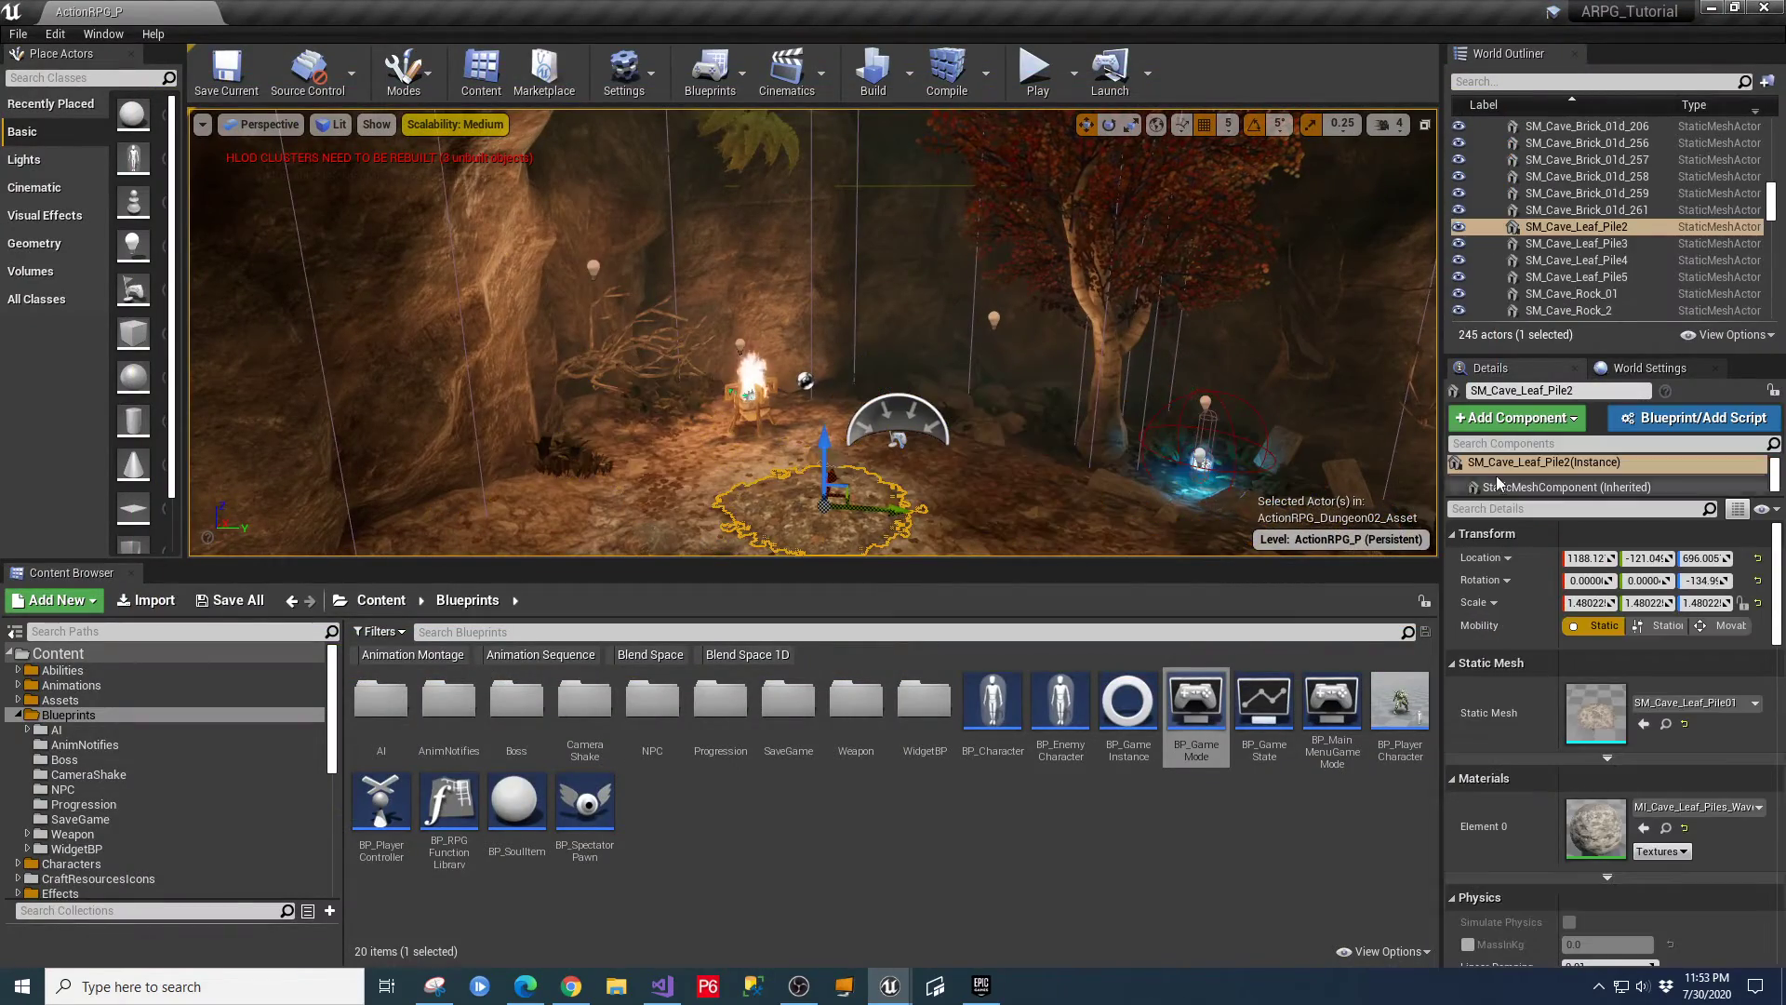
click(1660, 370)
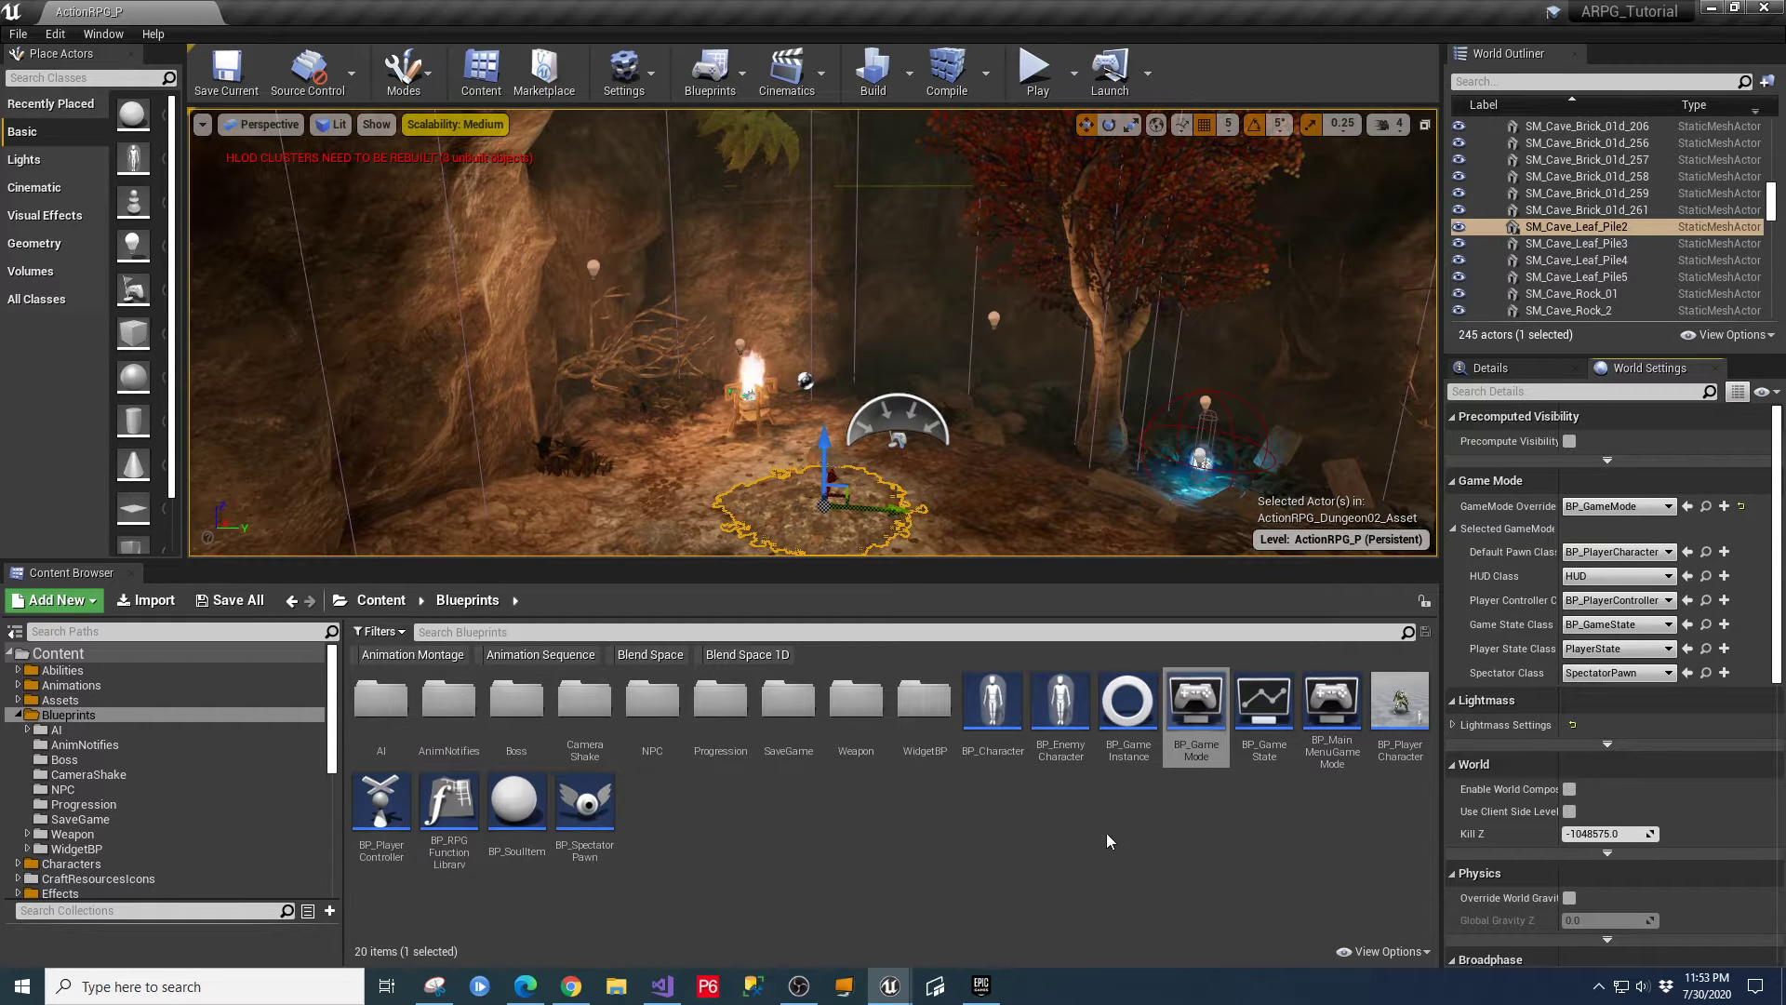
click(1195, 707)
double_click(1194, 705)
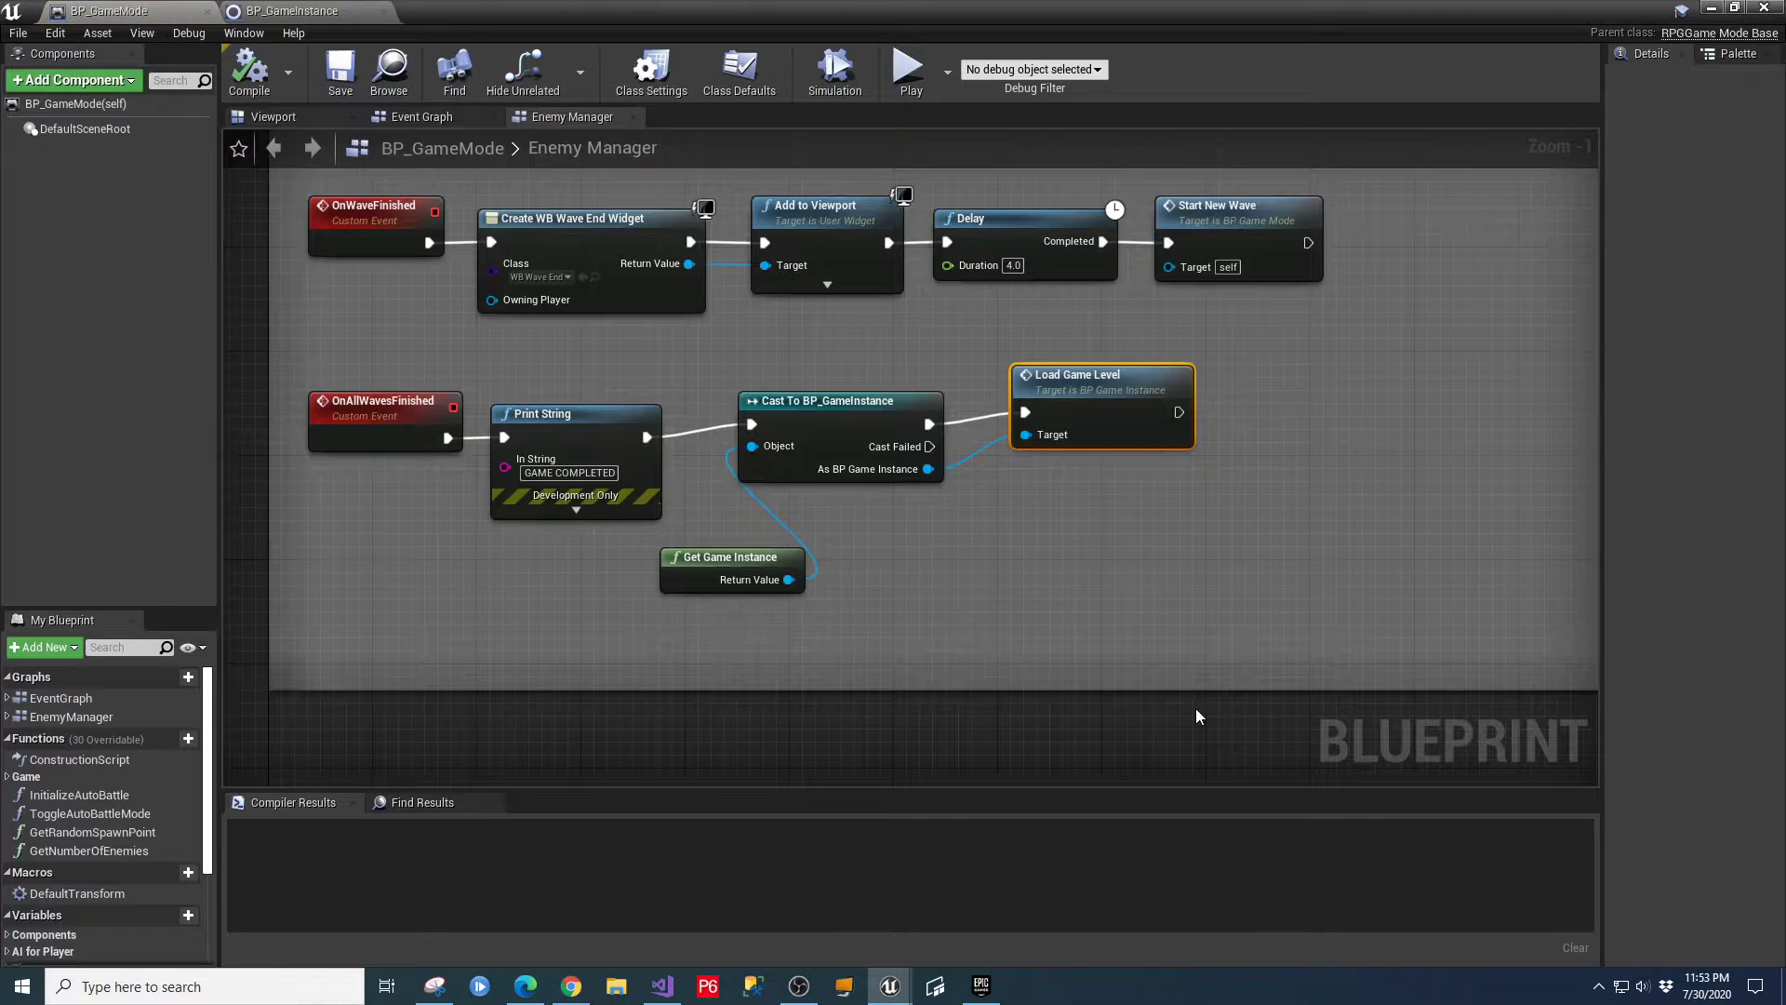
Trace the Enemy Manager graph of BP_GameMode back through the Waves Manager section to the StartEnemySpawn event.
scroll(908, 451, down, 2)
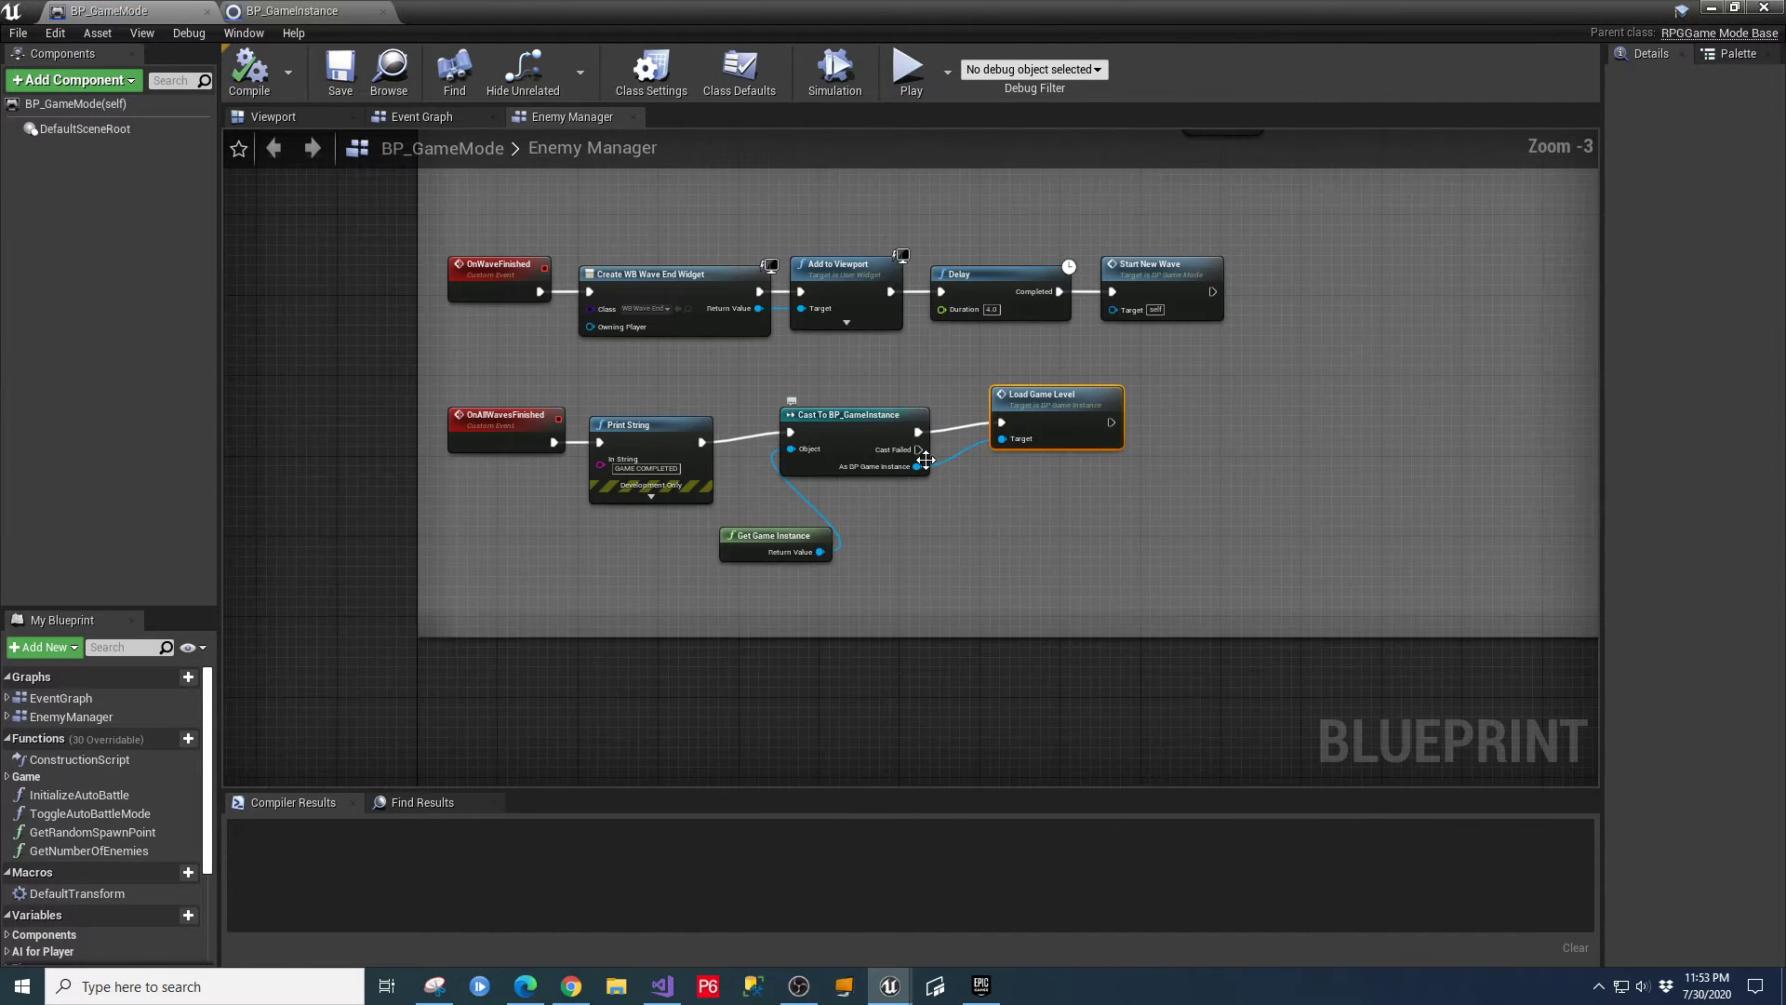
right_drag(897, 237, 854, 735)
right_drag(807, 470, 707, 781)
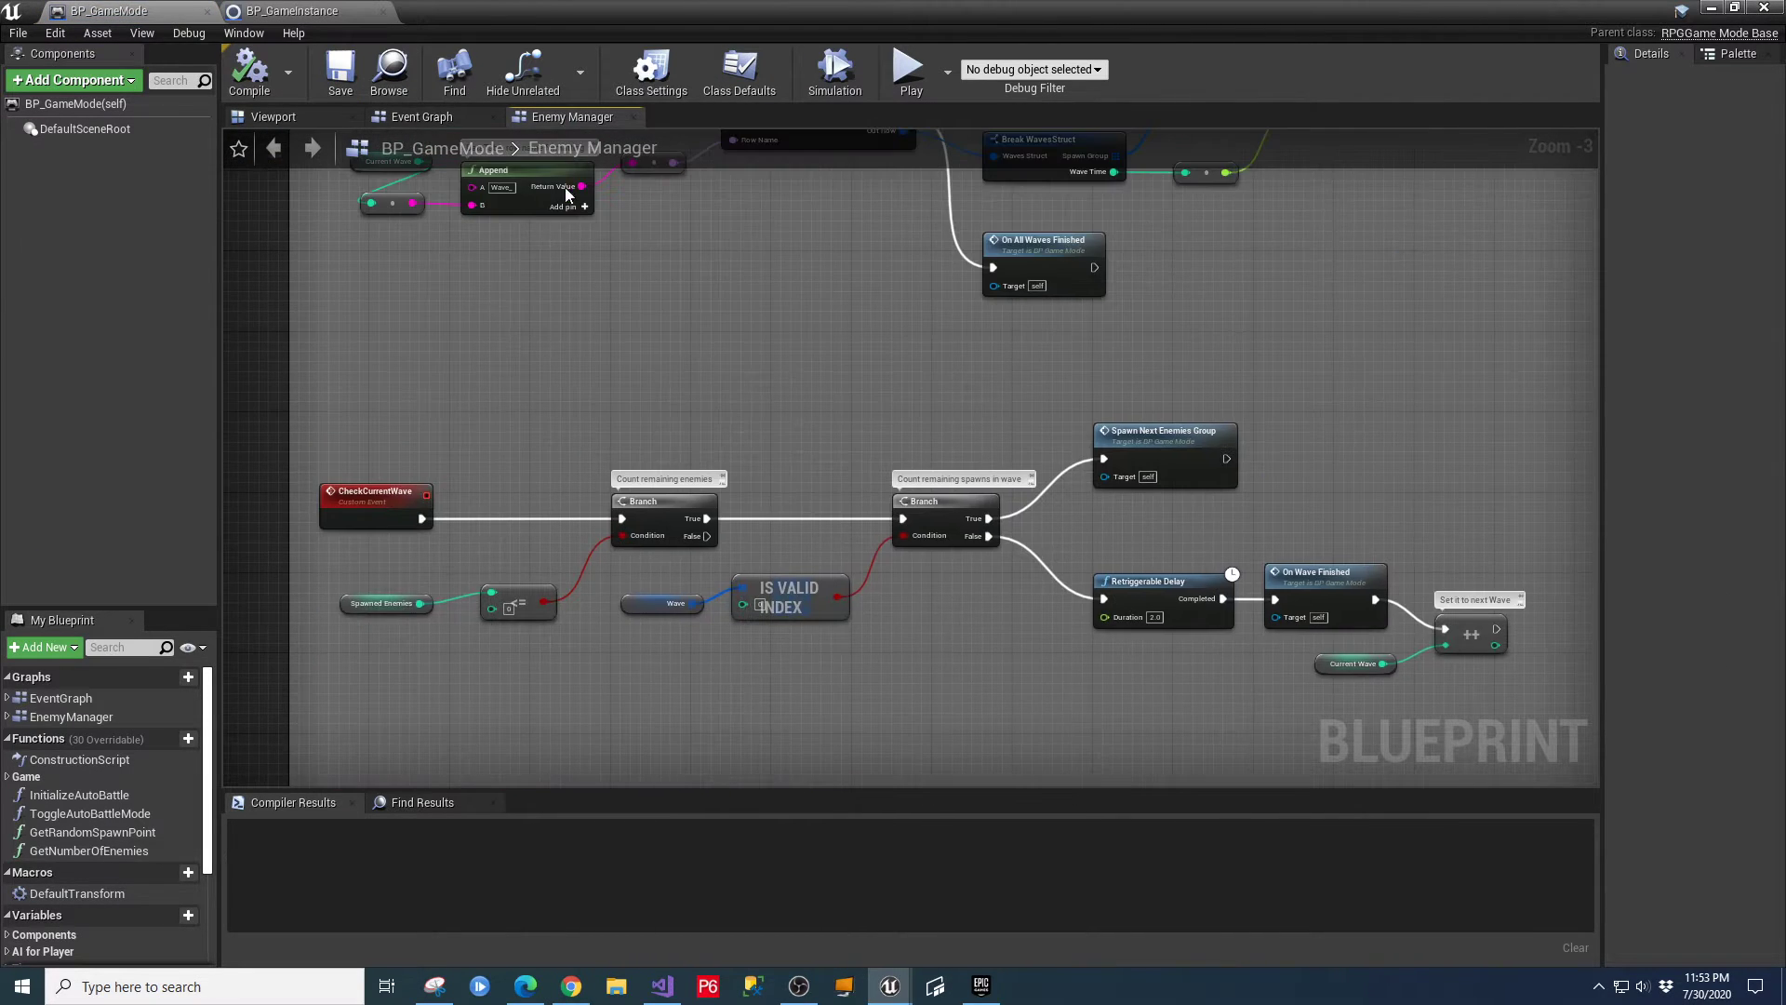
right_drag(625, 237, 621, 623)
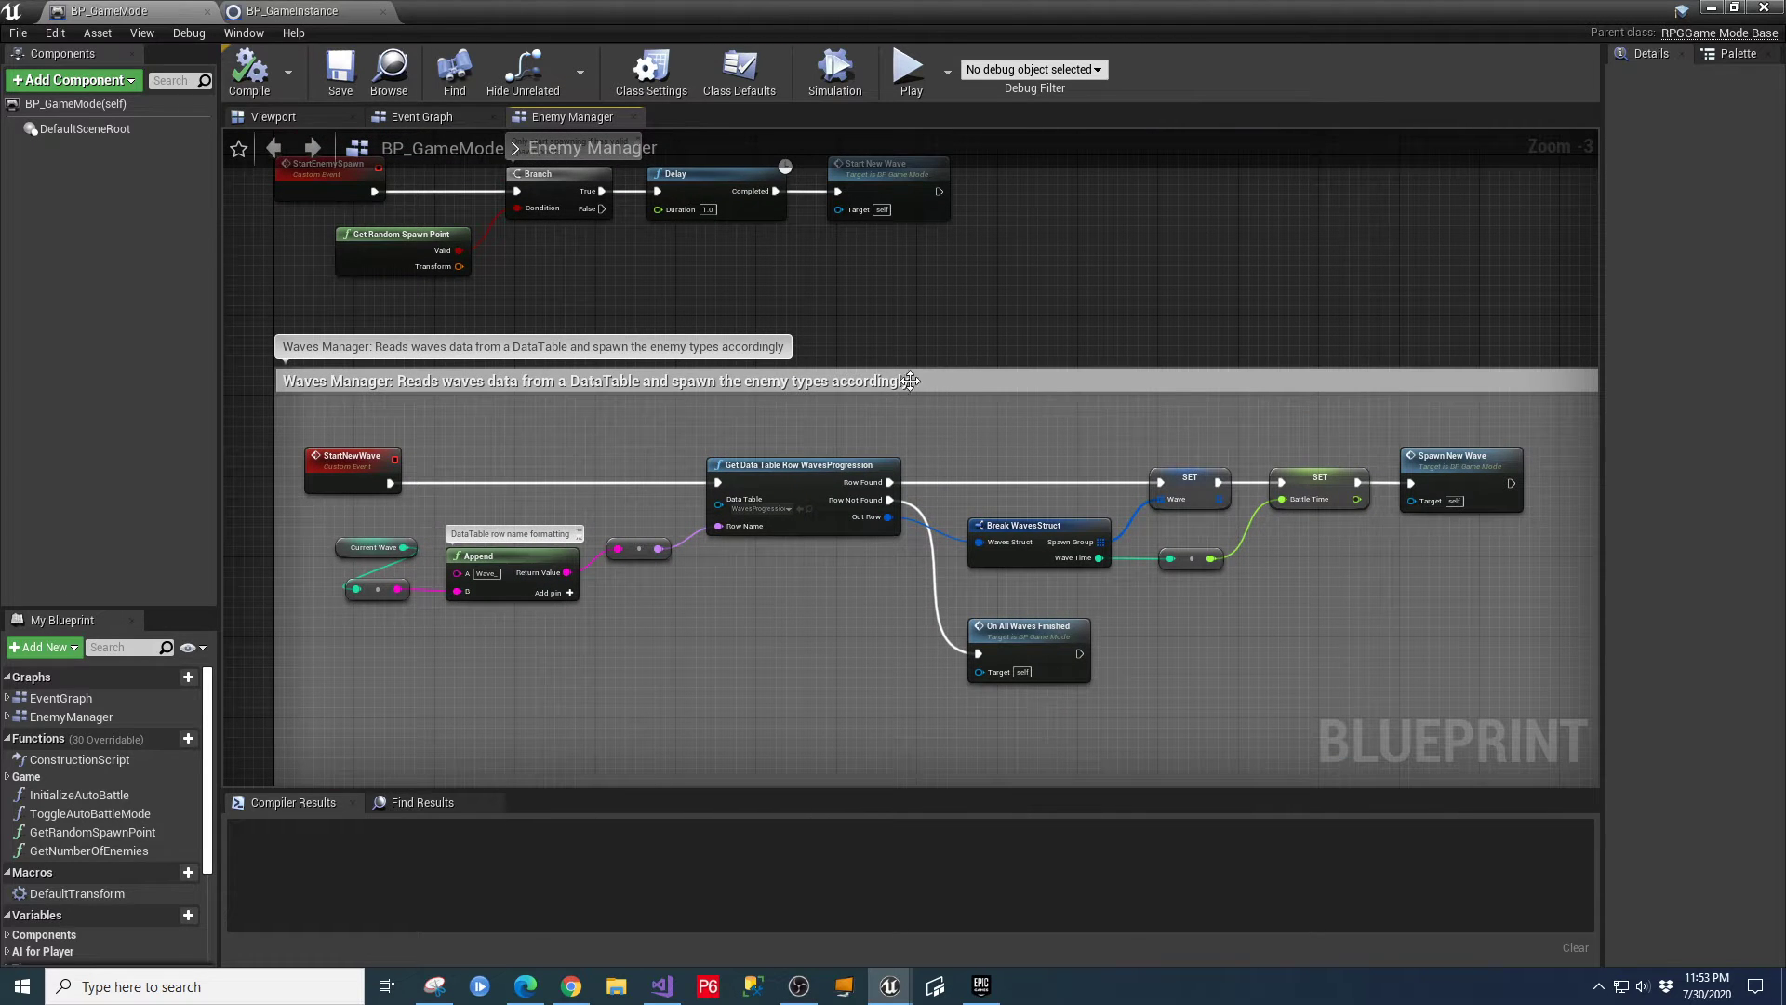
right_drag(954, 324, 1020, 662)
right_drag(1096, 390, 1060, 547)
right_drag(1106, 774, 1142, 441)
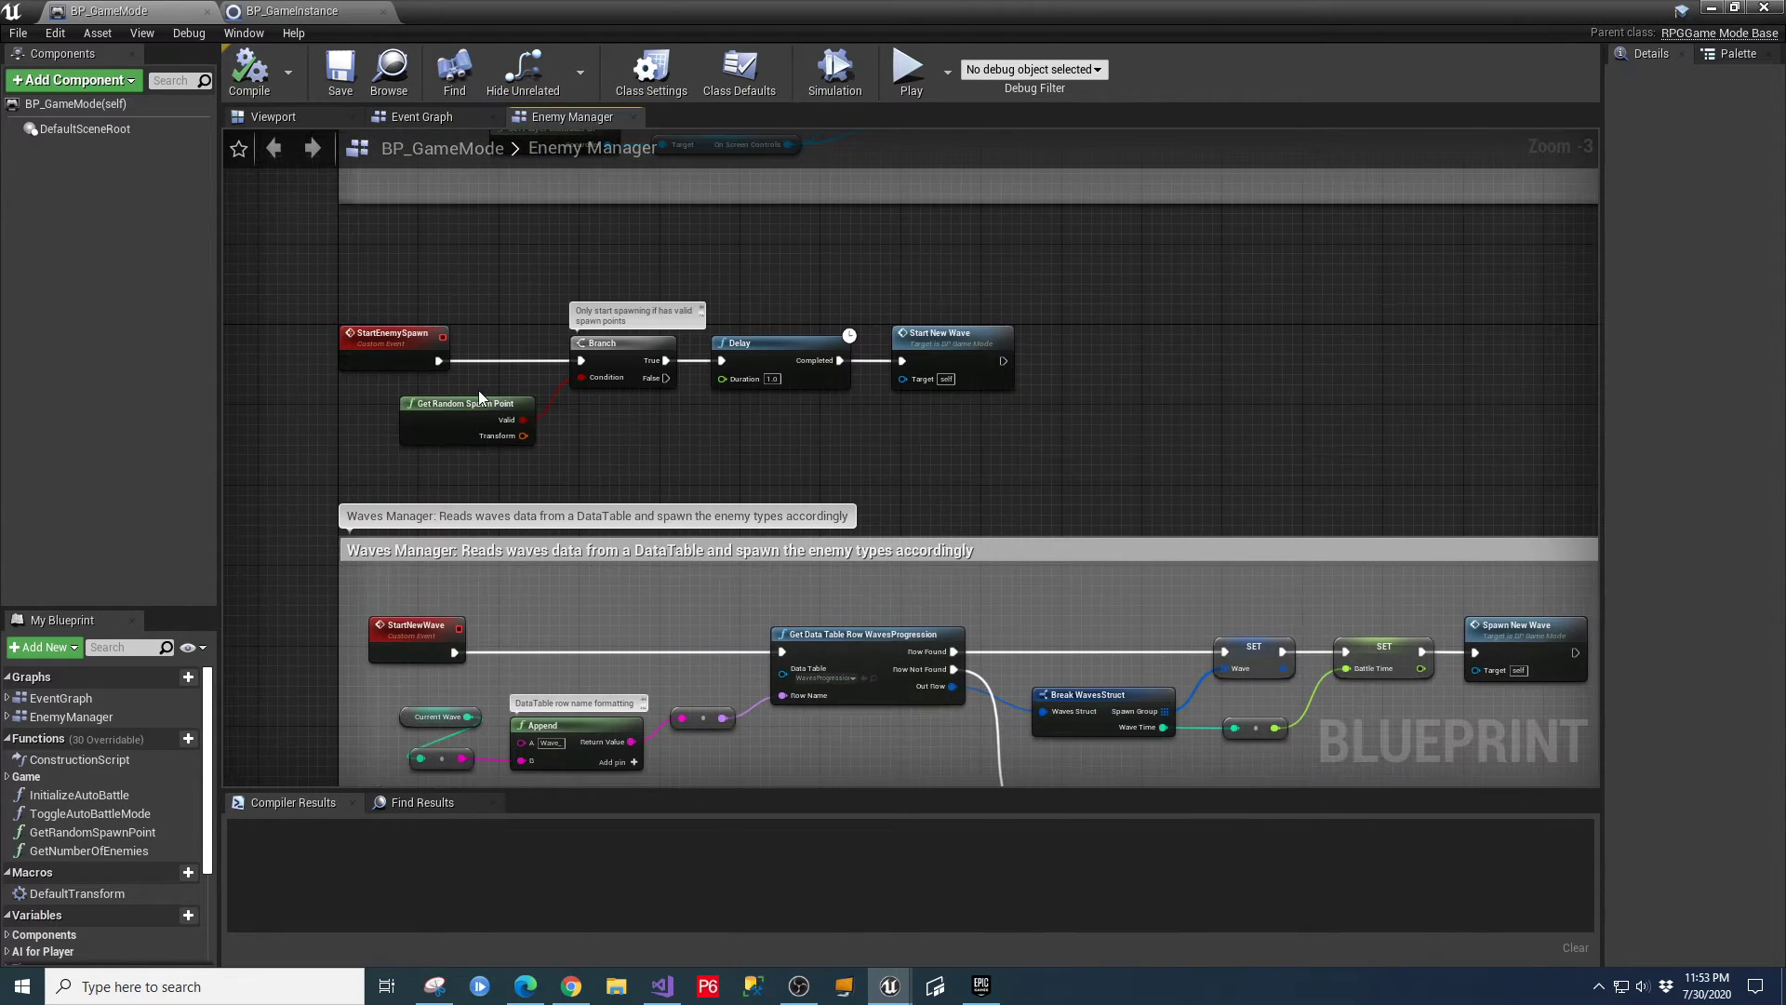
Follow the wave logic from StartNewWave through SpawnNewWave to the OnWaveFinished and OnAllWavesFinished events.
right_drag(1135, 633, 1093, 241)
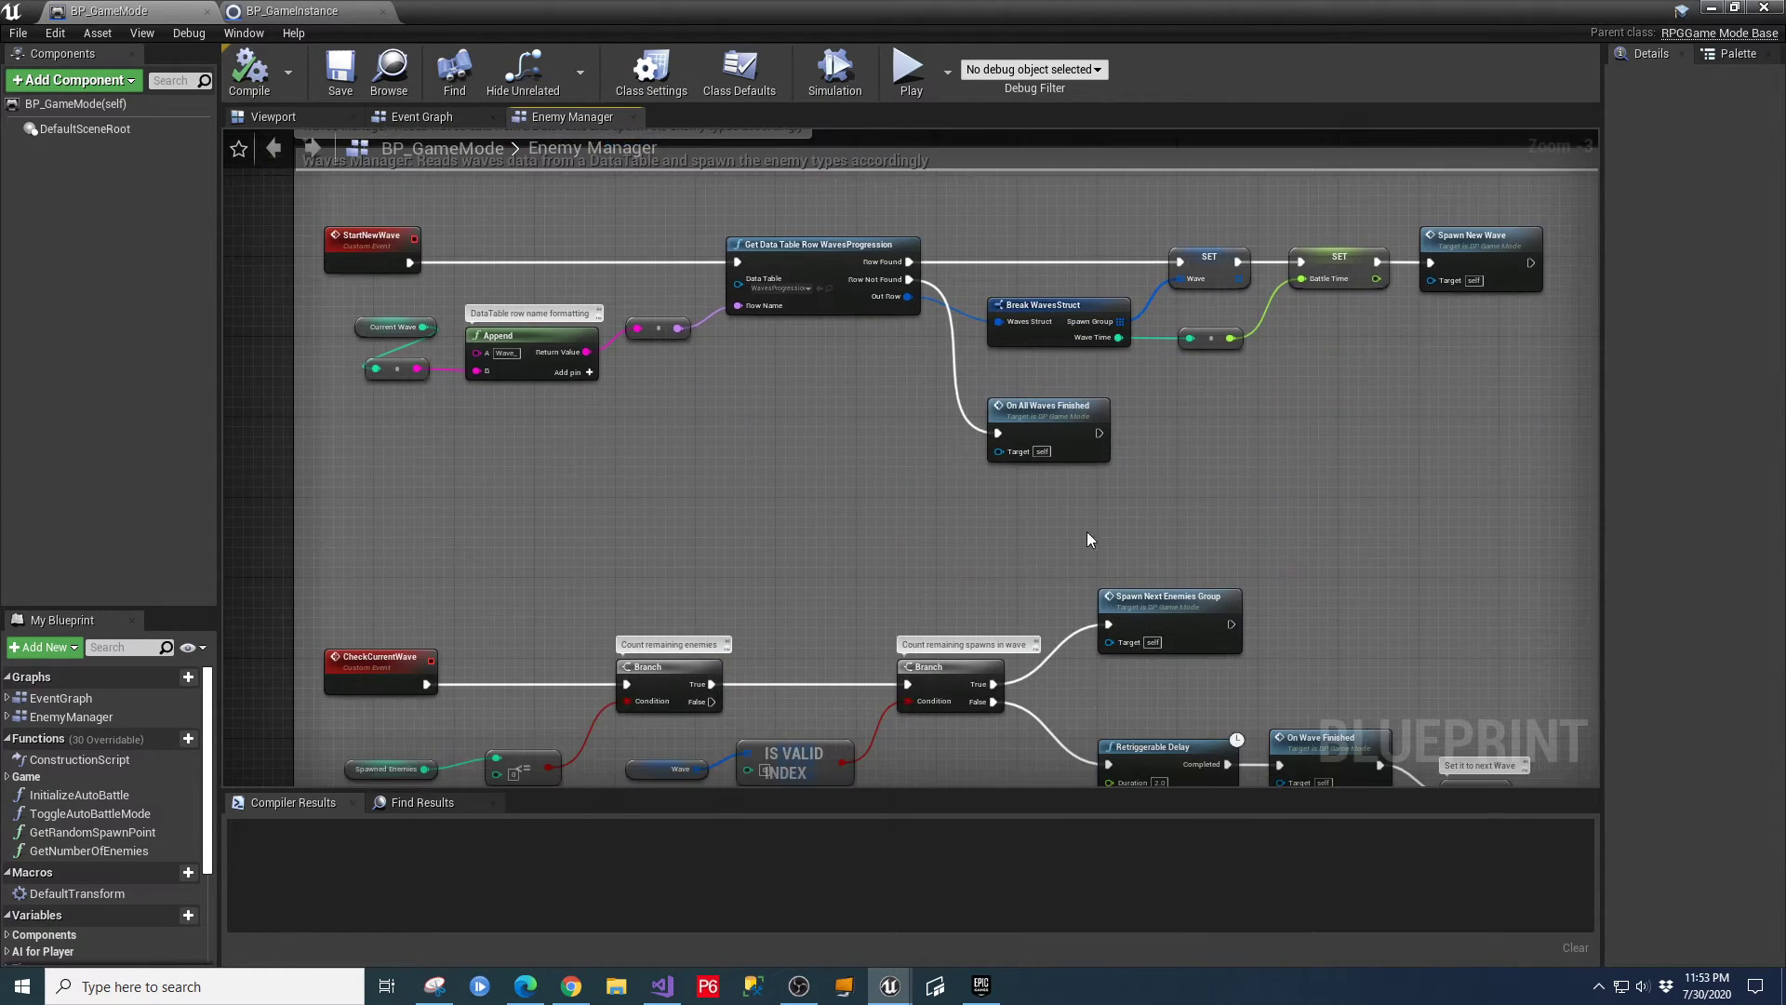
right_drag(1098, 562, 1153, 185)
right_drag(1392, 553, 1333, 379)
scroll(449, 428, up, 3)
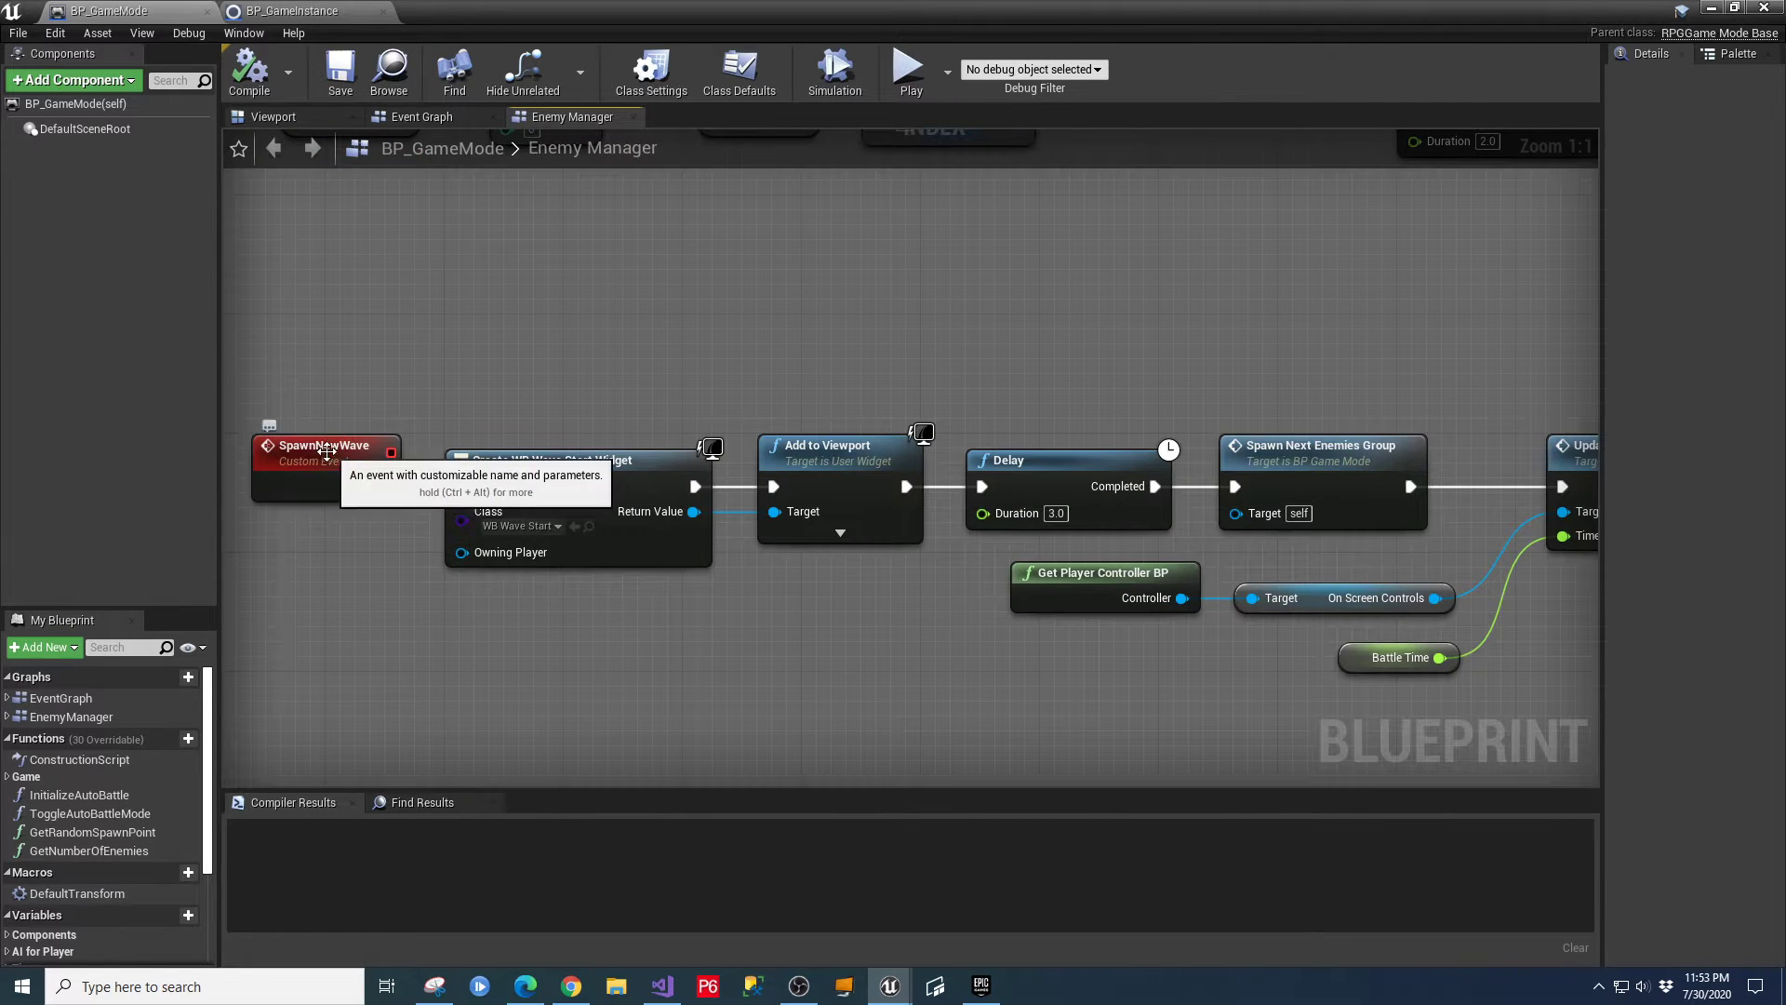
right_drag(916, 631, 1023, 230)
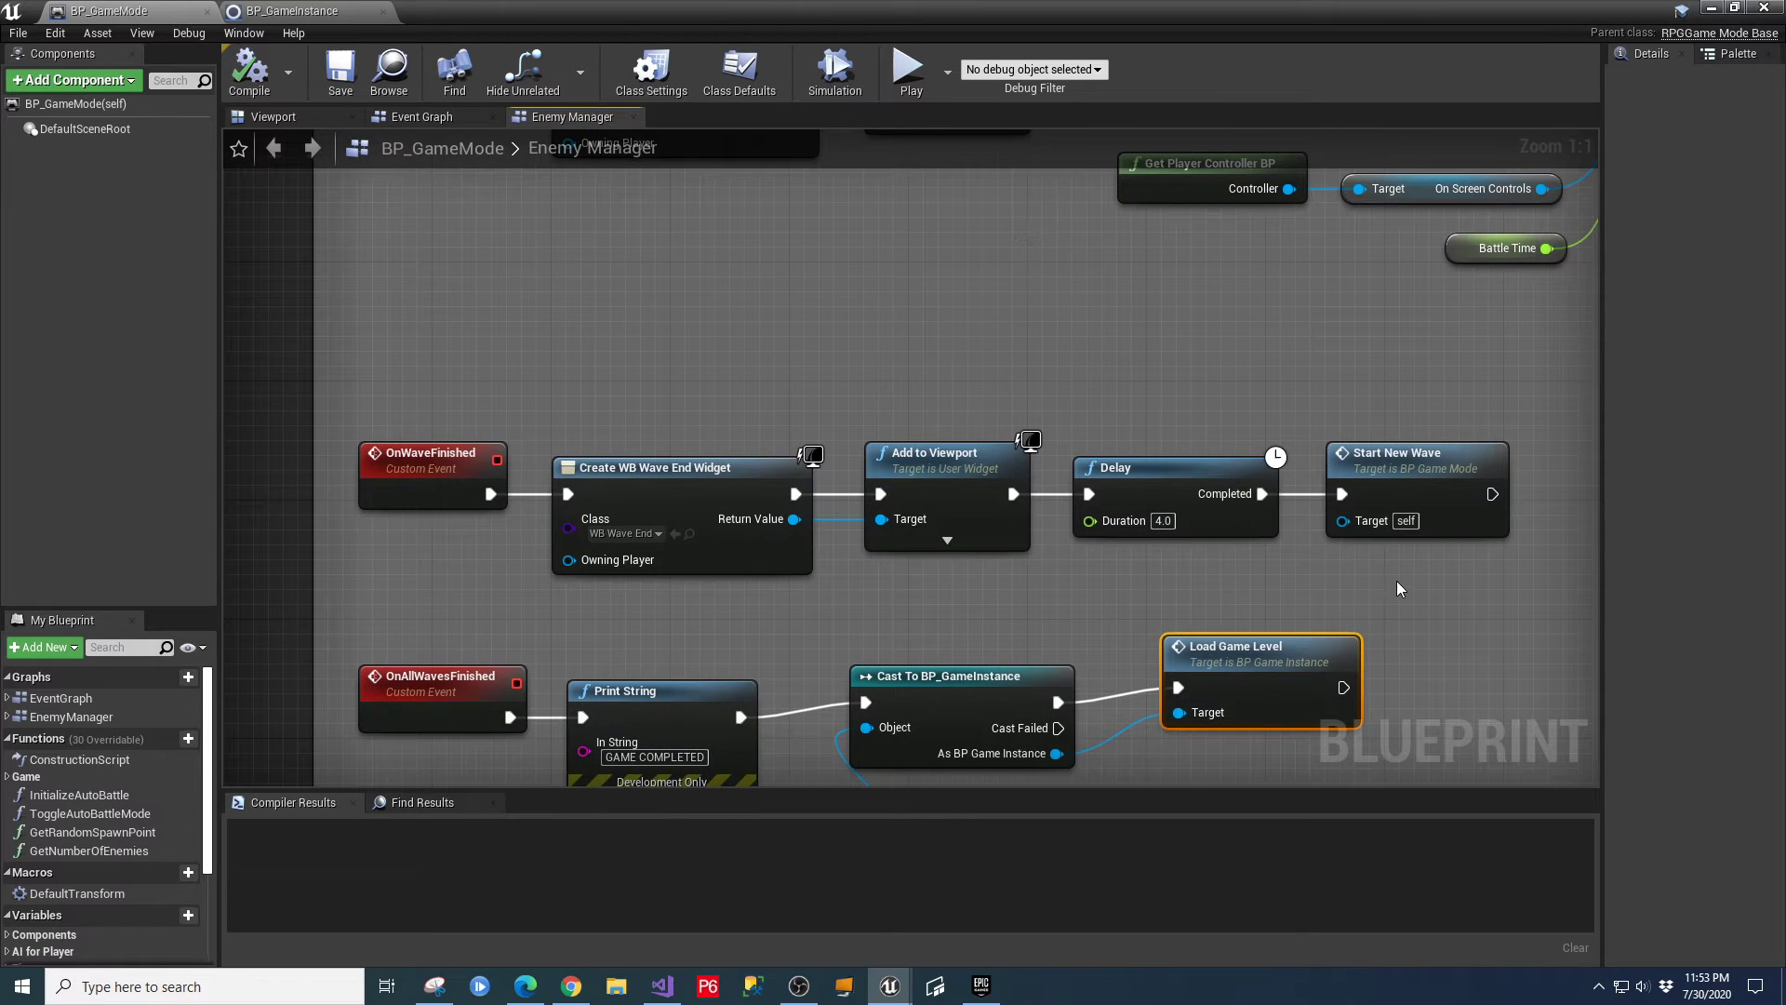
right_drag(1398, 588, 1400, 346)
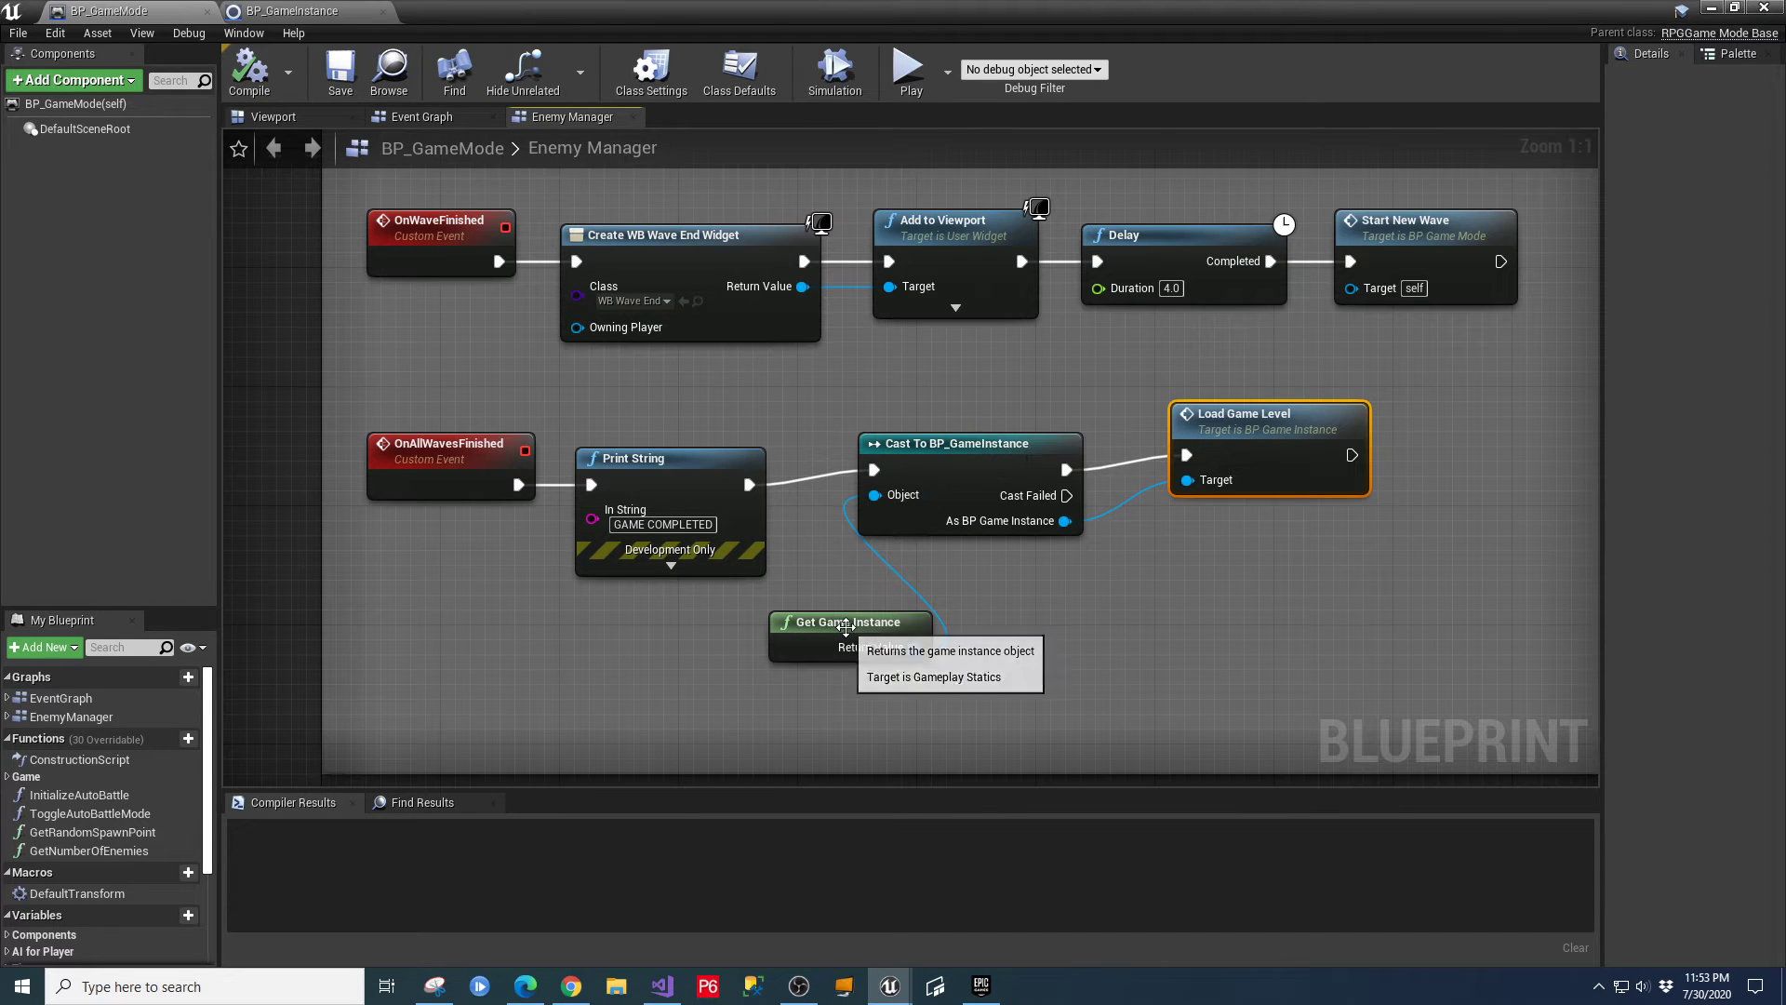
Inspect the Cast To BP_GameInstance node after OnAllWavesFinished and open the definition of Load Game Level to examine its level loading logic.
click(965, 451)
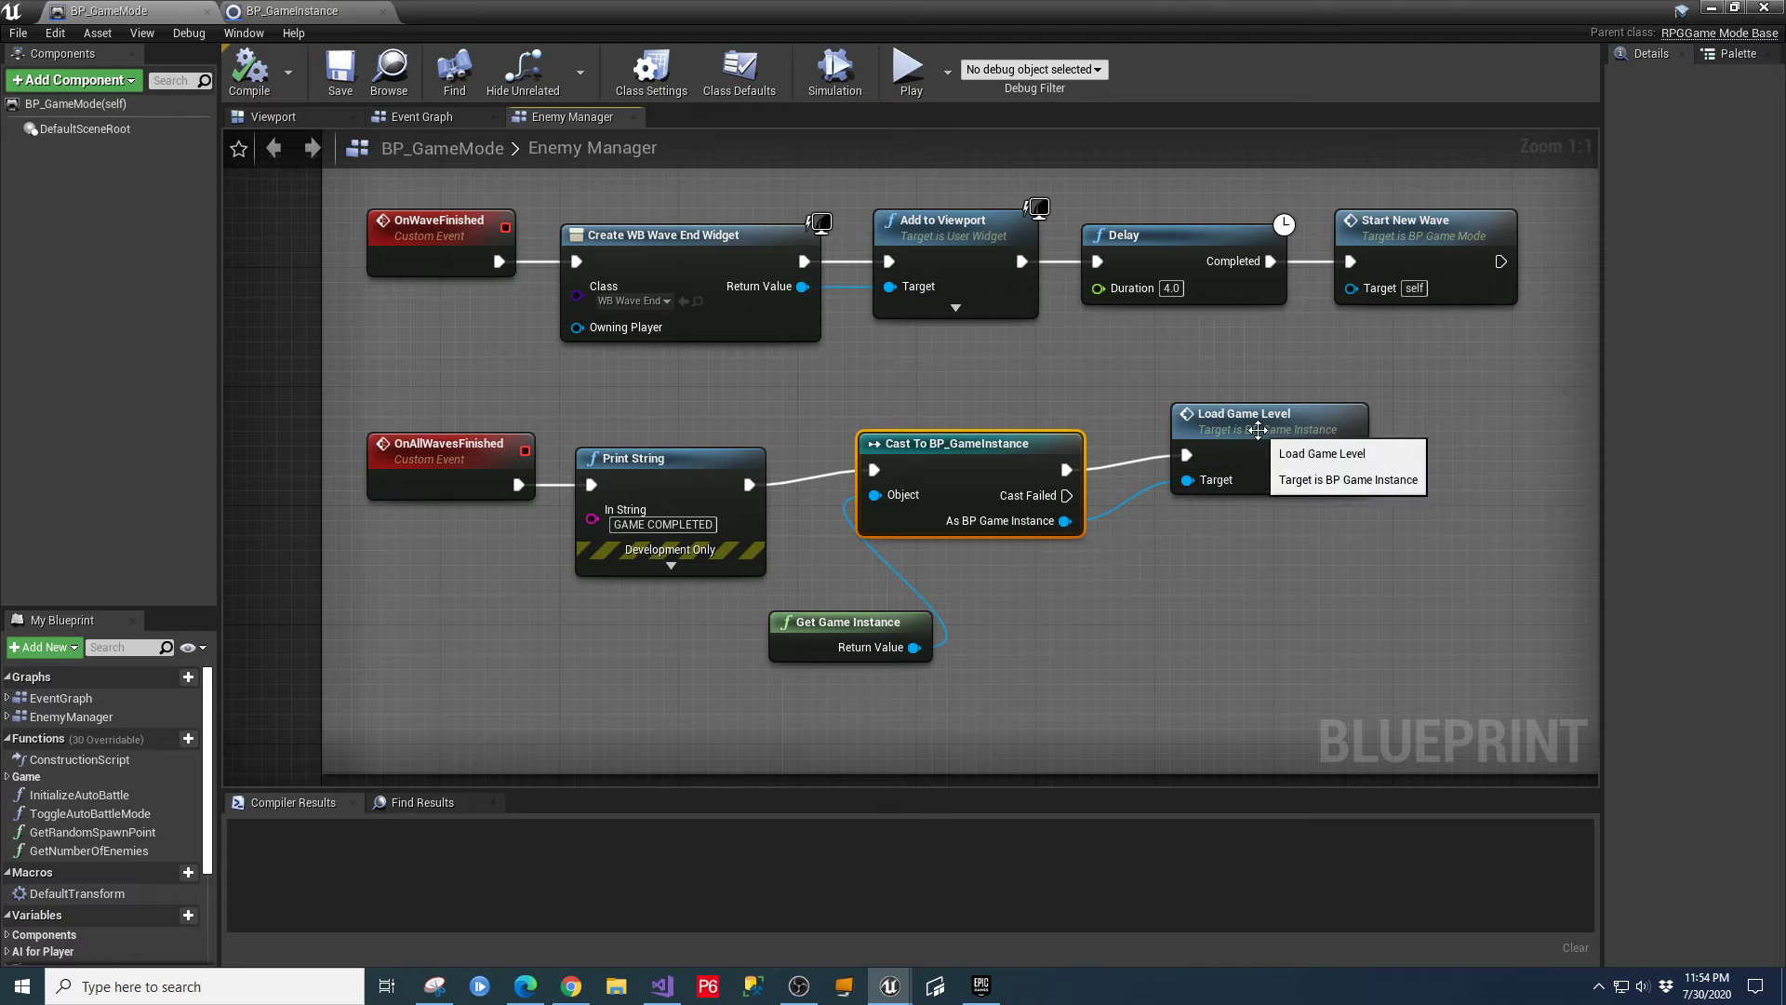
click(1251, 424)
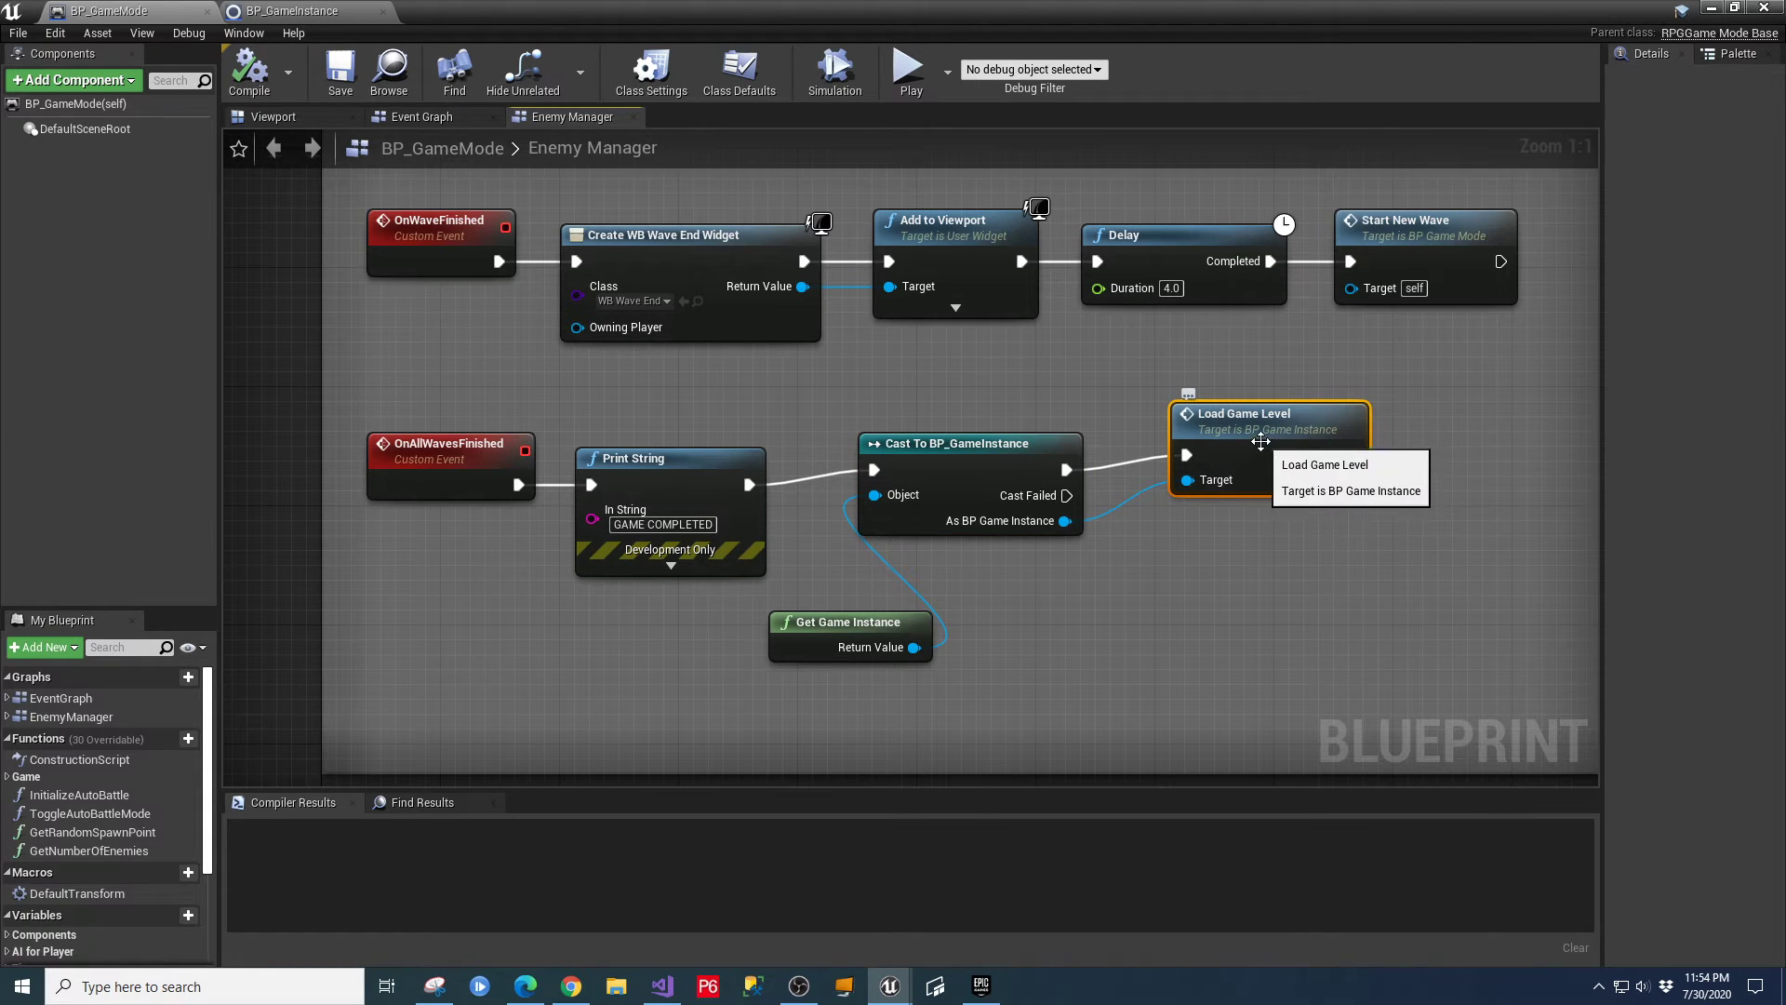
click(290, 11)
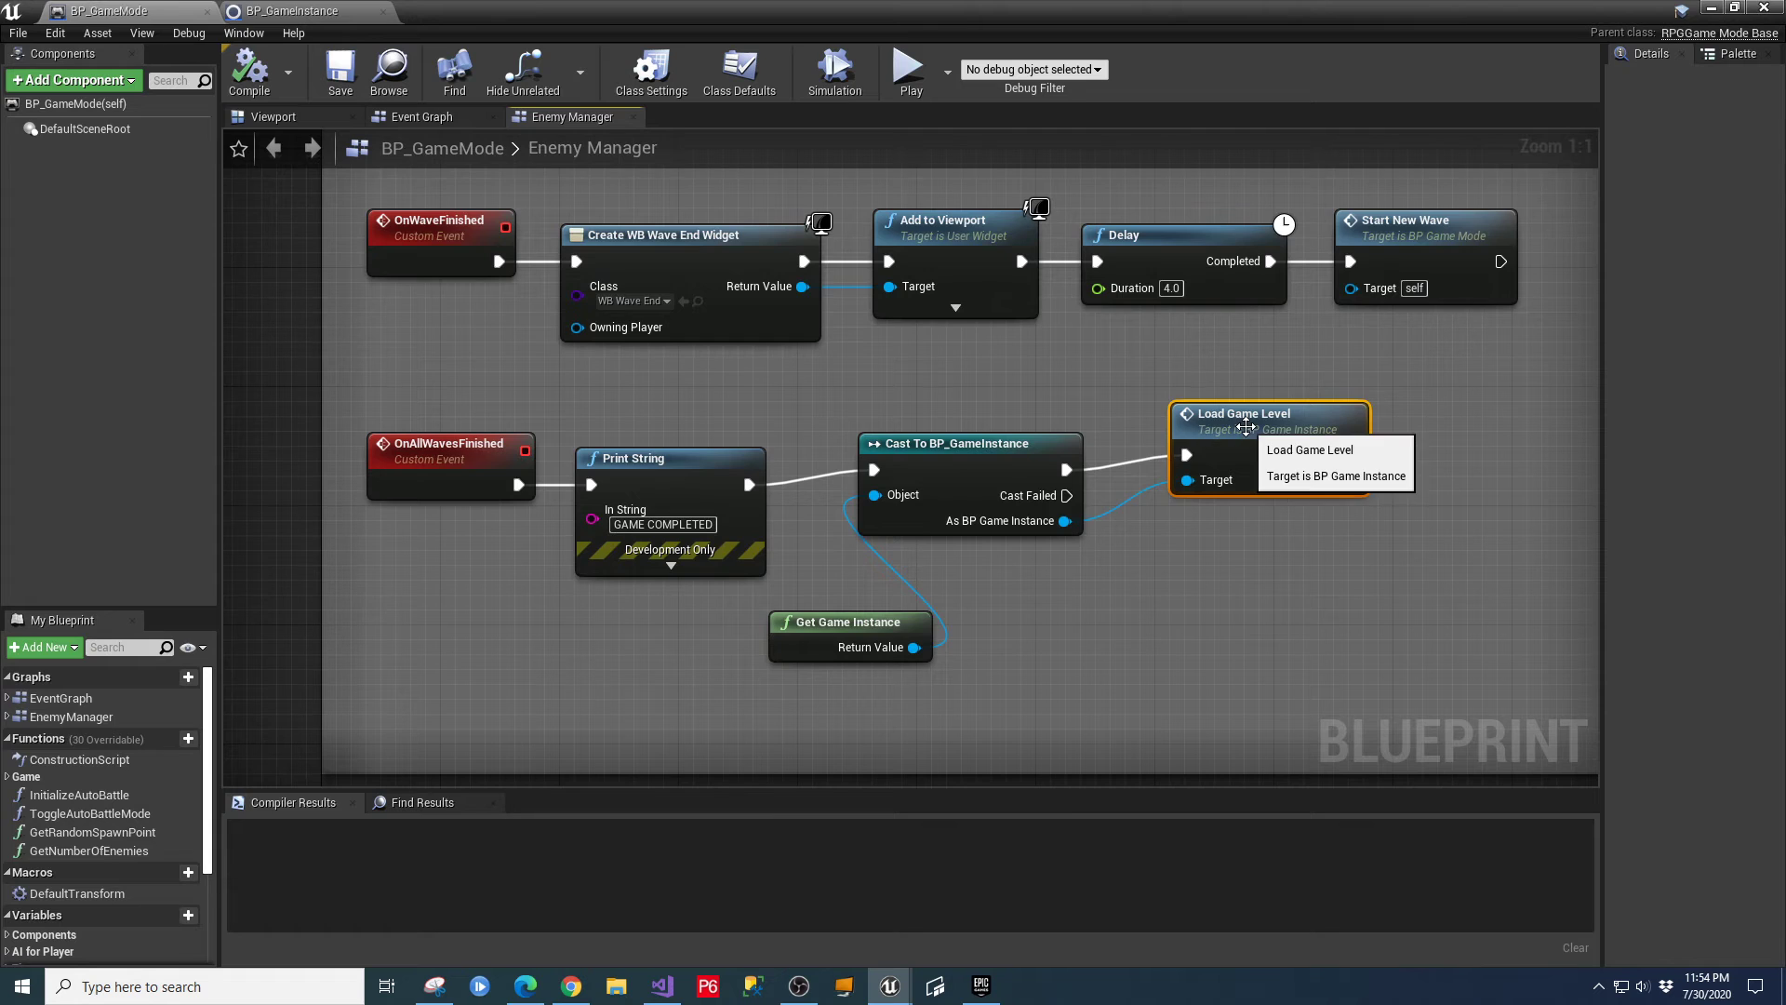
double_click(1247, 433)
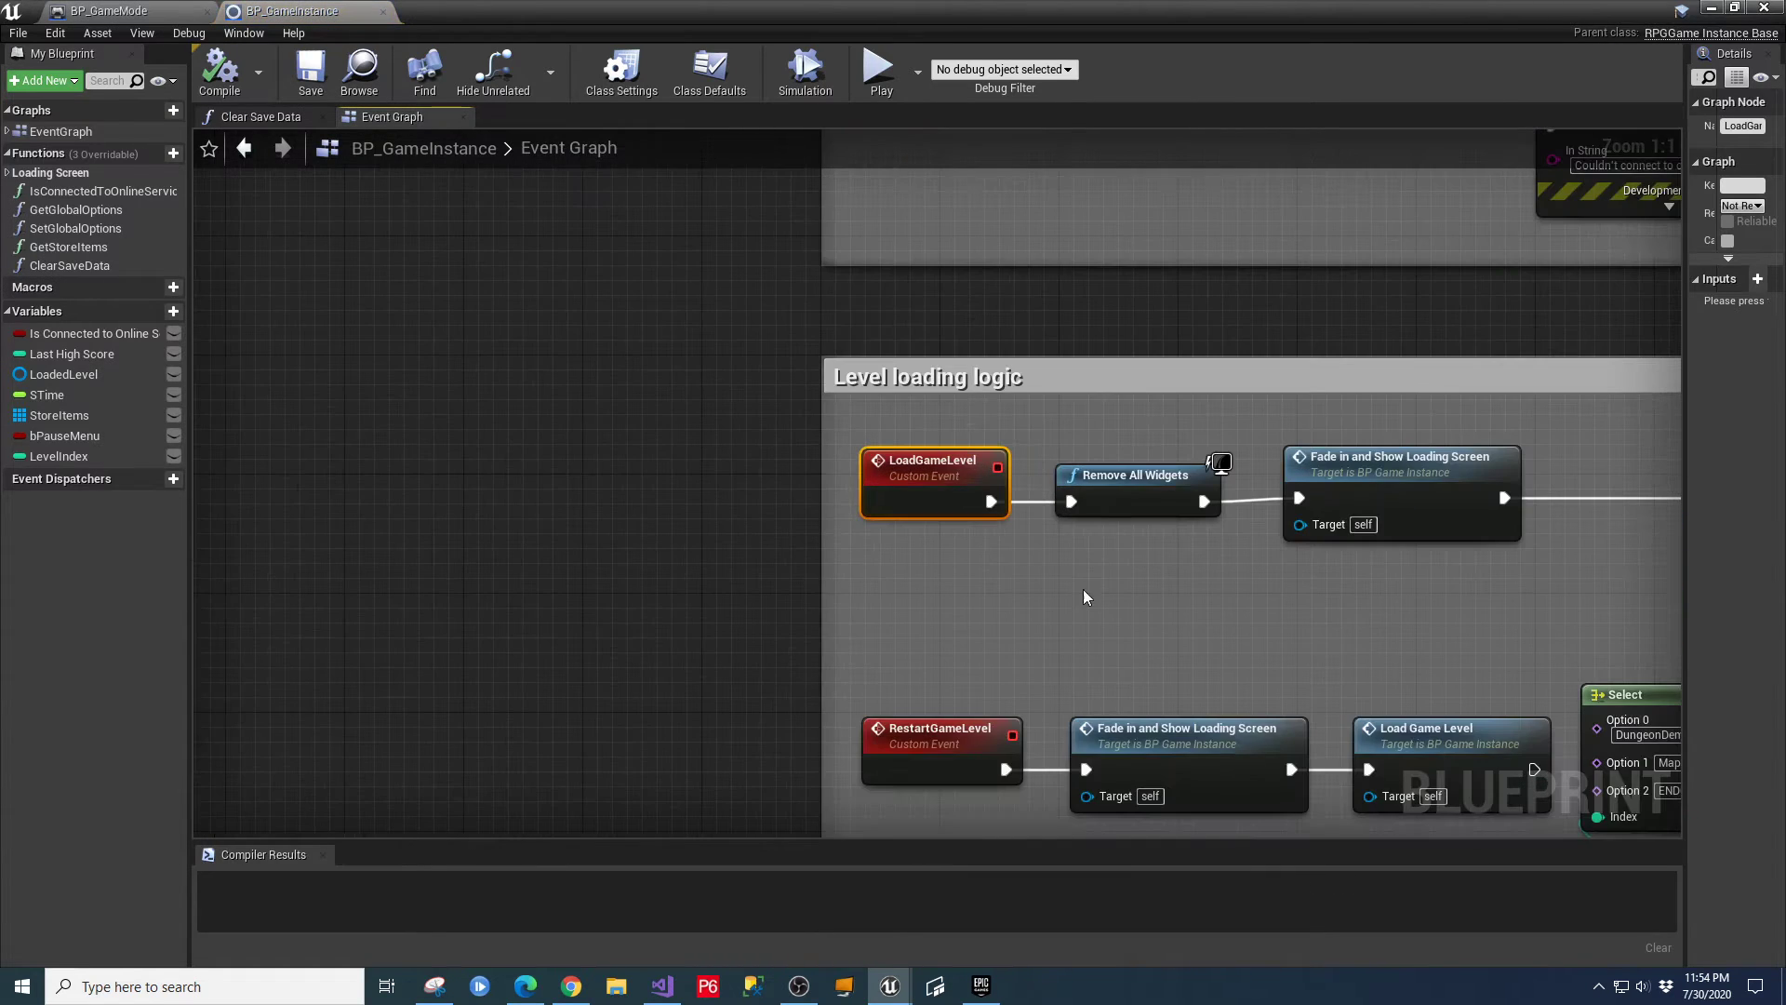
right_drag(1347, 601, 491, 438)
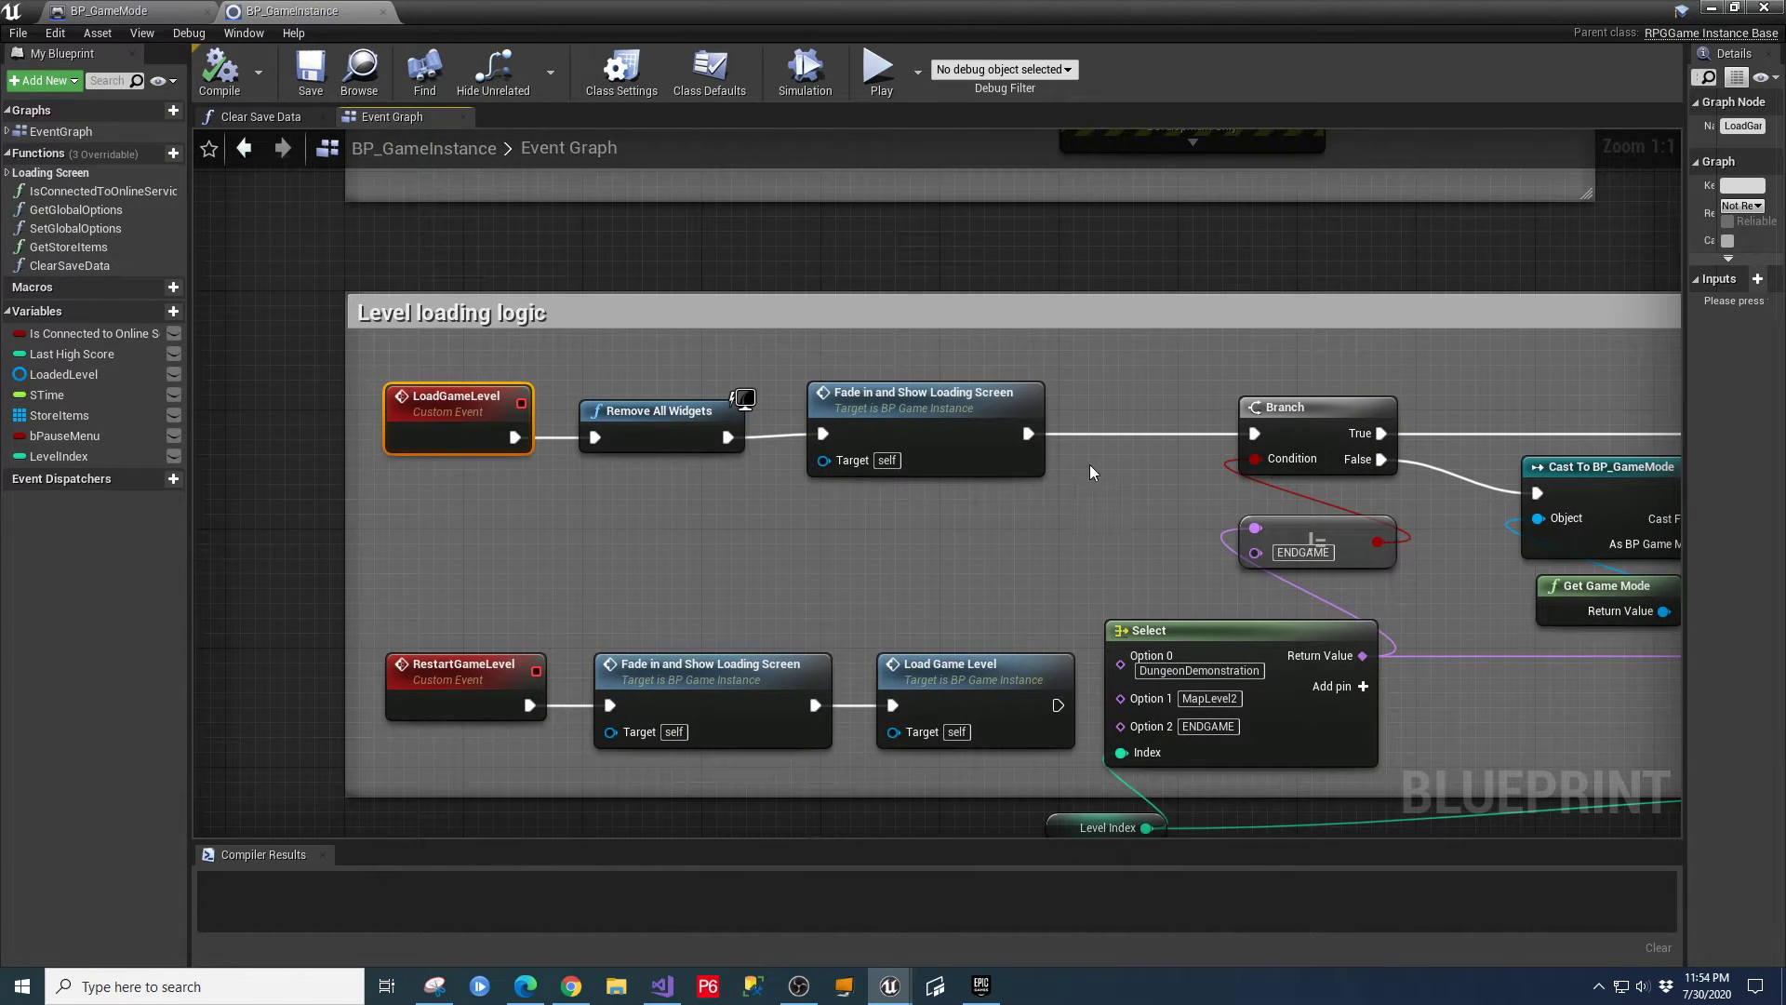
Follow the LoadGameLevel event in BP_GameInstance through the ENDGAME Branch and the level-name Select to the Game Over and Open Level nodes.
scroll(1393, 636, down, 1)
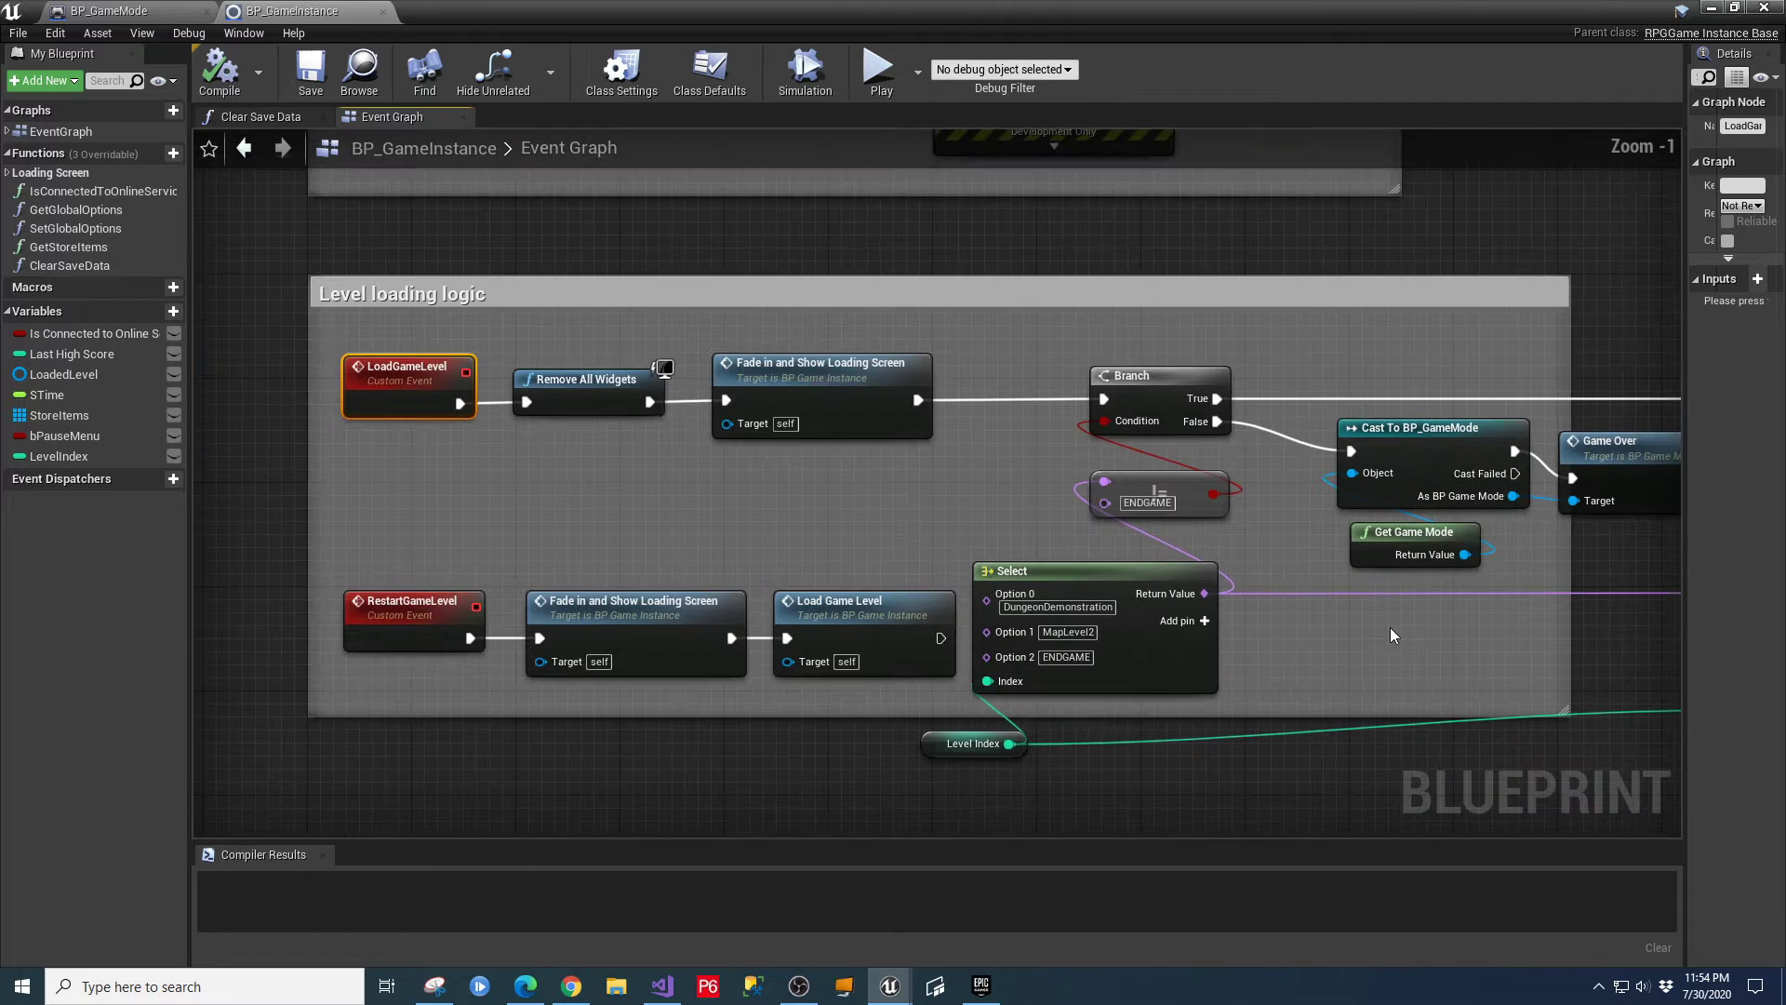
right_drag(1533, 549, 1453, 500)
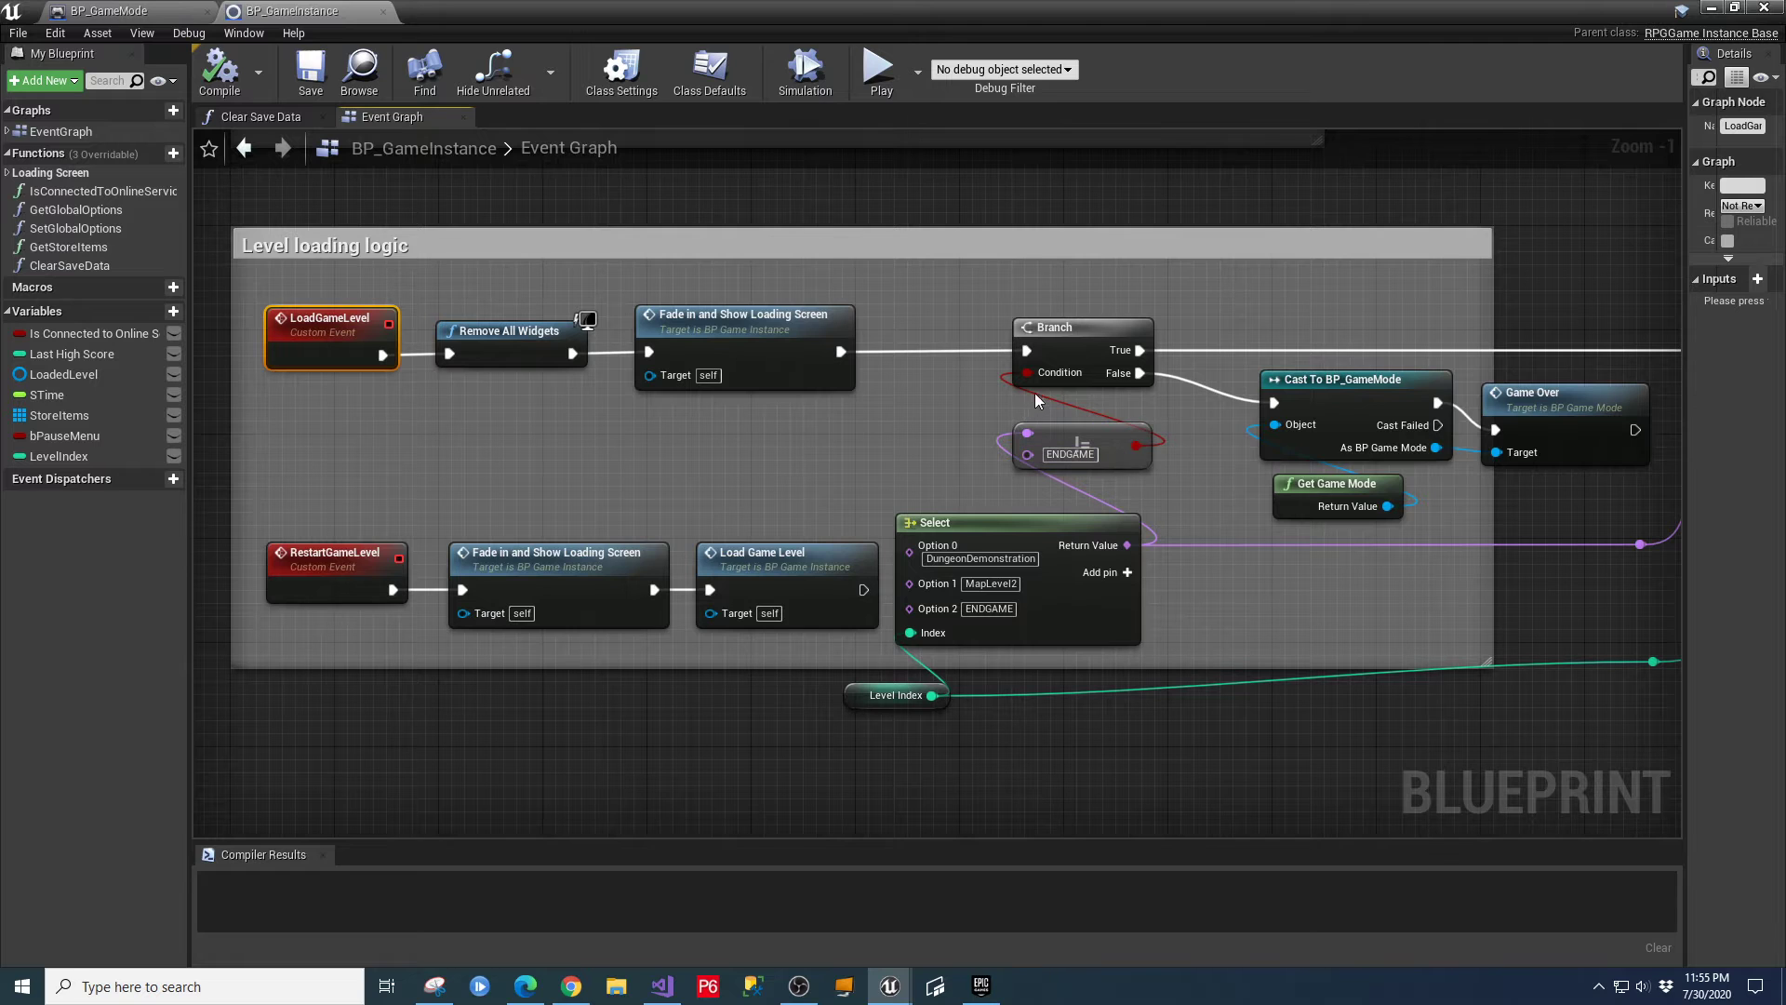
right_drag(1215, 527, 820, 520)
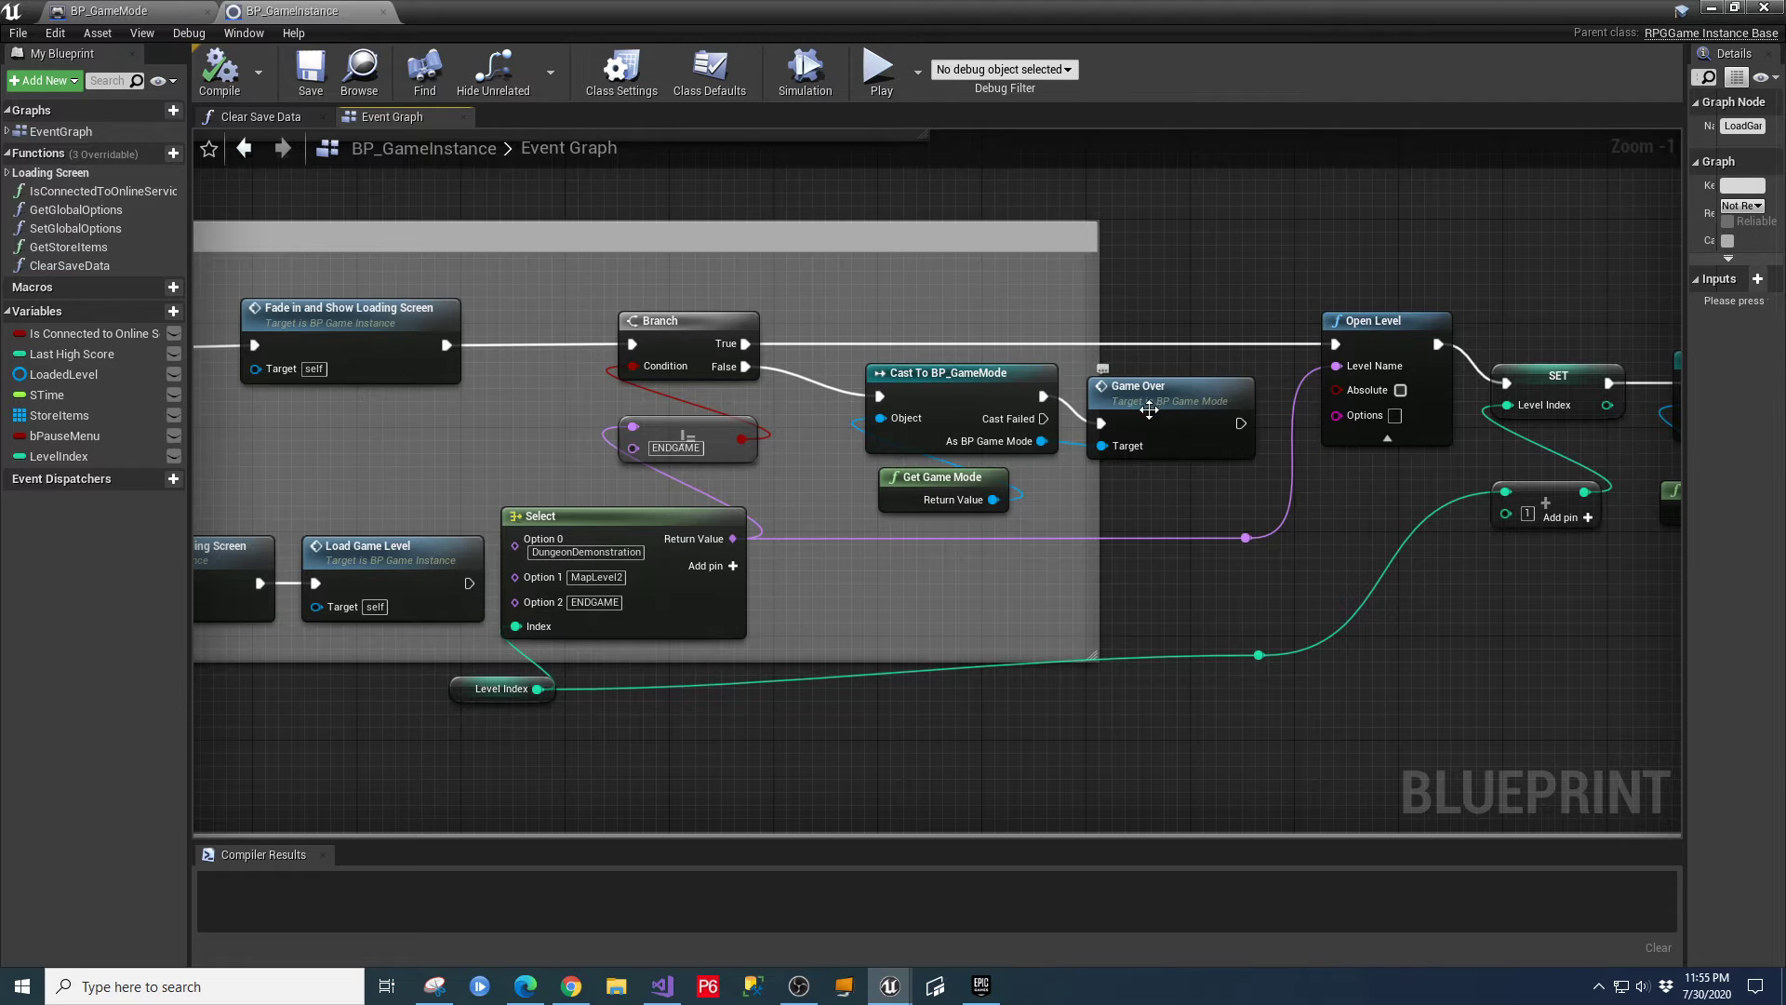
Review the wave logic in BP_GameMode's Enemy Manager graph, from OnAllWavesFinished back up to the data table lookup.
click(121, 11)
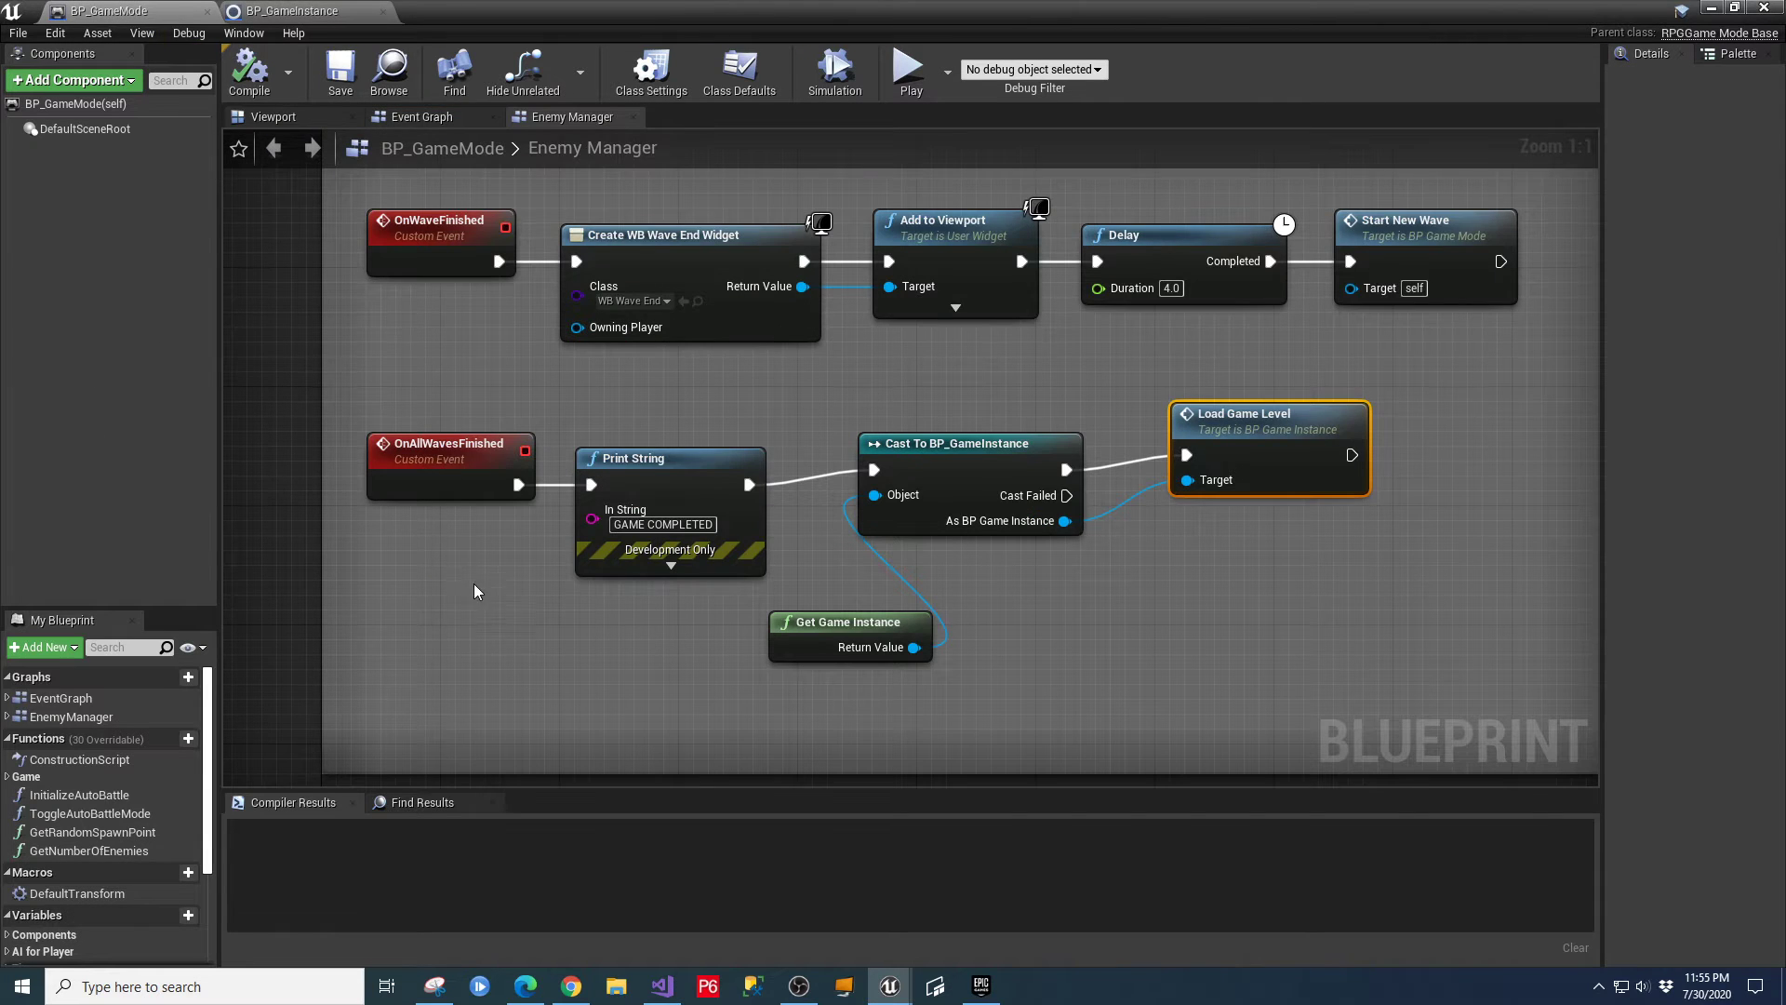
scroll(500, 599, down, 4)
right_drag(1070, 406, 1102, 753)
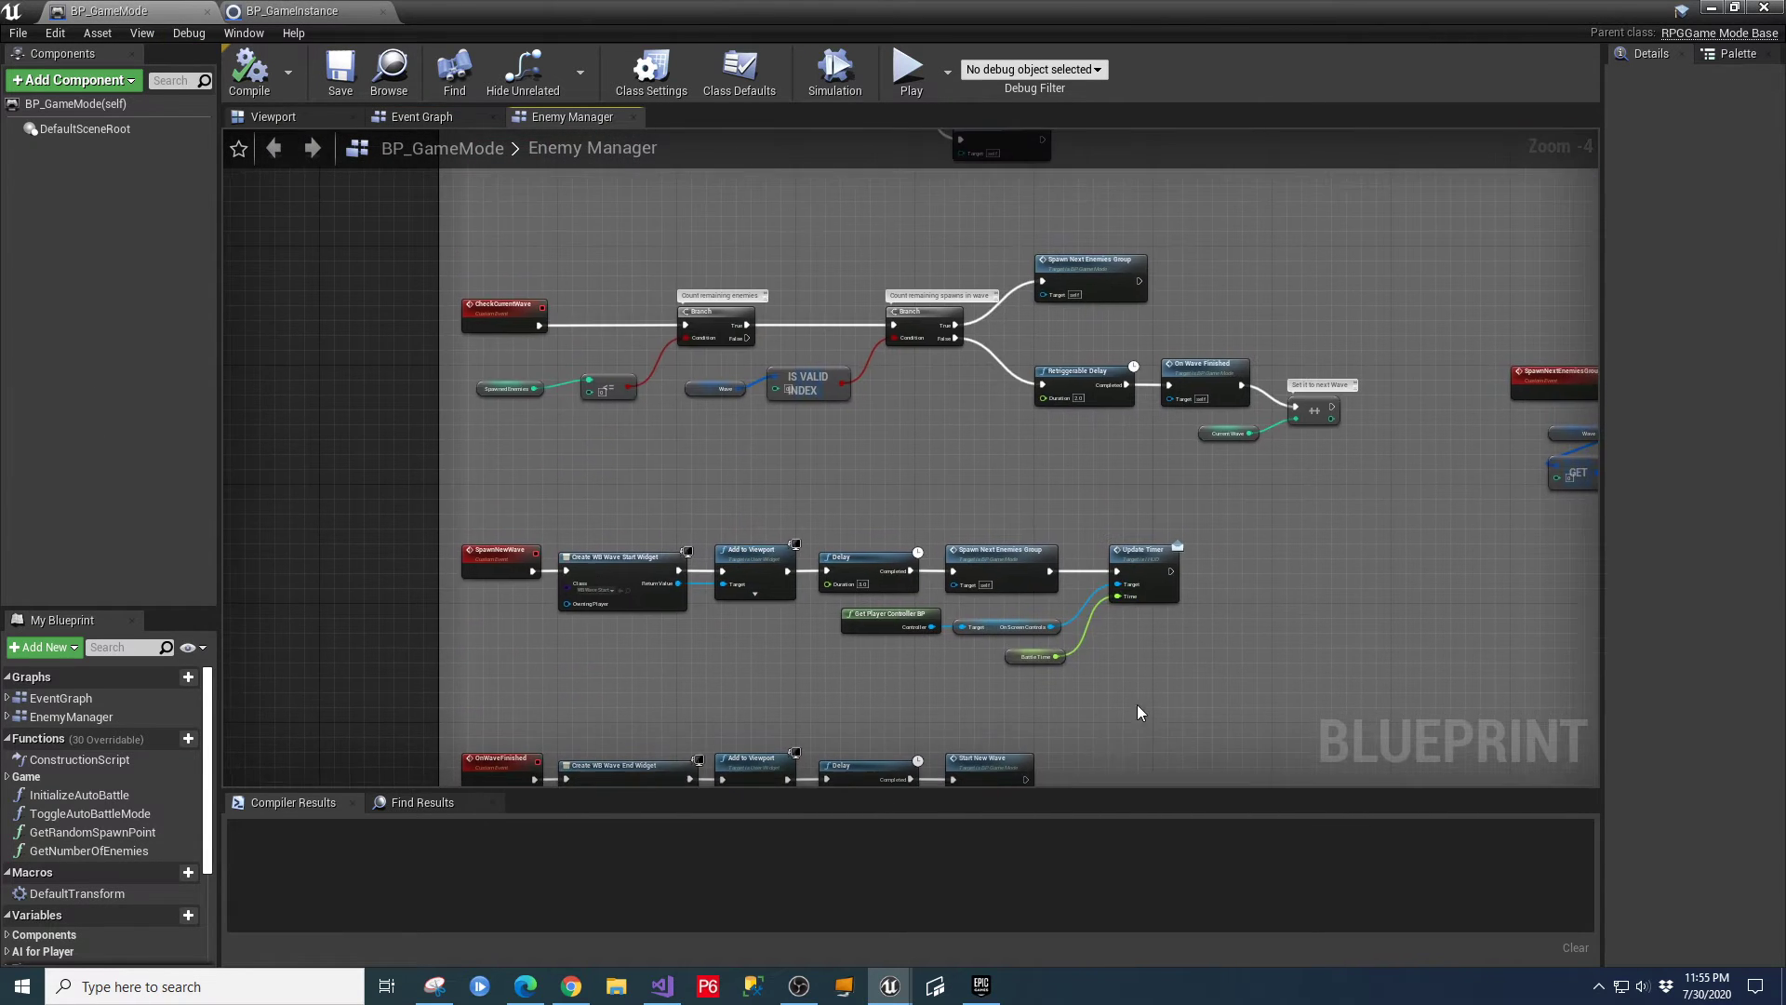
right_drag(1291, 559, 919, 319)
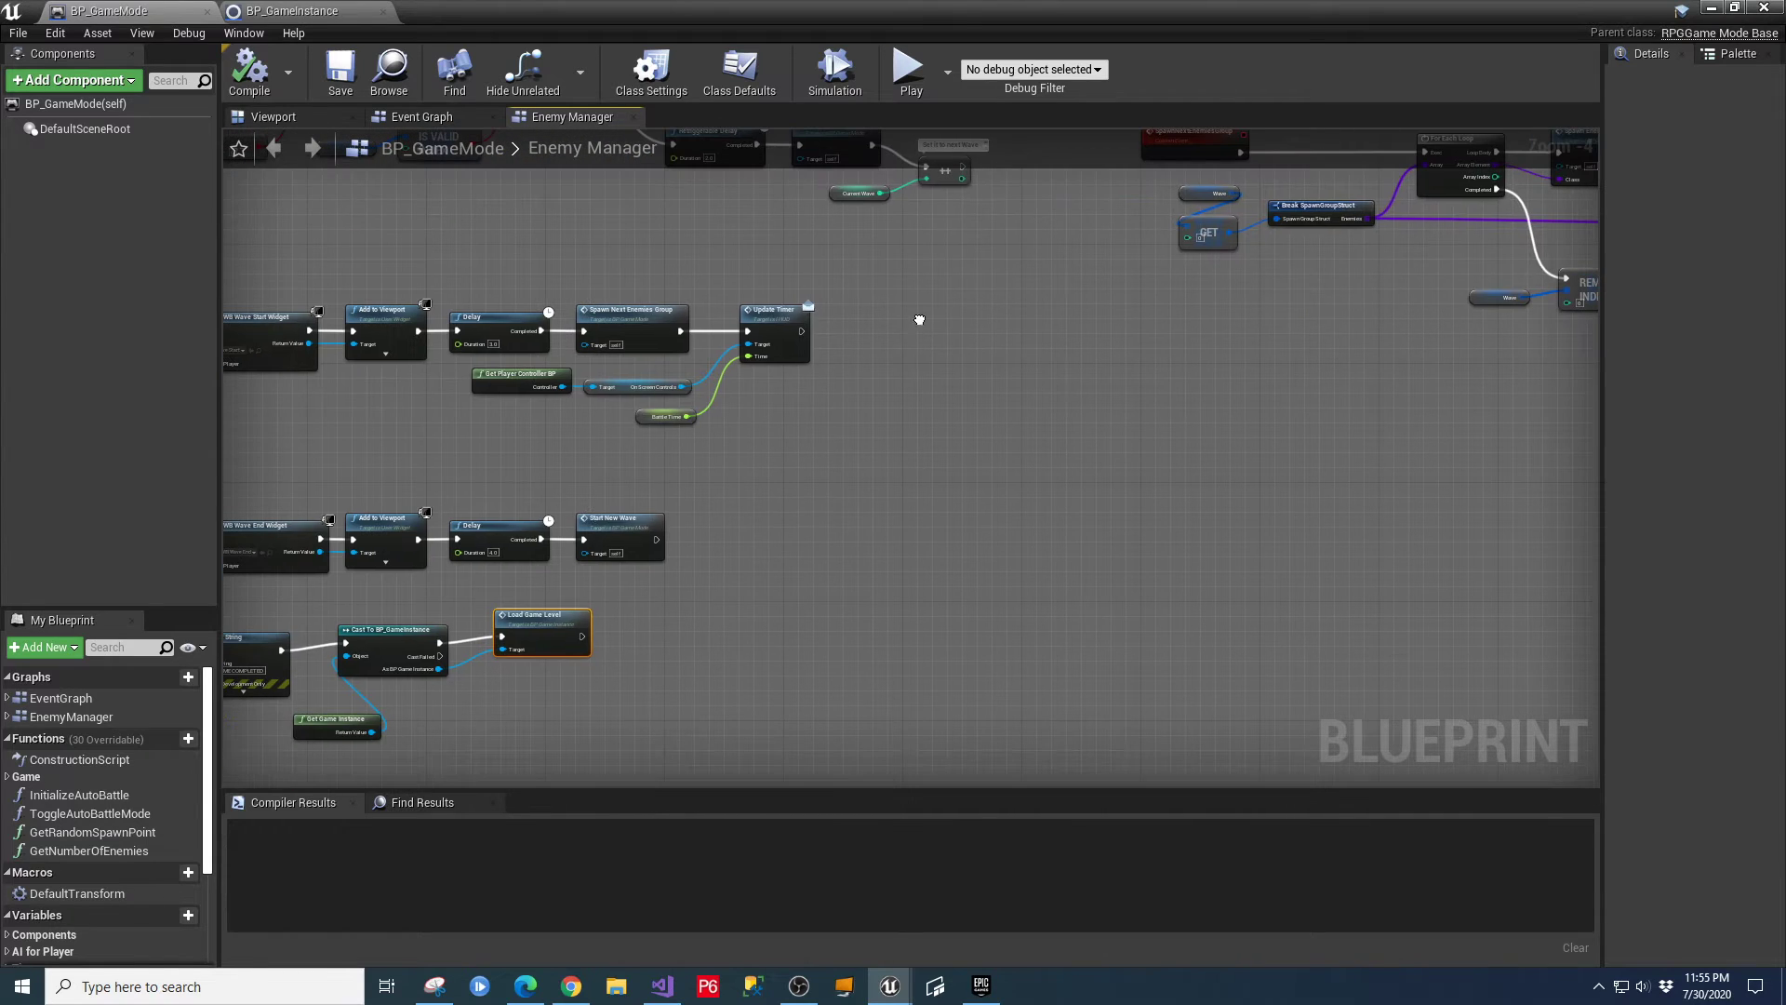
right_drag(862, 486, 881, 671)
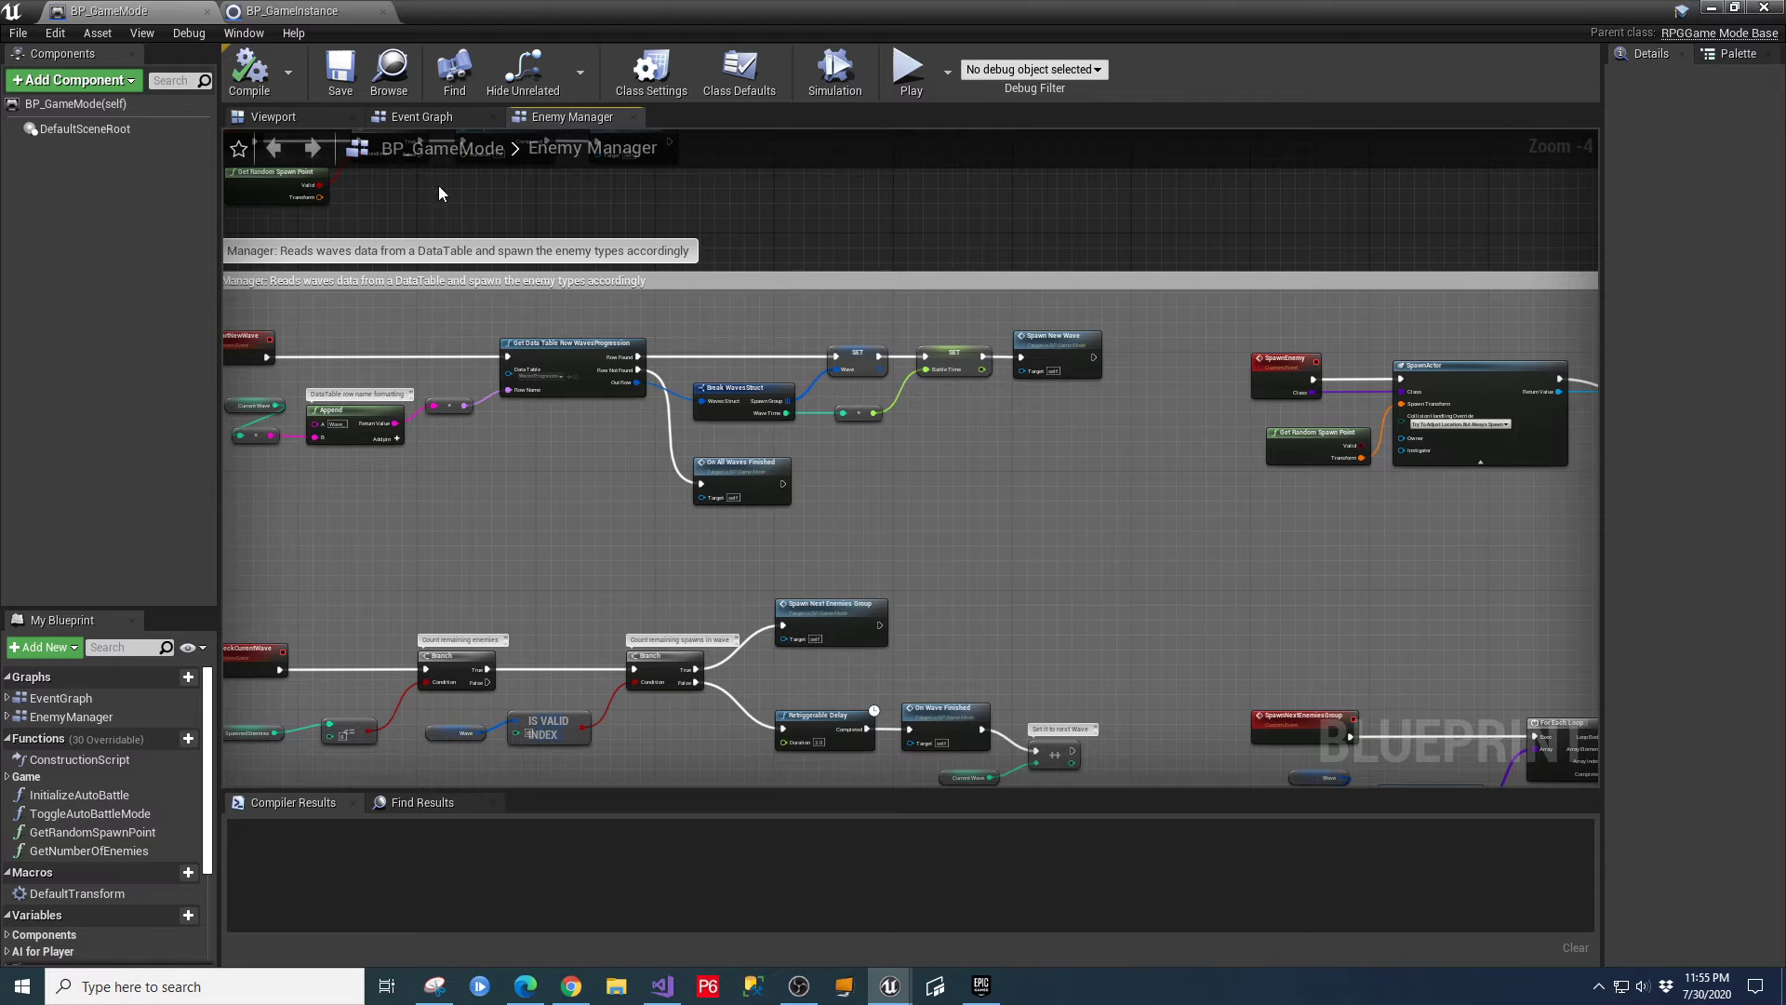
Open the definition of BP_GameInstance's Game Over node and follow its process through to Set Input Mode UI Only.
click(291, 11)
right_drag(1314, 698, 1223, 703)
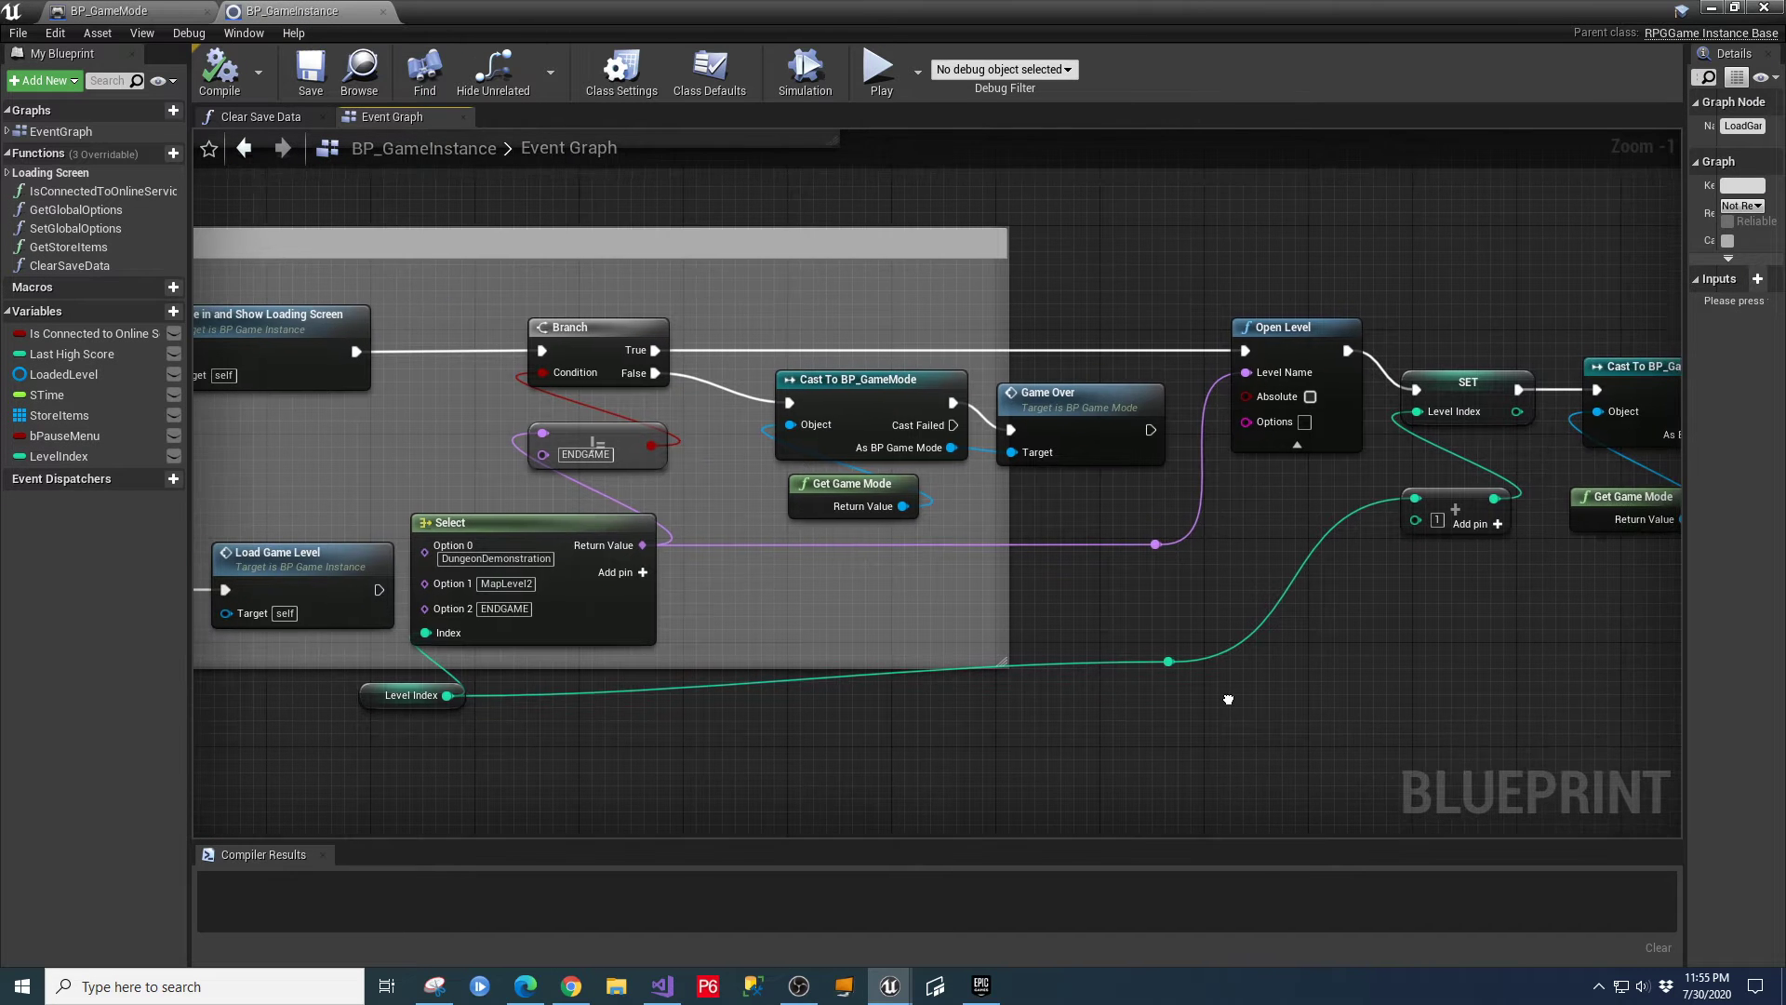
double_click(1057, 400)
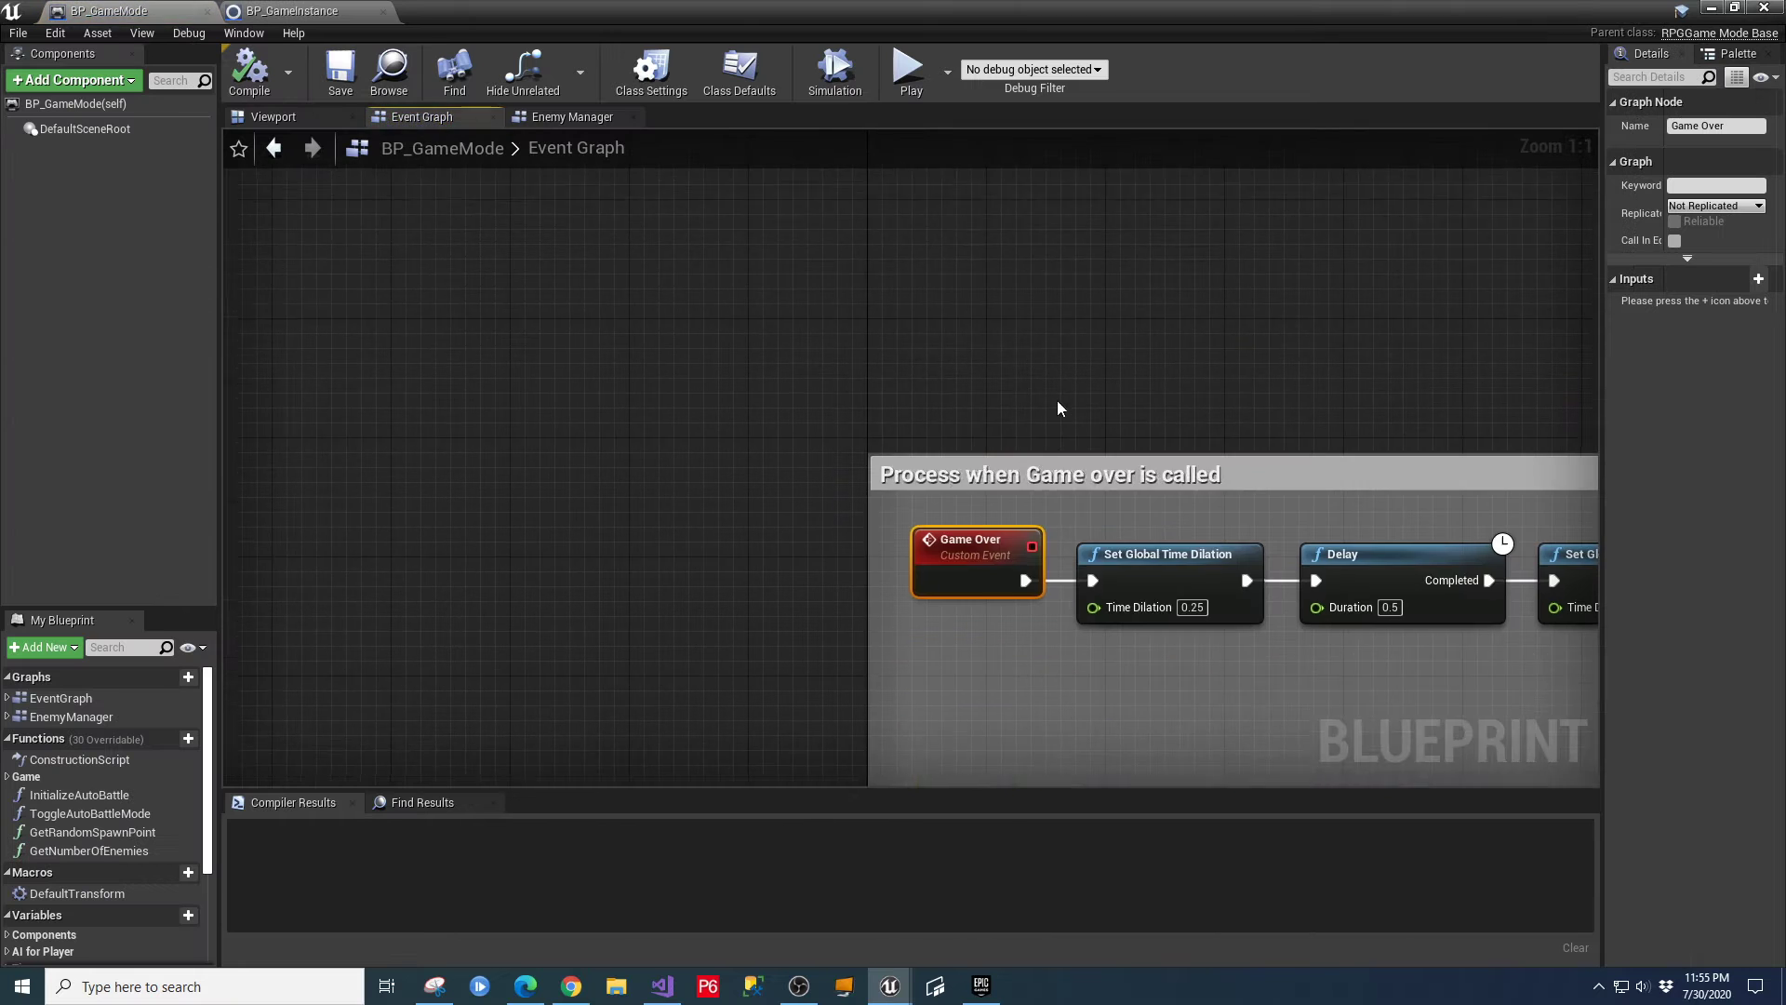
right_drag(627, 487, 231, 442)
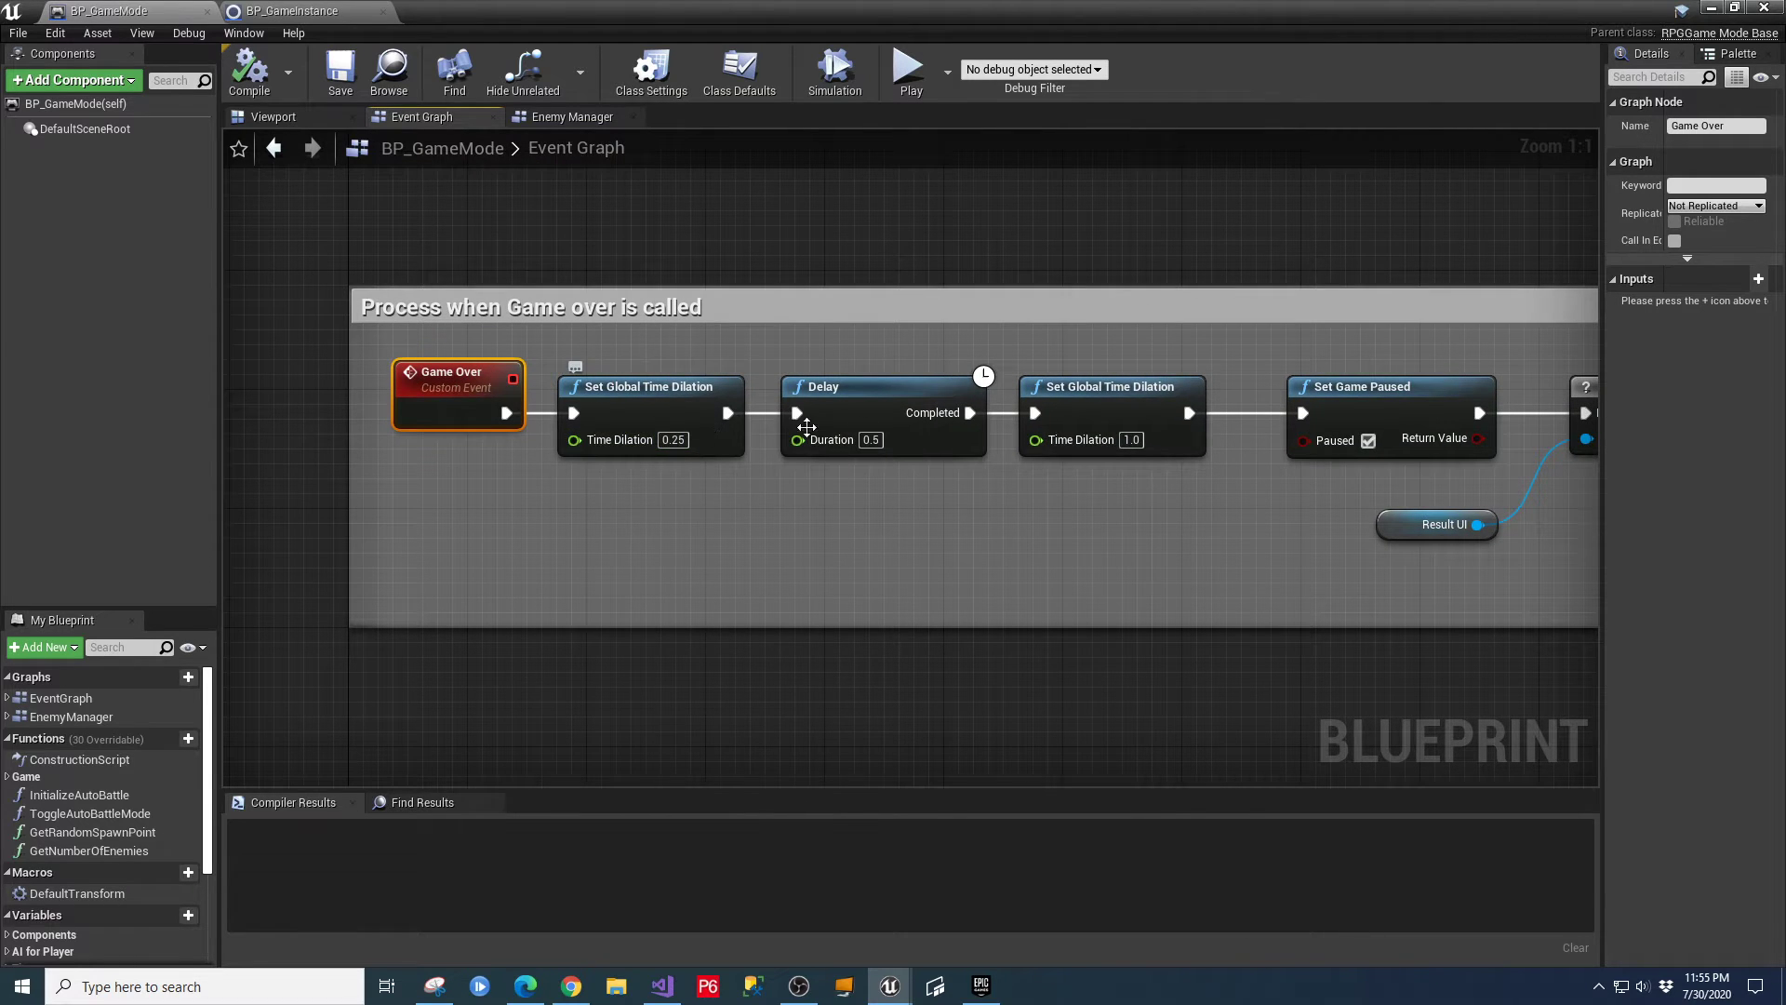
right_drag(1344, 494, 661, 498)
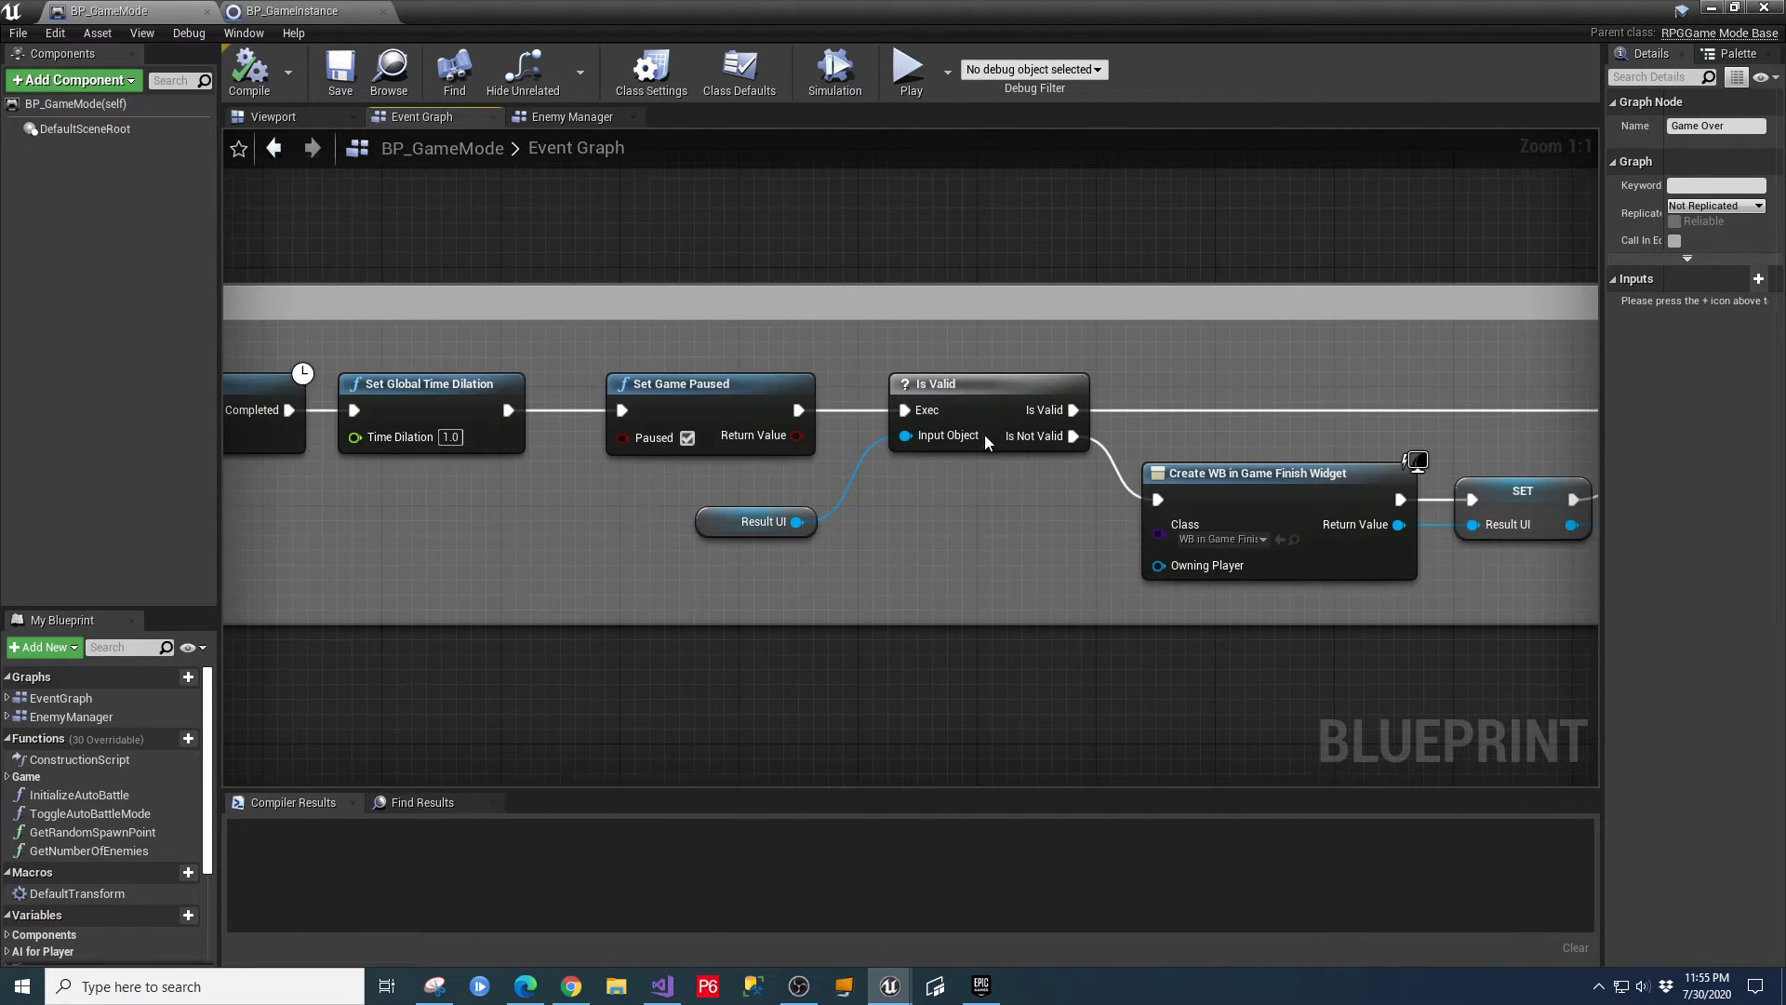
right_drag(1061, 553, 666, 505)
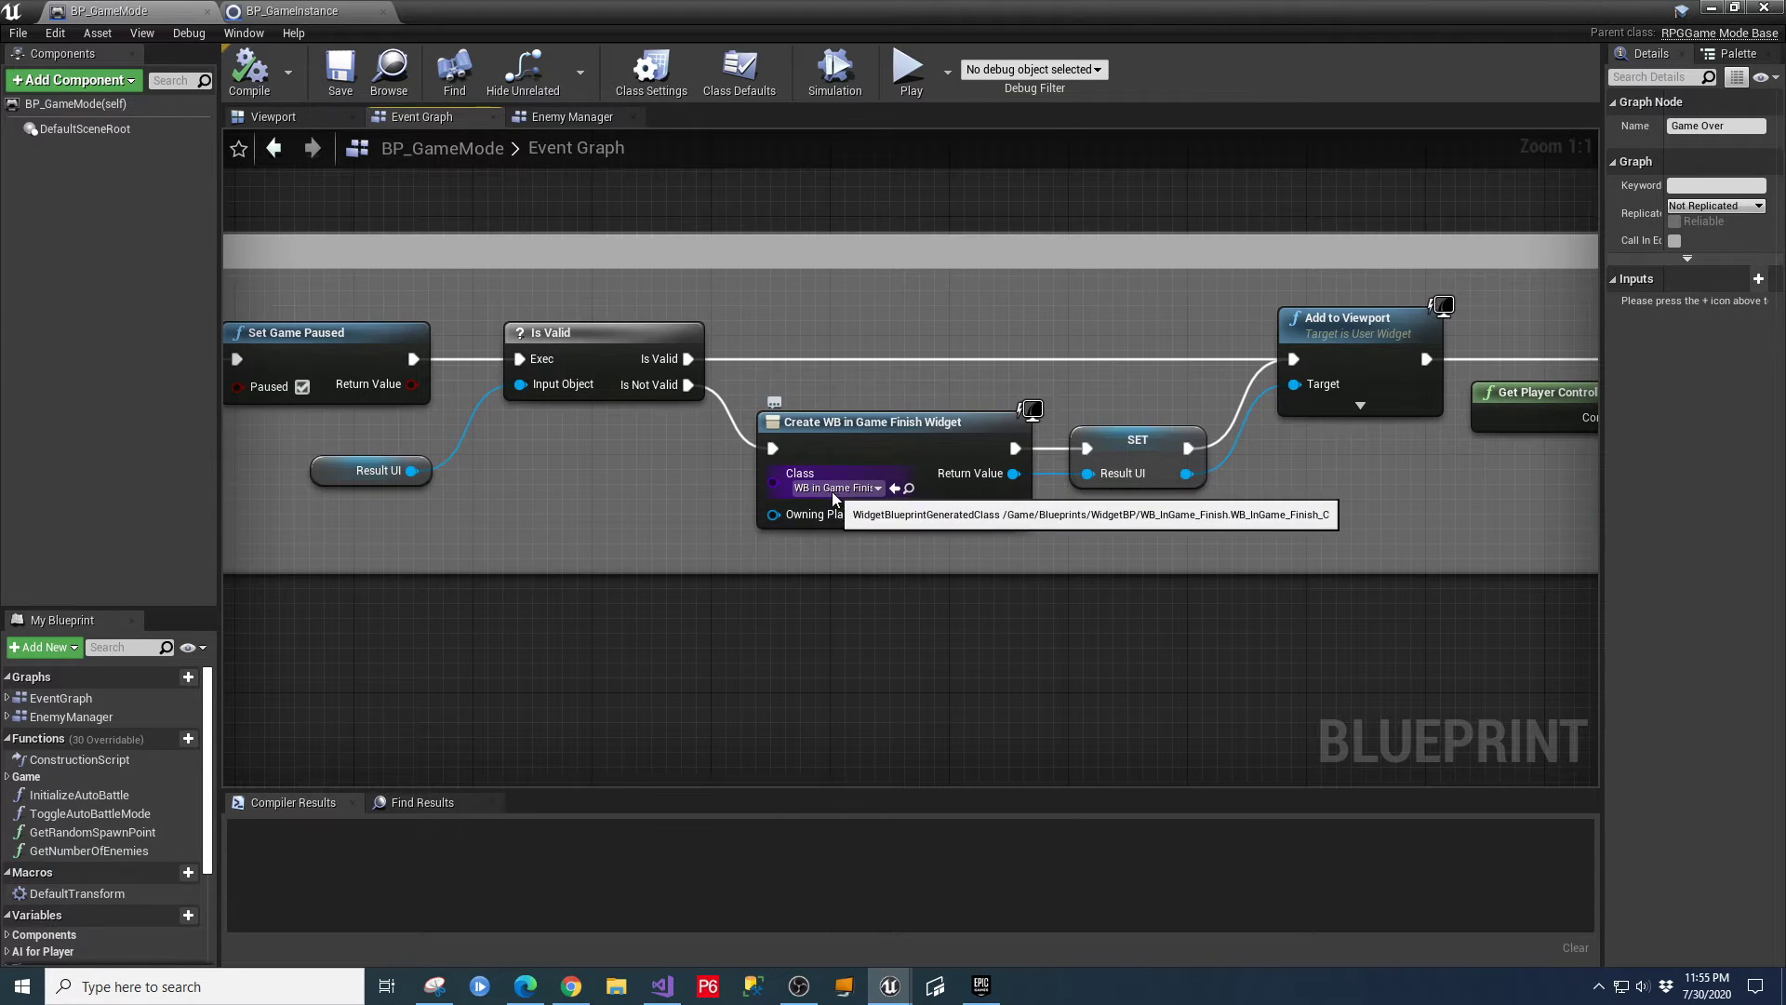
right_drag(1366, 535, 817, 540)
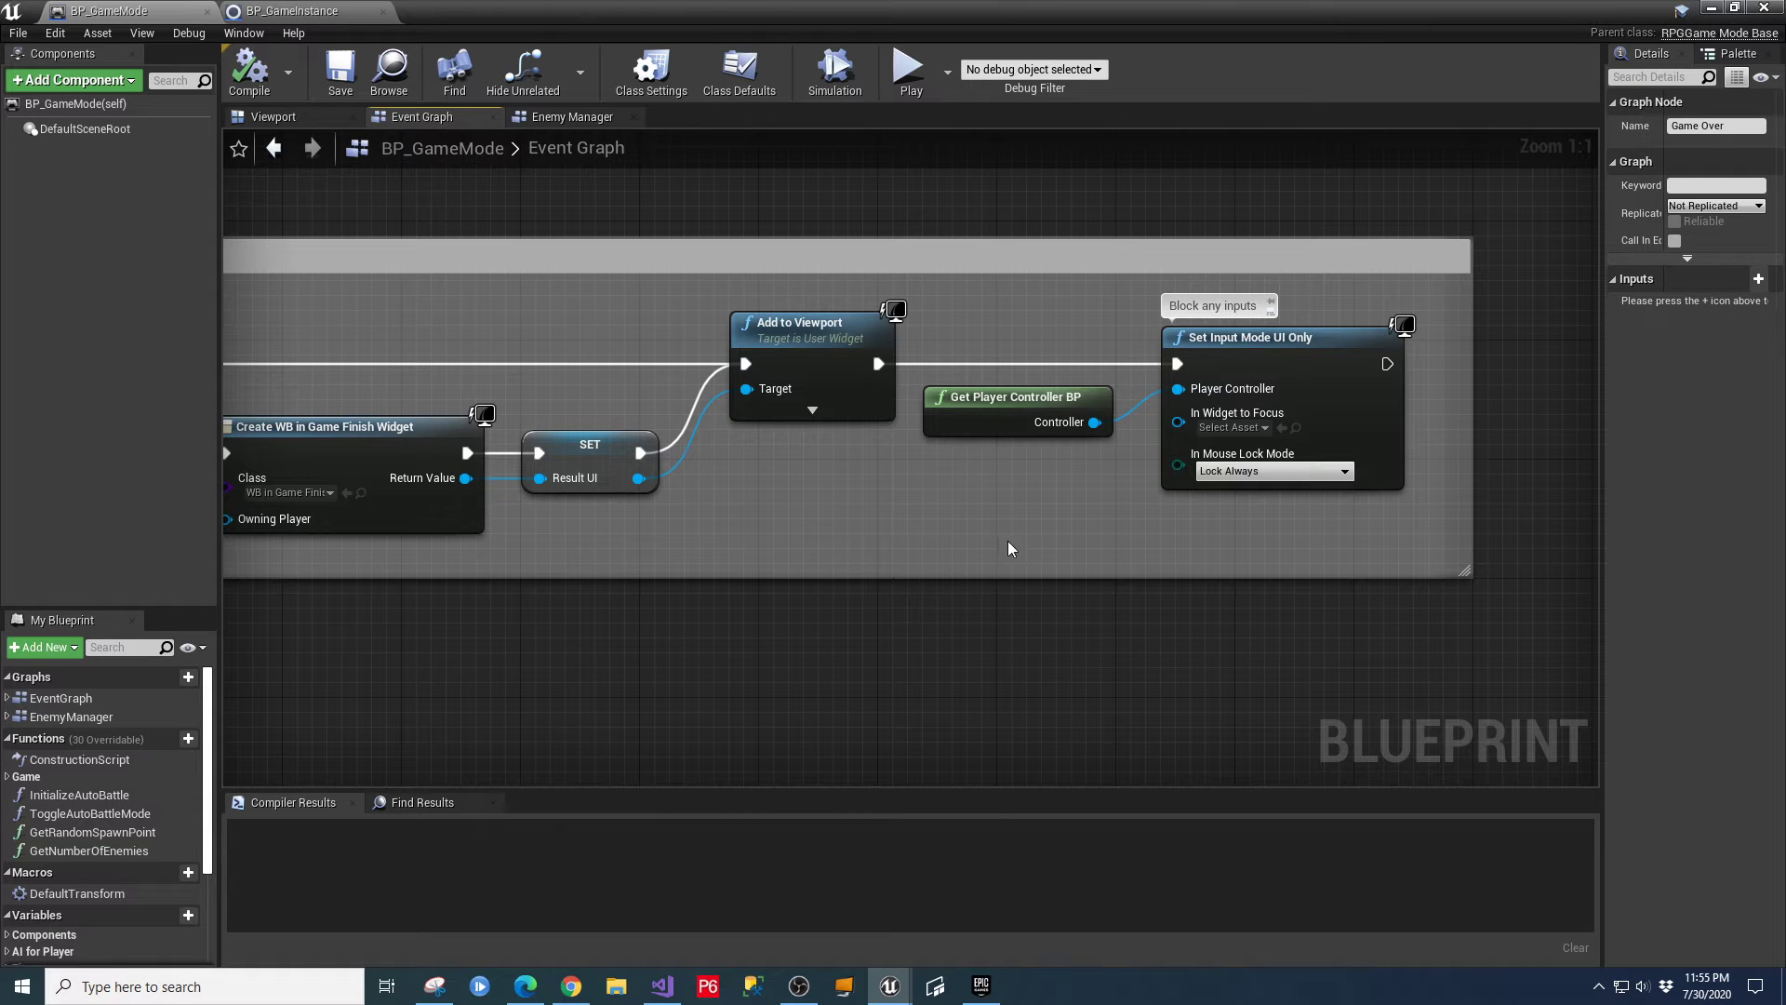
Return to BP_GameInstance and examine how Level Index feeds the Select node within the Level loading logic section.
click(307, 12)
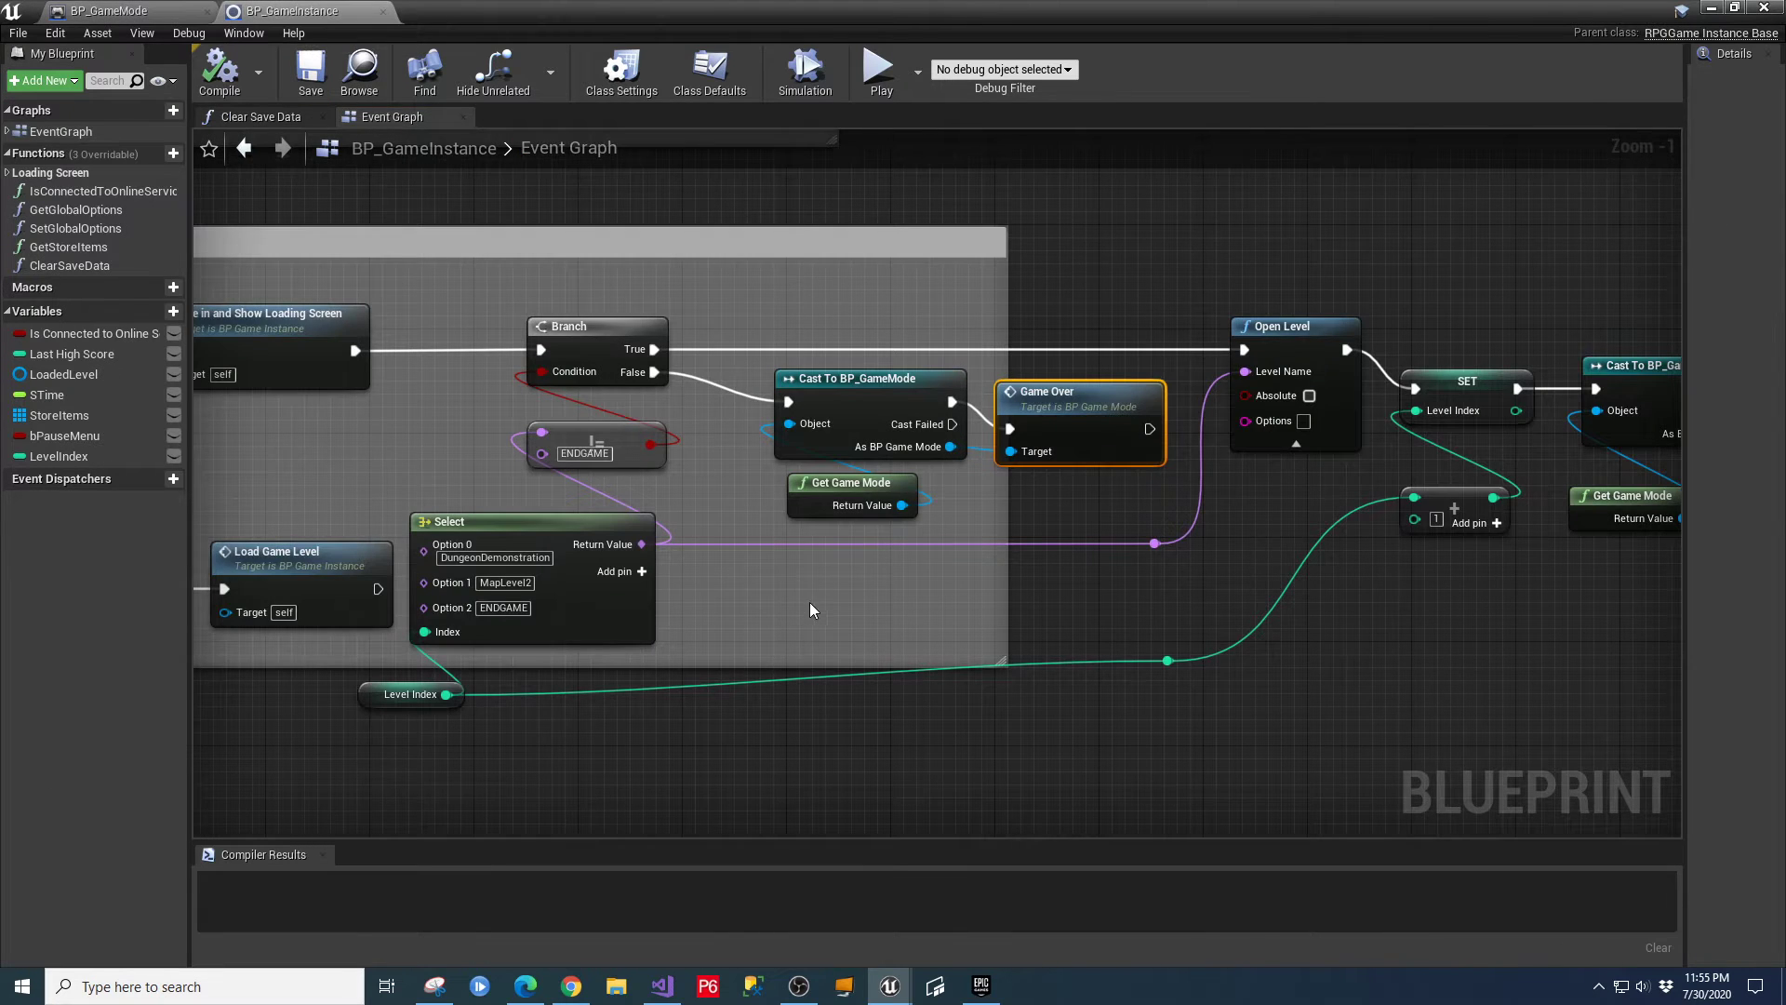
right_drag(810, 601, 952, 457)
right_drag(750, 483, 927, 436)
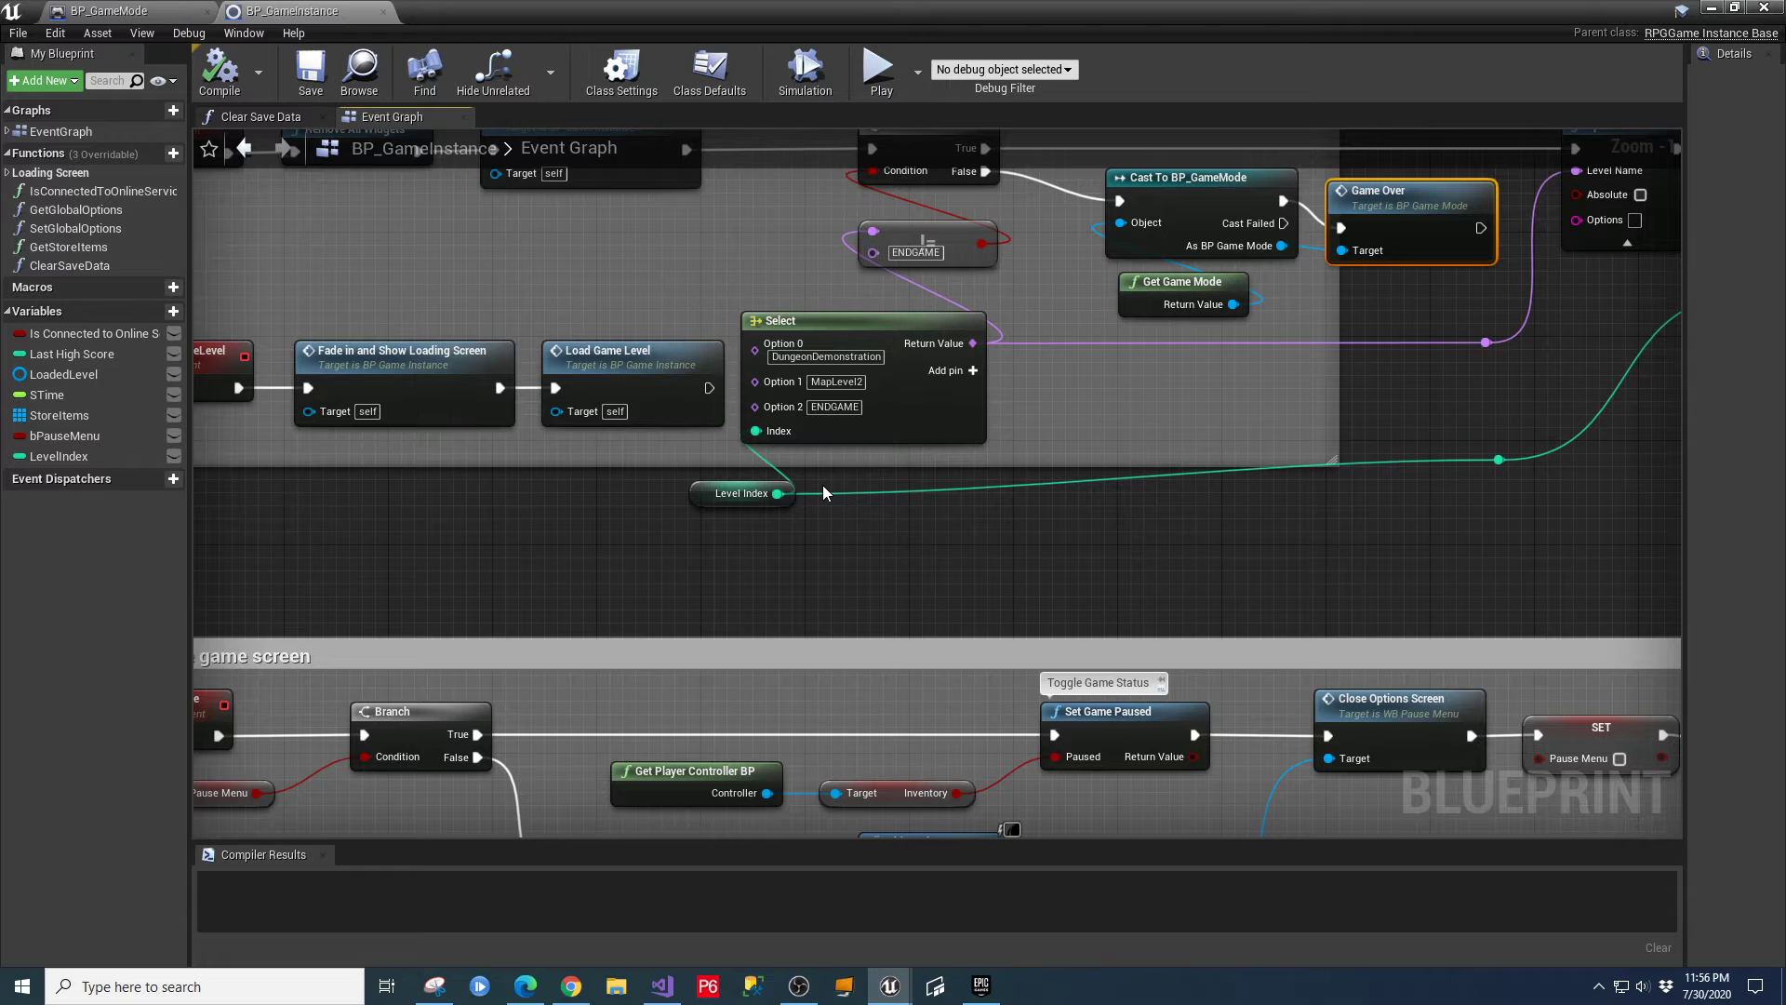
scroll(1117, 579, down, 1)
scroll(1153, 556, down, 2)
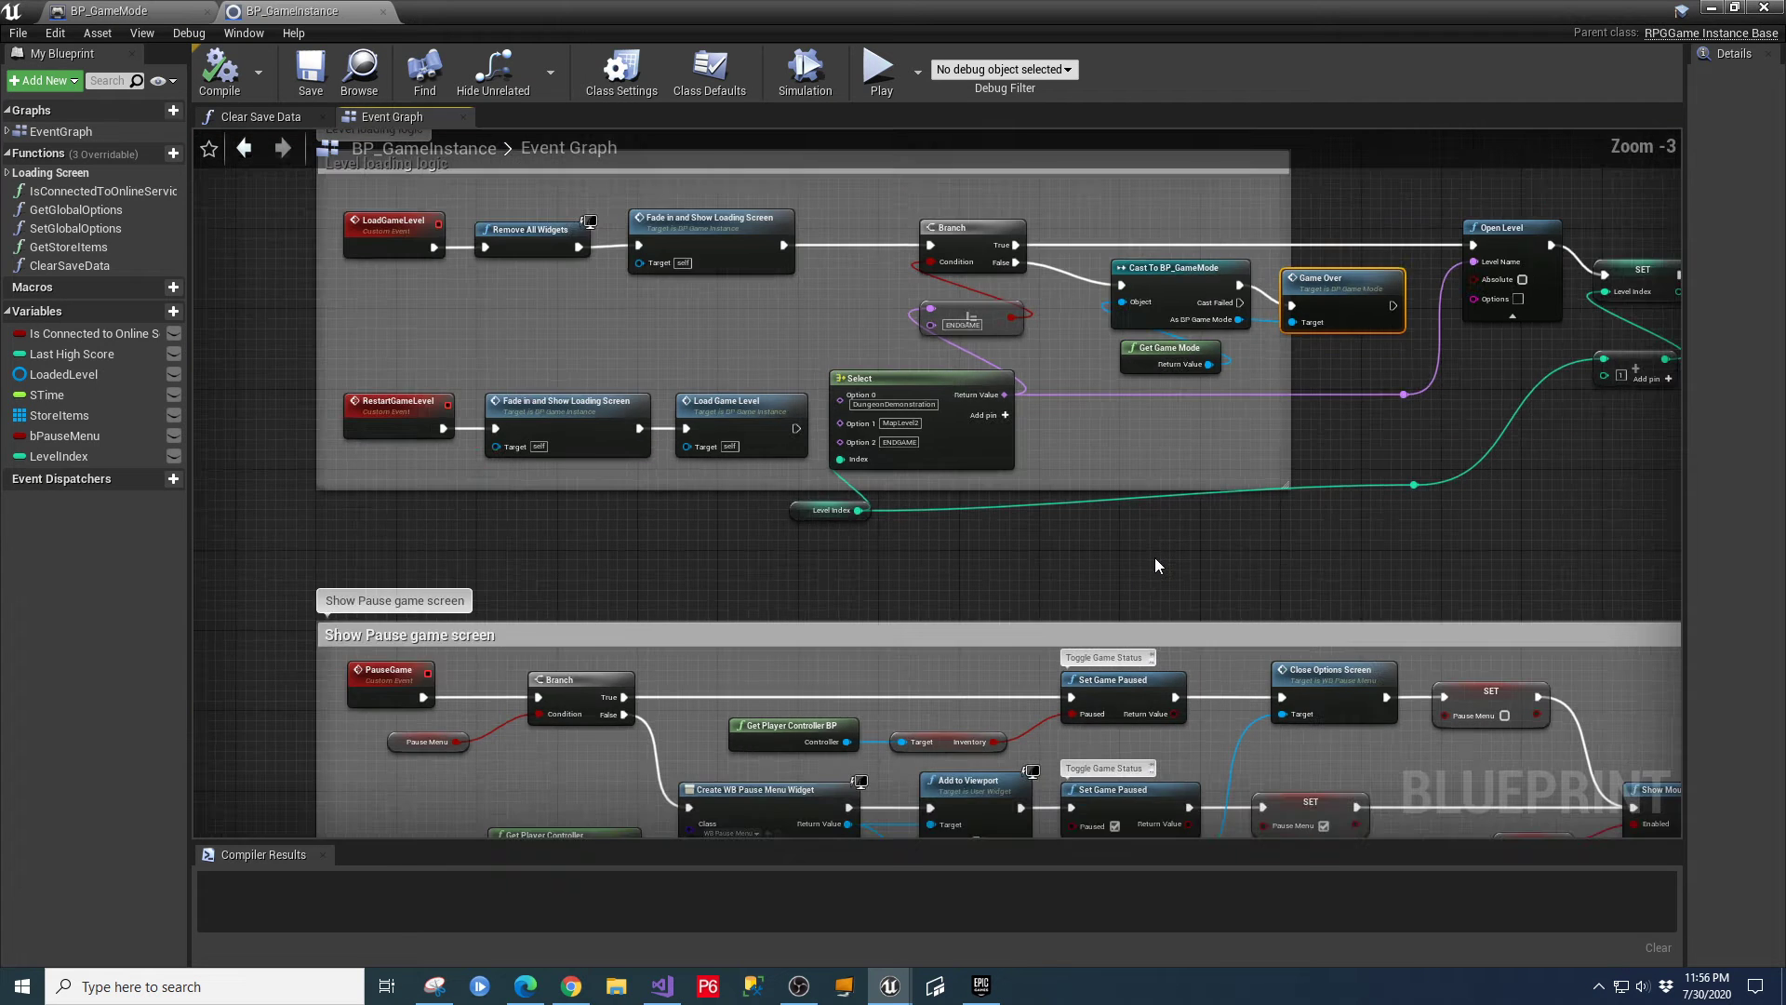
right_drag(1247, 558, 1126, 547)
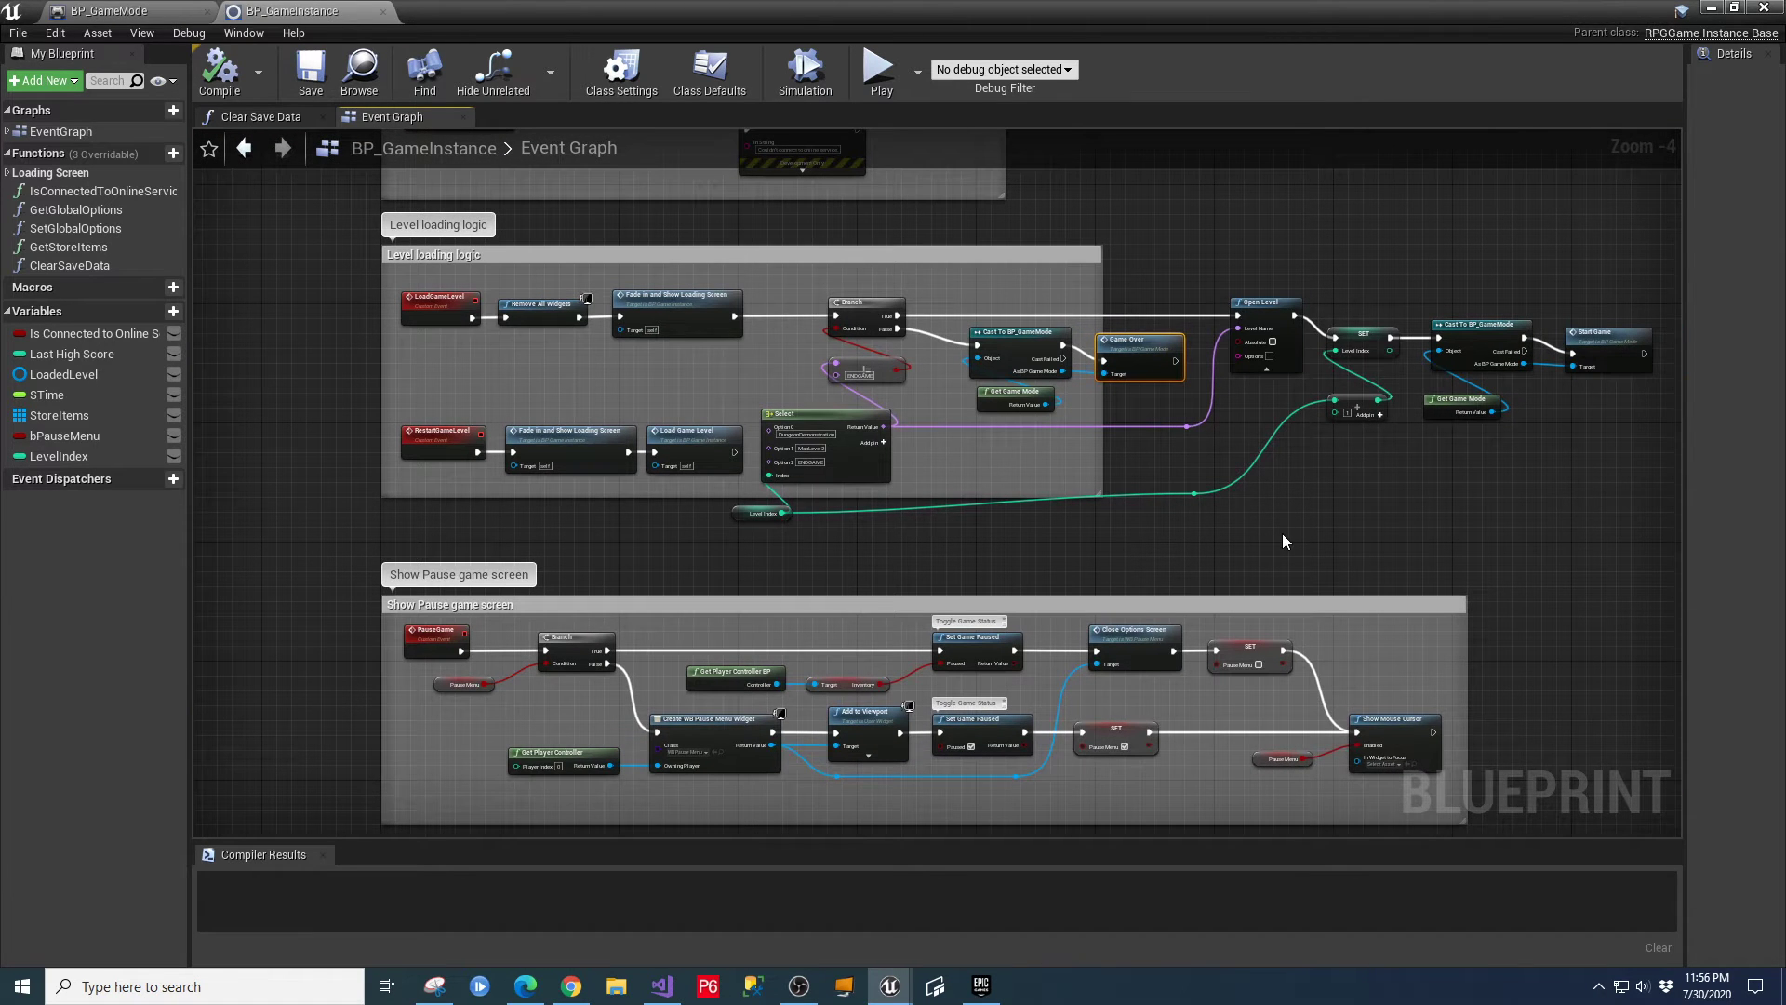
right_drag(1270, 533, 1304, 618)
scroll(1214, 530, up, 1)
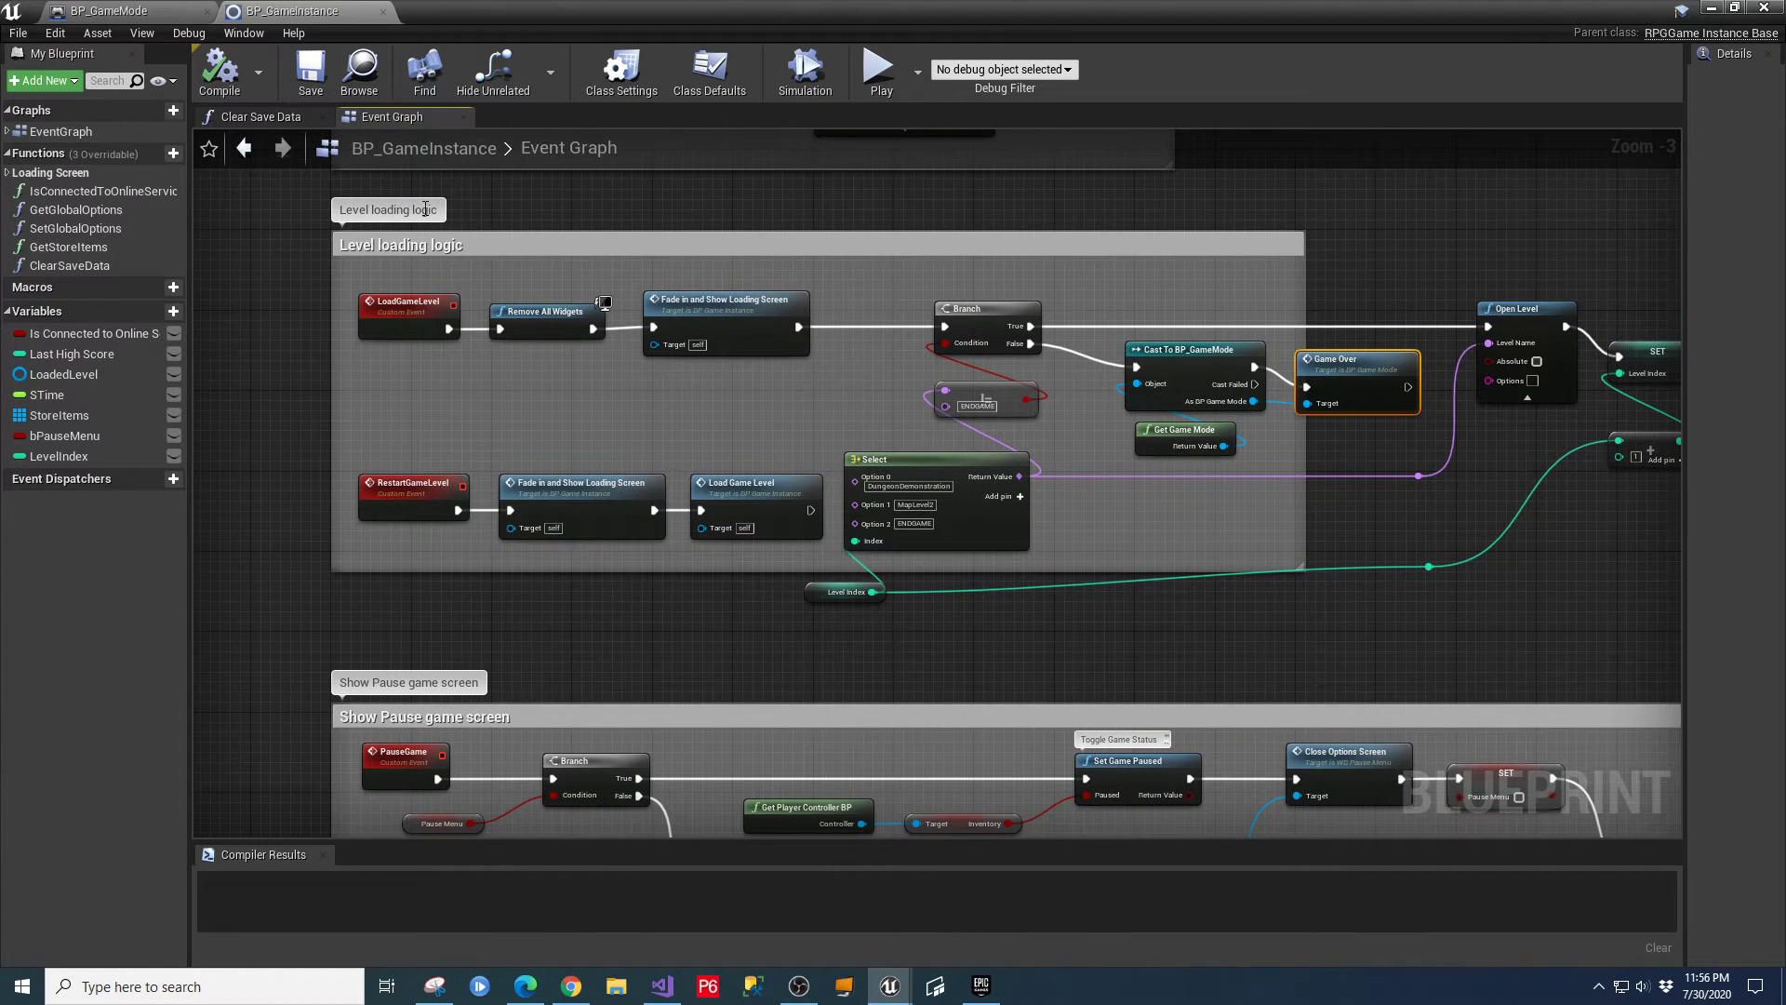
scroll(610, 338, up, 2)
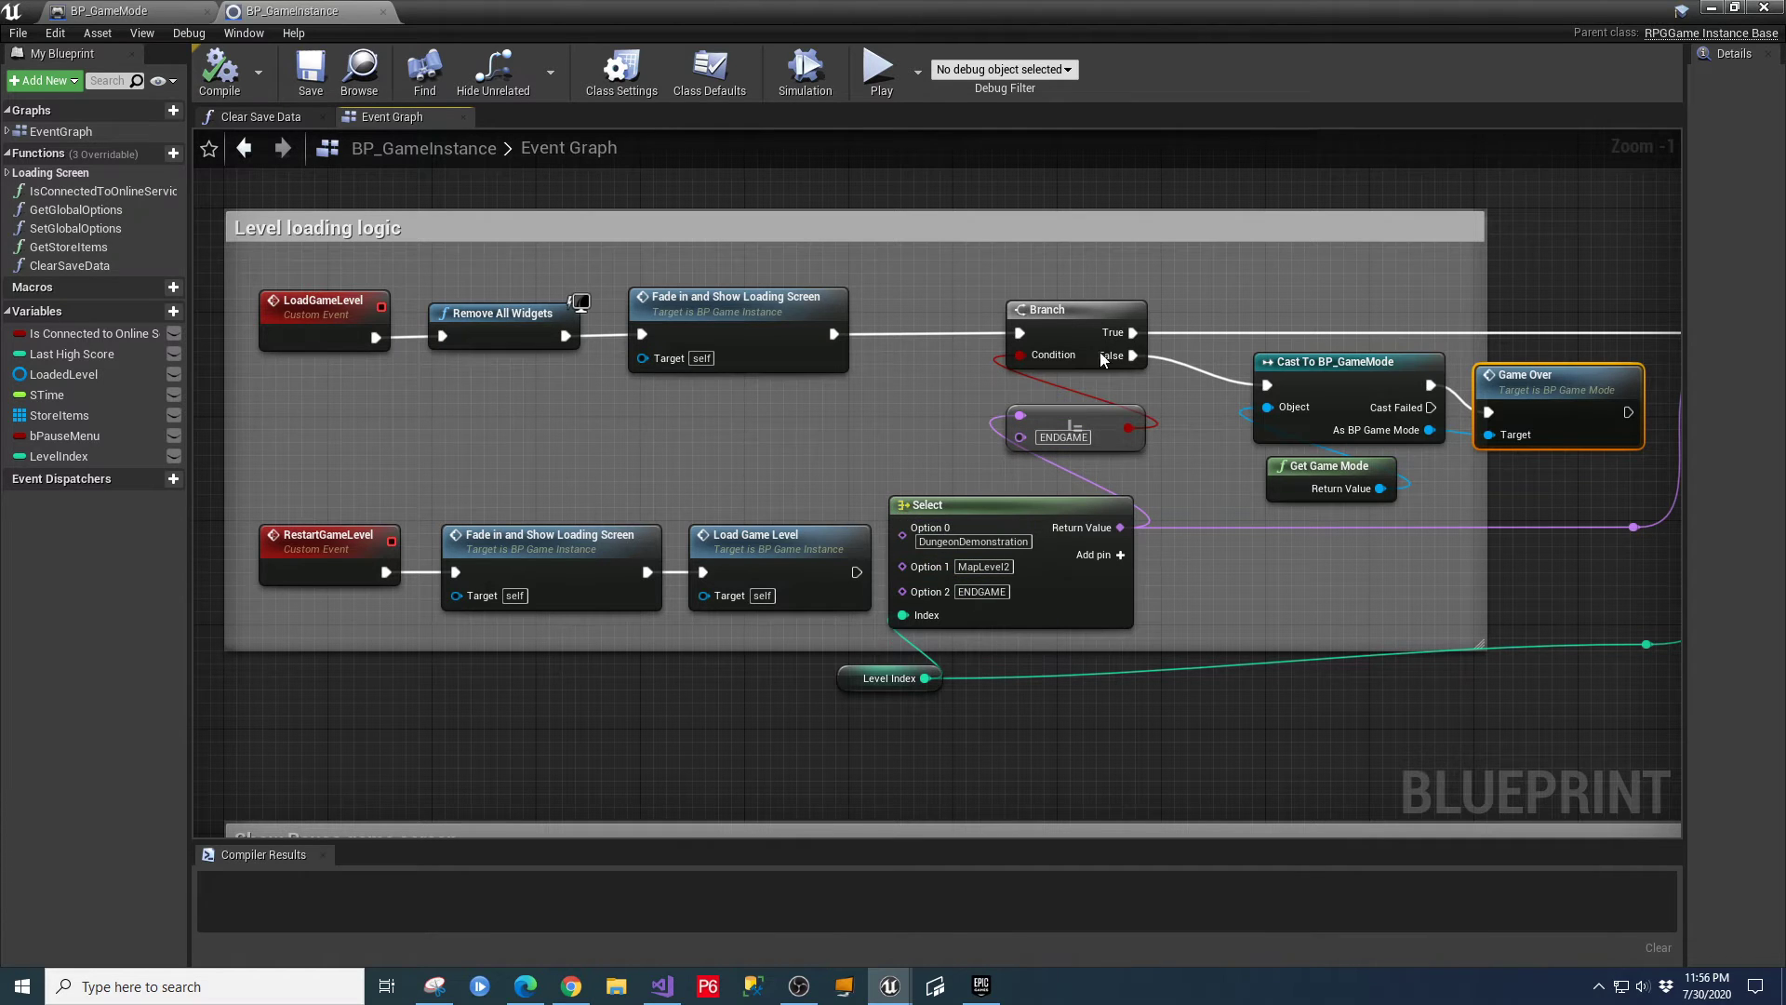
Trace the Branch's True path through Open Level and the Level Index increment to the Start Game call.
right_drag(1602, 577, 1157, 640)
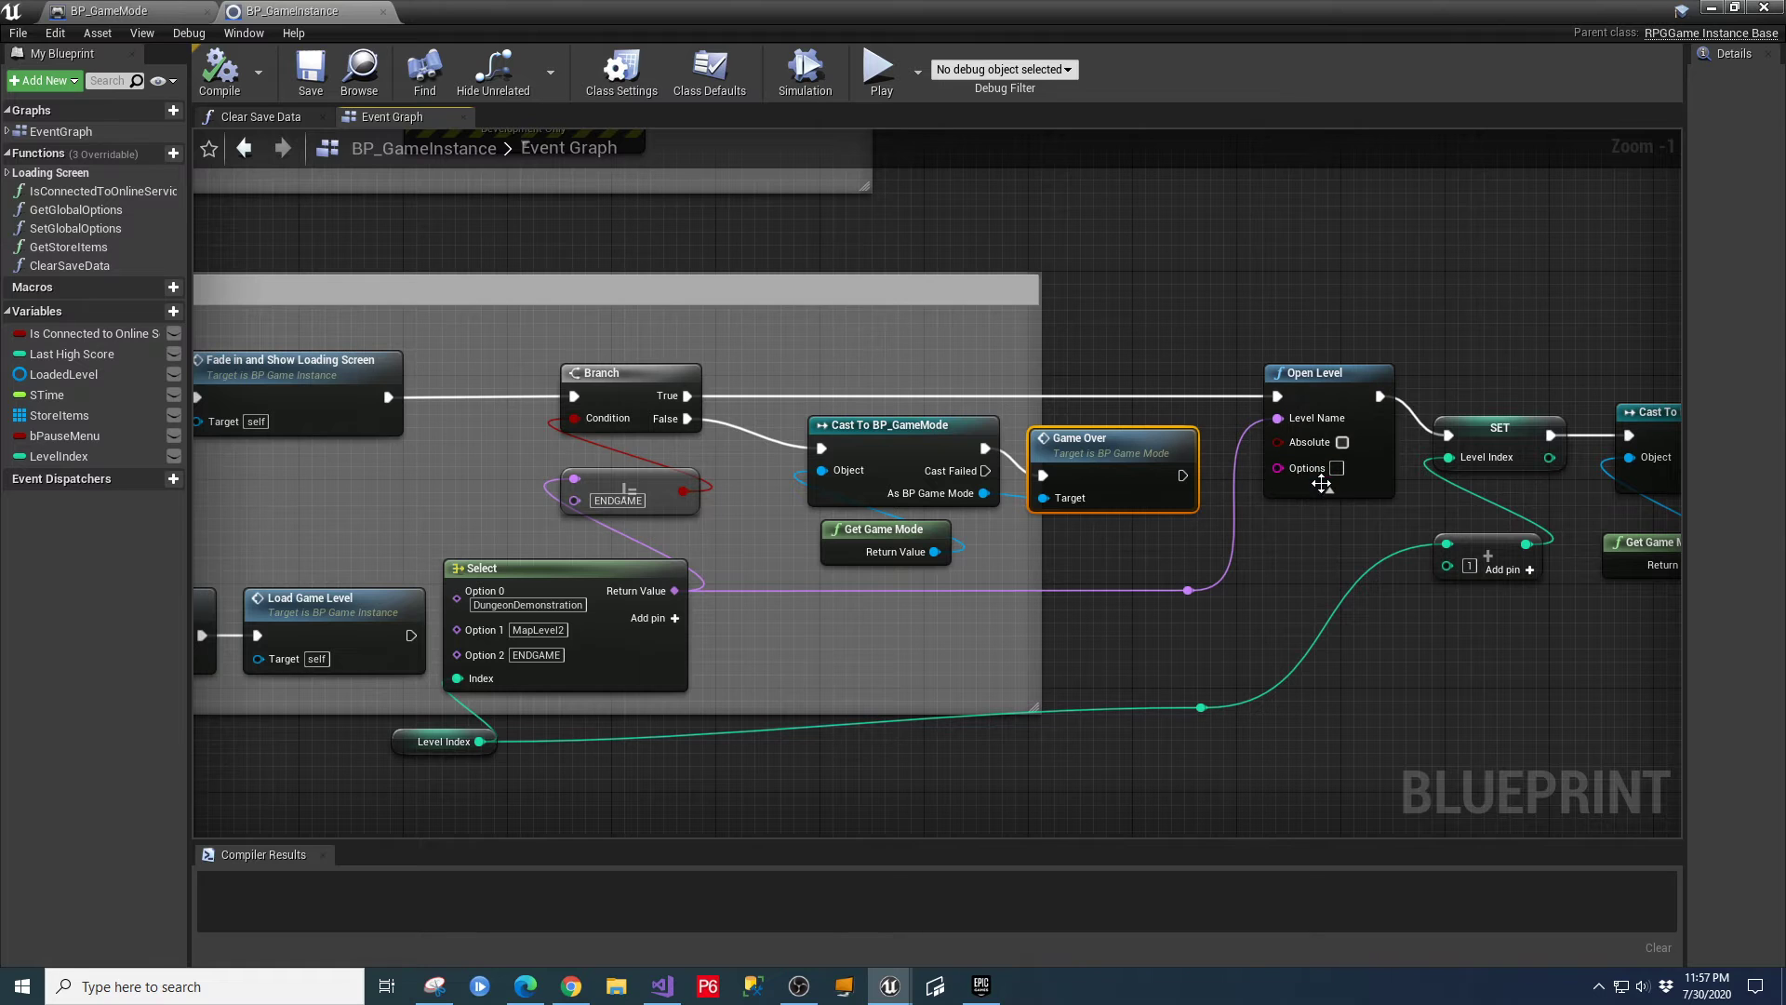
right_drag(1548, 443, 1161, 424)
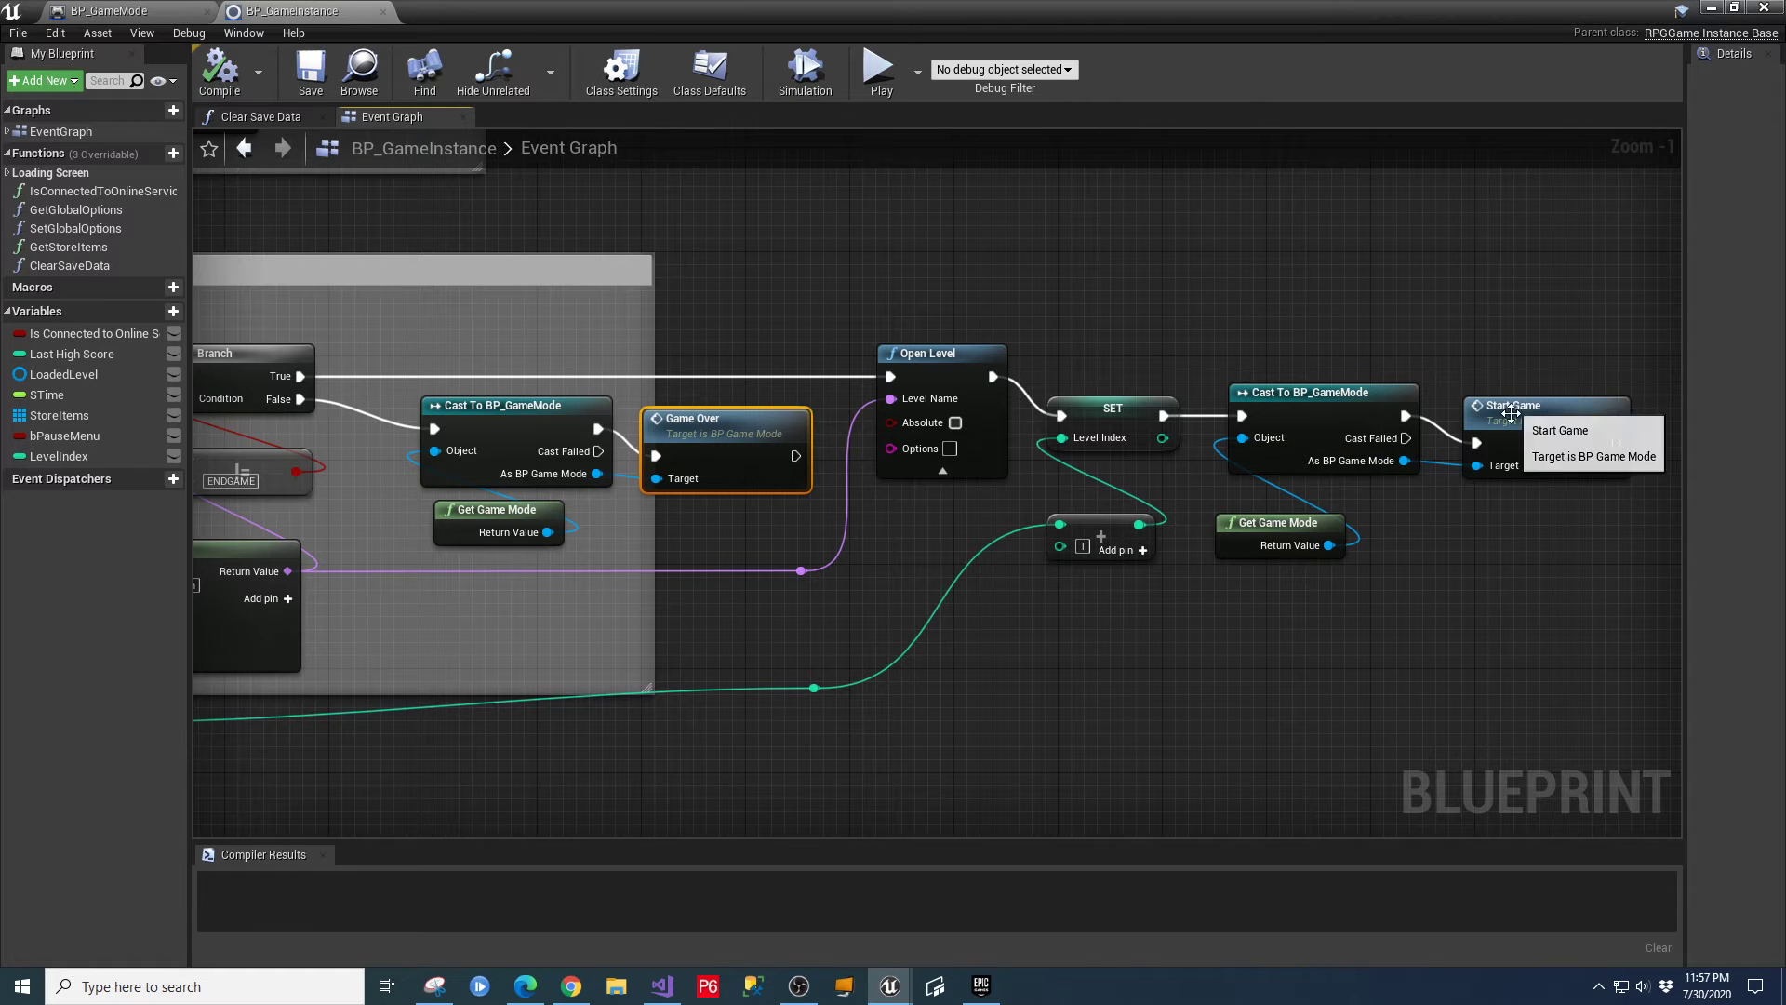
right_drag(1007, 741, 1382, 698)
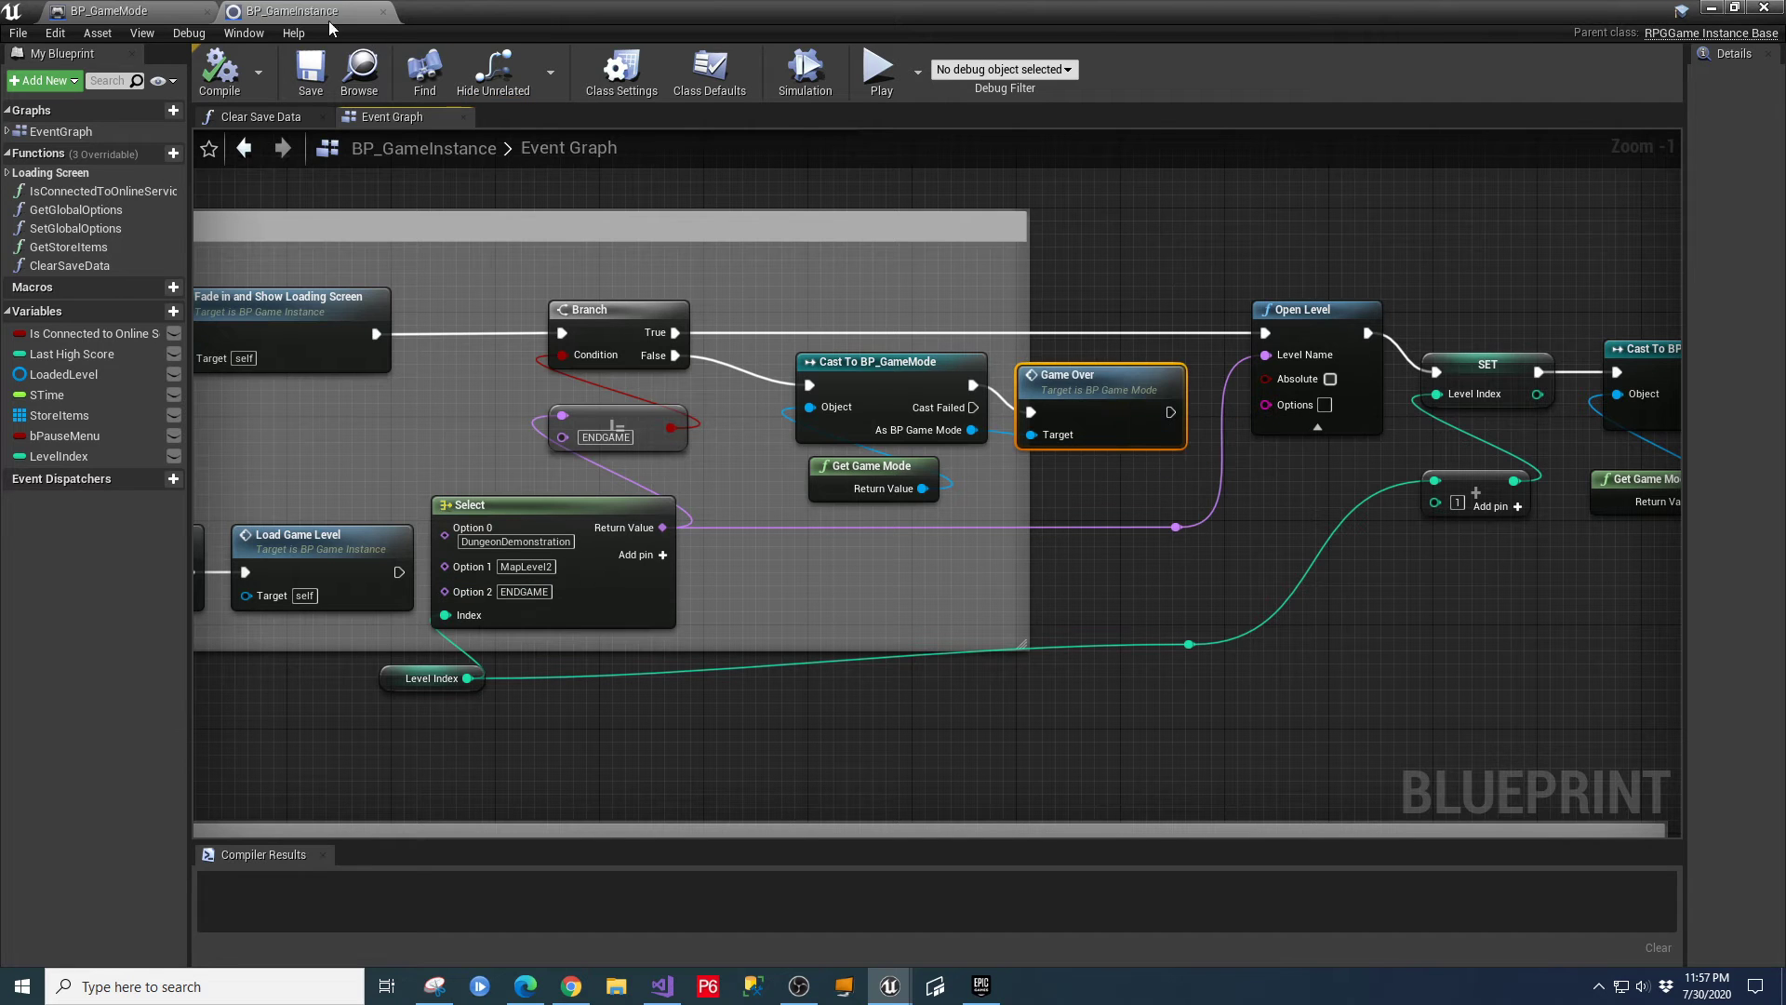
Locate the StartGame event in BP_GameMode's Event Graph and examine the Delayed game initializer section through Start Enemy Spawn.
click(128, 13)
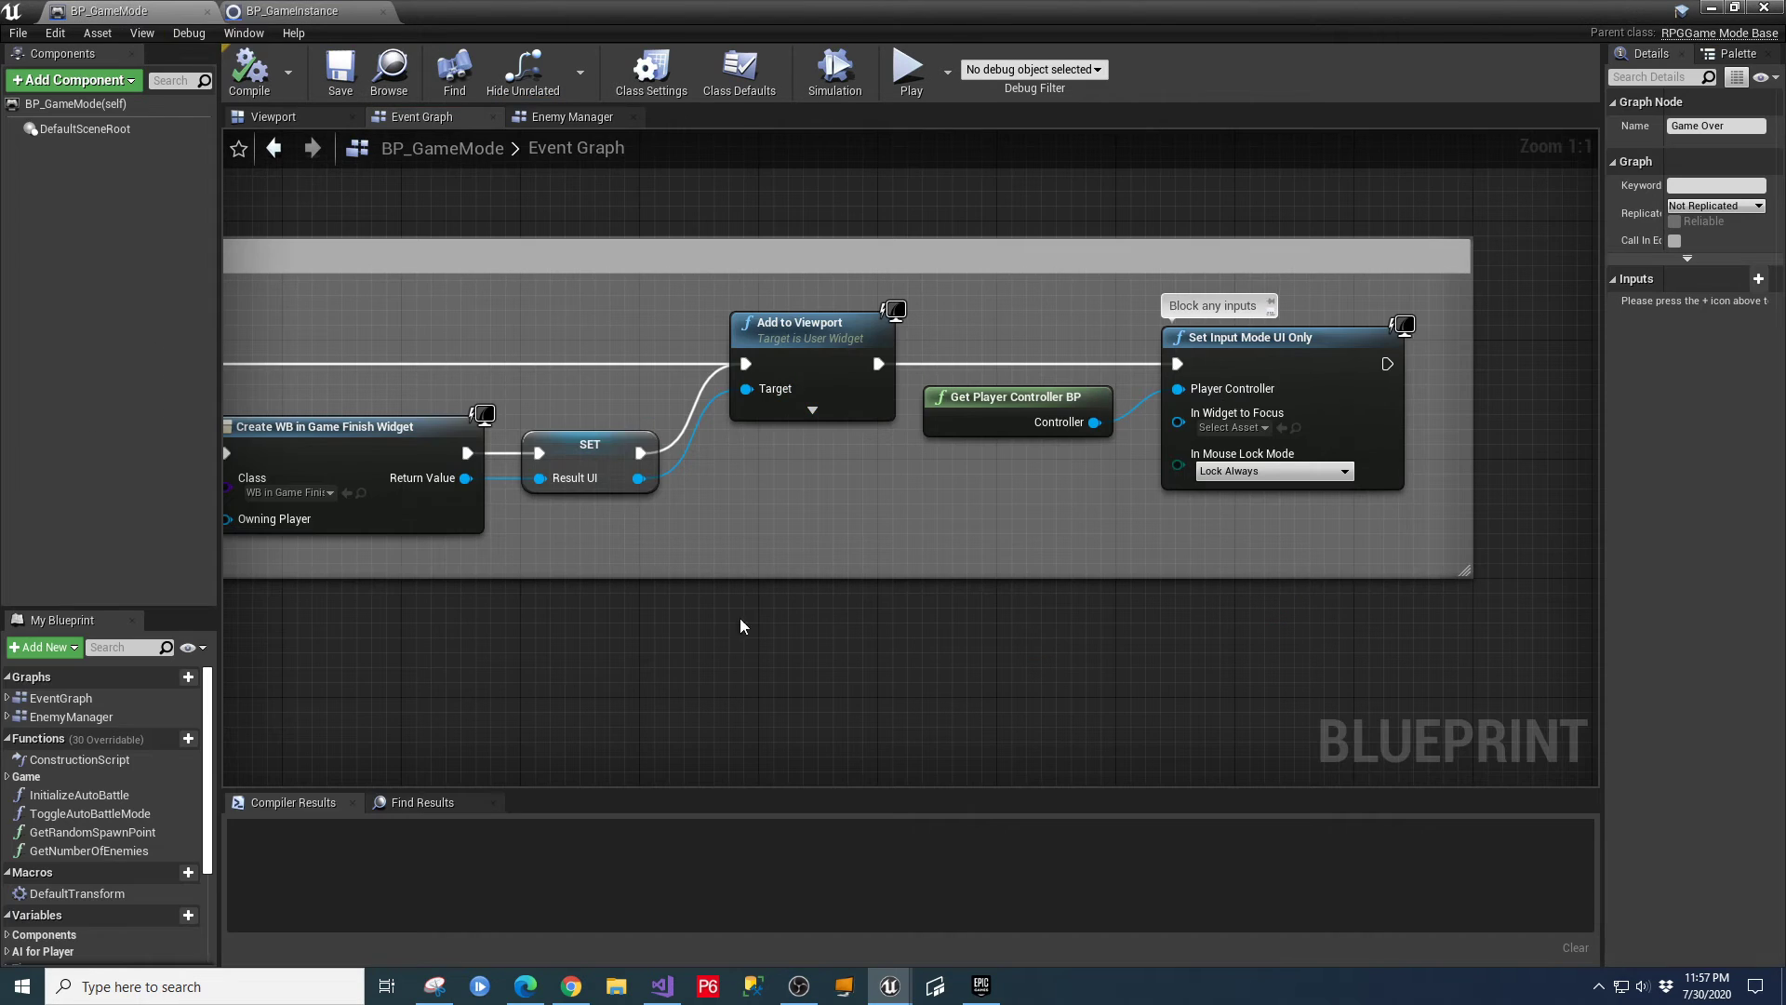
scroll(743, 621, down, 1)
right_drag(745, 624, 1114, 711)
scroll(842, 286, down, 1)
right_click(843, 286)
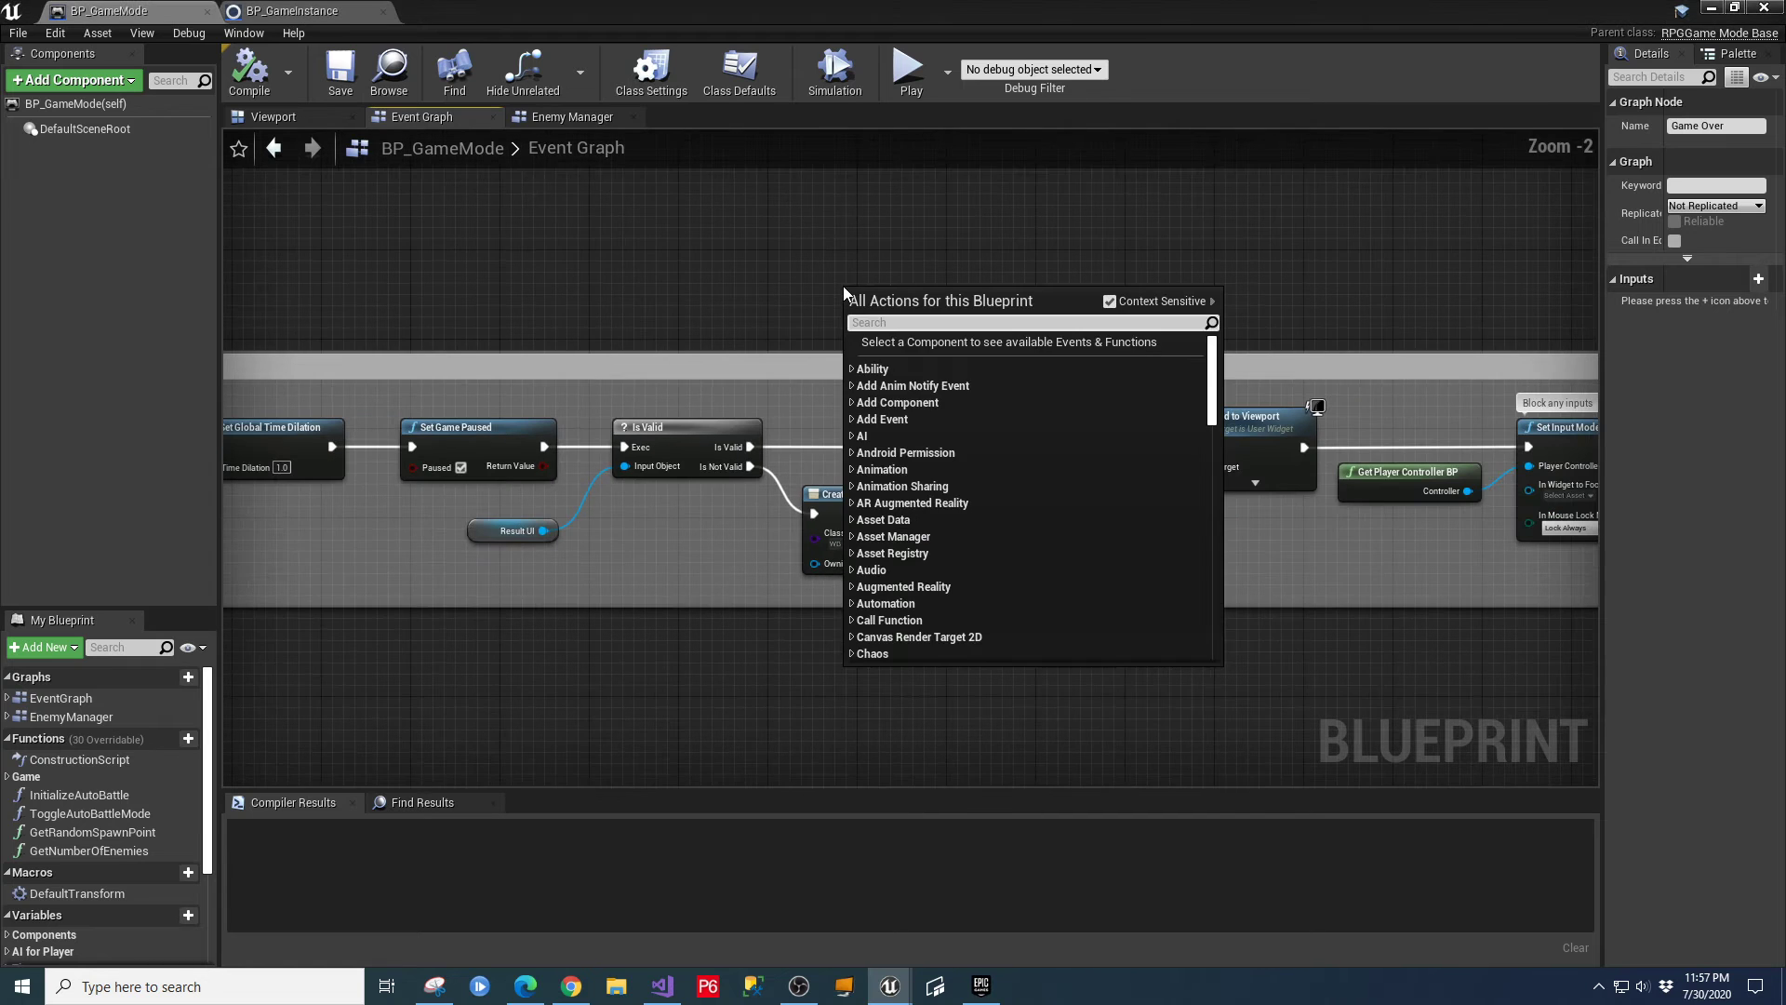
click(748, 271)
scroll(722, 266, down, 1)
scroll(723, 269, down, 1)
right_drag(706, 270, 1186, 401)
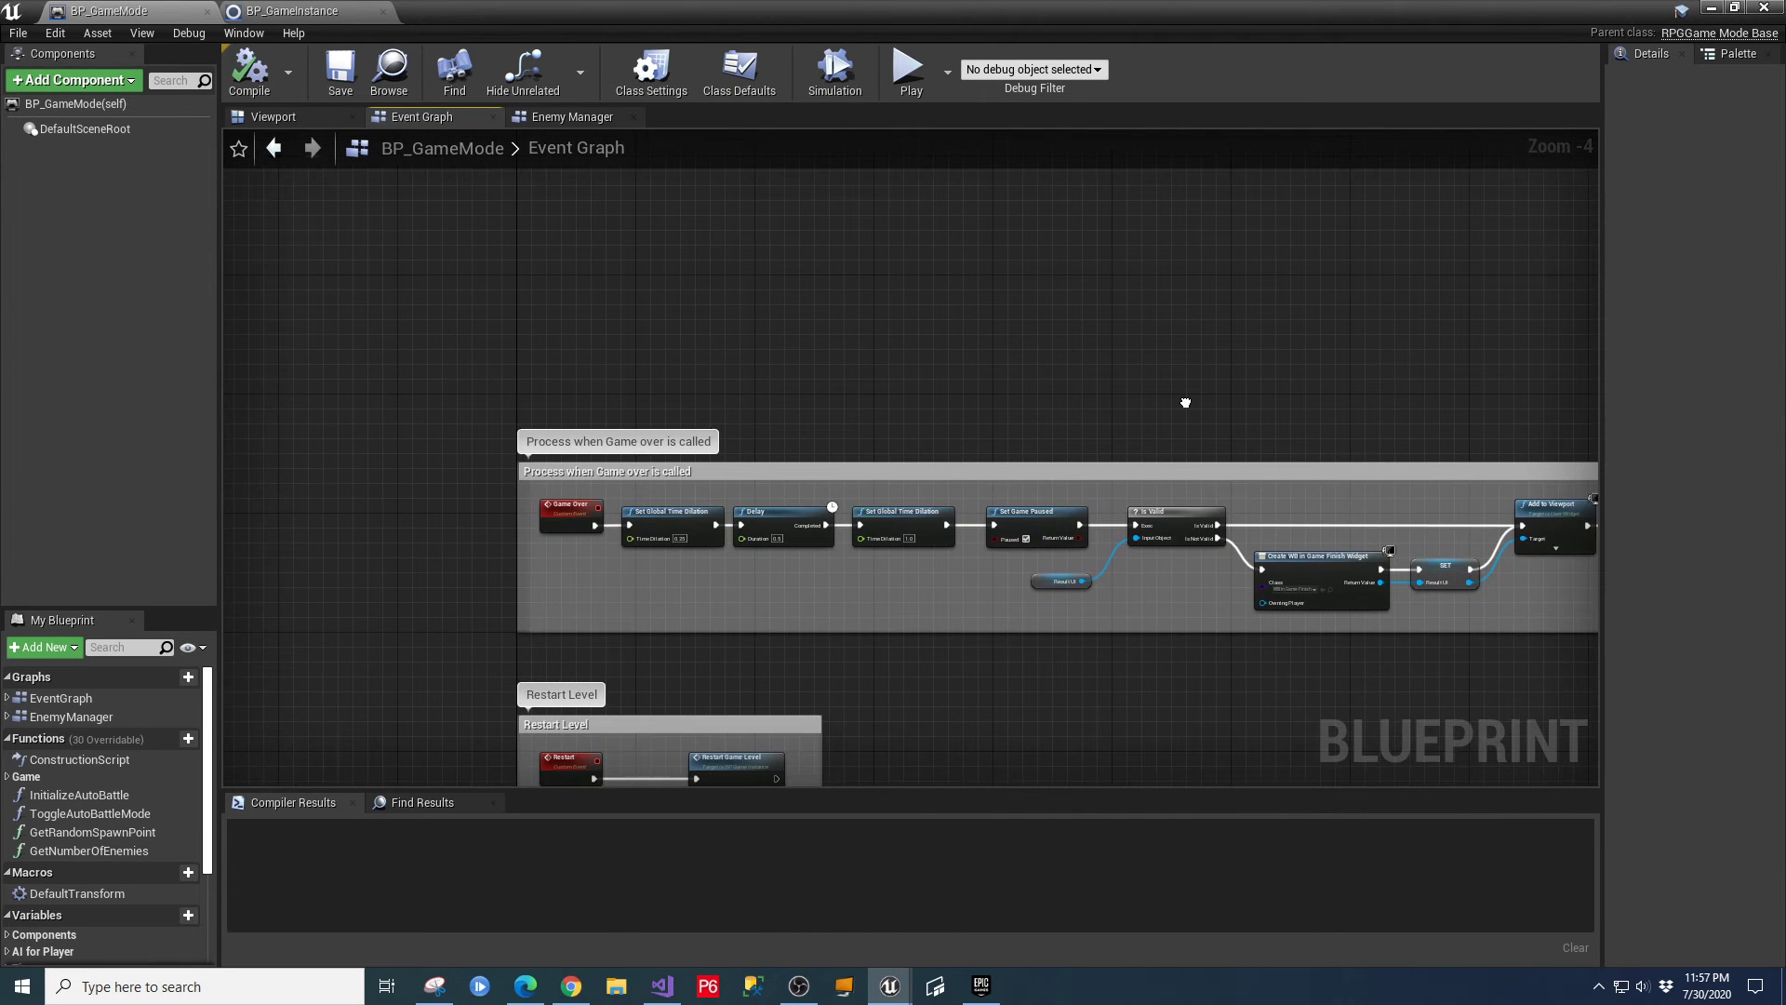
scroll(1003, 381, up, 3)
right_drag(916, 389, 1057, 666)
right_drag(838, 414, 931, 688)
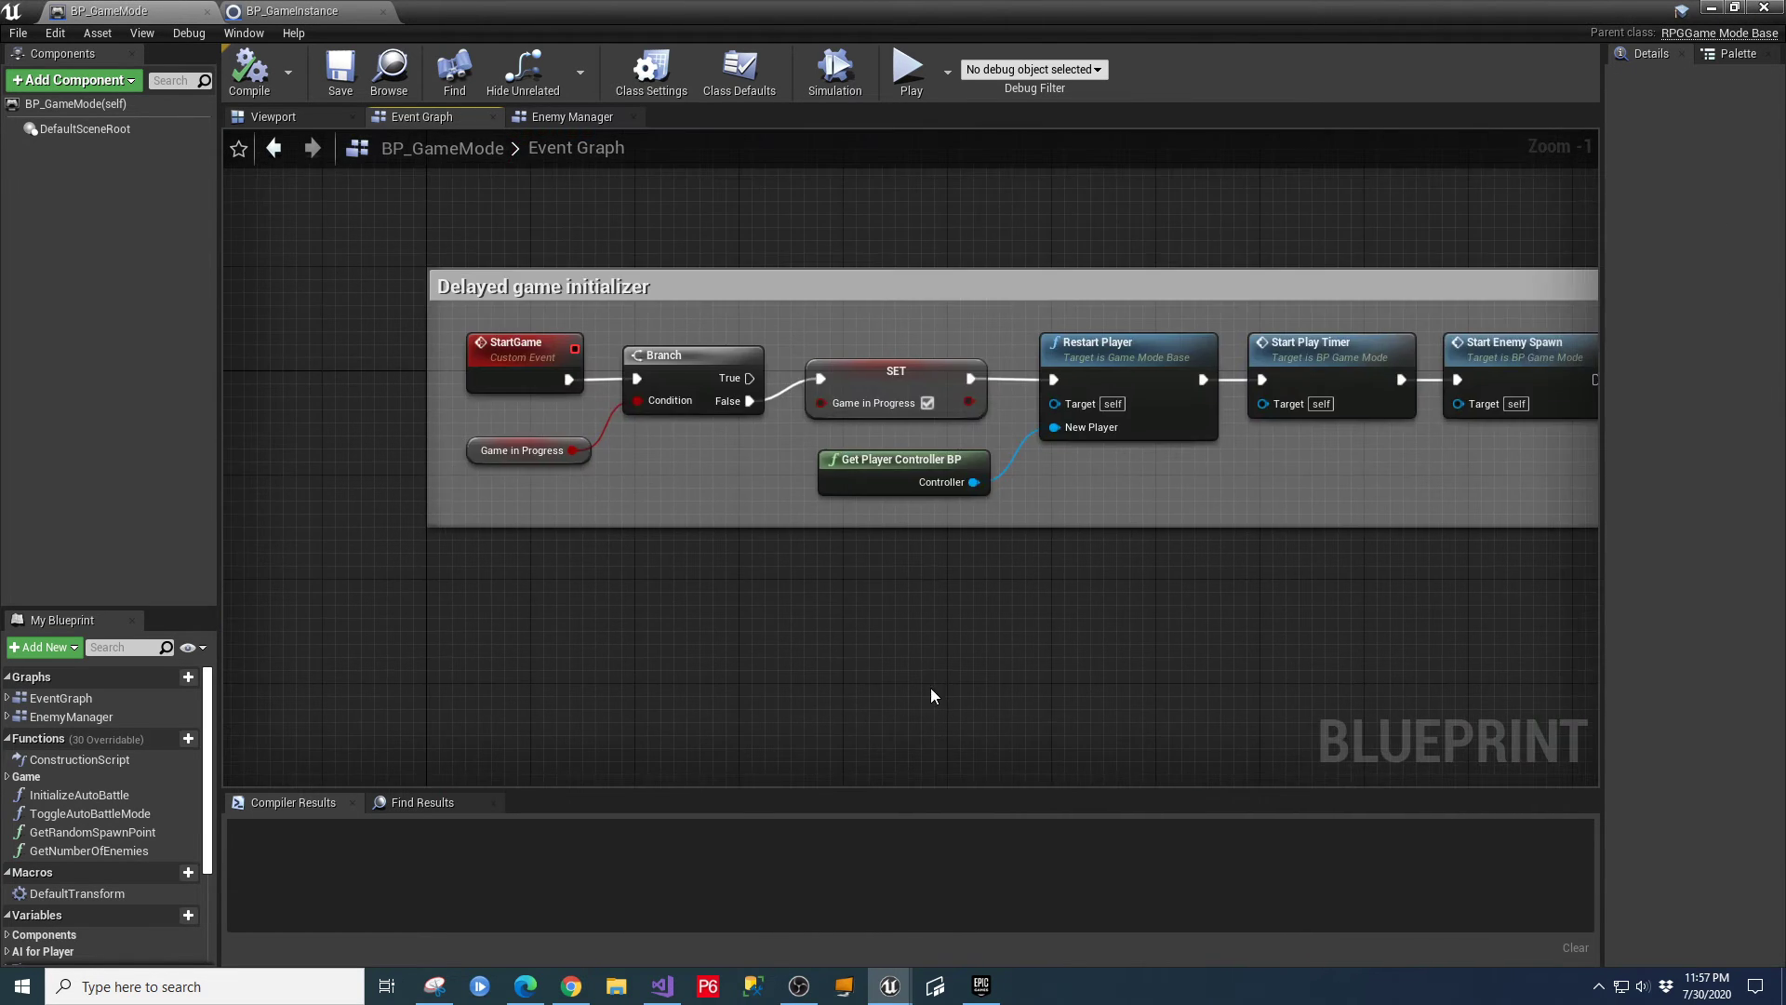
right_drag(806, 622, 672, 617)
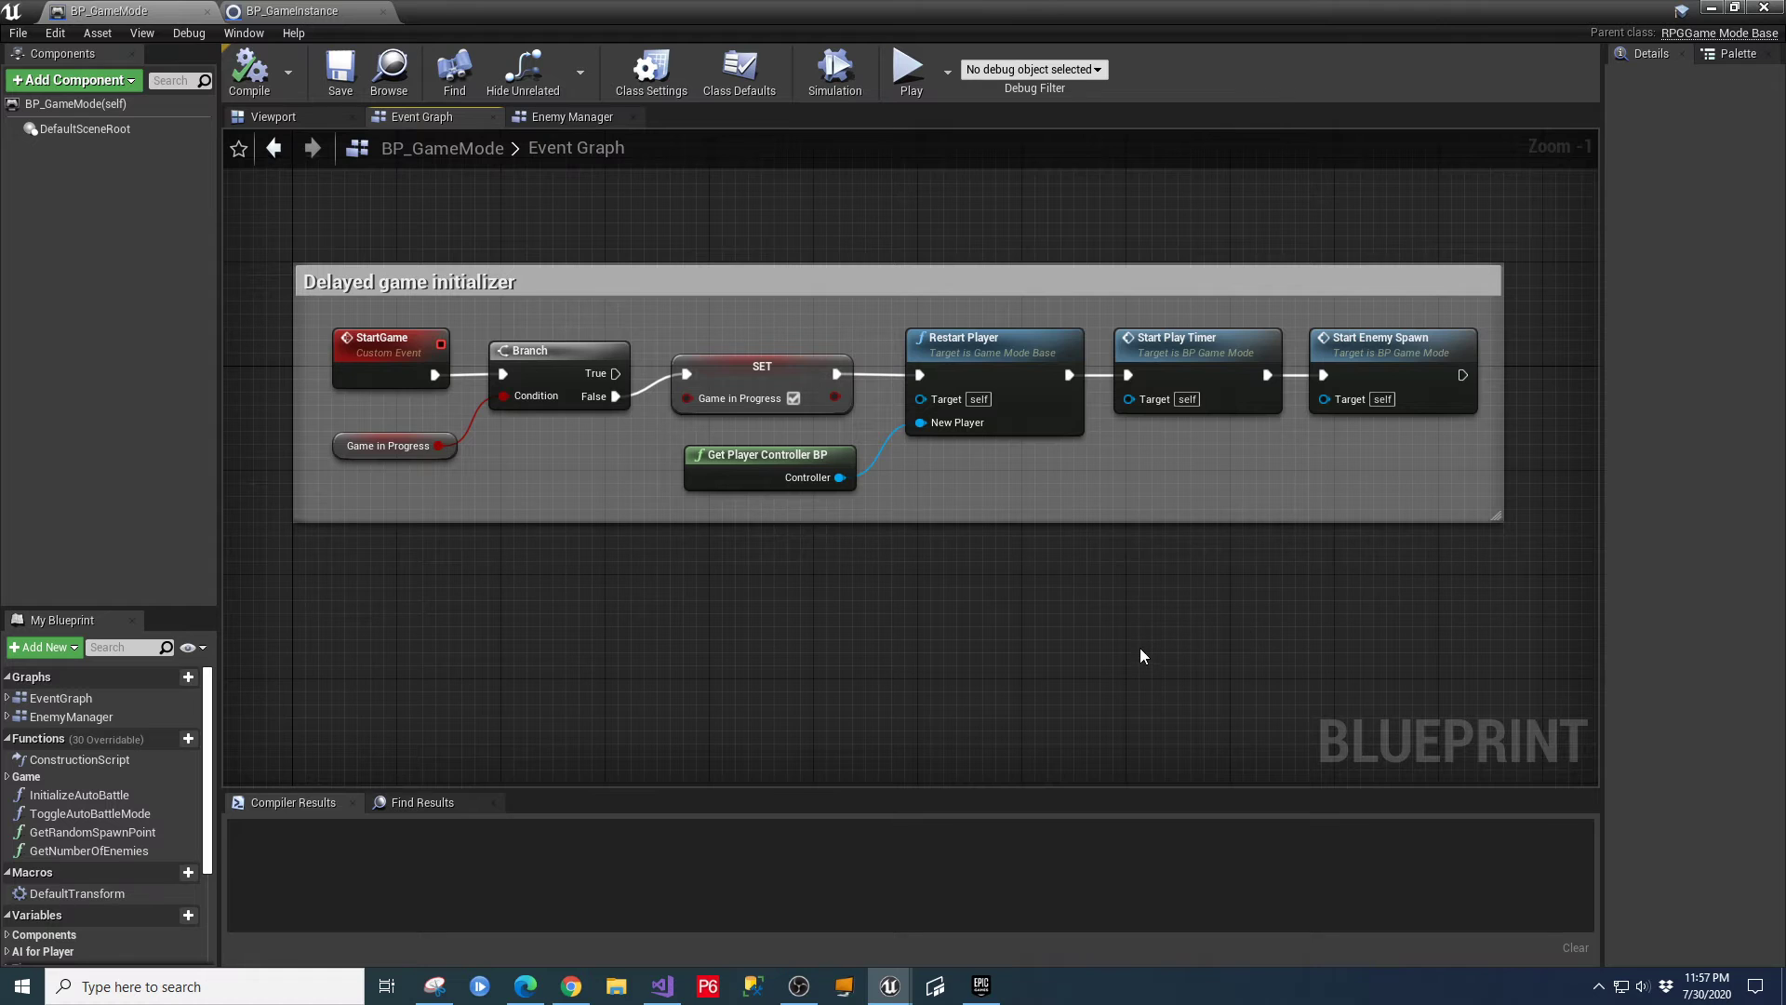
Review the Game Over process and the Restart Level section in BP_GameMode's Event Graph.
scroll(1141, 648, down, 1)
right_drag(1085, 709, 1154, 261)
right_drag(1021, 503, 856, 210)
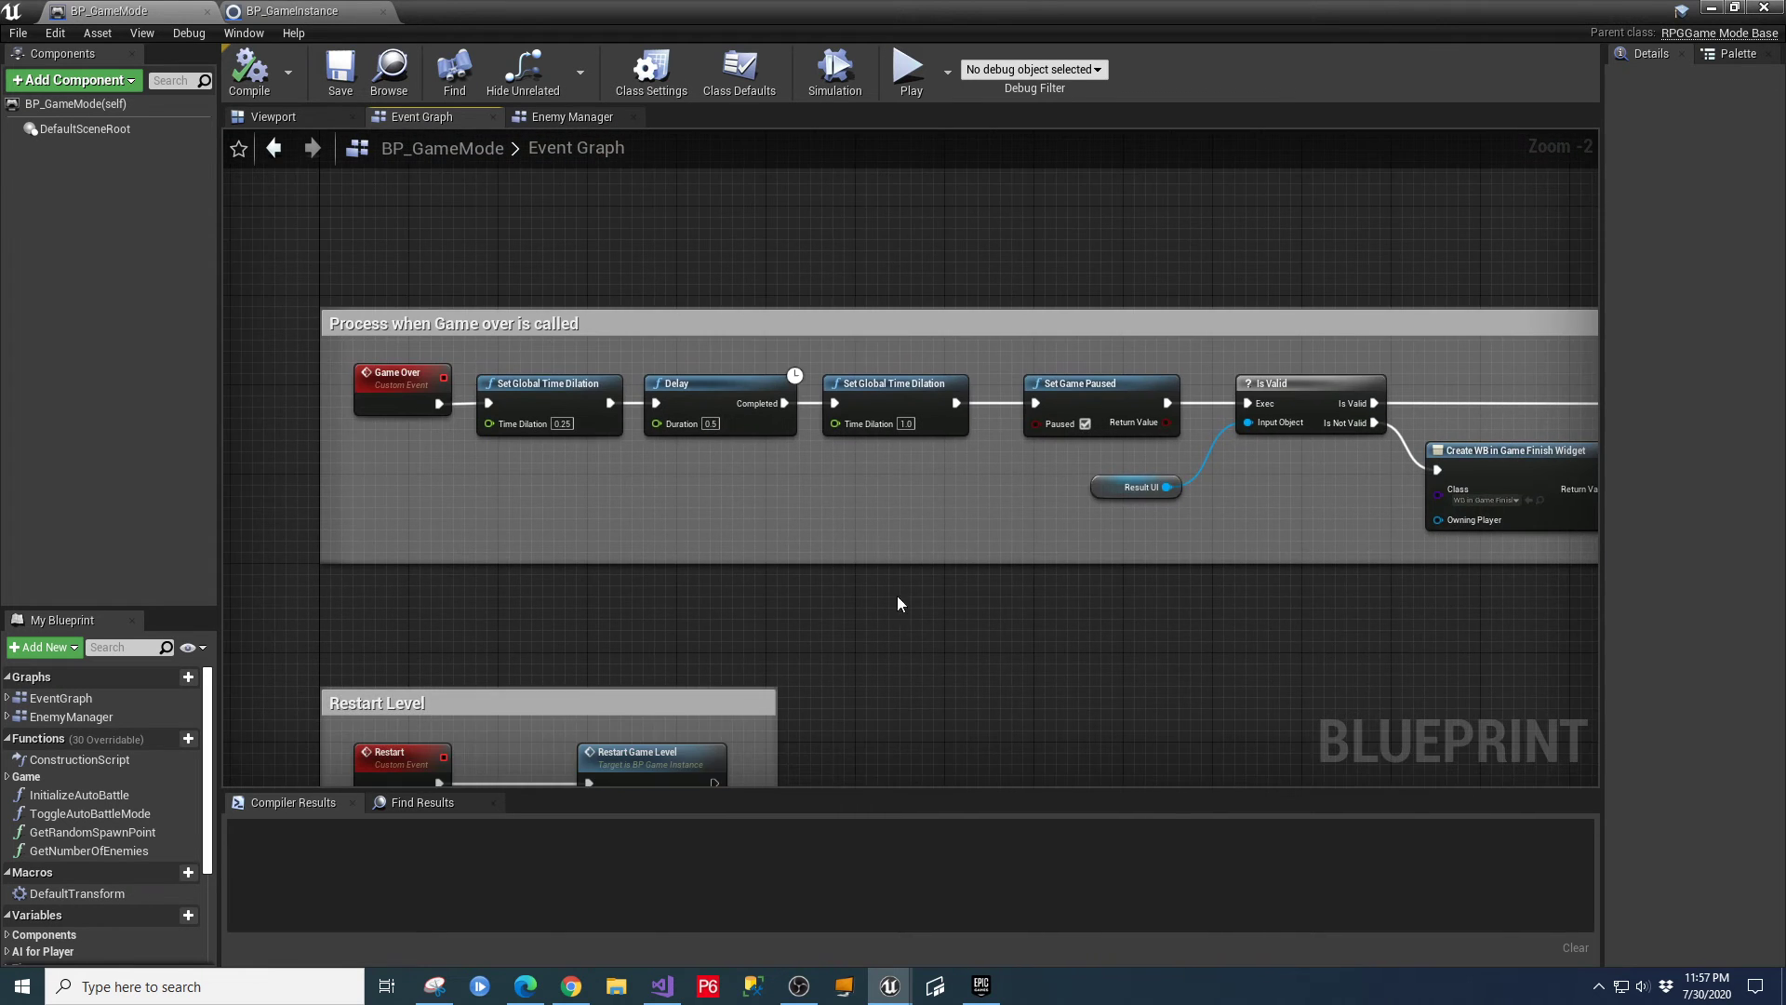
right_drag(1092, 665, 264, 611)
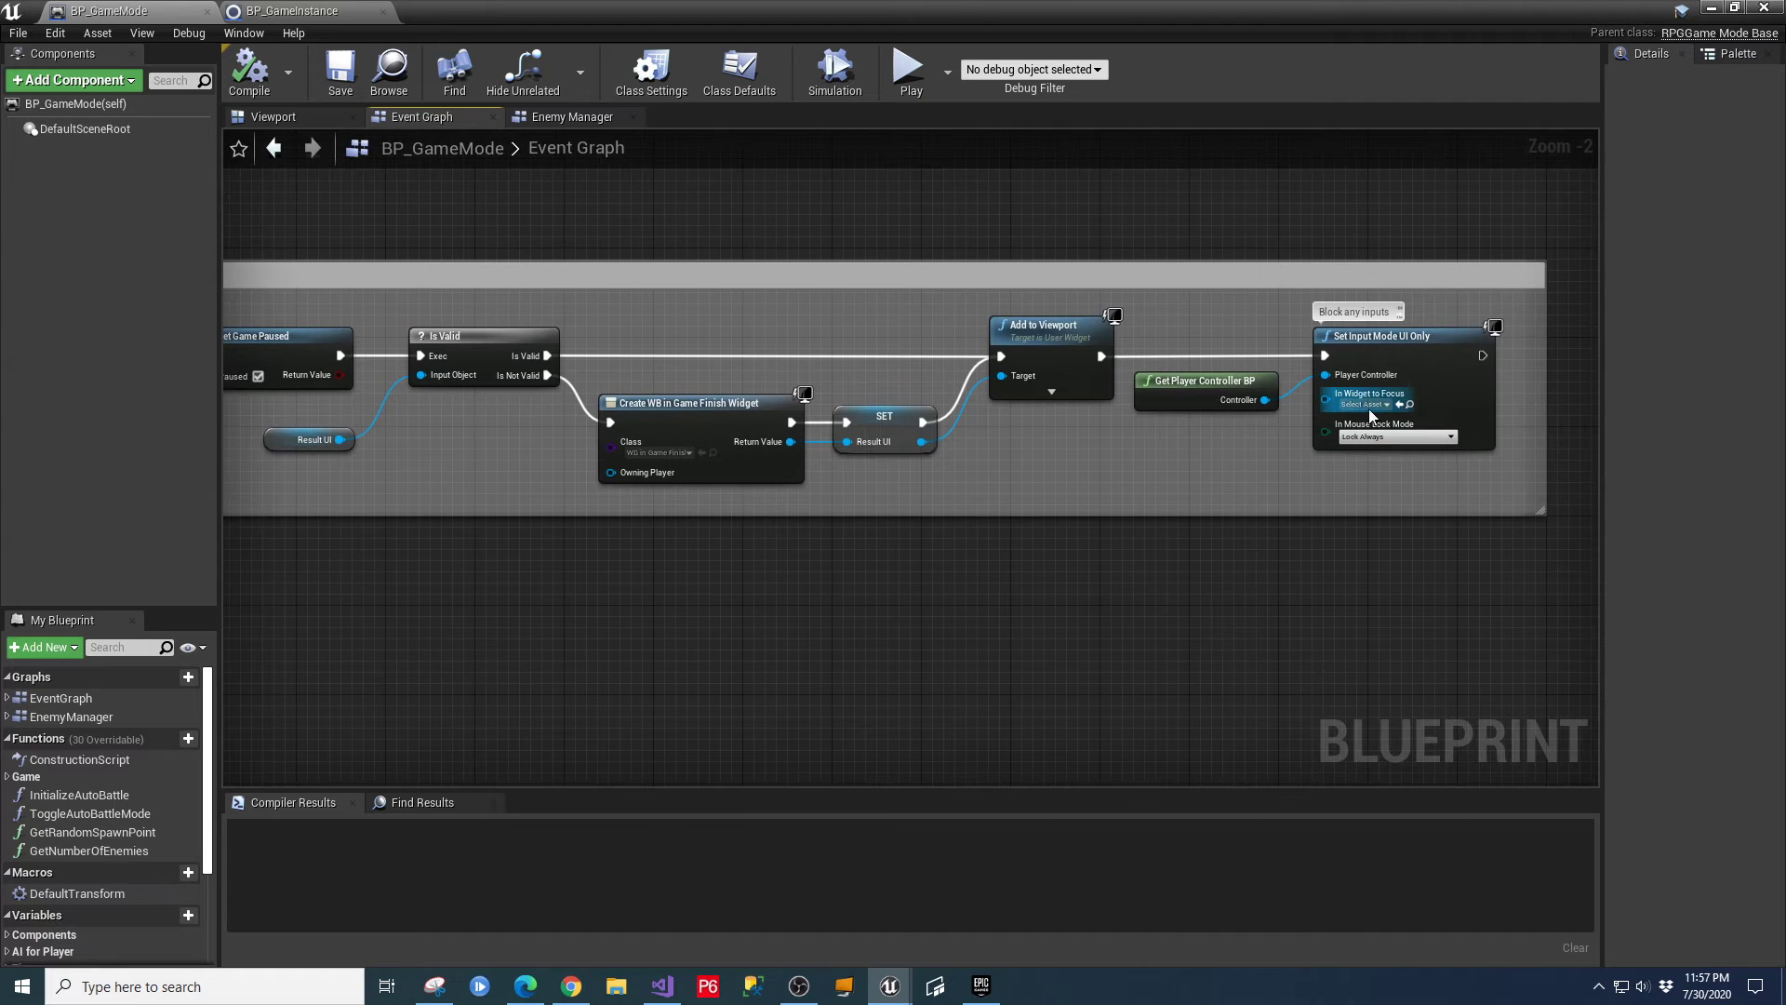
right_drag(444, 643, 1373, 365)
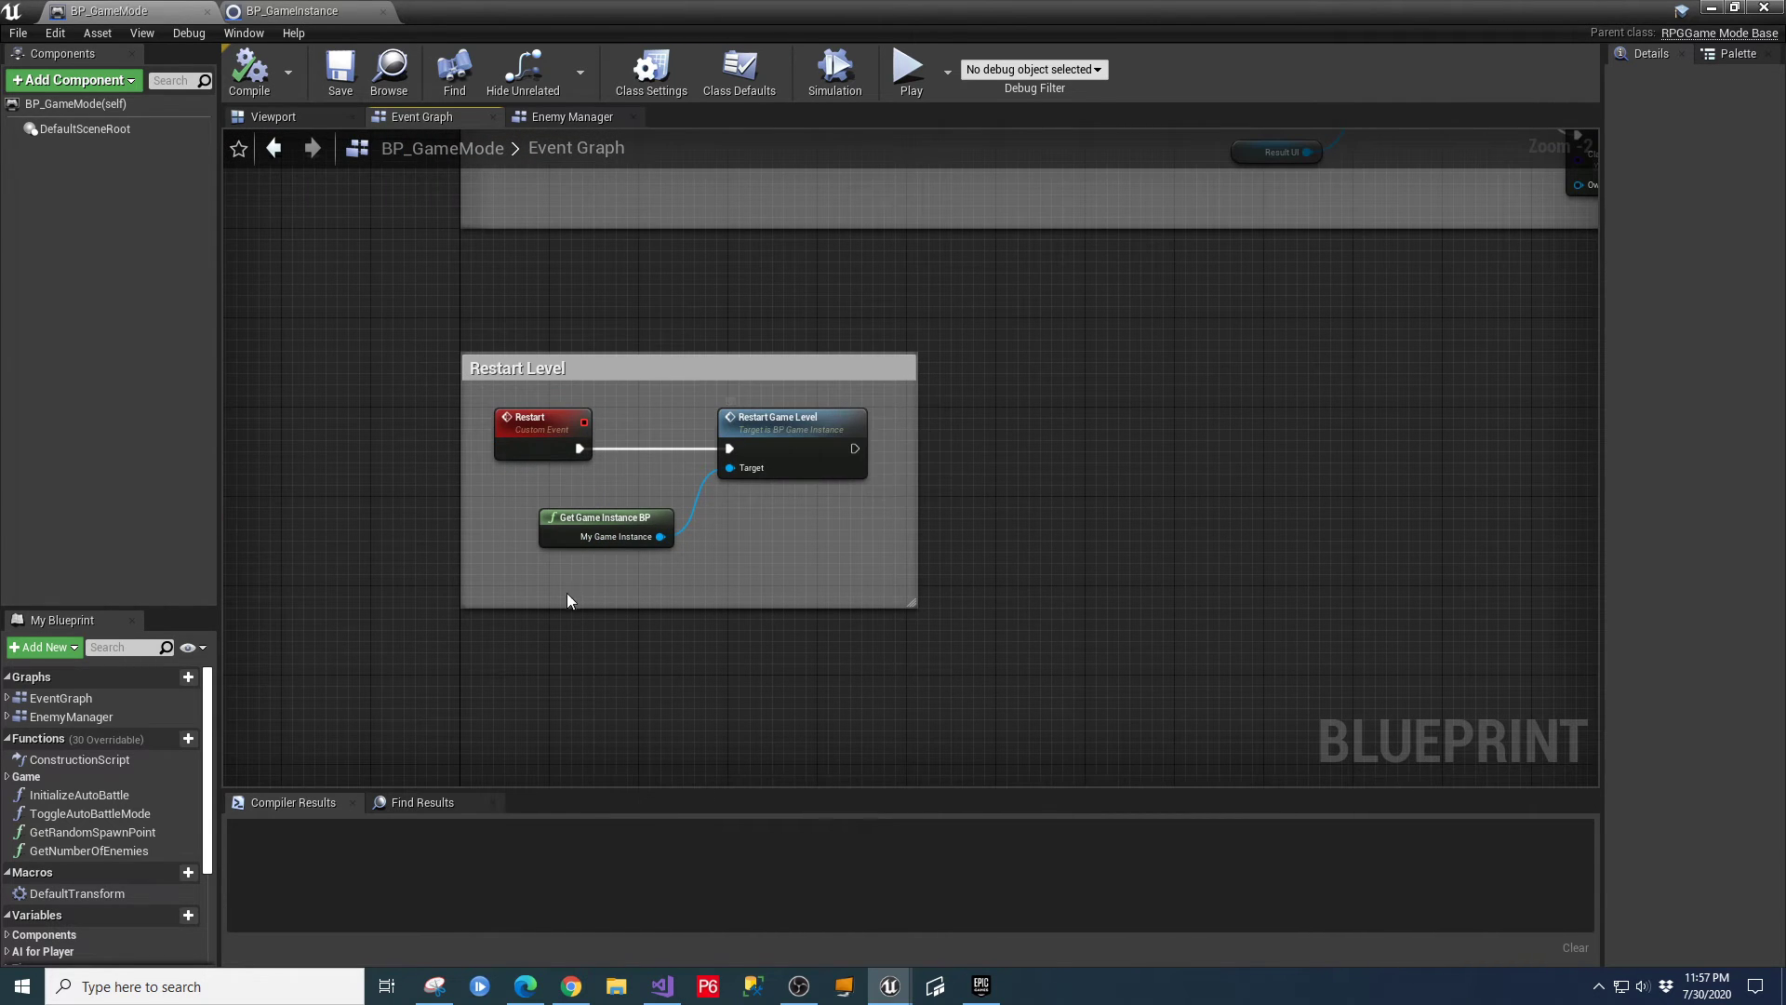
scroll(1029, 387, down, 2)
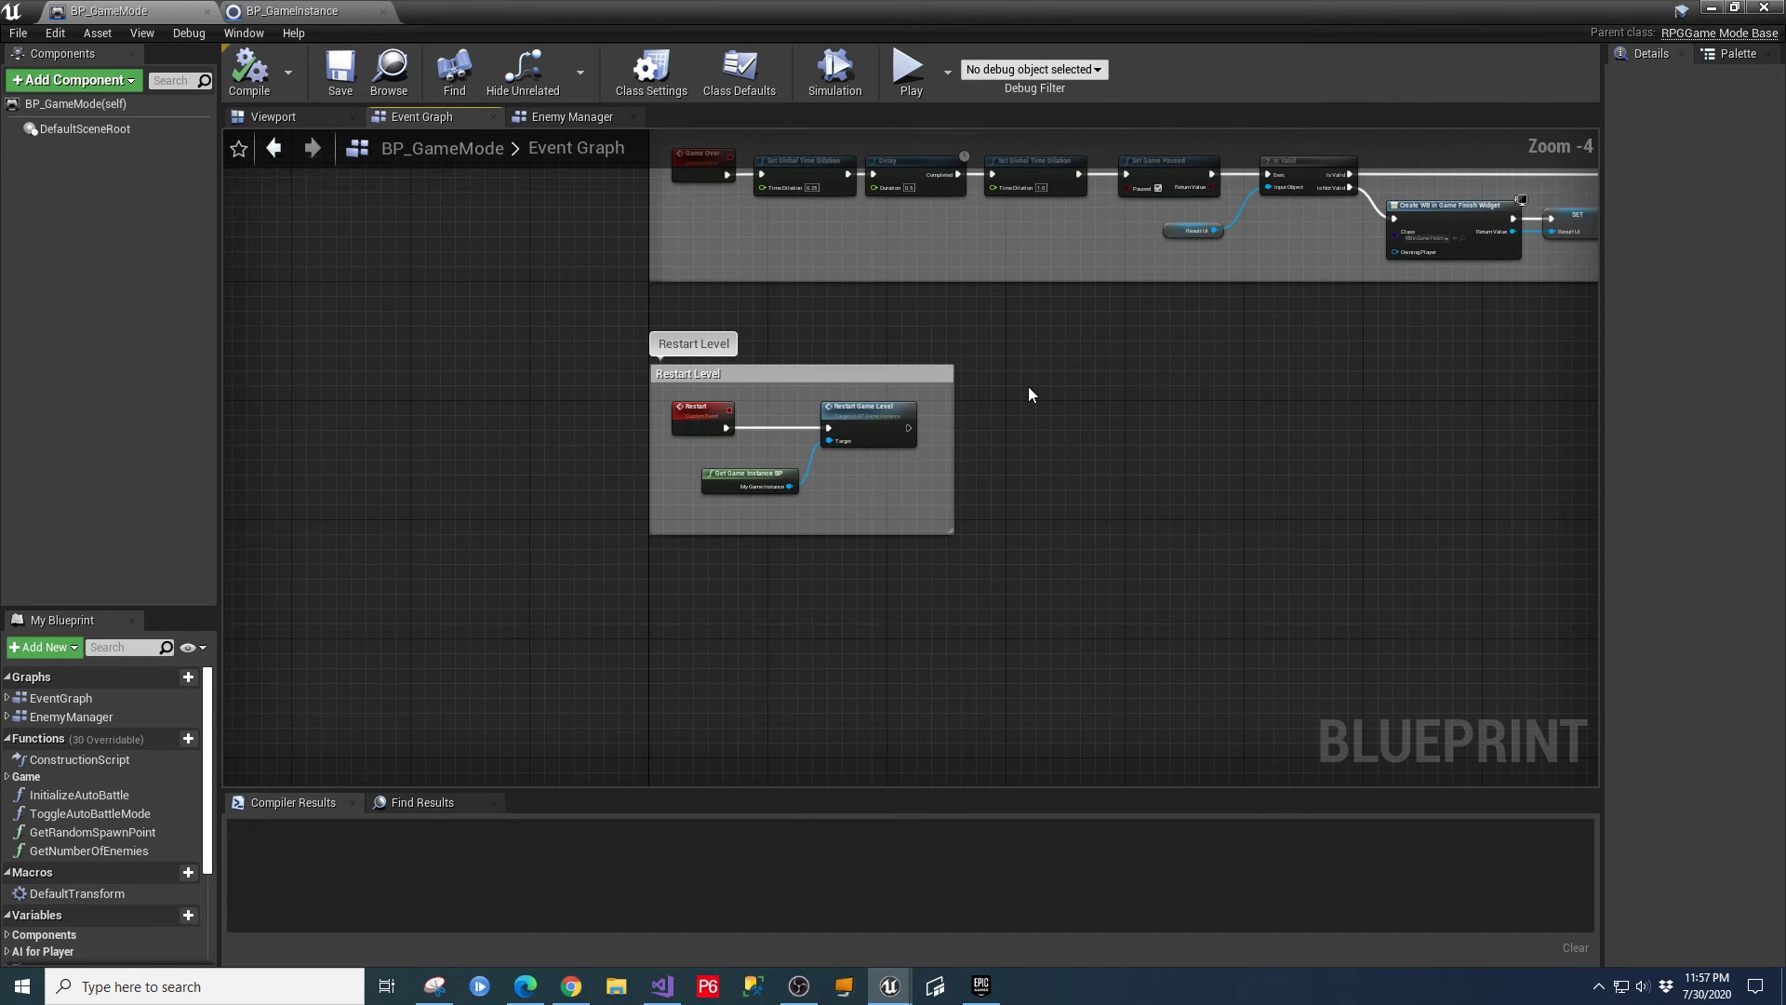
right_drag(1029, 387, 784, 474)
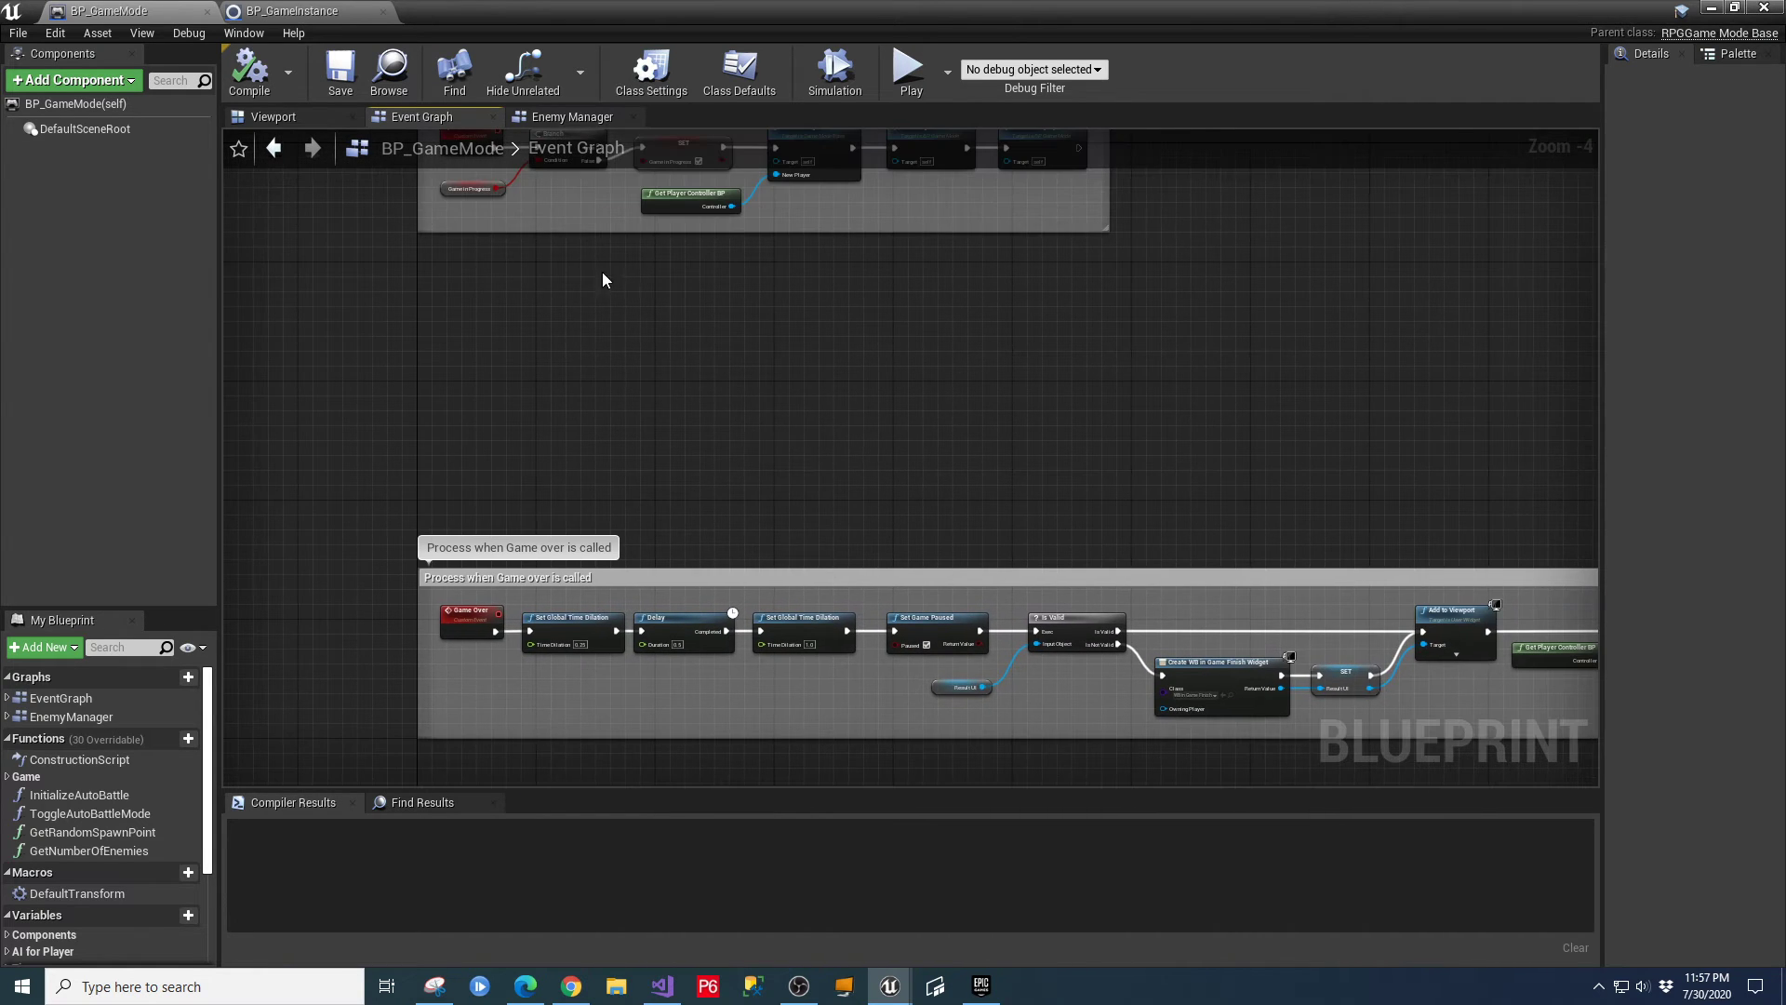
Review CheckCurrentWave and SpawnNewWave in the Enemy Manager graph and return to the level editor.
click(542, 119)
scroll(947, 556, up, 1)
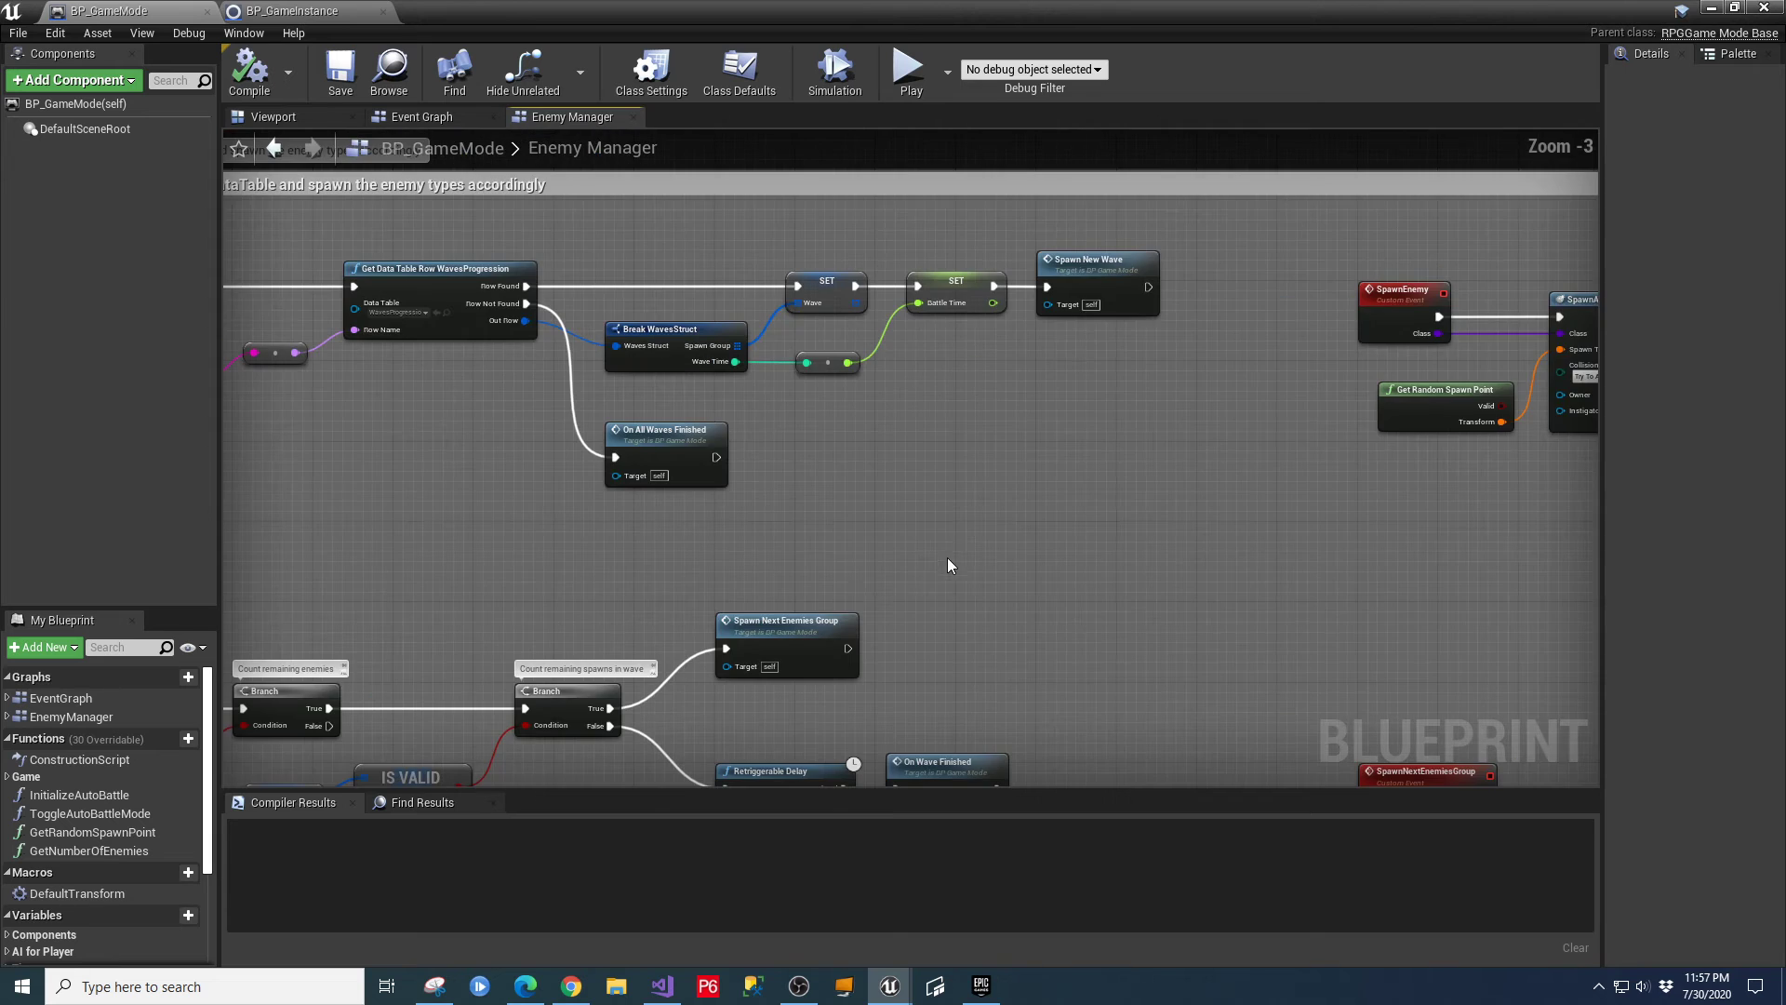
right_drag(857, 579, 1272, 161)
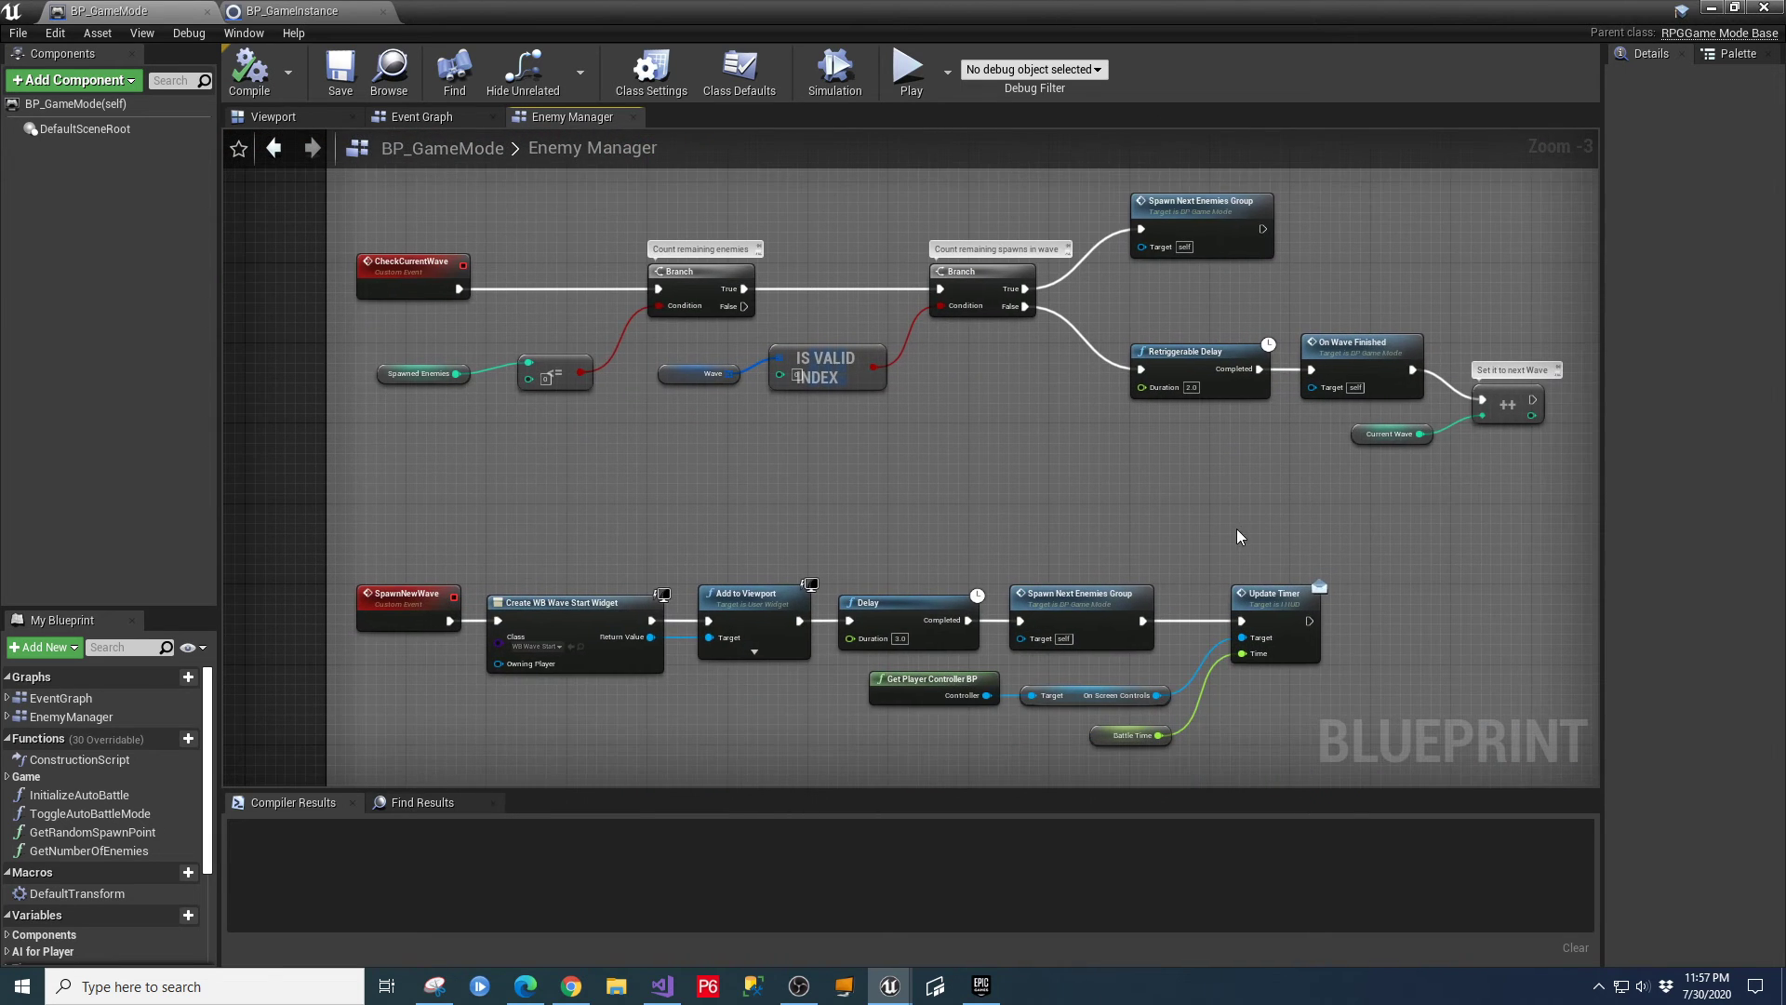
click(1711, 8)
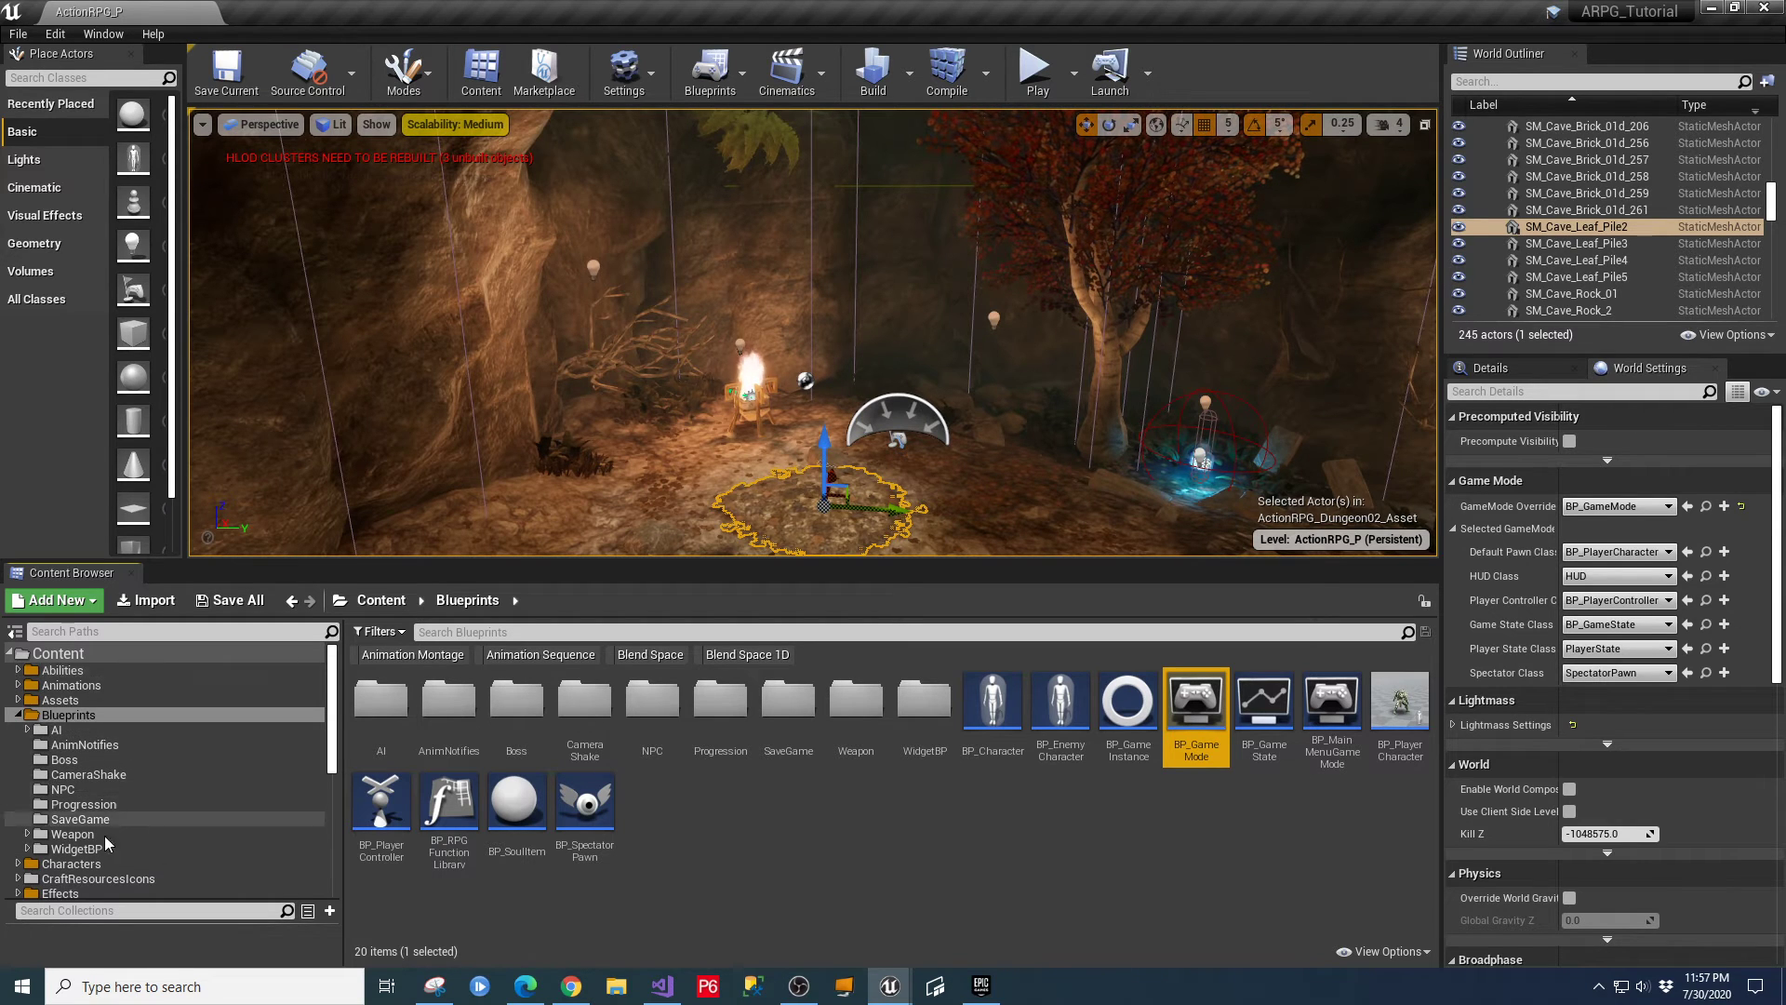
Open the WavesProgression data table from the Progression folder under Blueprints.
scroll(190, 824, down, 4)
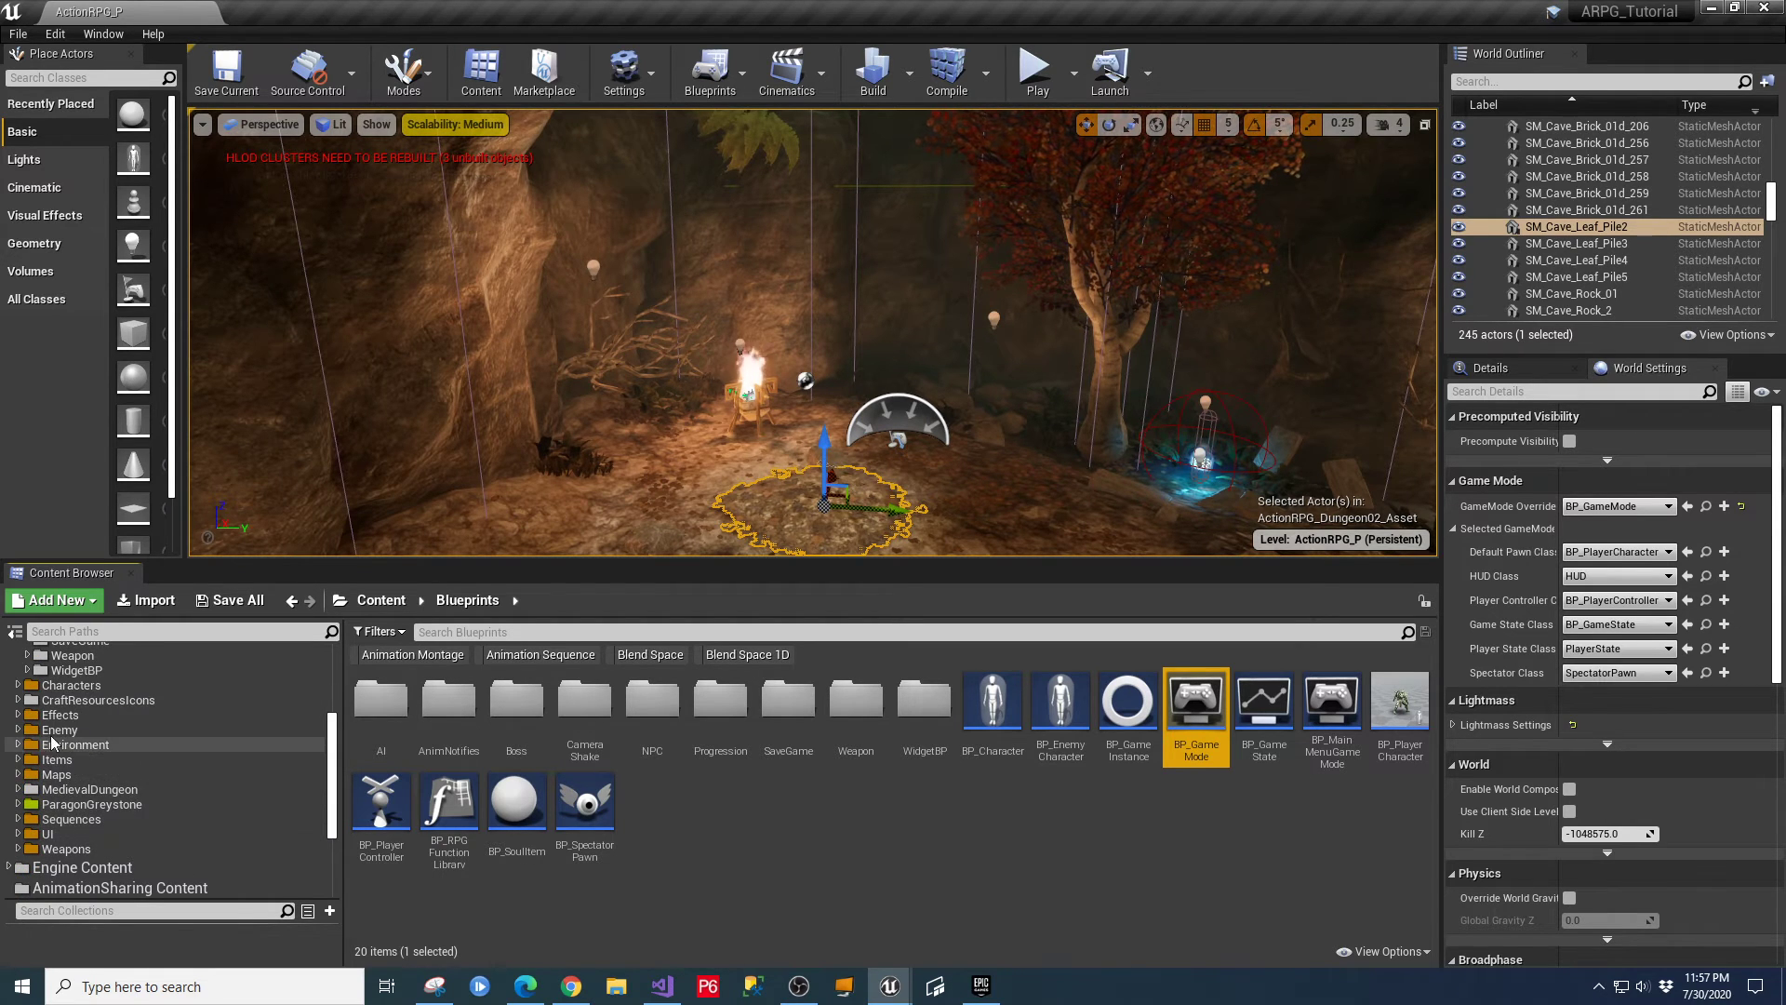
scroll(138, 746, up, 3)
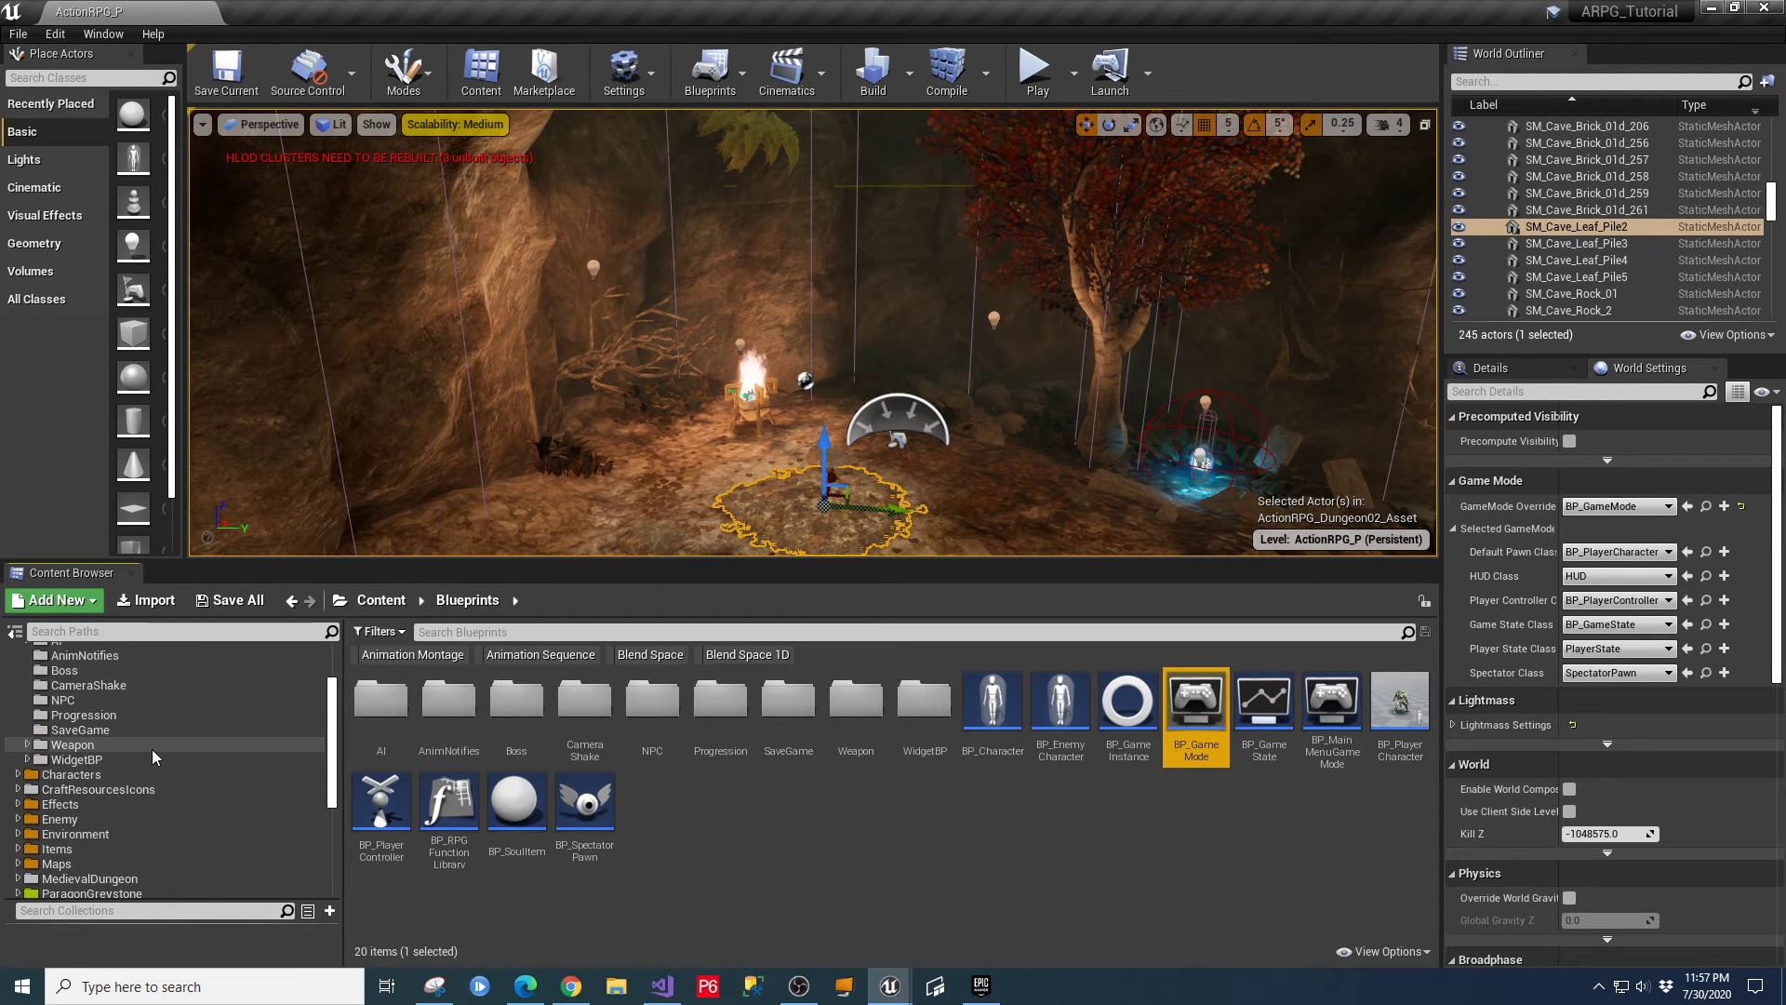
click(130, 715)
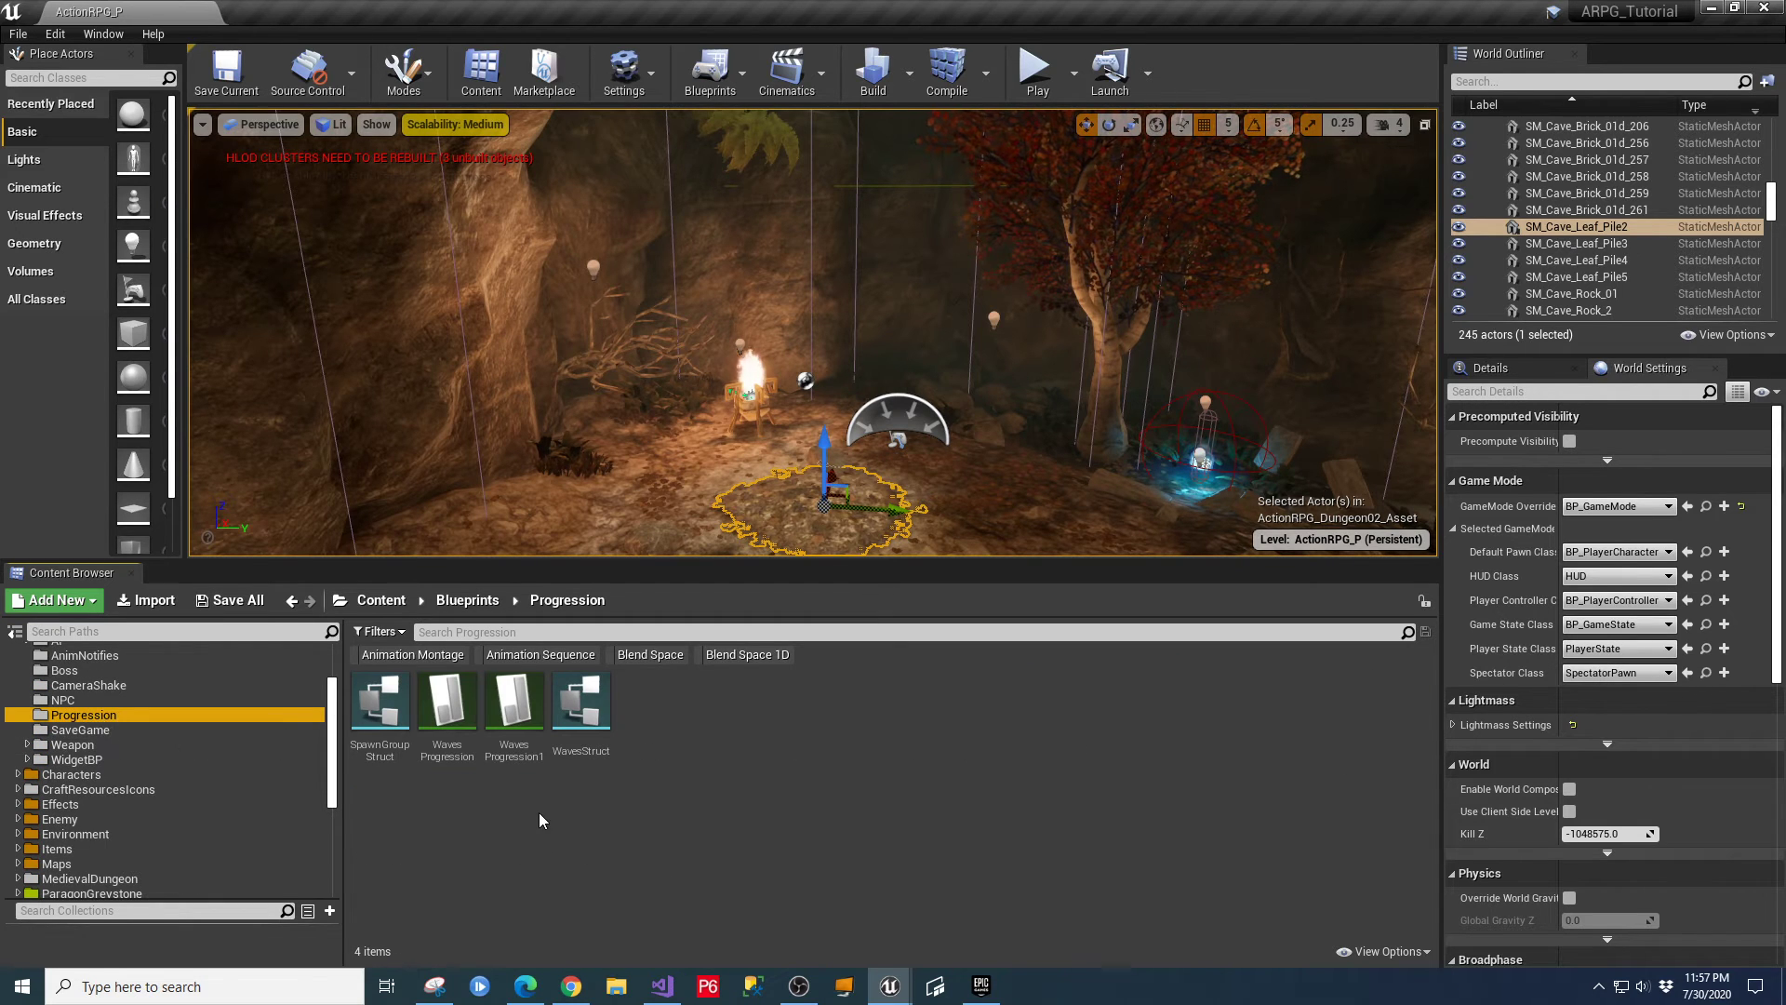
click(448, 715)
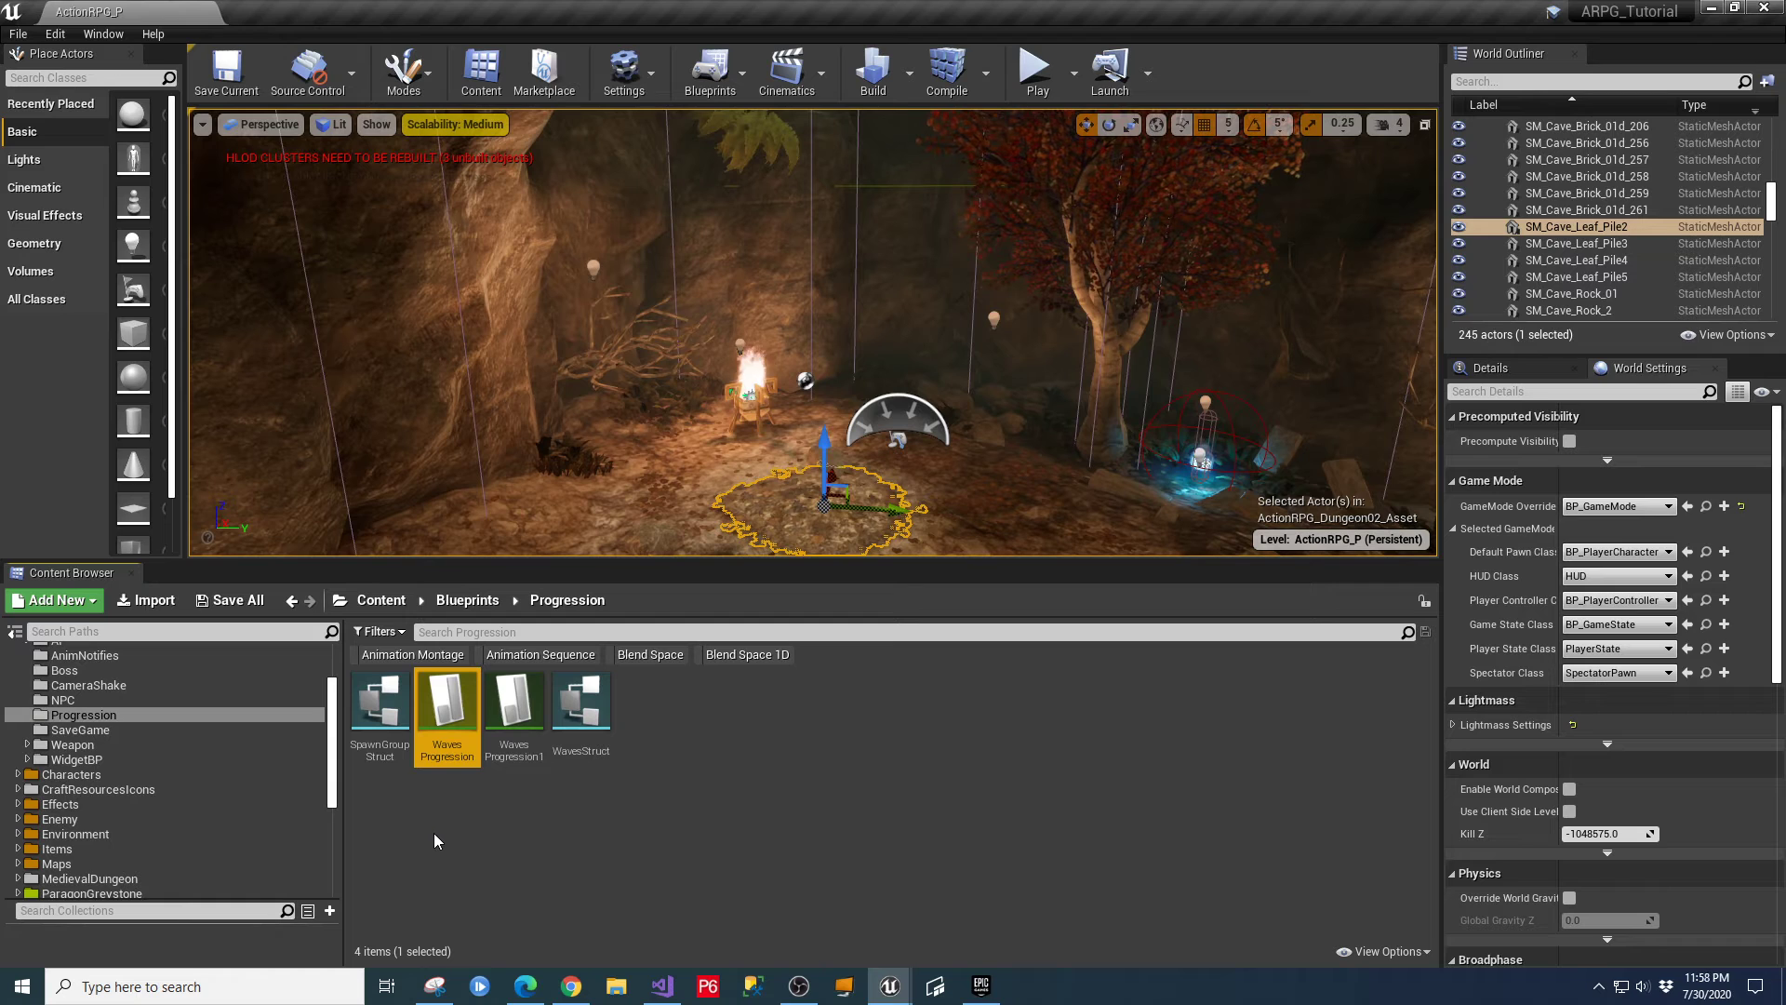
double_click(455, 700)
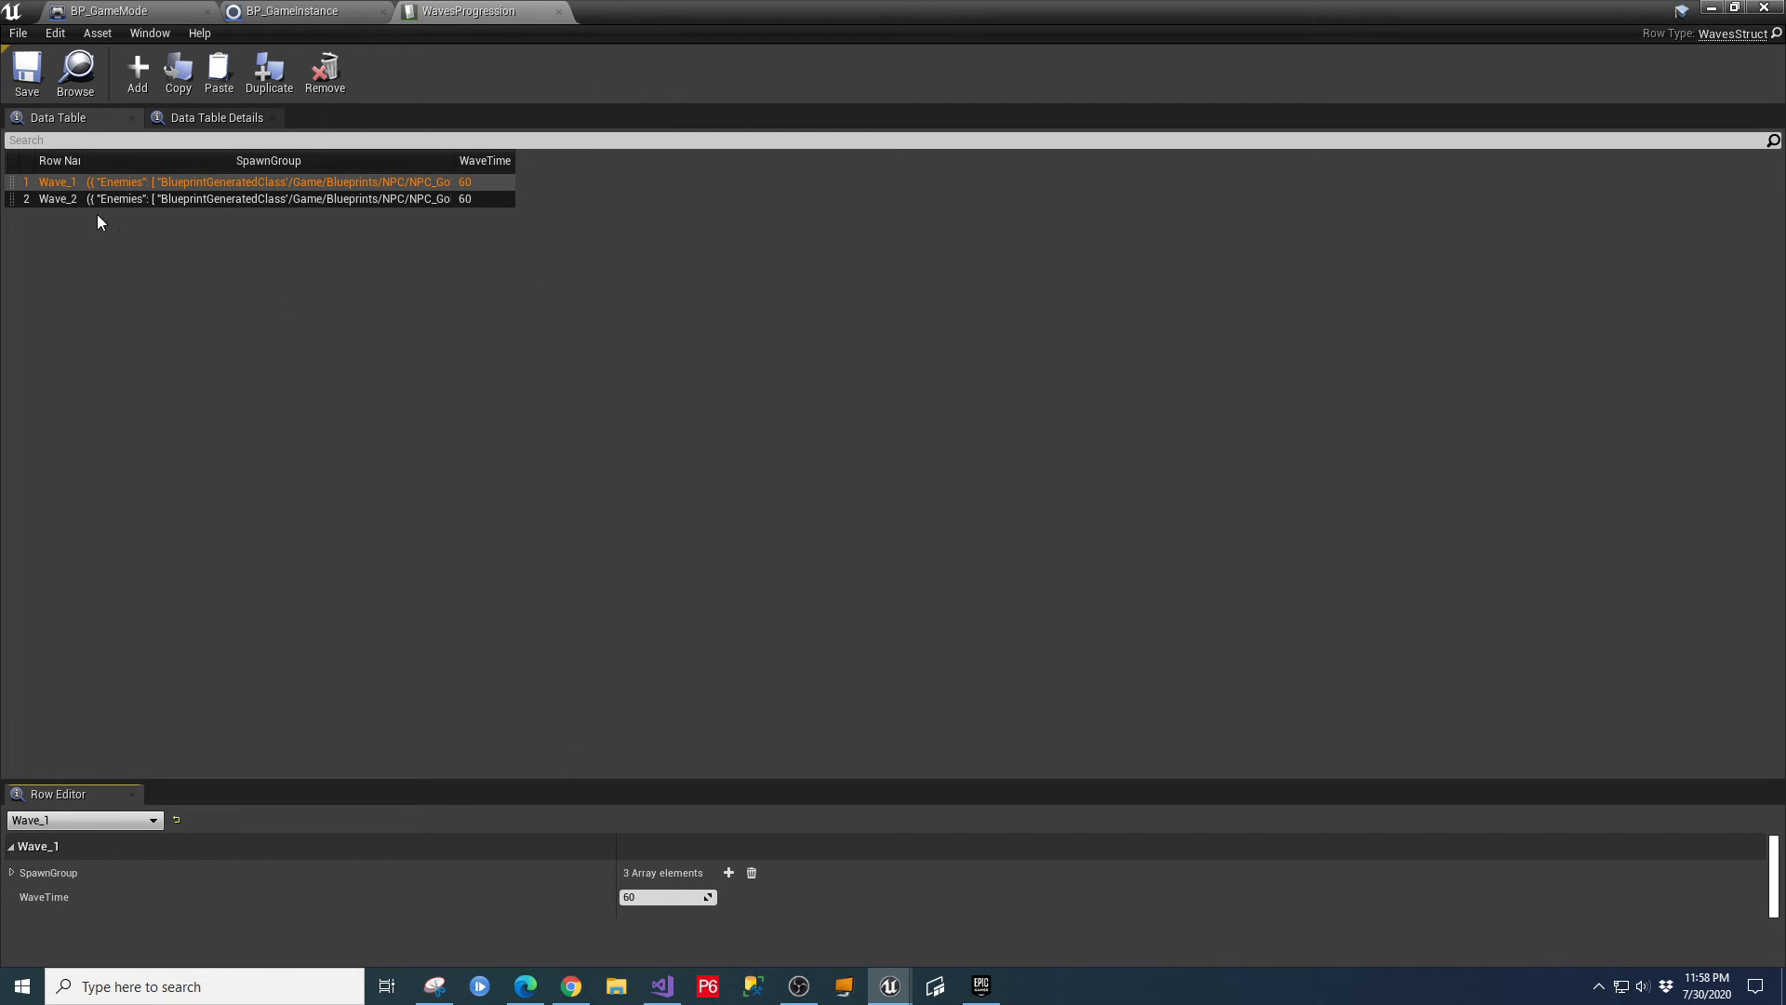
Add a new row named Wave_3 to the WavesProgression data table and save the asset.
click(65, 200)
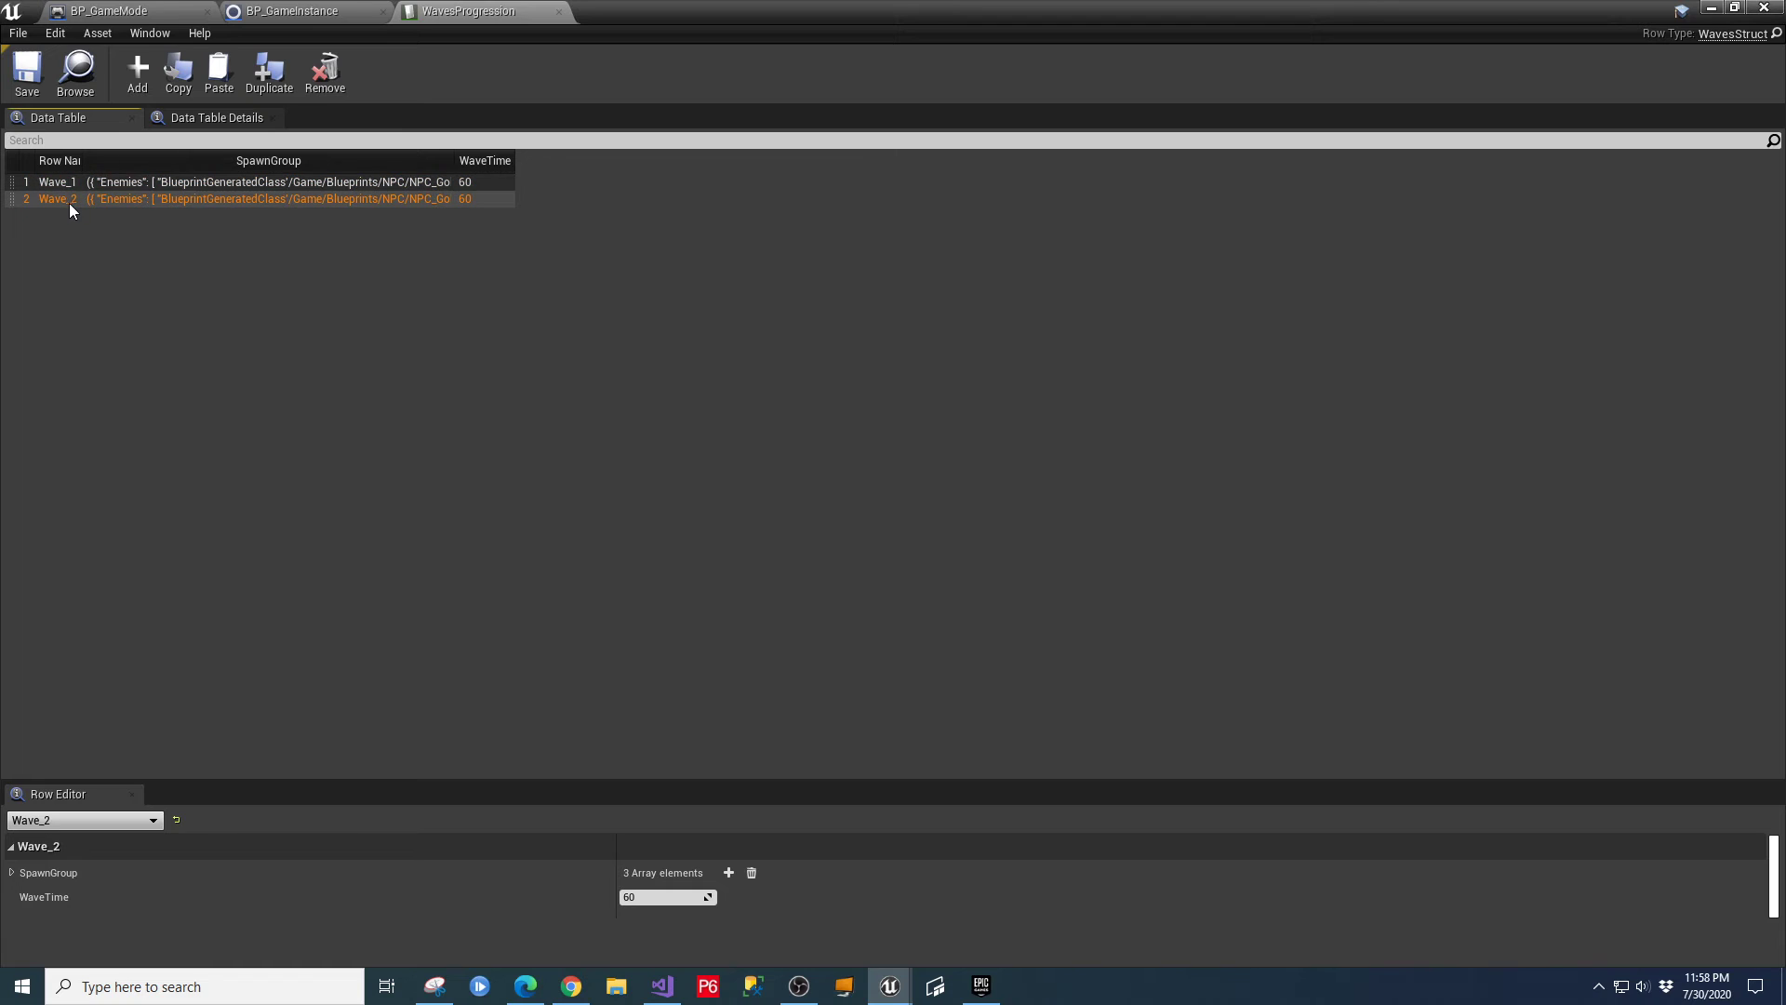
click(142, 76)
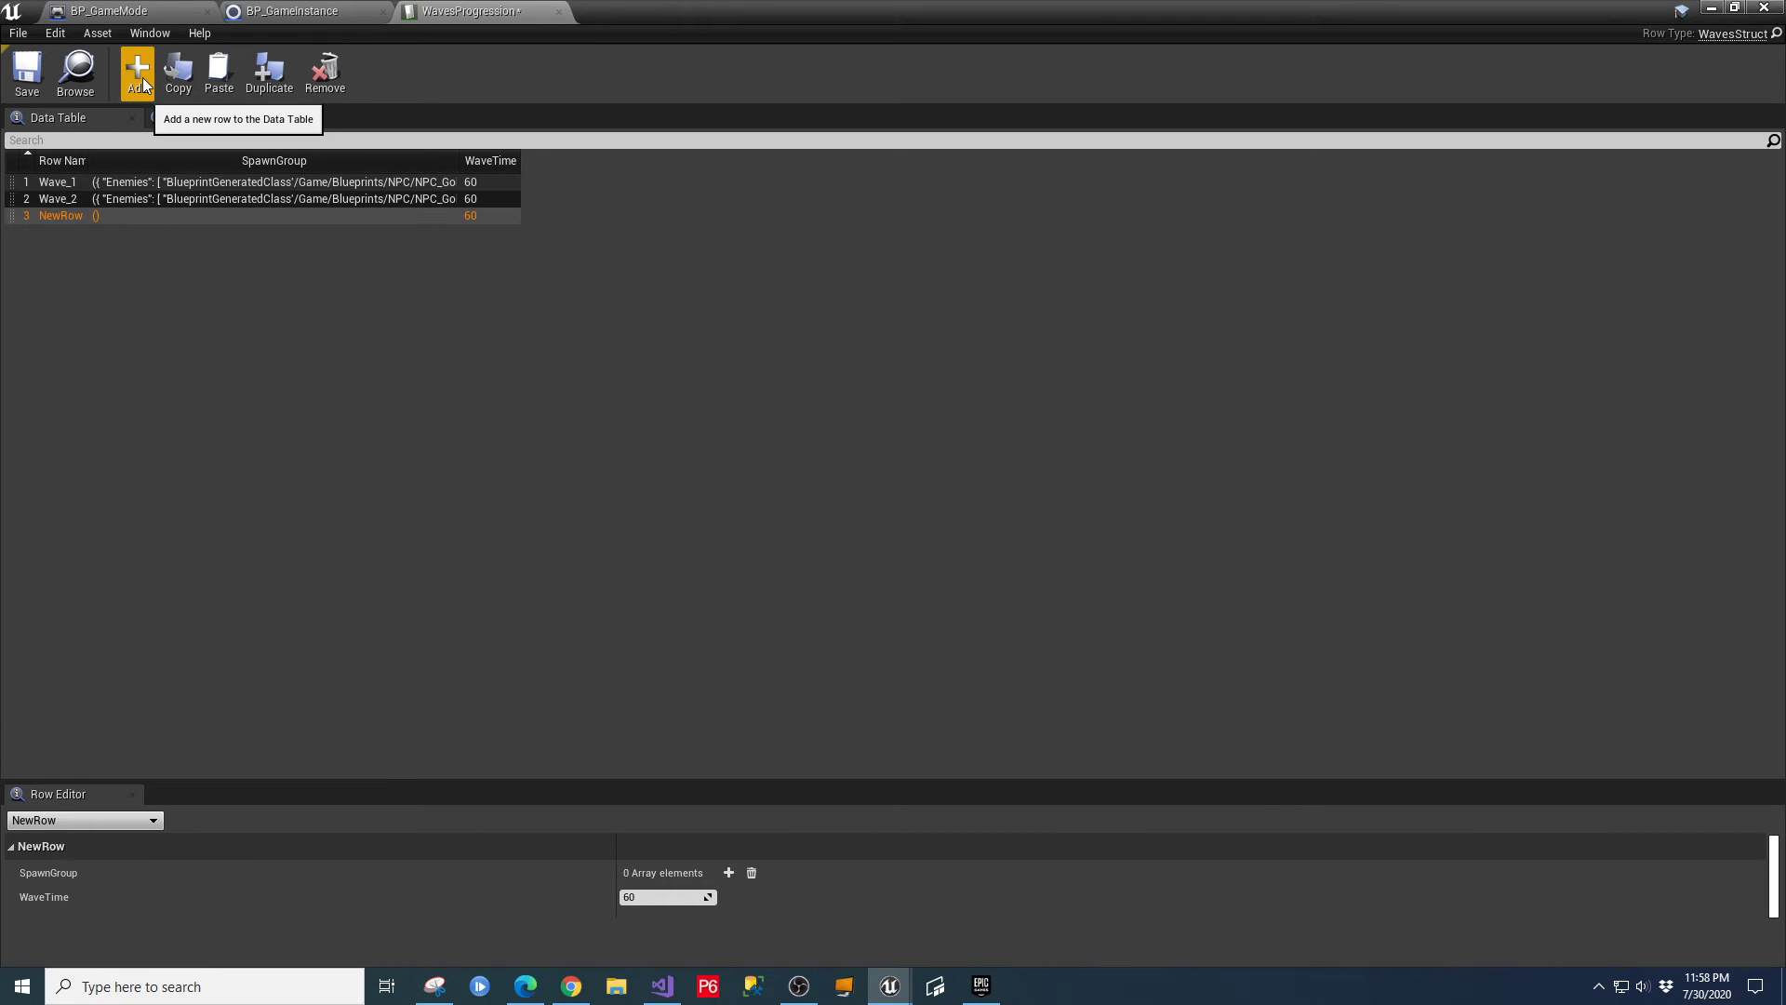
double_click(72, 215)
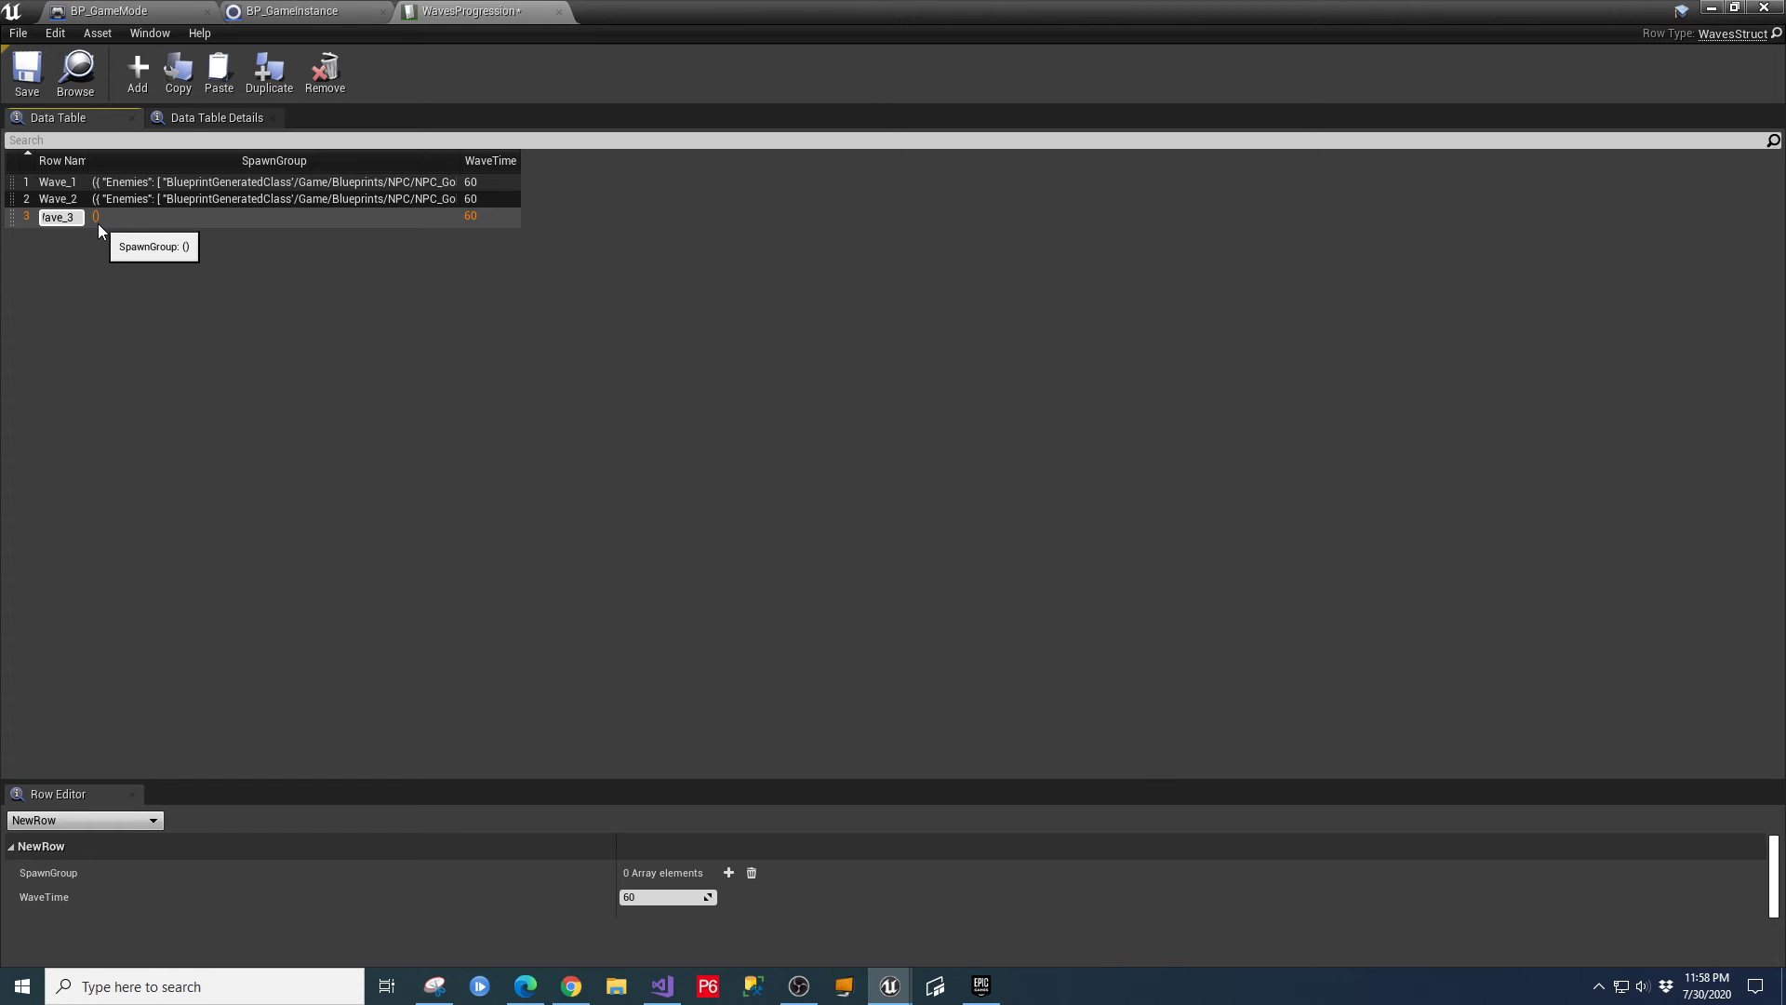
key(Return)
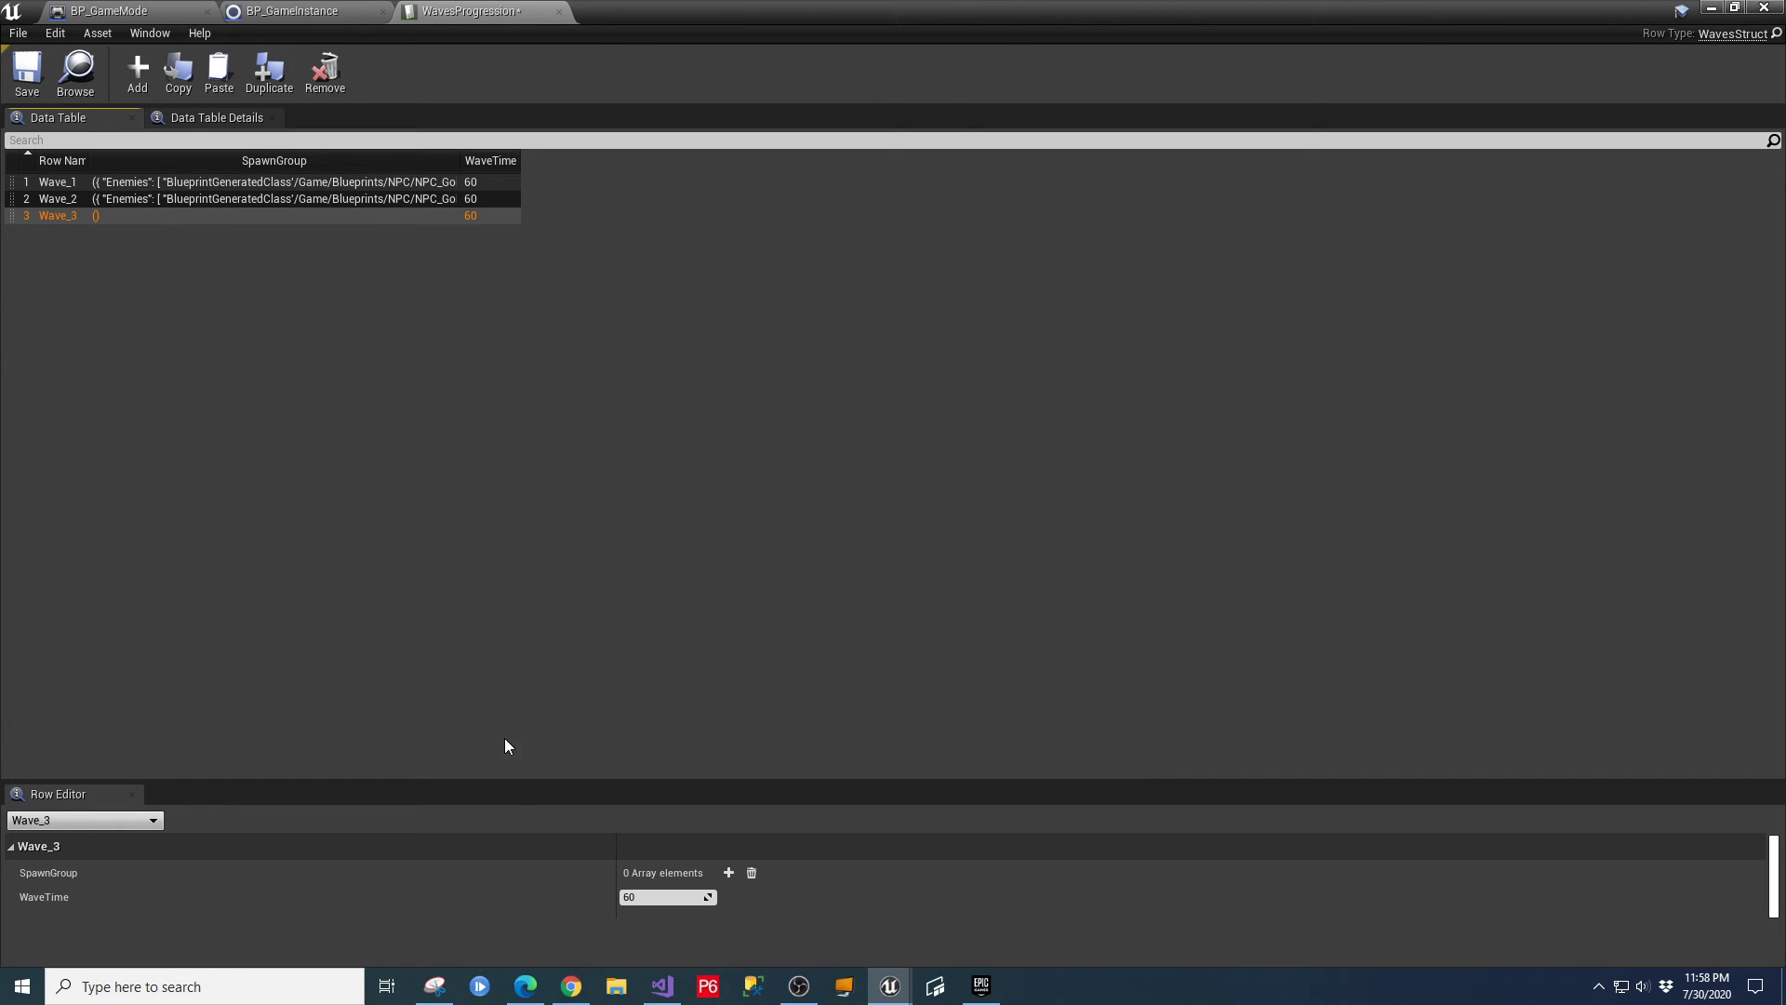
click(27, 74)
Add a SpawnGroup element to Wave_3 and assign NPC_Goblin_Level_01 as its first enemy.
drag(398, 782, 366, 441)
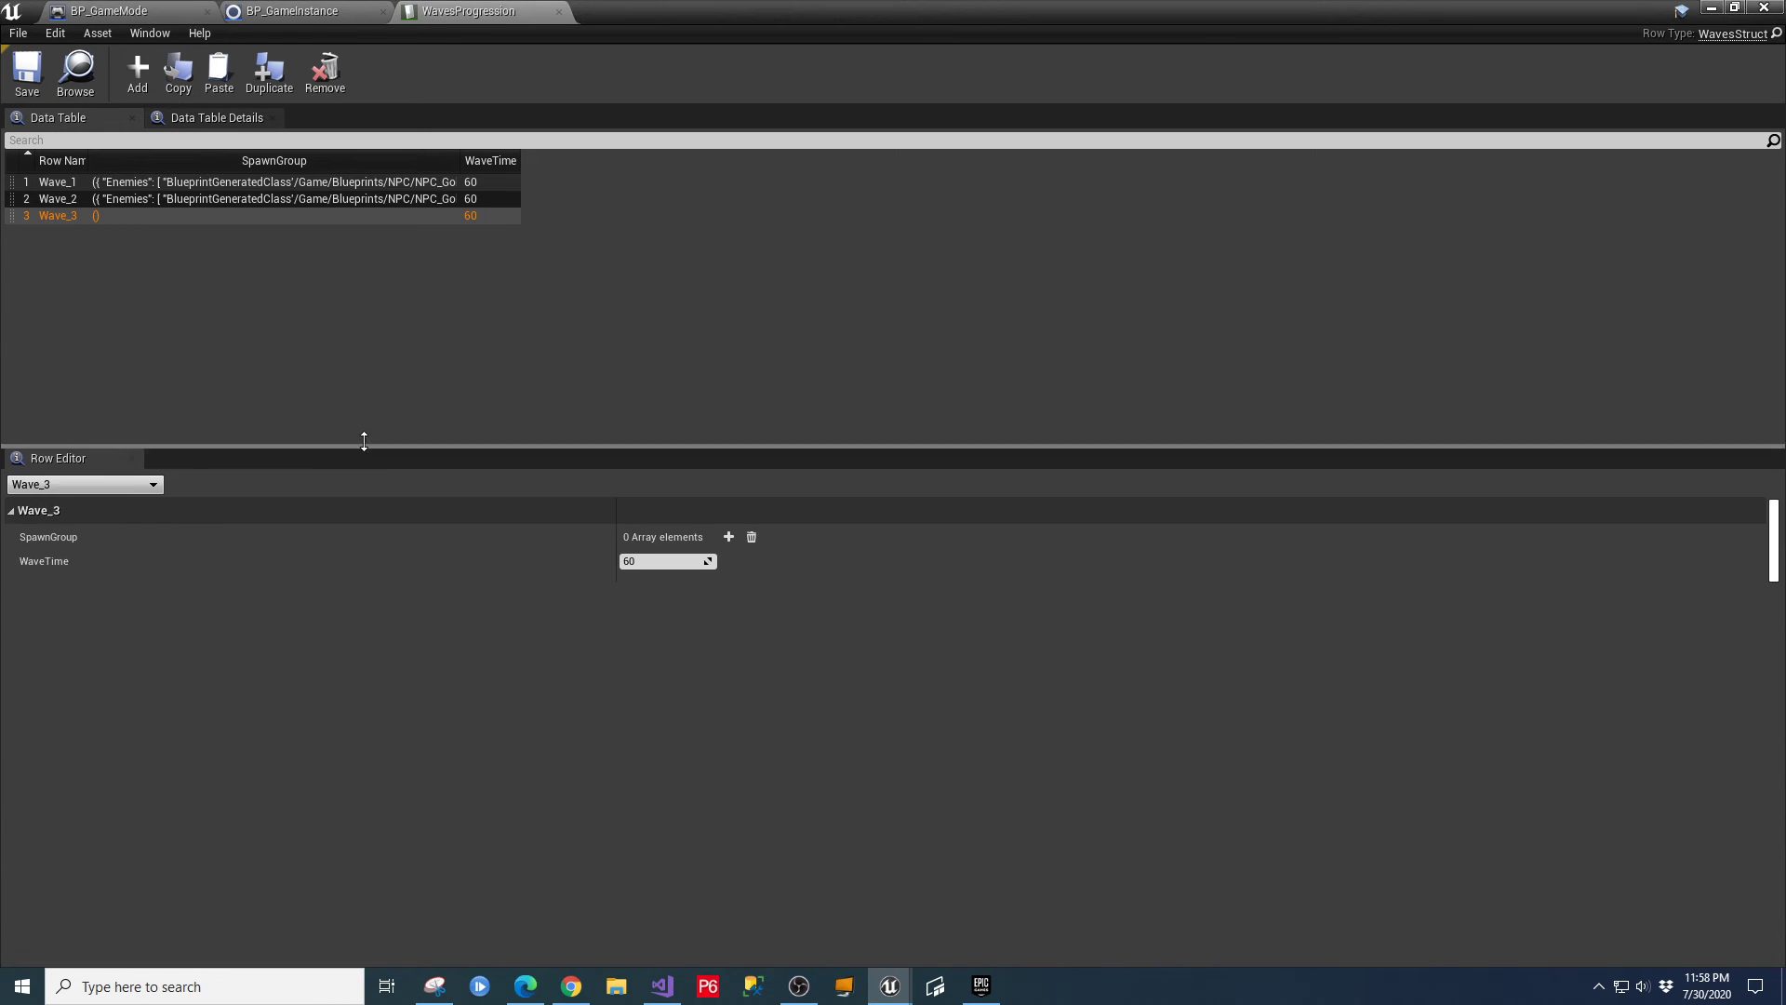
click(728, 534)
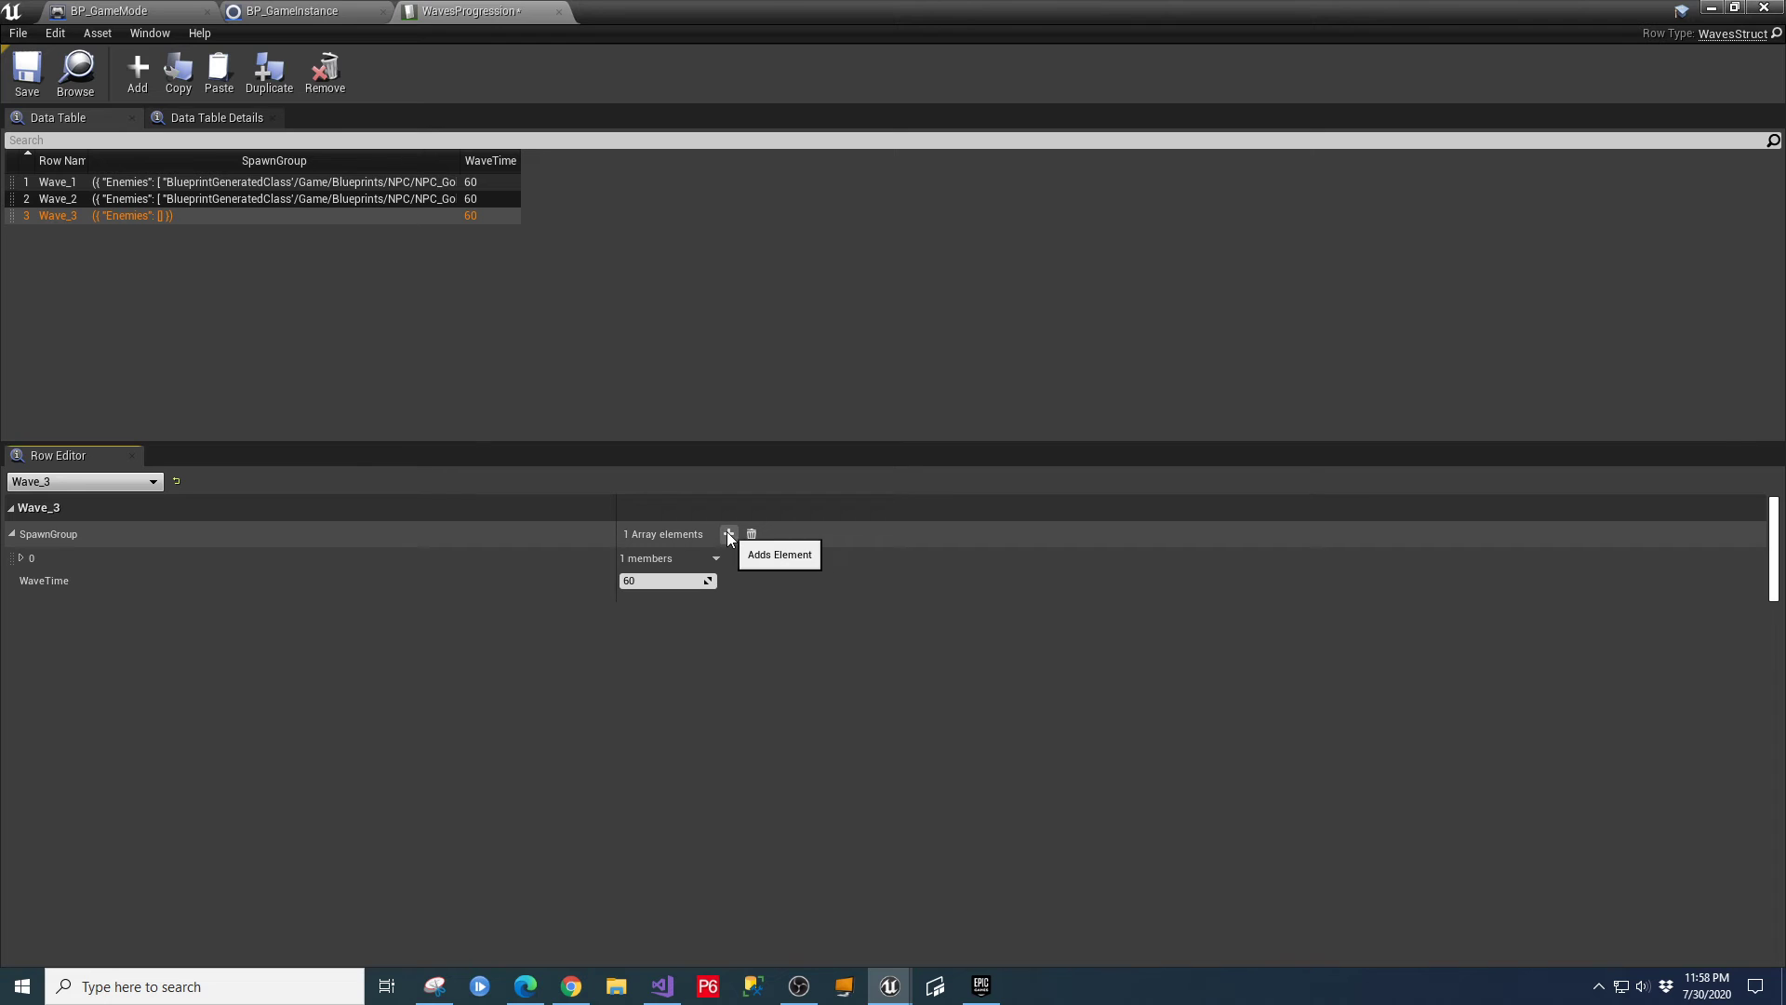
click(22, 559)
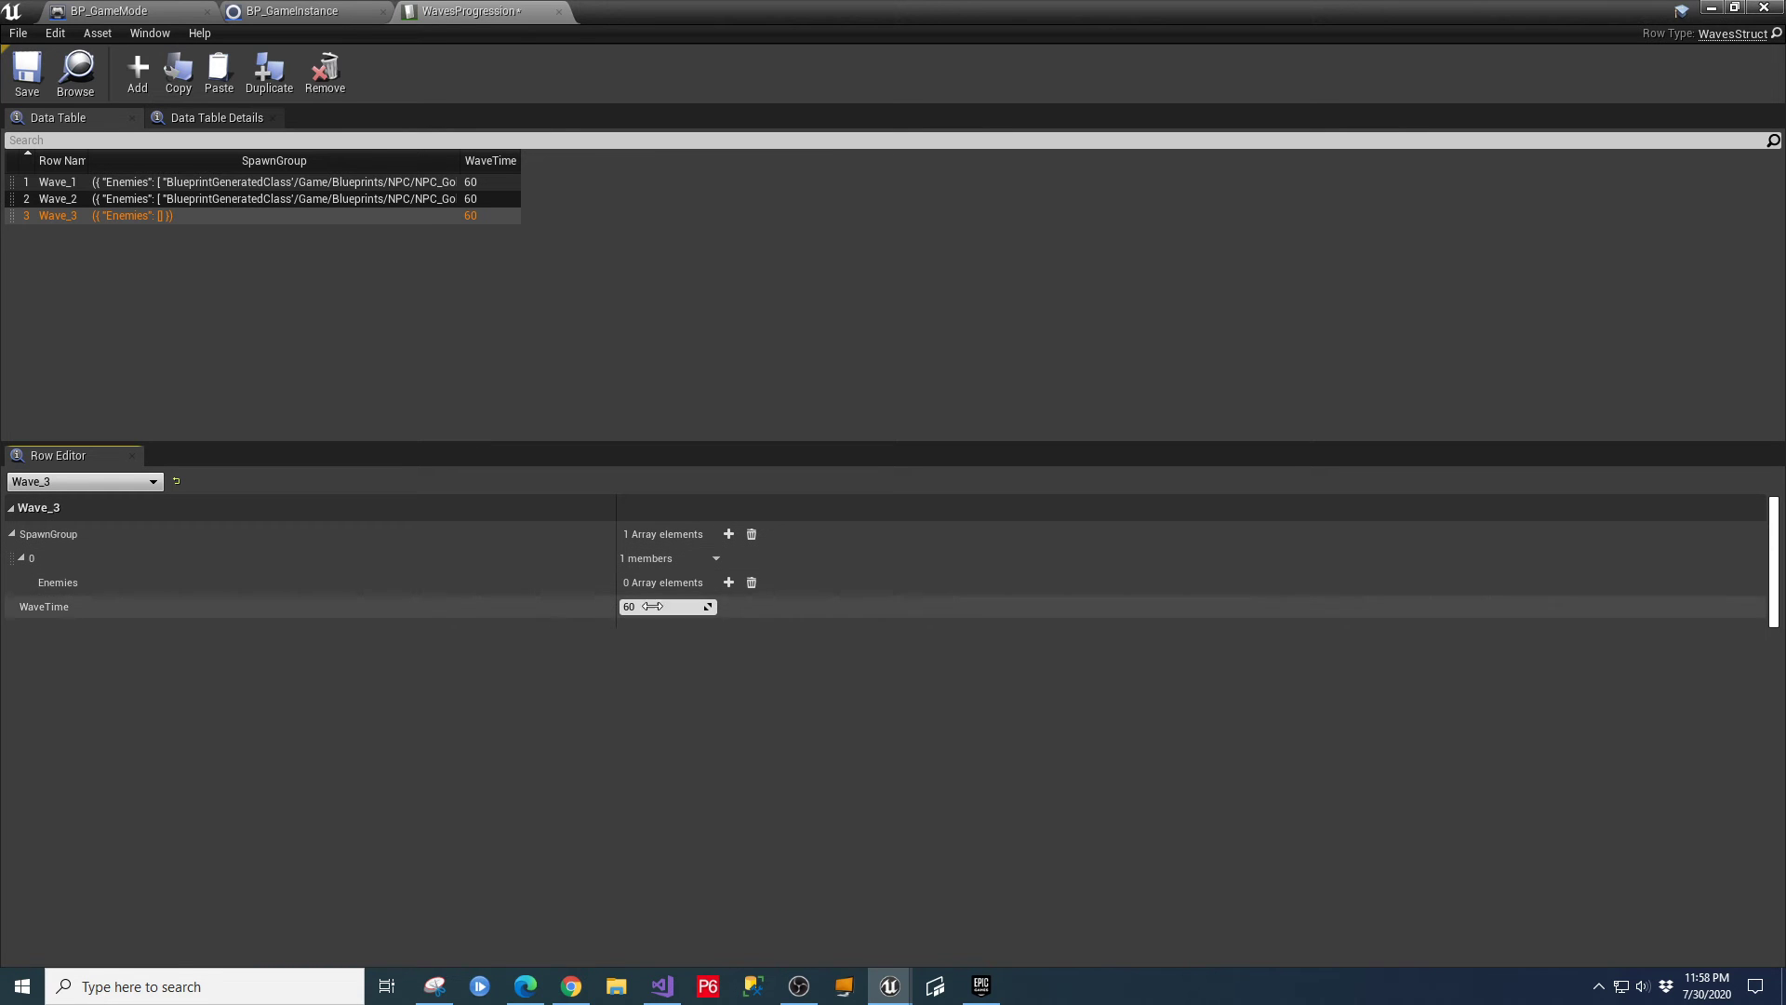
click(729, 582)
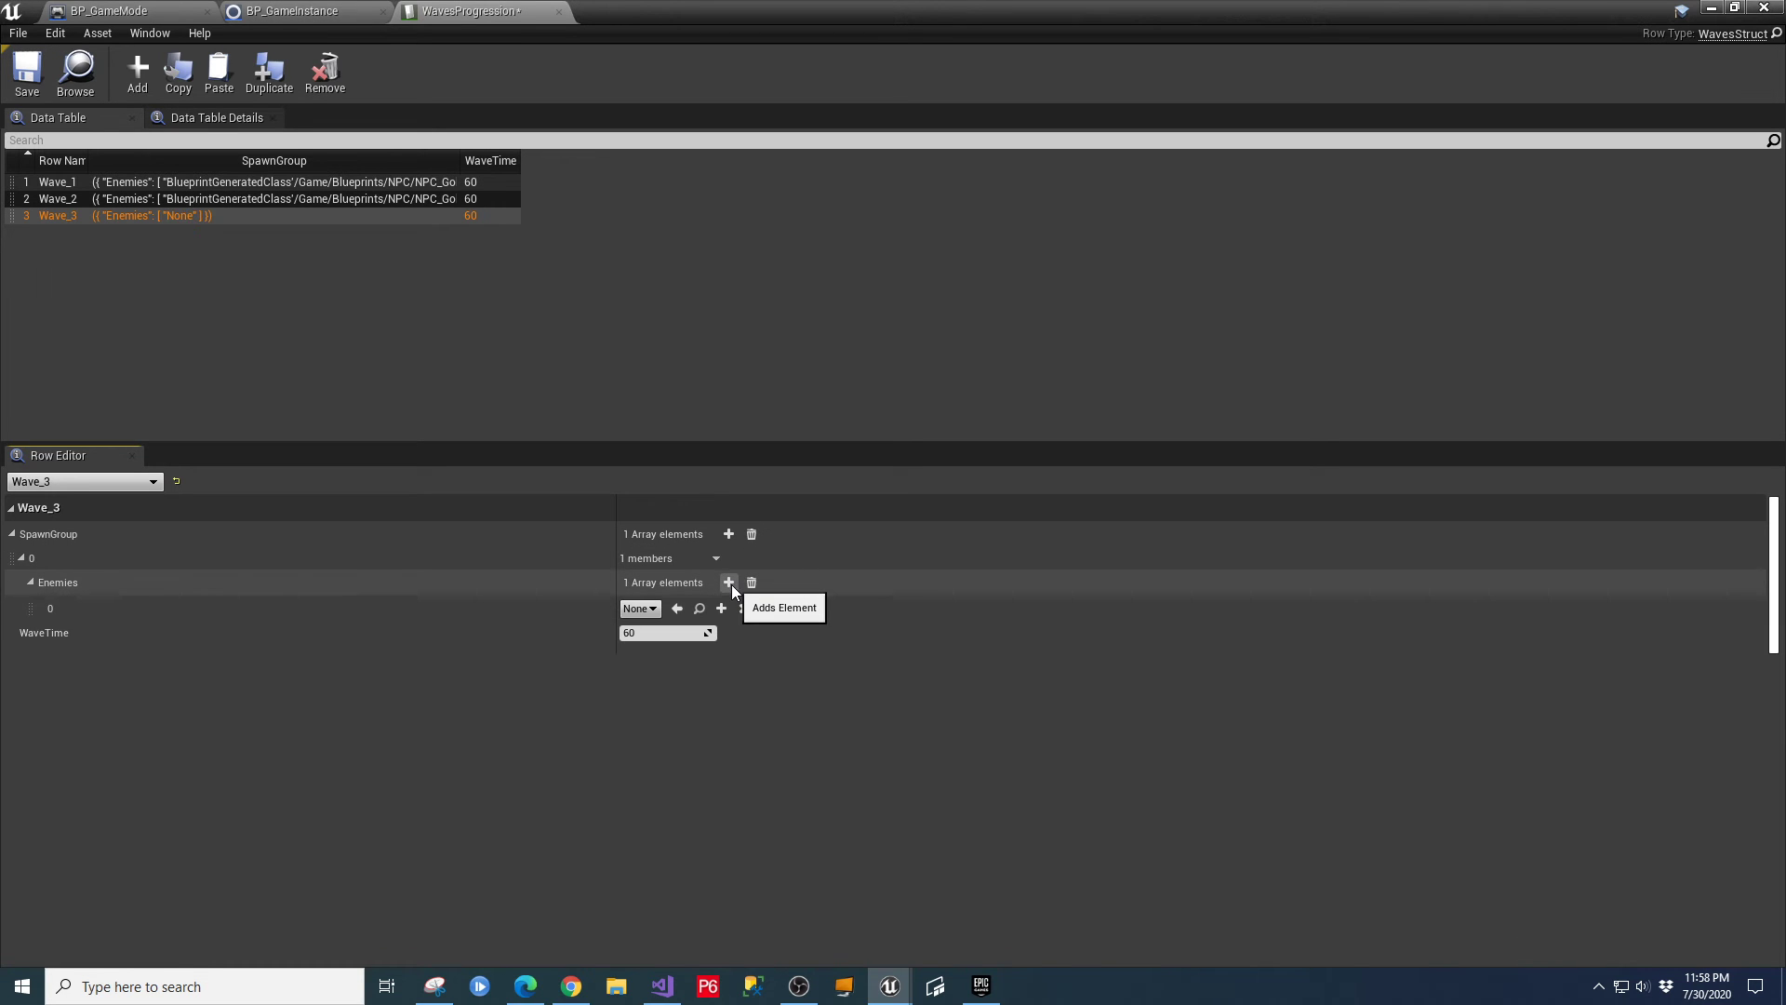
click(641, 609)
click(740, 692)
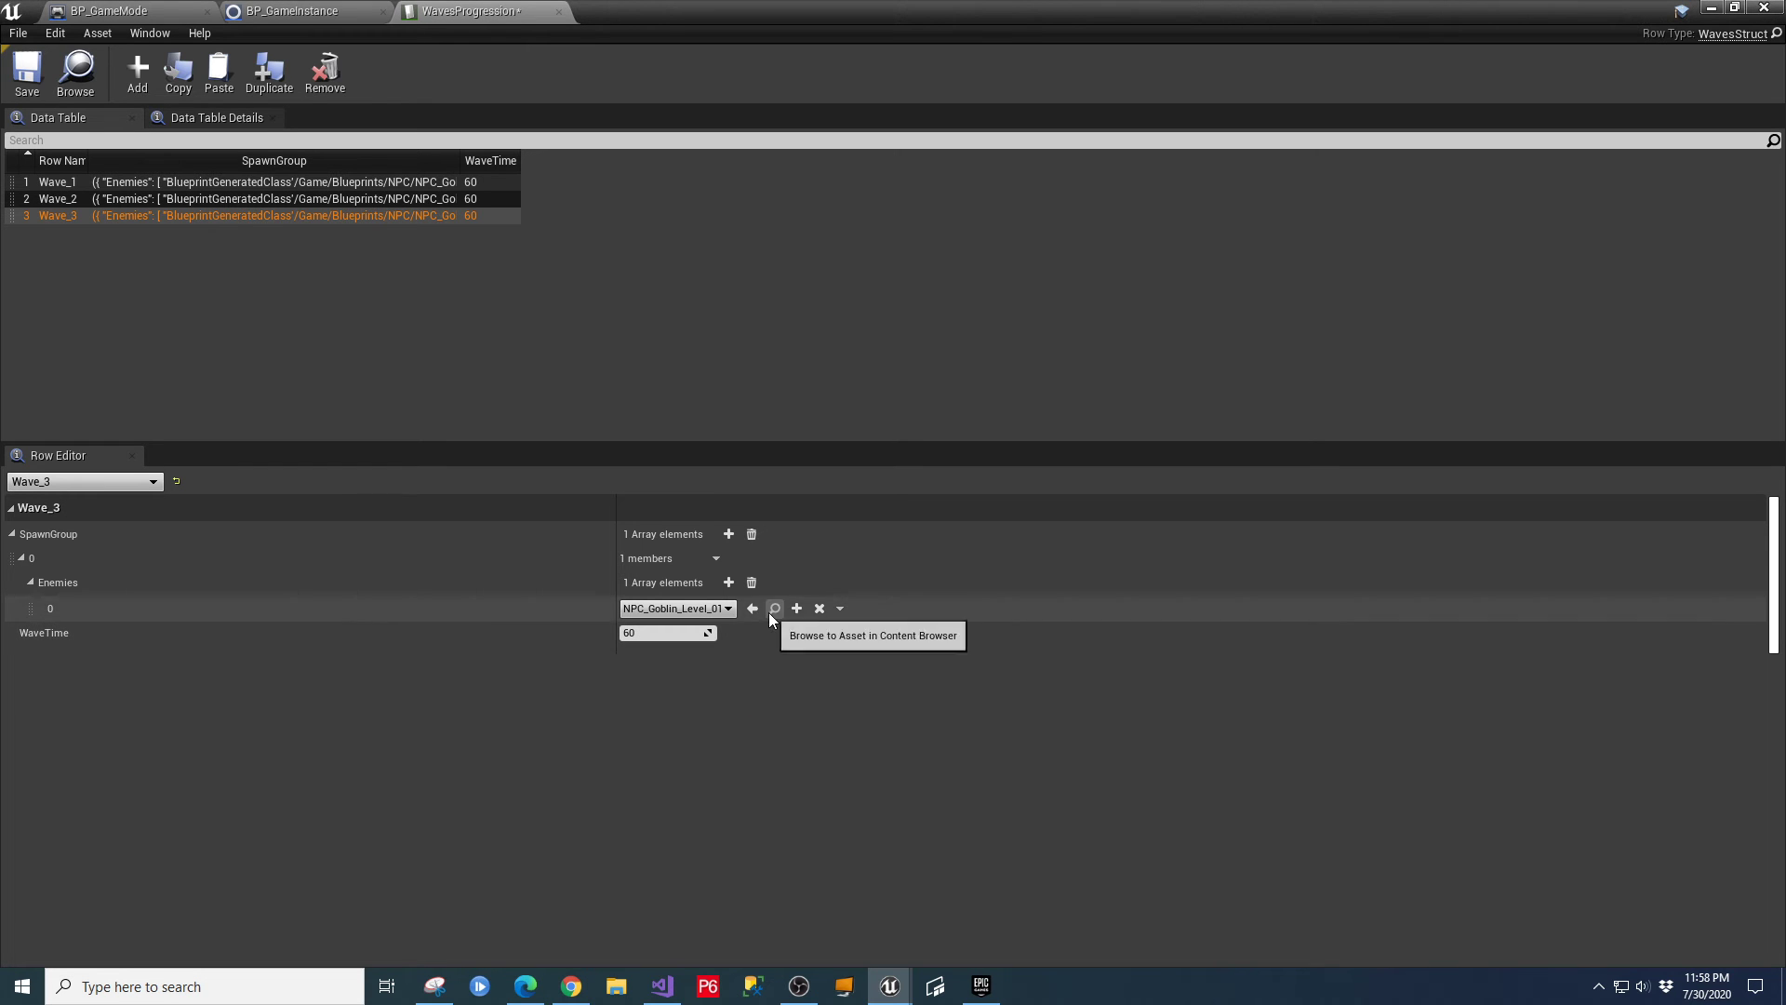
Add a second enemy to Wave_3's spawn group and set it to NPC_Goblin_Level_03.
click(728, 582)
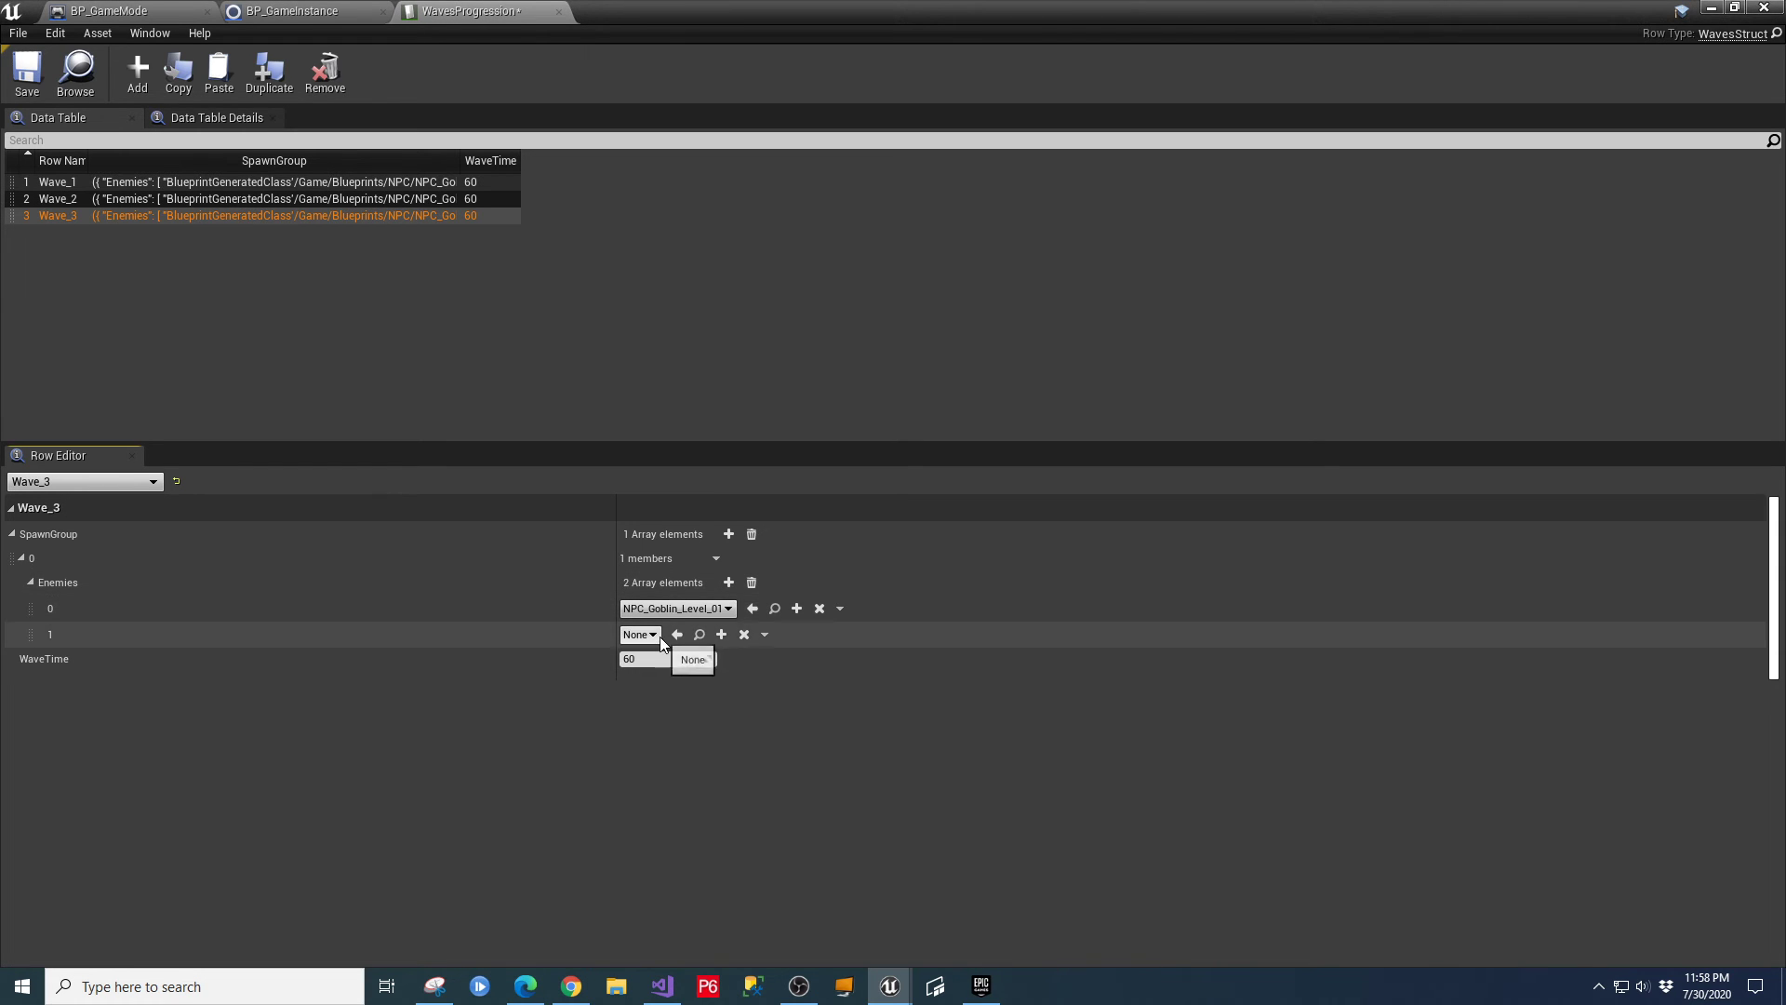
click(640, 635)
click(717, 749)
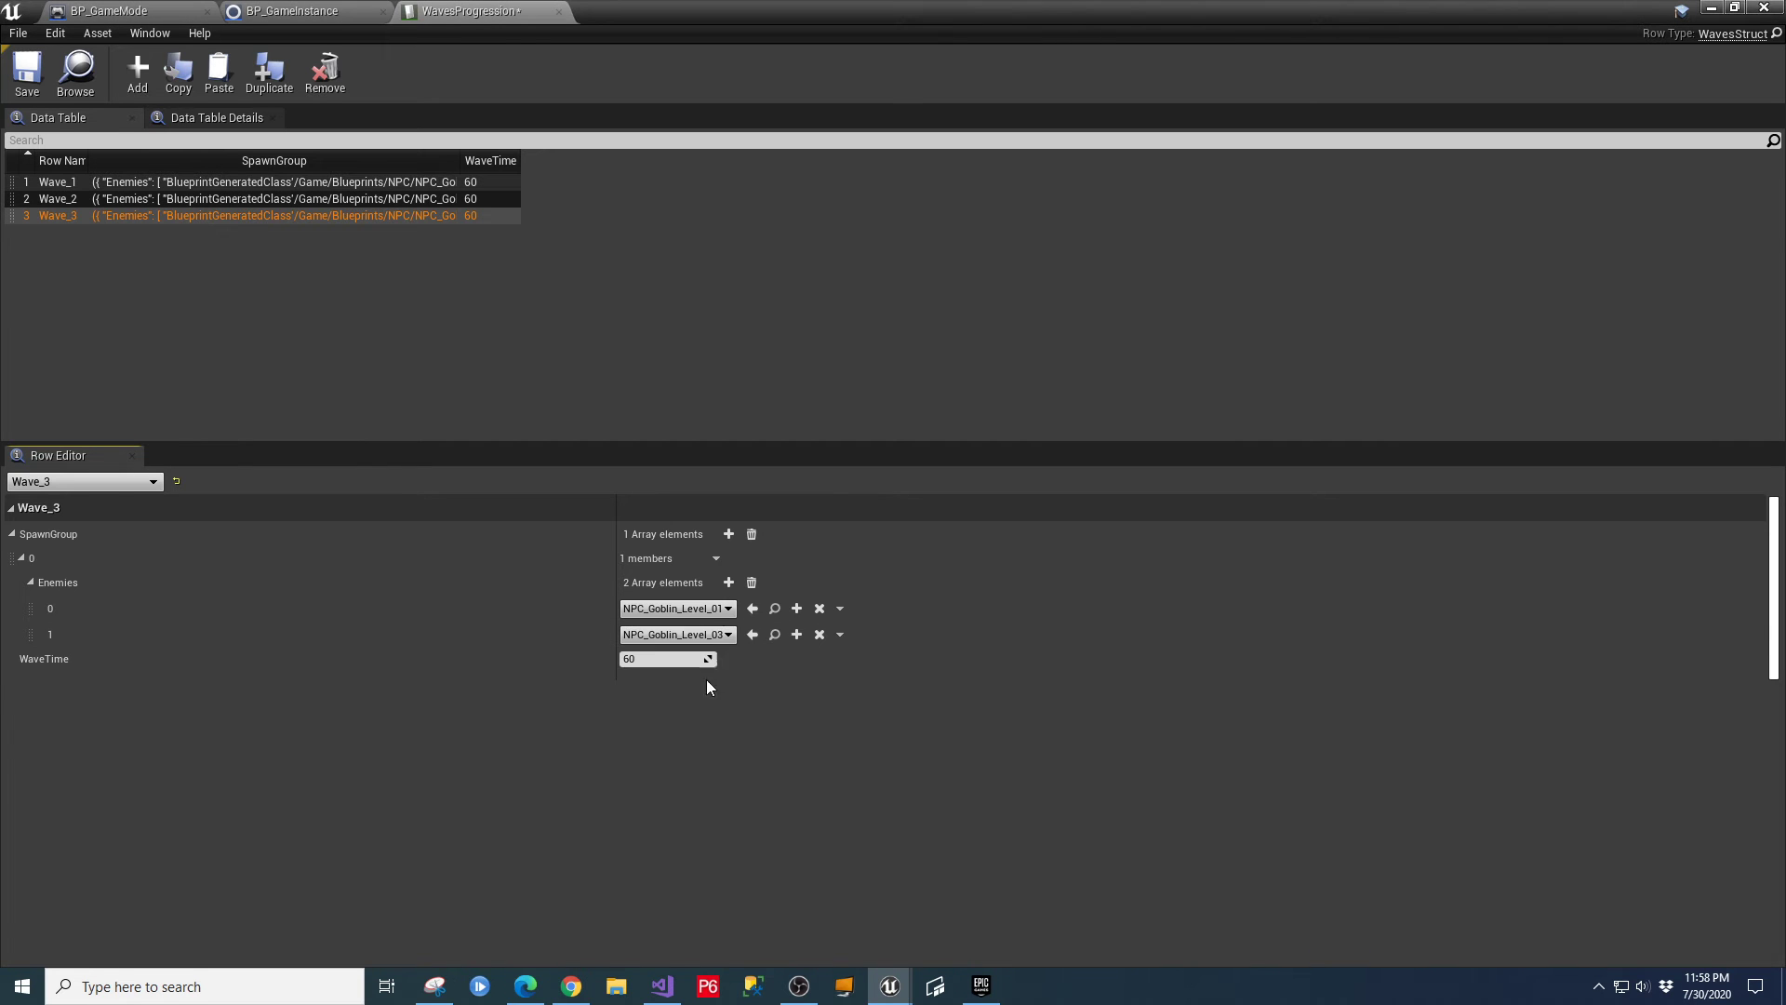
Add a third enemy, NPC_SpiderBoss, to Wave_3's spawn group and save the data table.
click(728, 582)
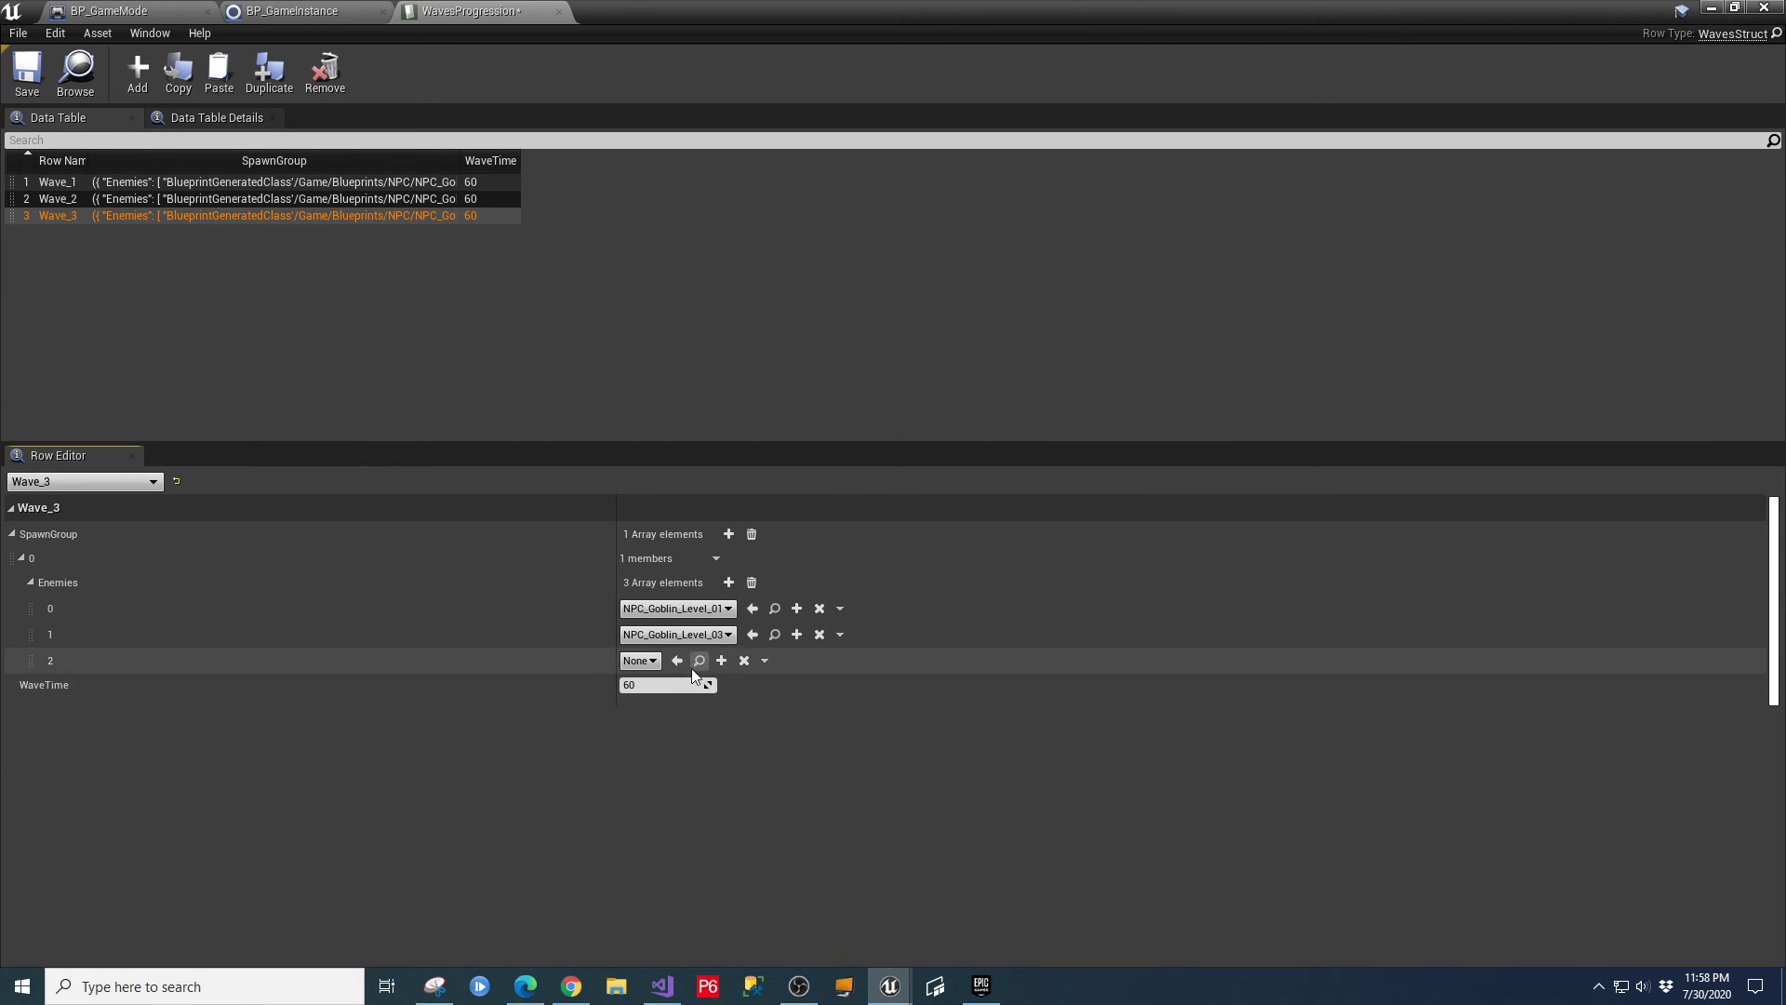
click(656, 662)
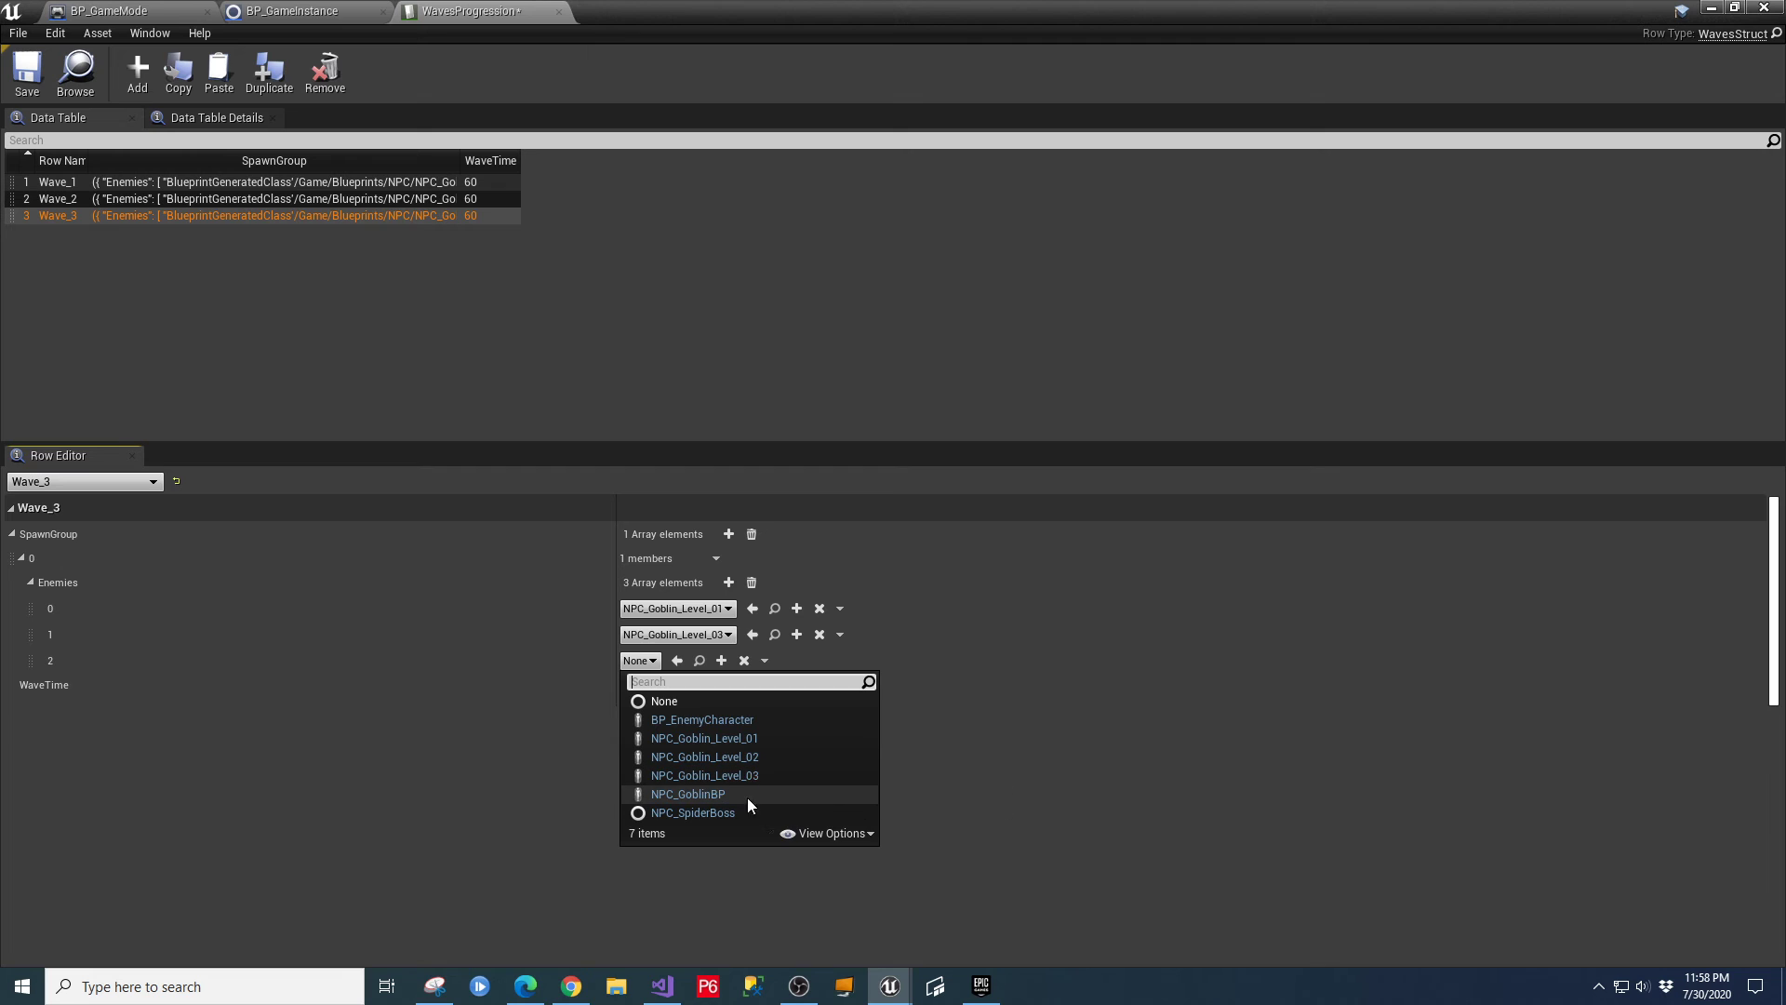
click(728, 811)
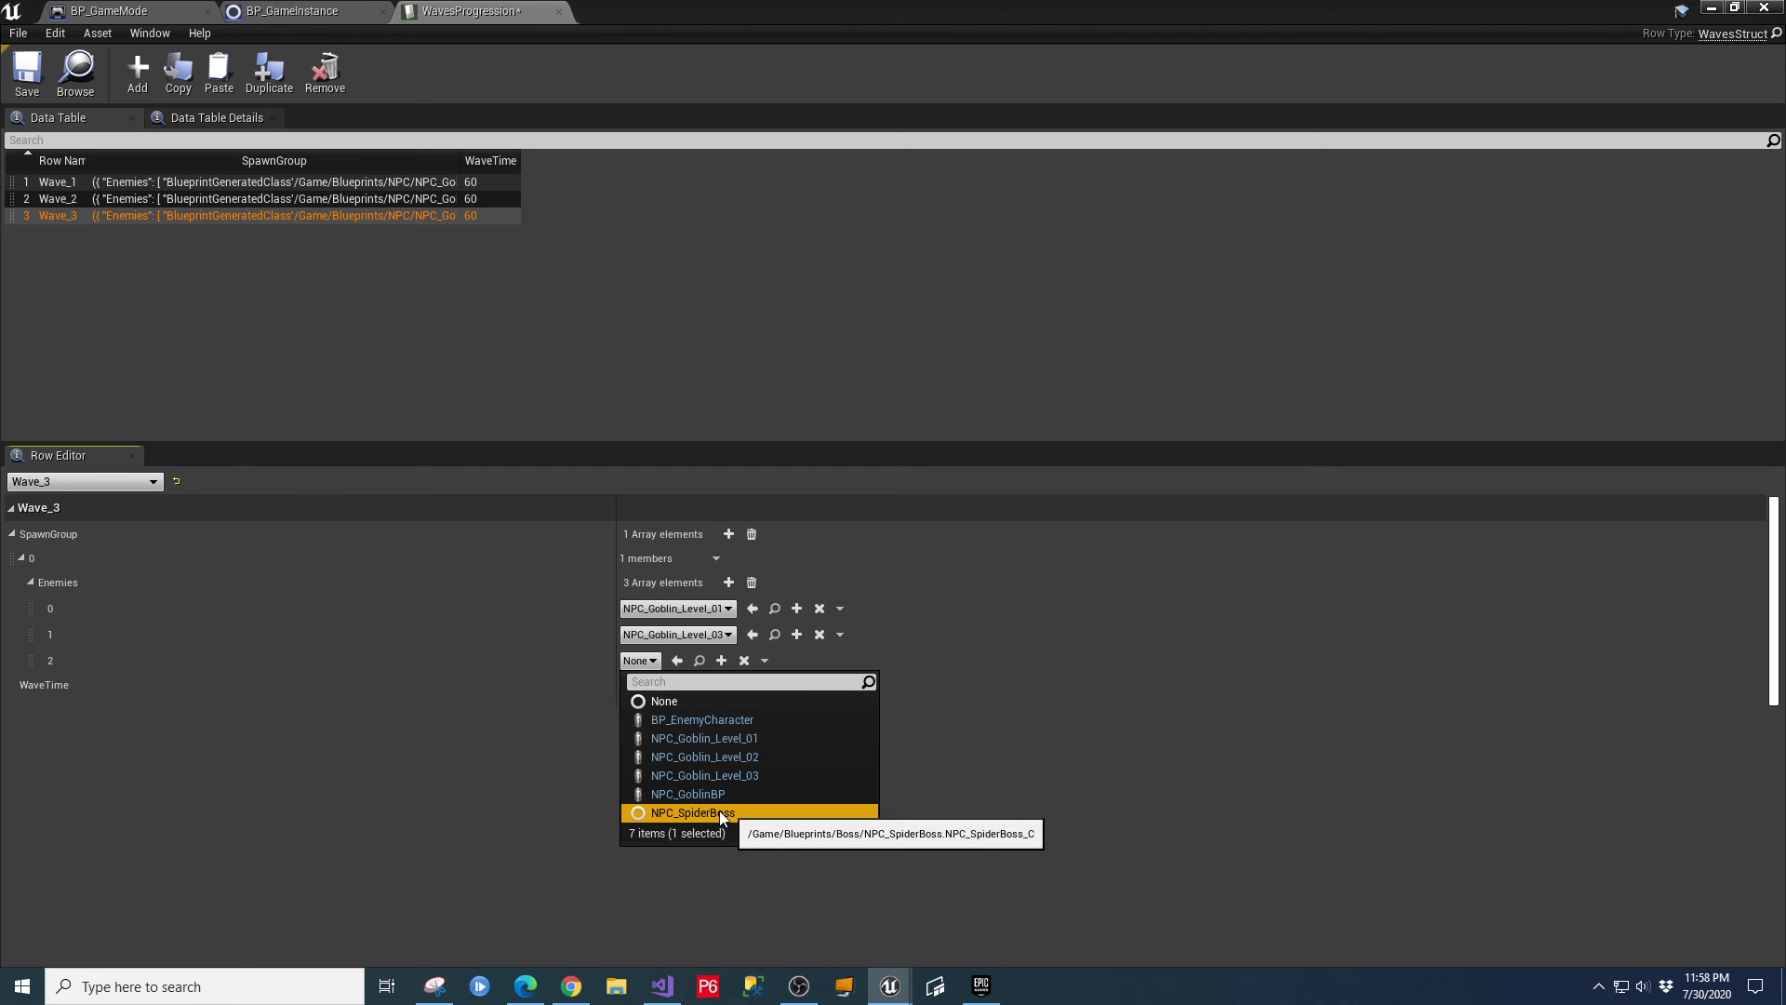
click(718, 812)
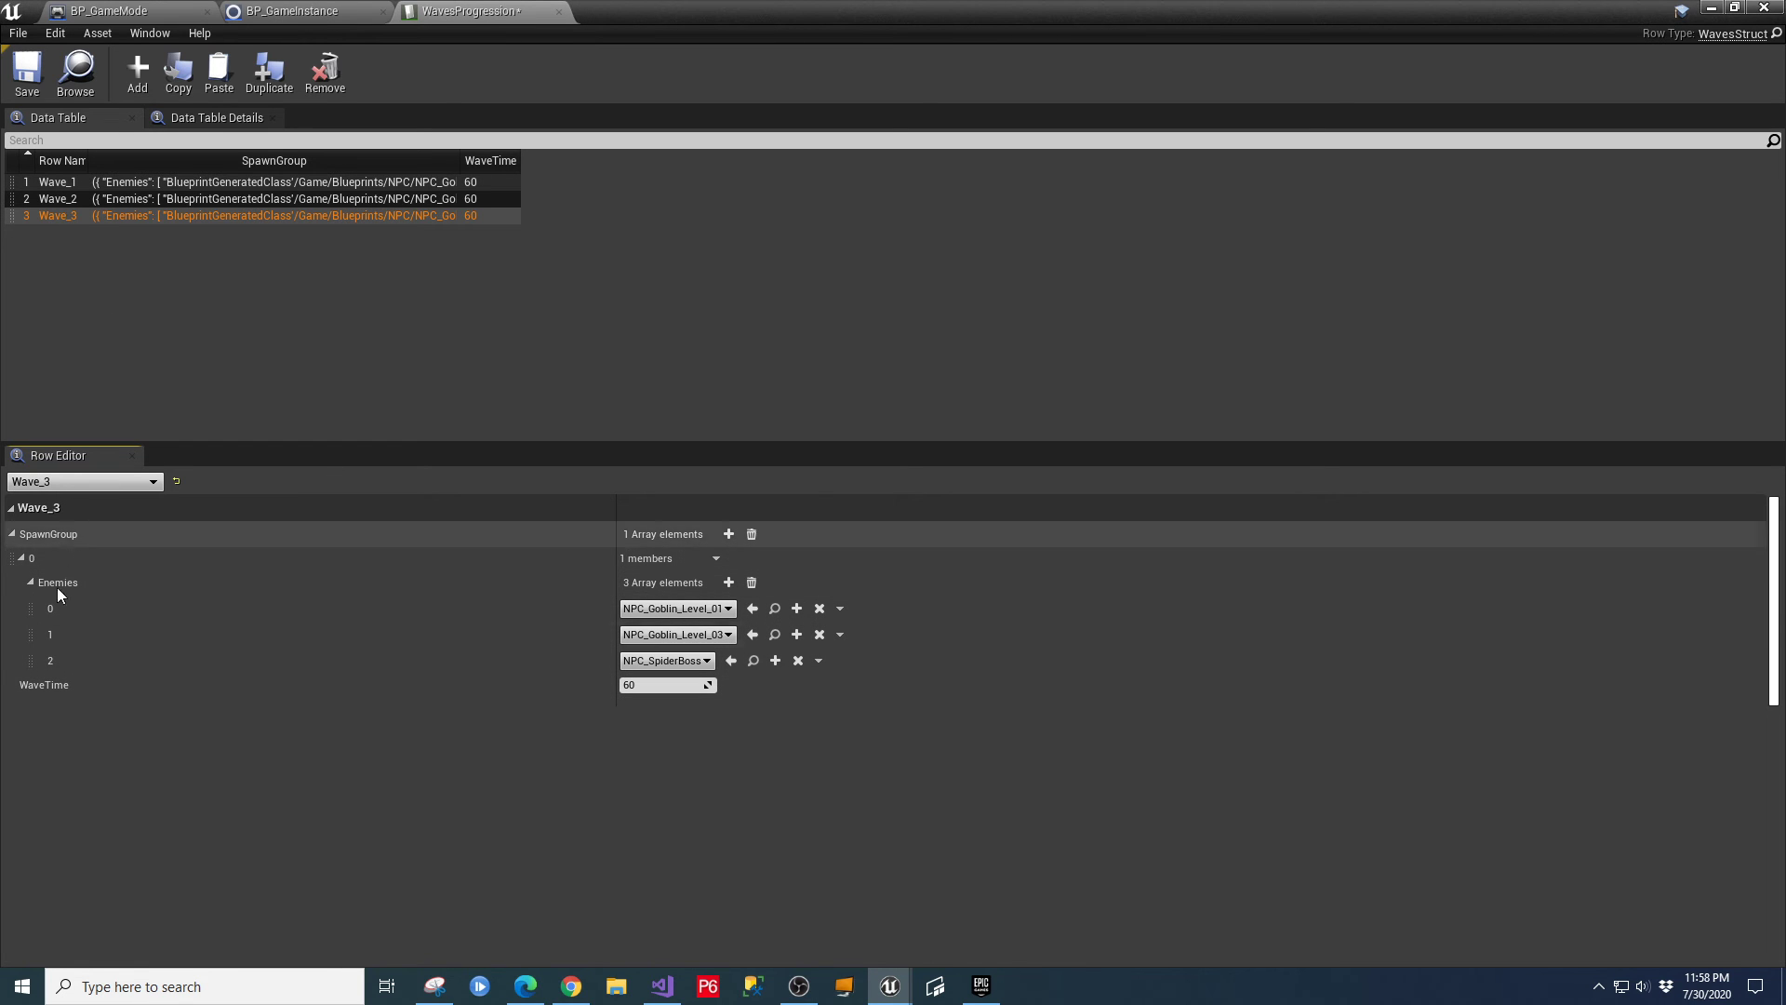
click(26, 73)
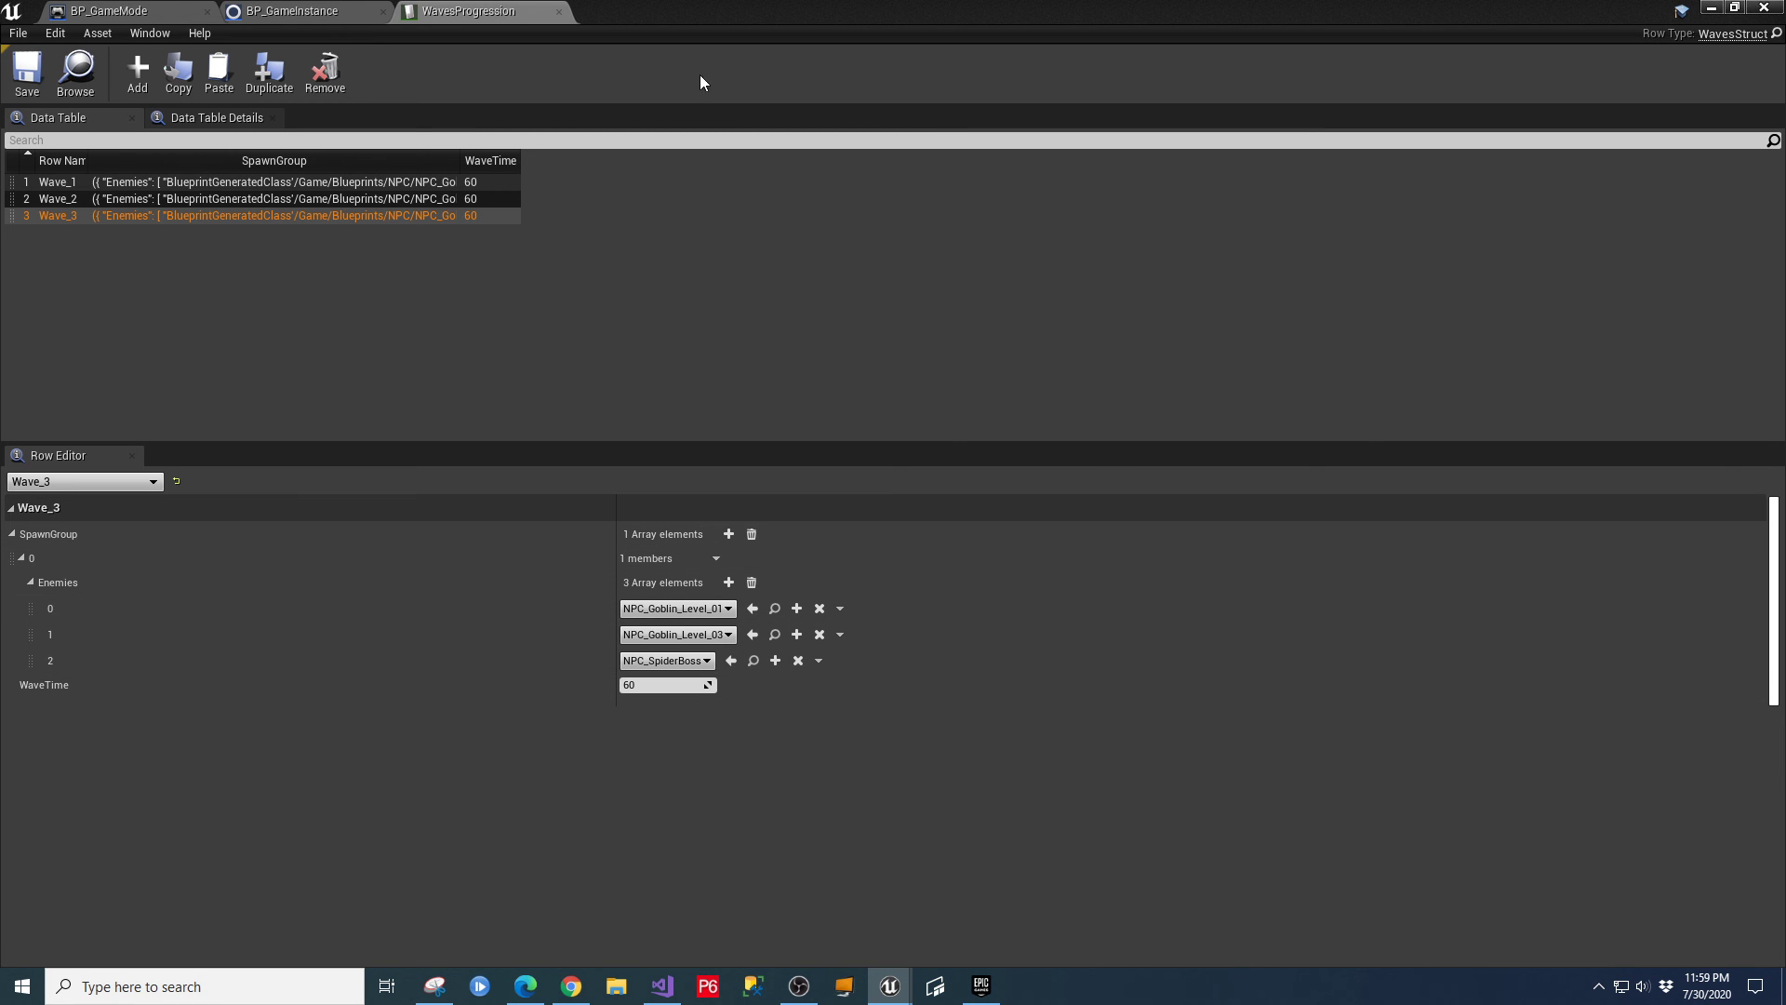
Return to BP_GameInstance's Event Graph and examine the pause menu section below the level loading nodes.
click(302, 13)
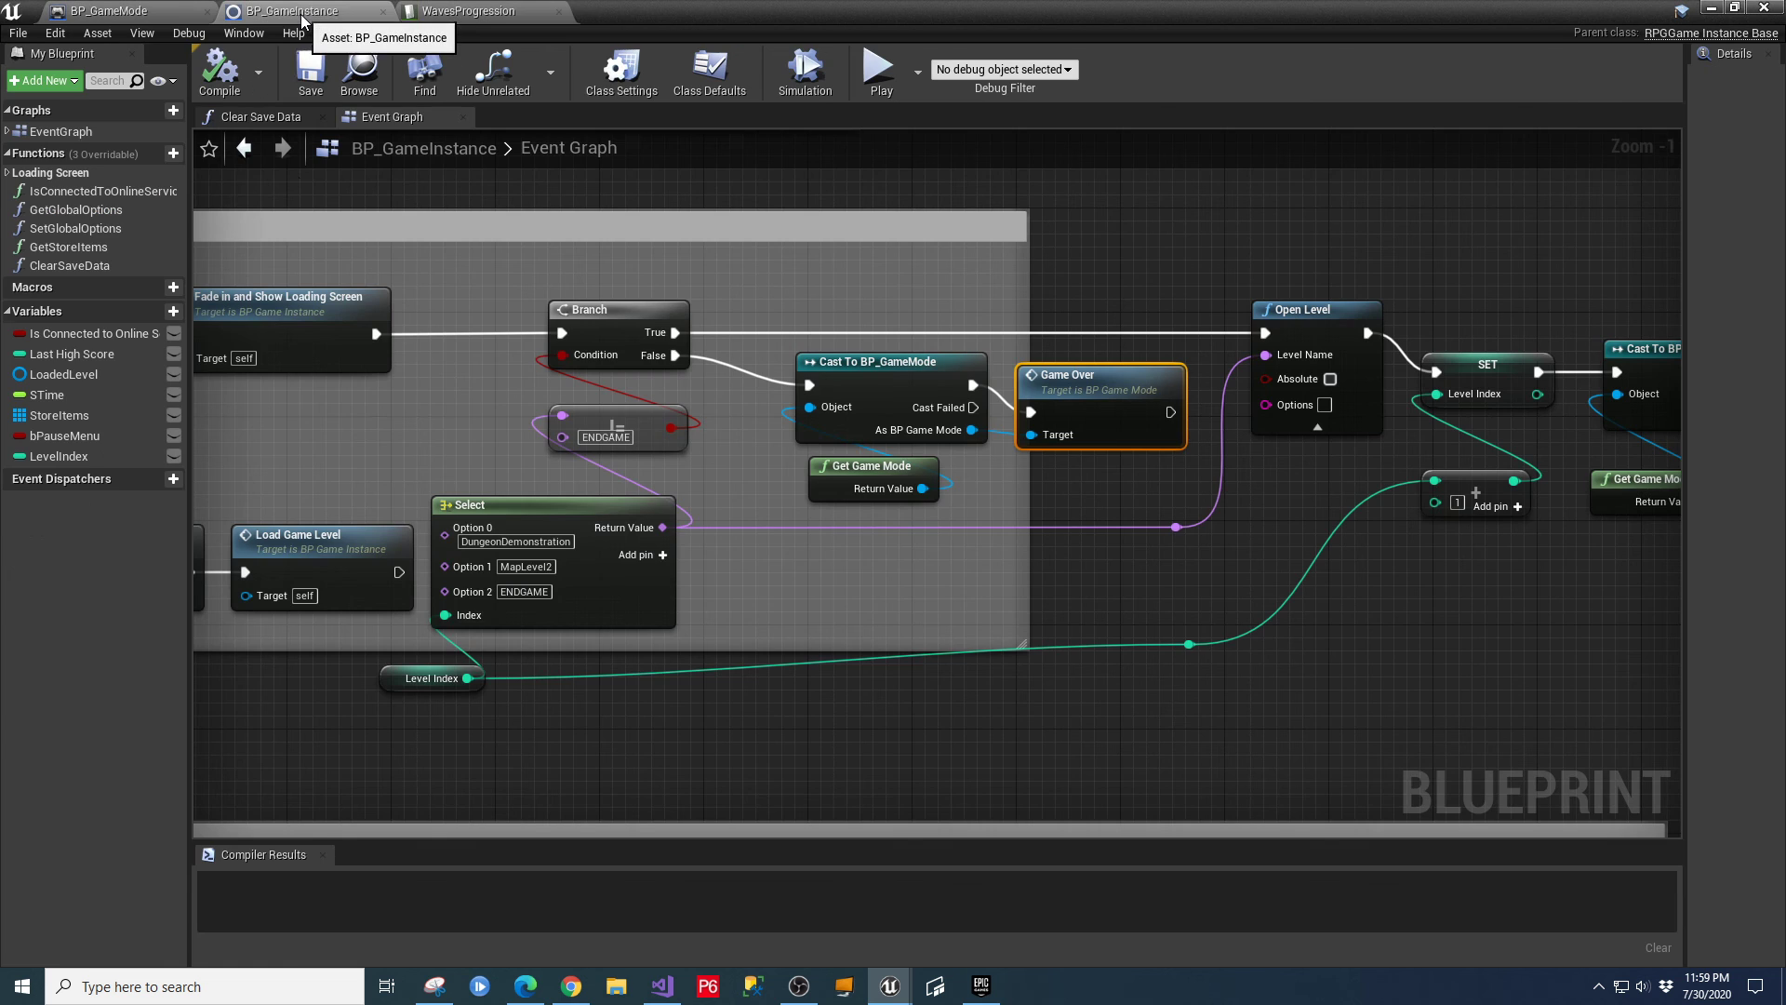
right_drag(1372, 495, 1354, 339)
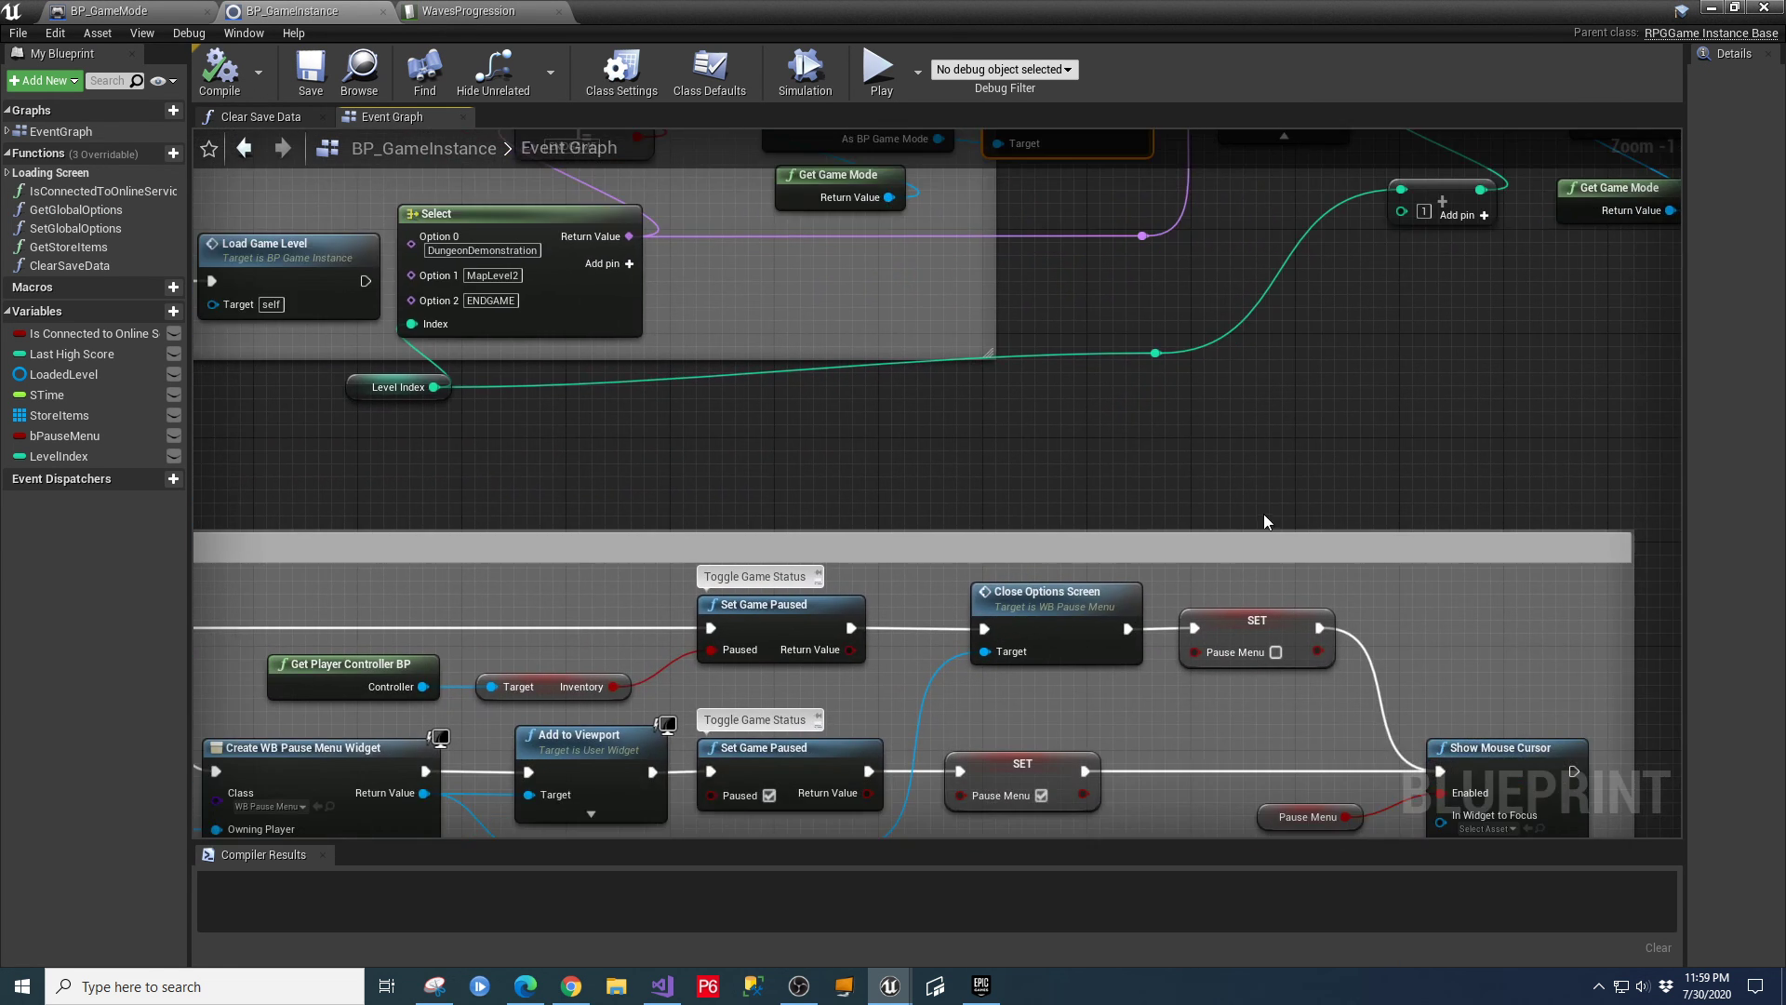
right_drag(1264, 514, 1202, 344)
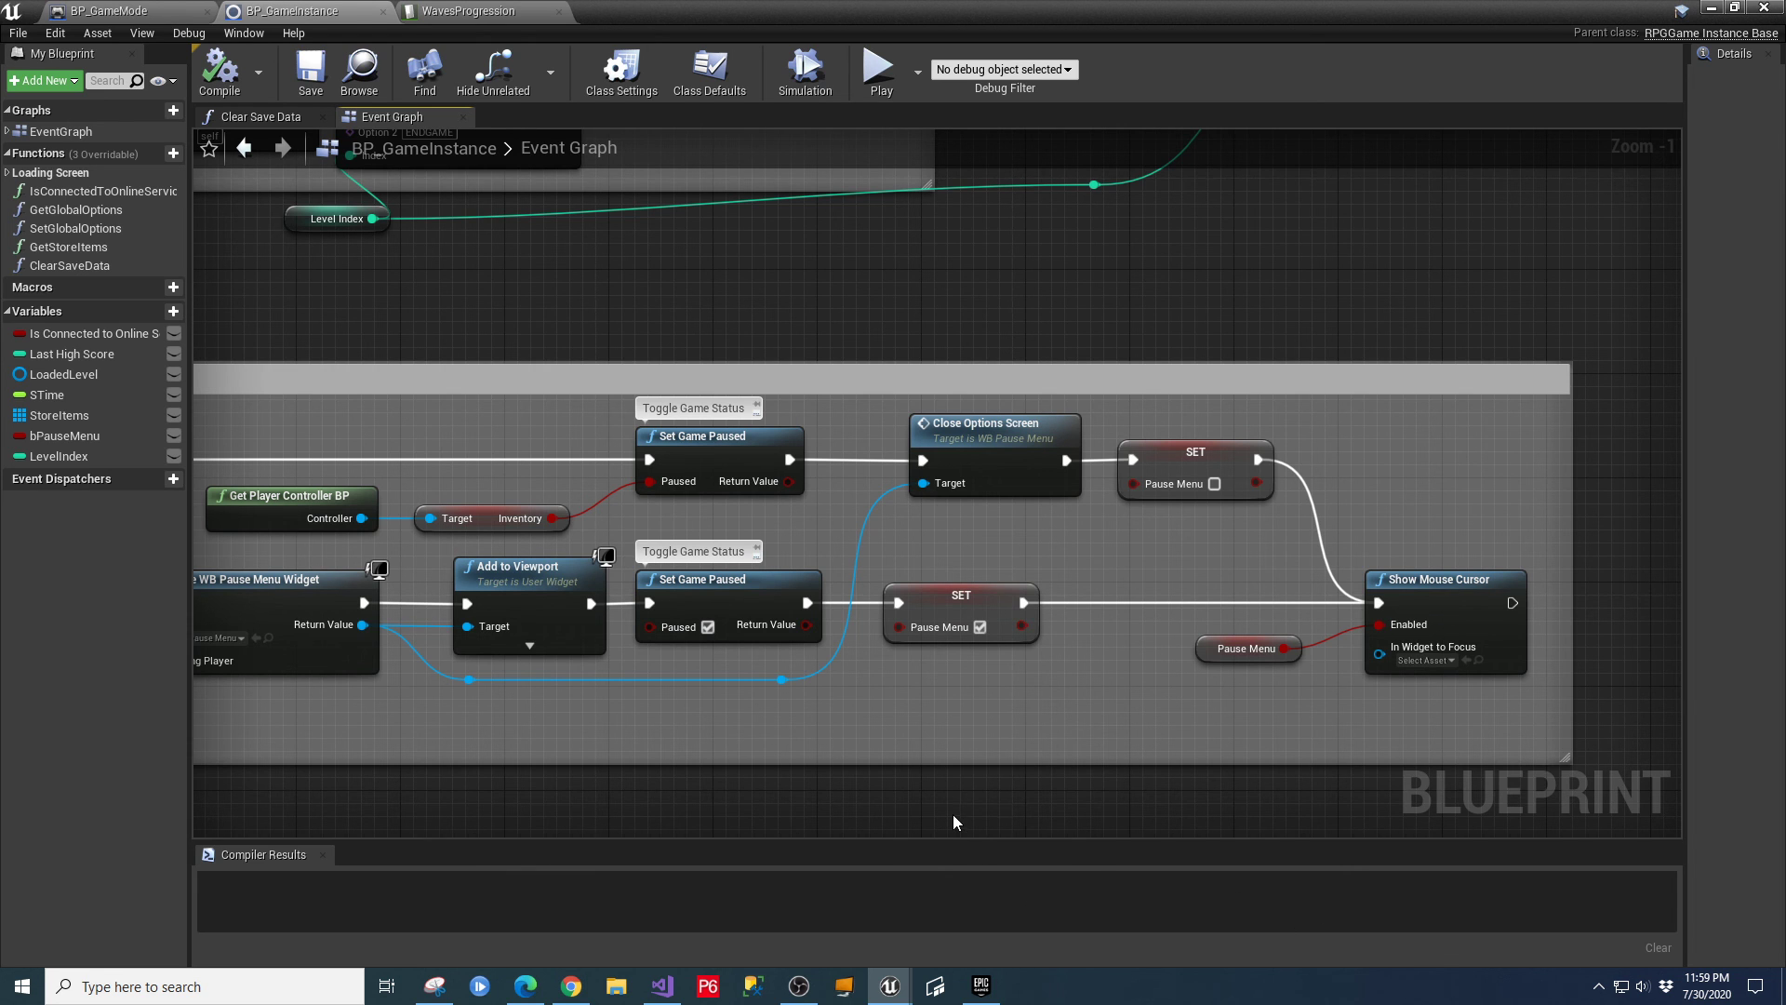
scroll(954, 822, down, 1)
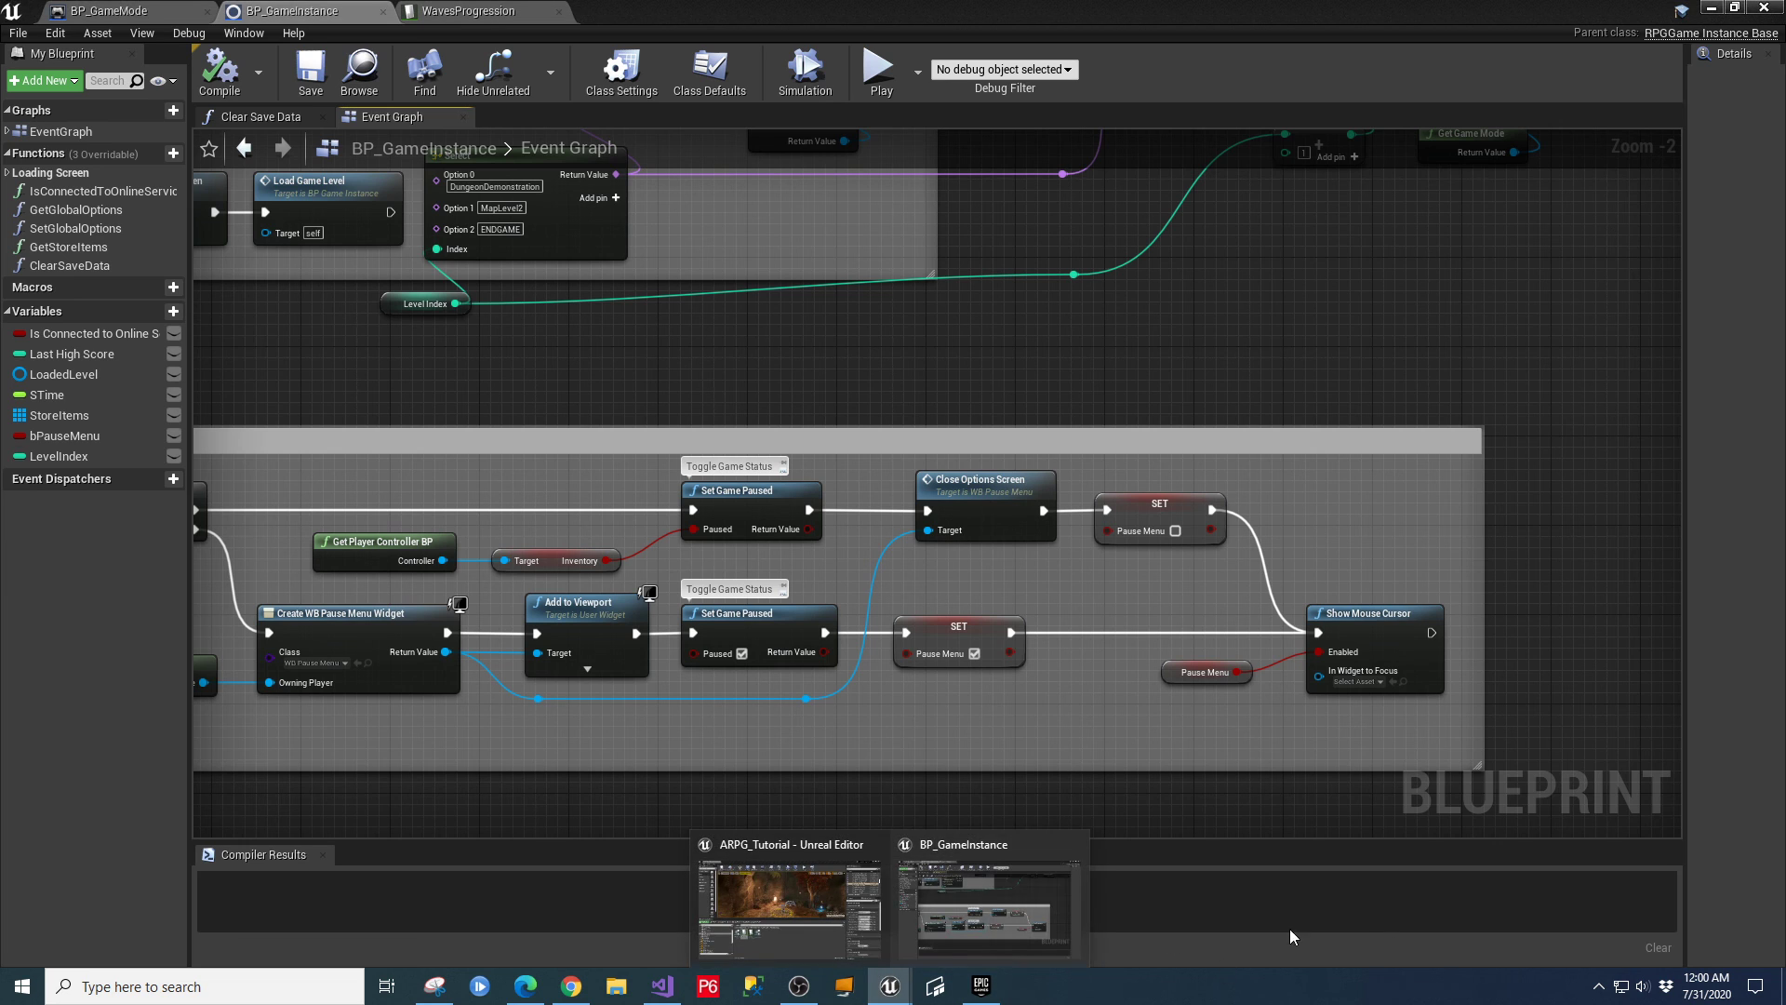
click(800, 985)
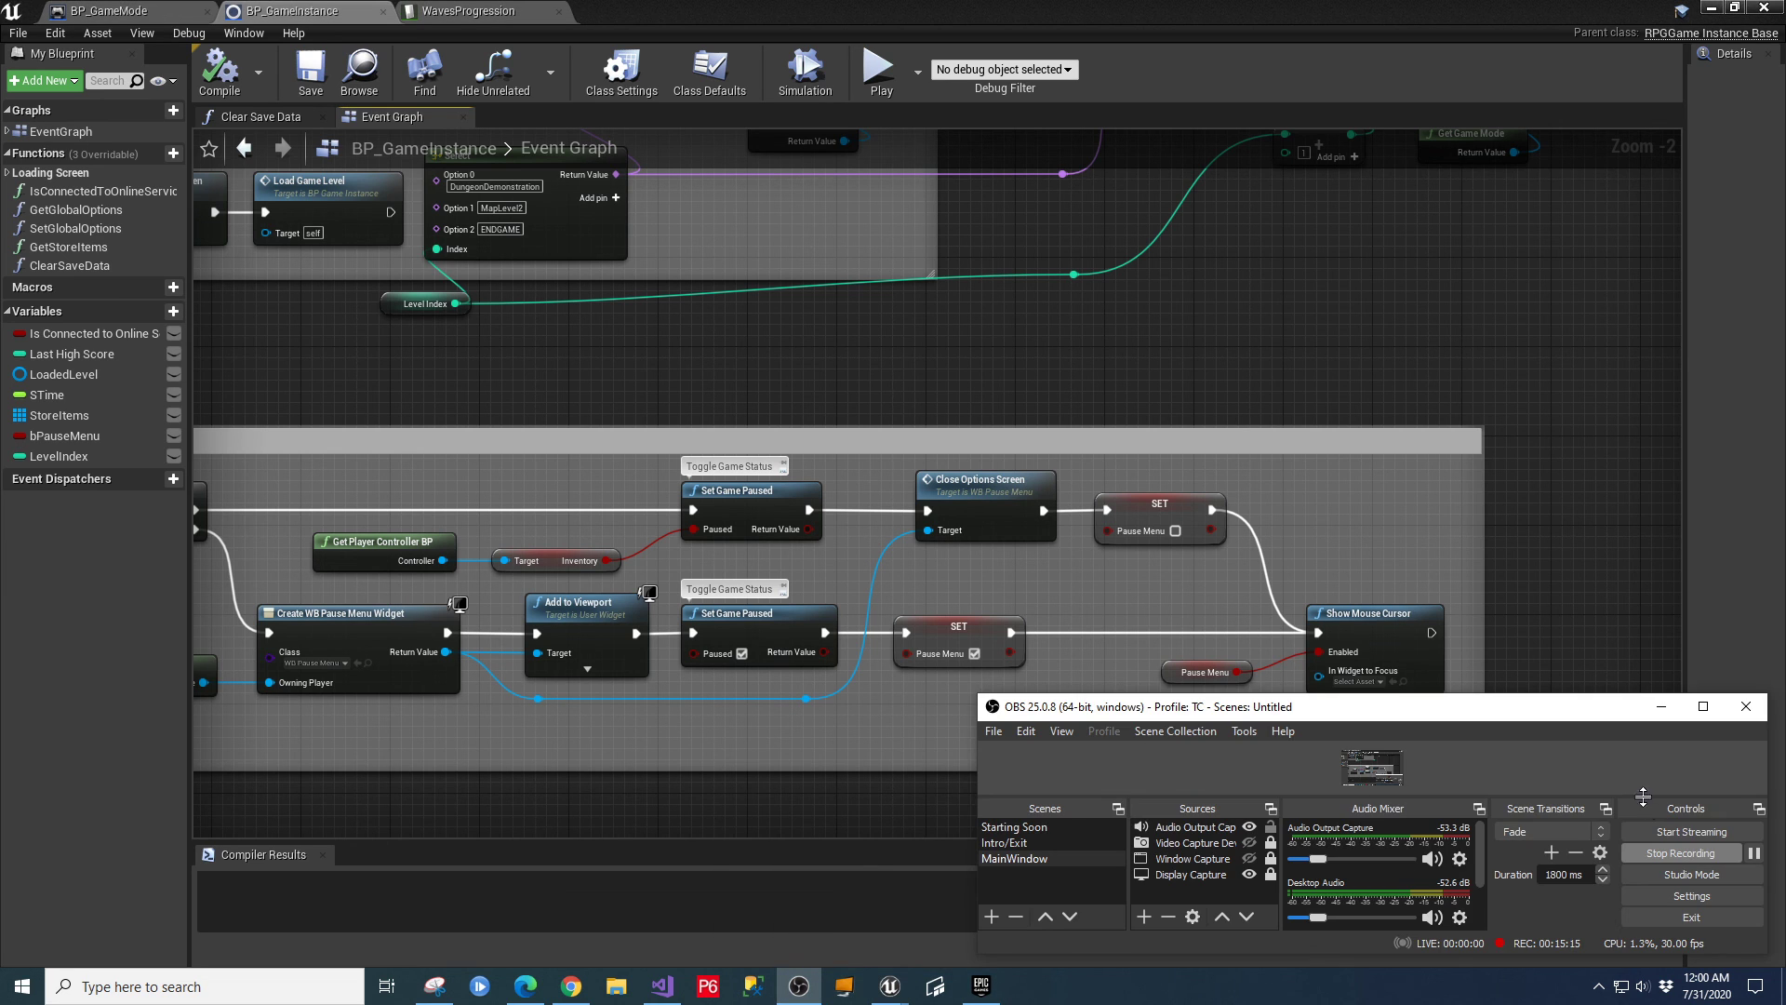